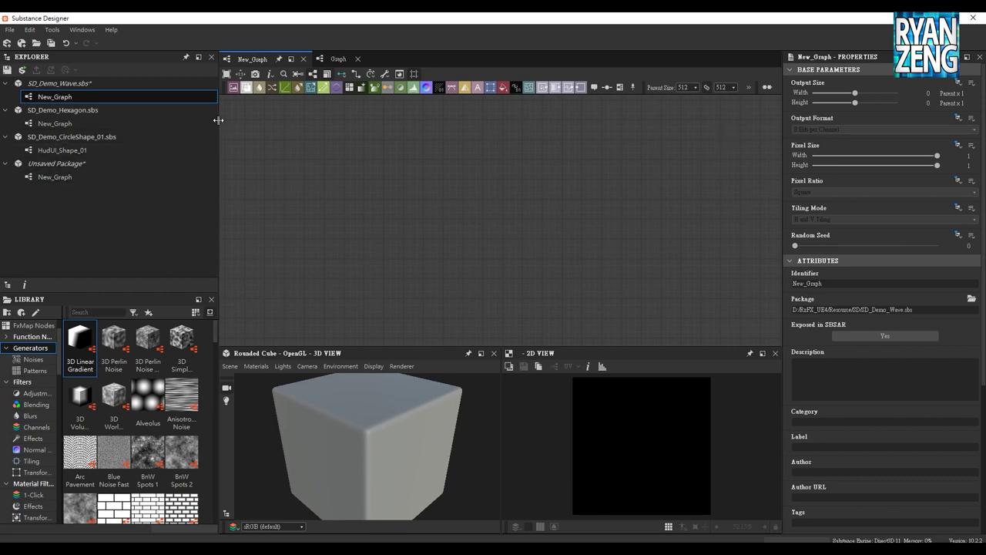
Choose File > New Substance to bring up the New Substance Graph dialog.
{"action": "left_click", "coordinate": [10, 30]}
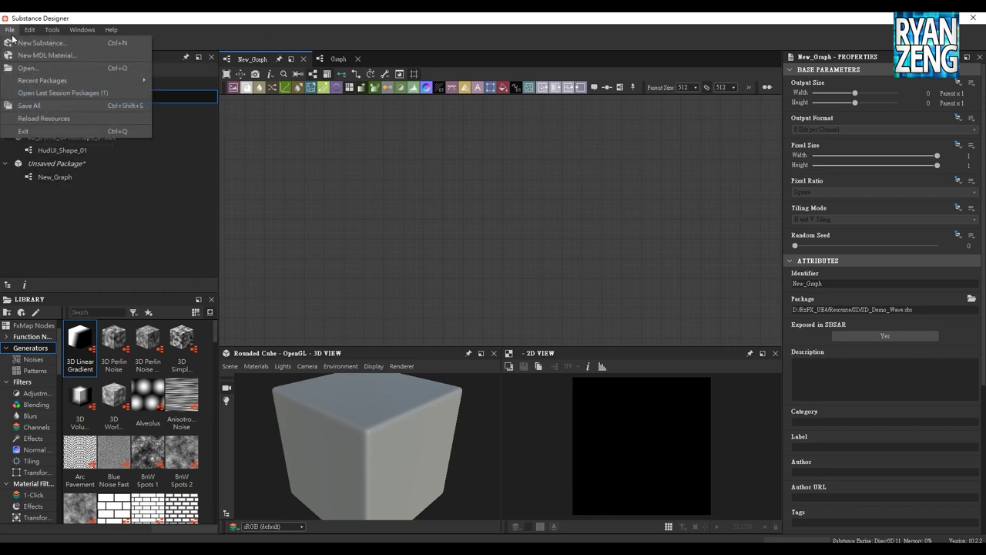
{"action": "left_click", "coordinate": [31, 43]}
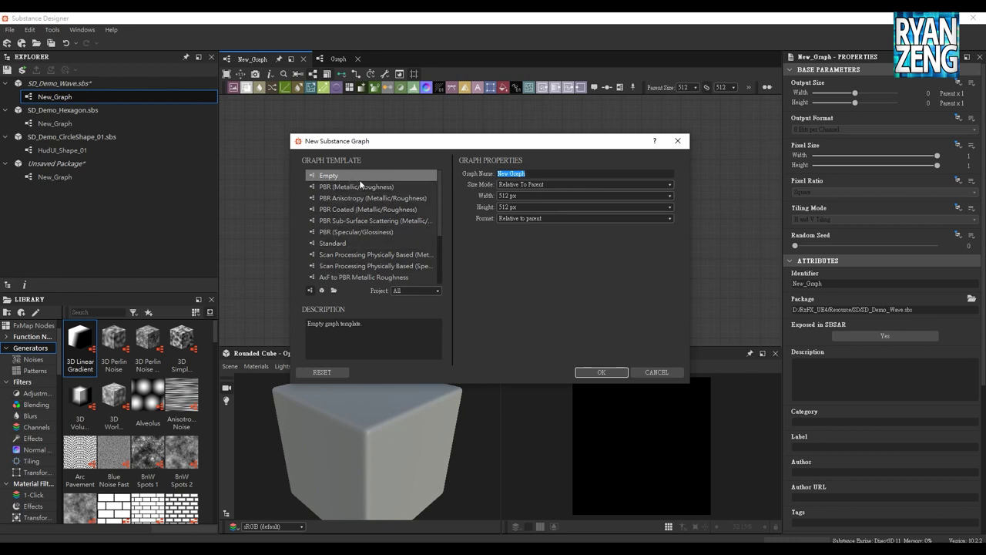
Preview the PBR Metallic/Roughness and PBR Anisotropy templates, then pick the Empty template.
{"action": "mouse_move", "coordinate": [438, 195]}
{"action": "left_mouse_down"}
{"action": "mouse_move", "coordinate": [441, 254]}
{"action": "mouse_move", "coordinate": [439, 179]}
{"action": "left_mouse_up"}
{"action": "left_click", "coordinate": [333, 193]}
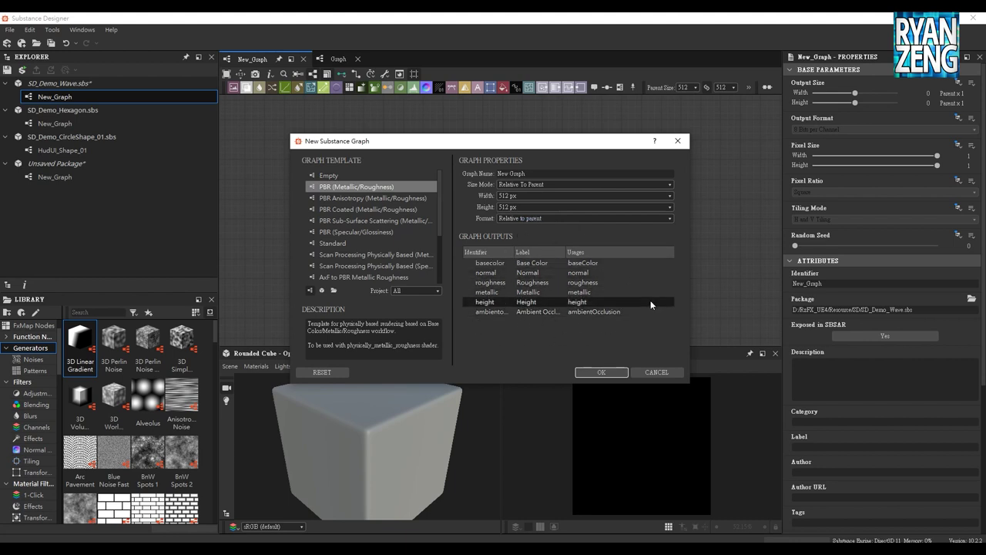
{"action": "left_click", "coordinate": [340, 198]}
{"action": "left_click", "coordinate": [339, 220]}
{"action": "left_click", "coordinate": [339, 231]}
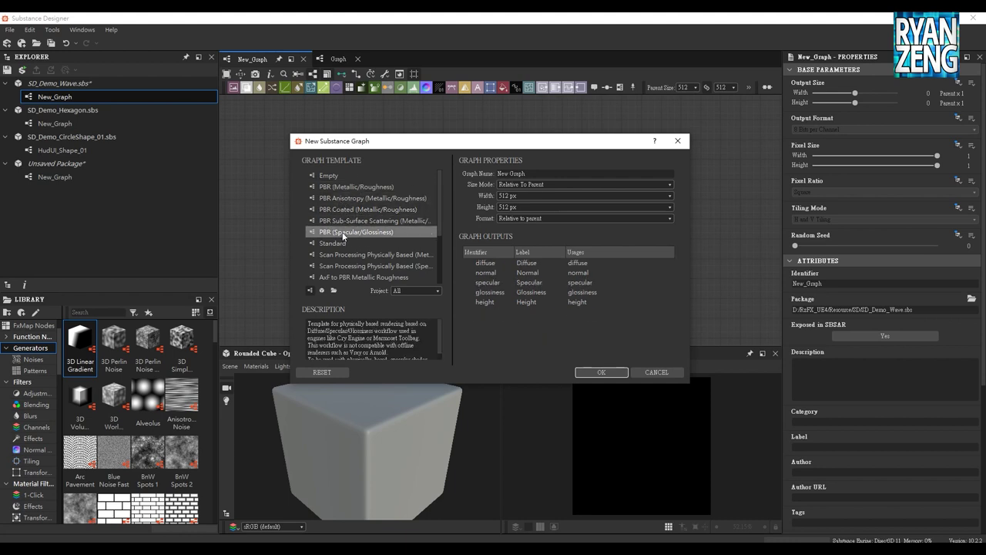
{"action": "left_click", "coordinate": [329, 177]}
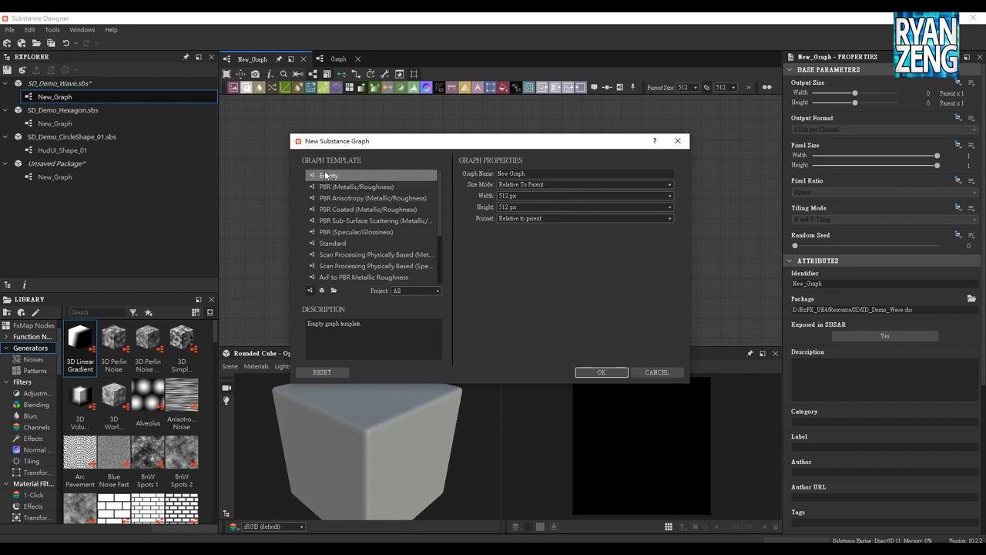
Keep size mode Relative to Parent with 512 px width and create the empty New_Graph.
{"action": "triple_click", "coordinate": [589, 171]}
{"action": "left_click", "coordinate": [553, 184]}
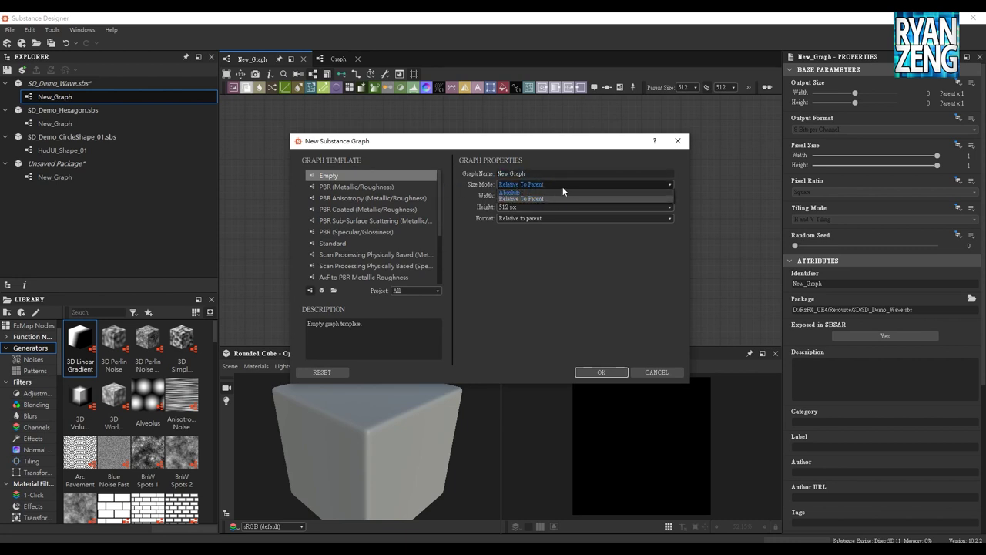
{"action": "left_click", "coordinate": [526, 185]}
{"action": "left_click", "coordinate": [550, 184]}
{"action": "left_click", "coordinate": [484, 190]}
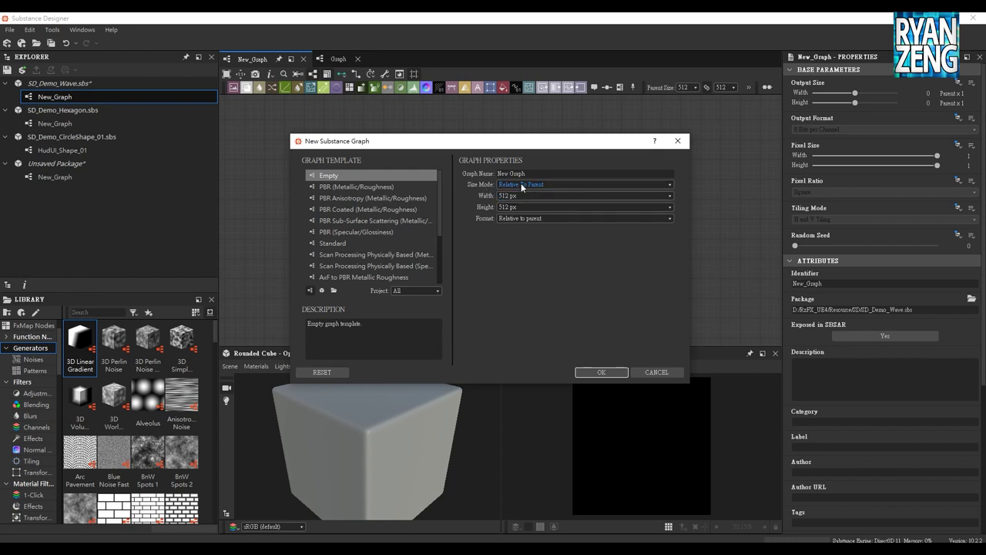
{"action": "left_click", "coordinate": [509, 199]}
{"action": "left_click", "coordinate": [612, 376]}
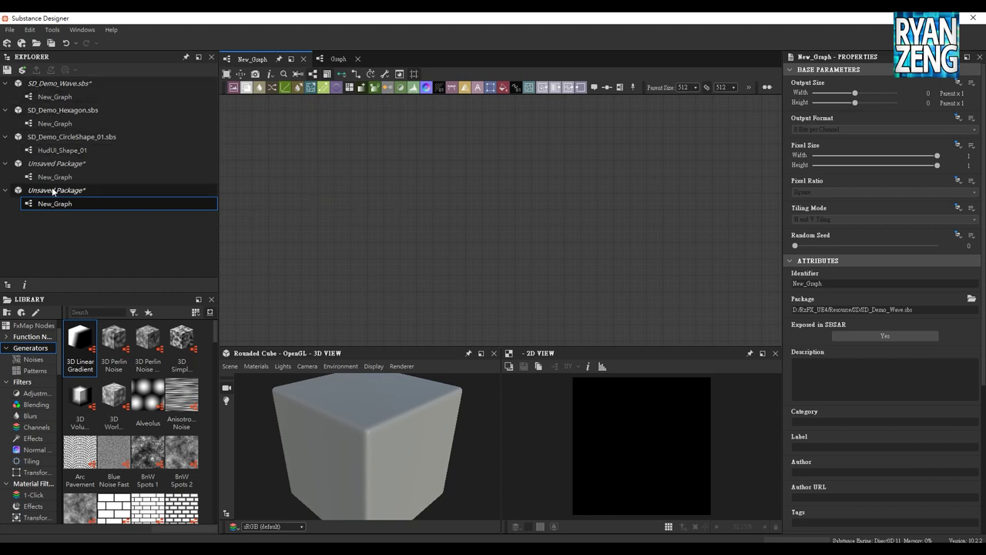
{"action": "left_click", "coordinate": [73, 164]}
{"action": "left_click", "coordinate": [47, 137]}
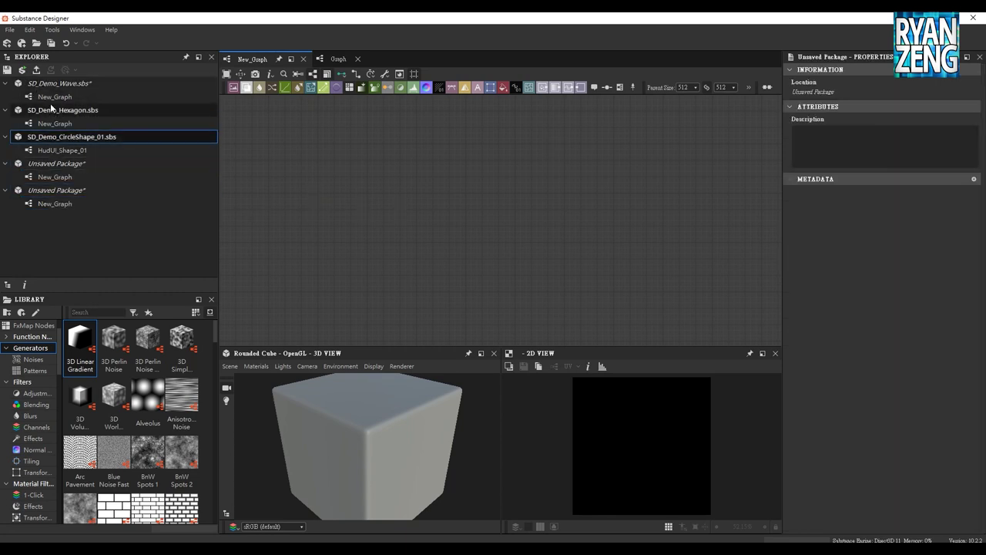
{"action": "left_click", "coordinate": [55, 84]}
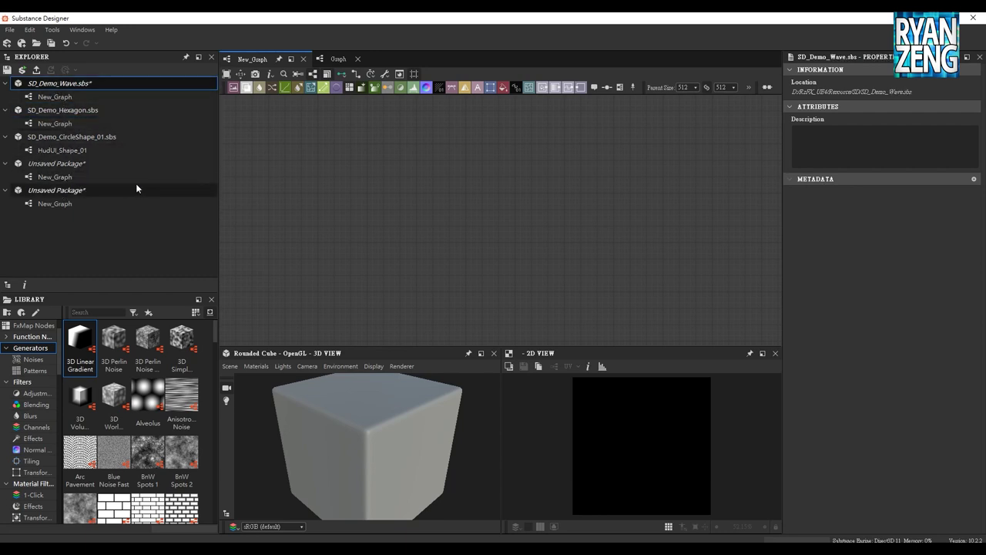
{"action": "left_click", "coordinate": [72, 191]}
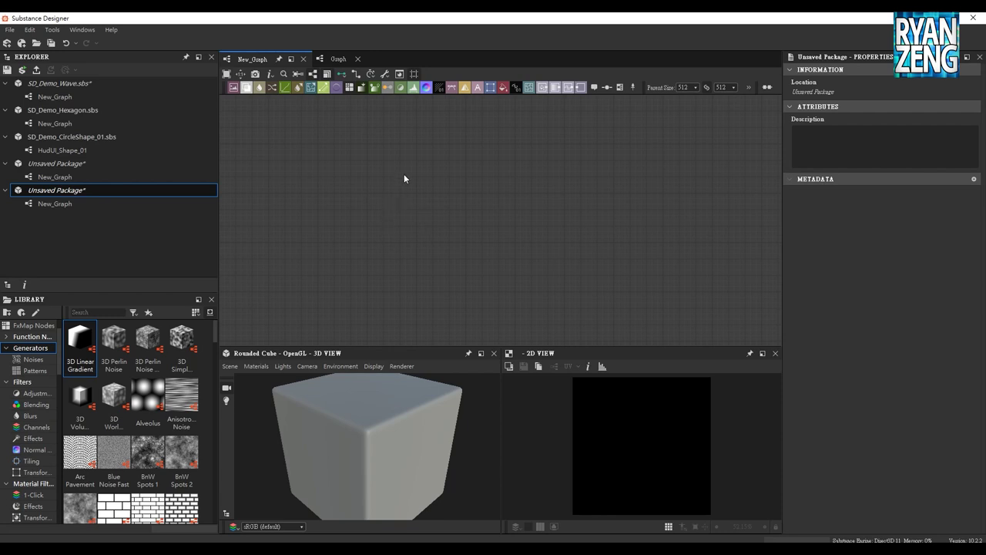
{"action": "right_click", "coordinate": [509, 210]}
{"action": "right_click", "coordinate": [484, 190]}
{"action": "left_click_drag", "start_coordinate": [358, 440], "coordinate": [429, 376]}
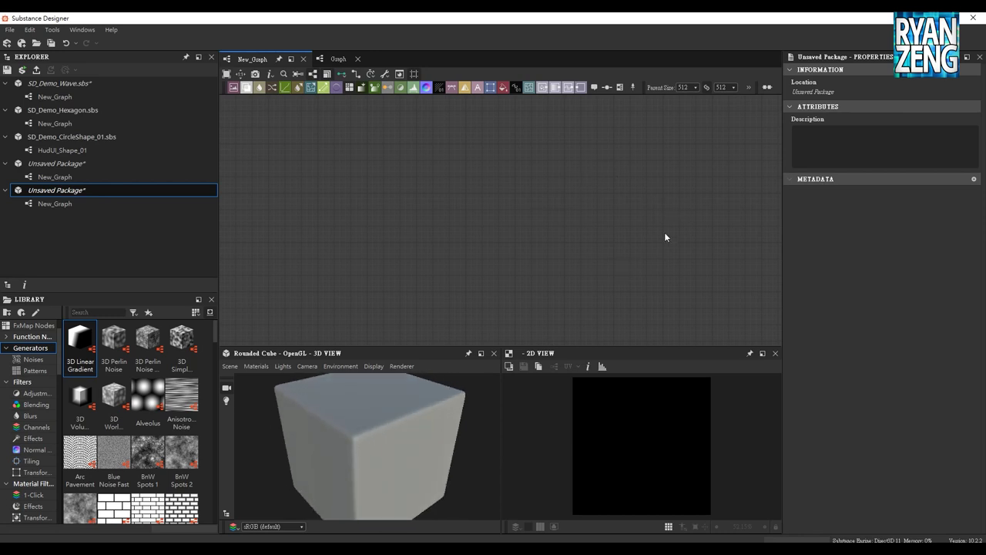
{"action": "mouse_move", "coordinate": [351, 431]}
{"action": "left_mouse_down"}
{"action": "mouse_move", "coordinate": [359, 419]}
{"action": "mouse_move", "coordinate": [353, 428]}
{"action": "mouse_move", "coordinate": [378, 449]}
{"action": "mouse_move", "coordinate": [361, 452]}
{"action": "mouse_move", "coordinate": [387, 440]}
{"action": "mouse_move", "coordinate": [380, 447]}
{"action": "mouse_move", "coordinate": [359, 430]}
{"action": "mouse_move", "coordinate": [349, 438]}
{"action": "mouse_move", "coordinate": [376, 433]}
{"action": "left_mouse_up"}
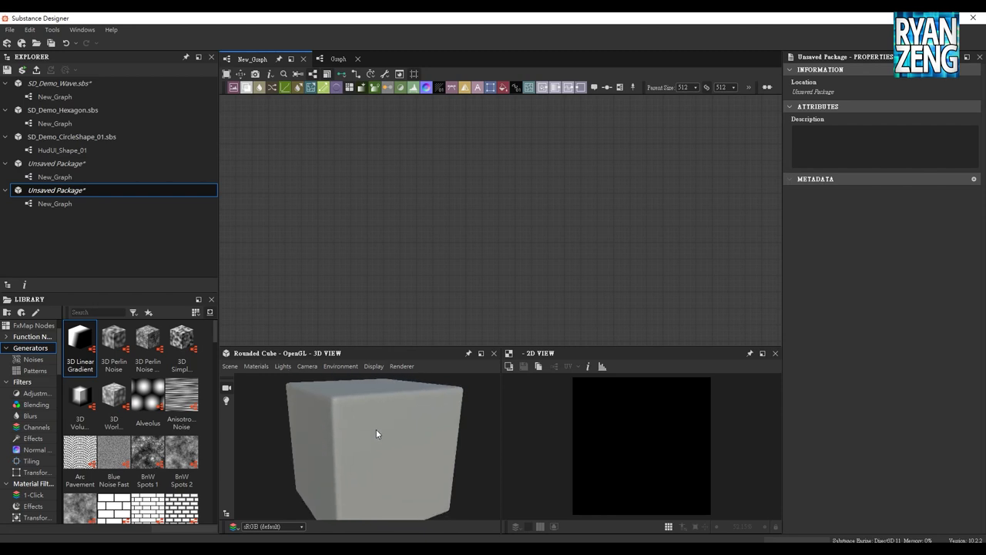
{"action": "mouse_move", "coordinate": [367, 440]}
{"action": "left_mouse_down"}
{"action": "mouse_move", "coordinate": [386, 424]}
{"action": "mouse_move", "coordinate": [346, 452]}
{"action": "mouse_move", "coordinate": [407, 434]}
{"action": "mouse_move", "coordinate": [366, 446]}
{"action": "mouse_move", "coordinate": [376, 449]}
{"action": "left_mouse_up"}
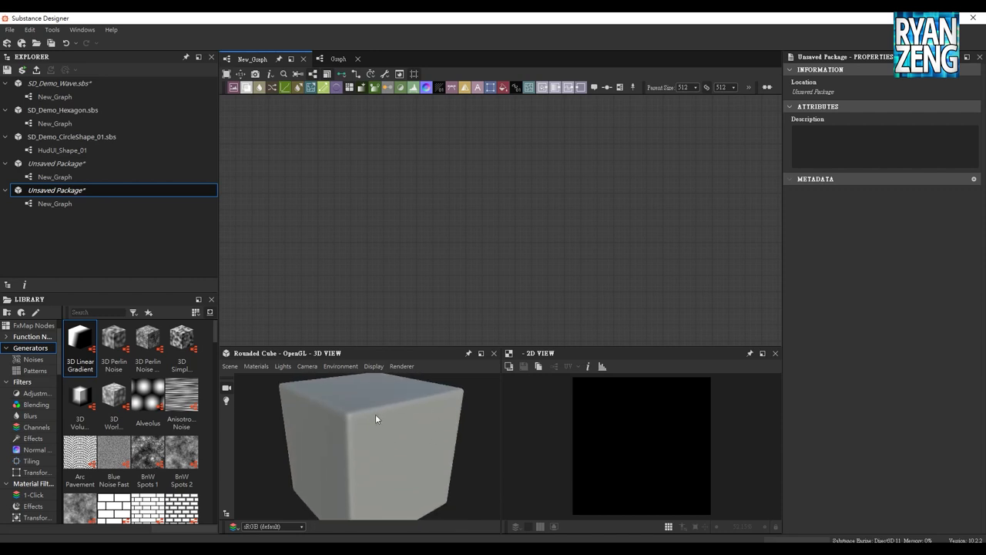
{"action": "mouse_move", "coordinate": [360, 440]}
{"action": "left_mouse_down"}
{"action": "mouse_move", "coordinate": [371, 435]}
{"action": "mouse_move", "coordinate": [376, 455]}
{"action": "mouse_move", "coordinate": [371, 425]}
{"action": "mouse_move", "coordinate": [353, 439]}
{"action": "mouse_move", "coordinate": [368, 449]}
{"action": "mouse_move", "coordinate": [361, 454]}
{"action": "mouse_move", "coordinate": [410, 427]}
{"action": "mouse_move", "coordinate": [364, 450]}
{"action": "left_mouse_up"}
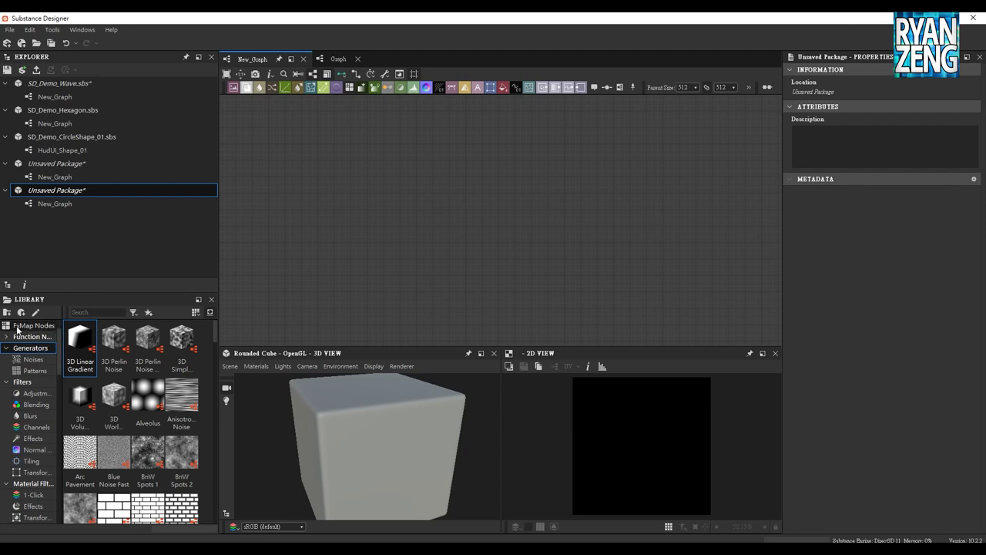
{"action": "mouse_move", "coordinate": [58, 342]}
{"action": "left_mouse_down"}
{"action": "mouse_move", "coordinate": [55, 501]}
{"action": "mouse_move", "coordinate": [59, 400]}
{"action": "left_mouse_up"}
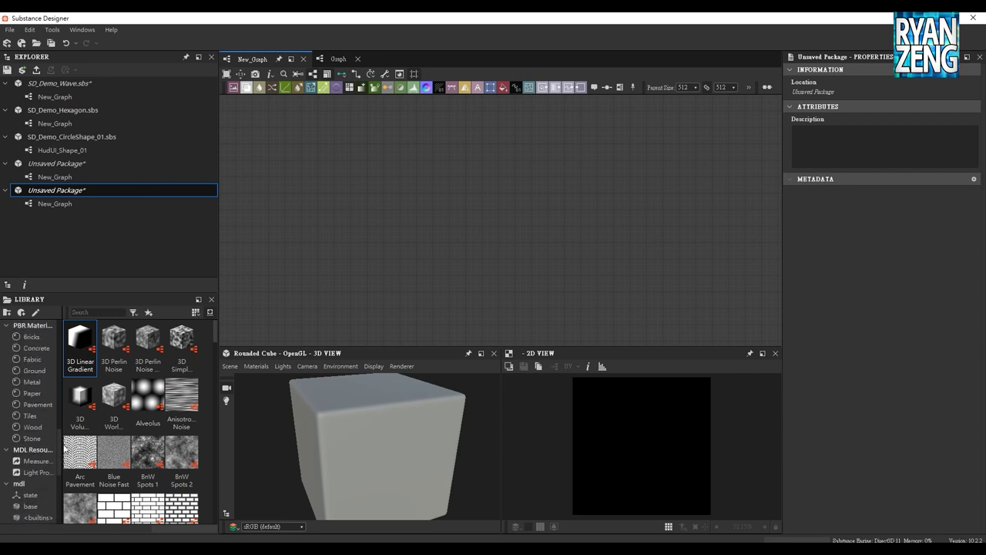
{"action": "left_click_drag", "start_coordinate": [60, 401], "coordinate": [59, 430]}
{"action": "left_click", "coordinate": [34, 404]}
{"action": "left_click_drag", "start_coordinate": [58, 426], "coordinate": [61, 460]}
{"action": "left_click", "coordinate": [22, 426]}
{"action": "scroll", "coordinate": [34, 414], "scroll_direction": "down", "scroll_amount": 1}
{"action": "mouse_move", "coordinate": [59, 473]}
{"action": "left_mouse_down"}
{"action": "mouse_move", "coordinate": [60, 505]}
{"action": "mouse_move", "coordinate": [66, 409]}
{"action": "left_mouse_up"}
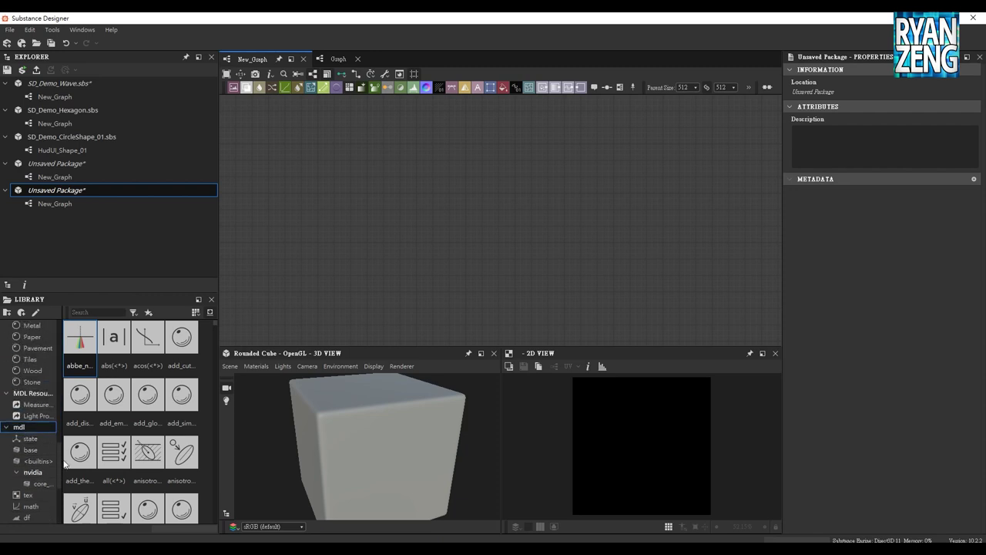
{"action": "scroll", "coordinate": [58, 368], "scroll_direction": "up", "scroll_amount": 5}
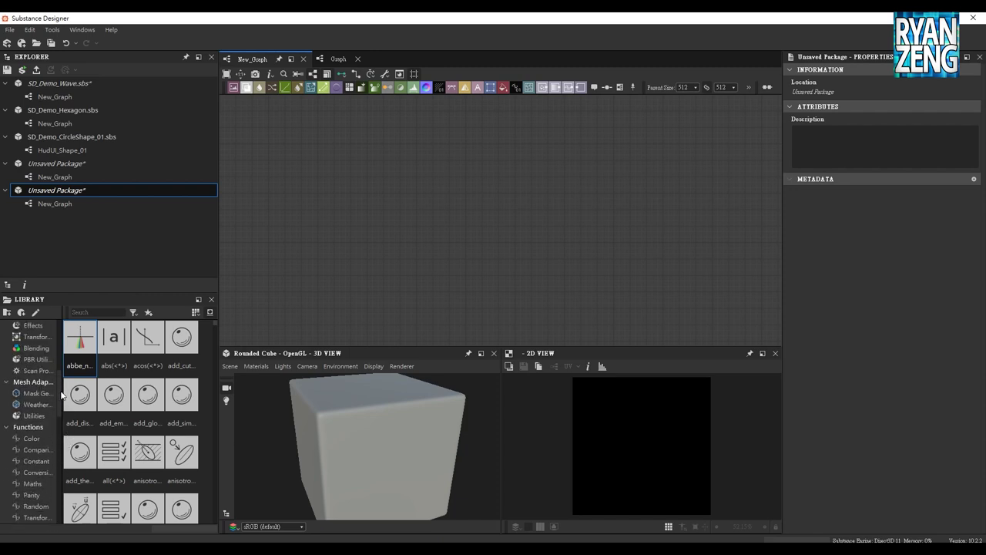
{"action": "left_click_drag", "start_coordinate": [57, 369], "coordinate": [58, 344]}
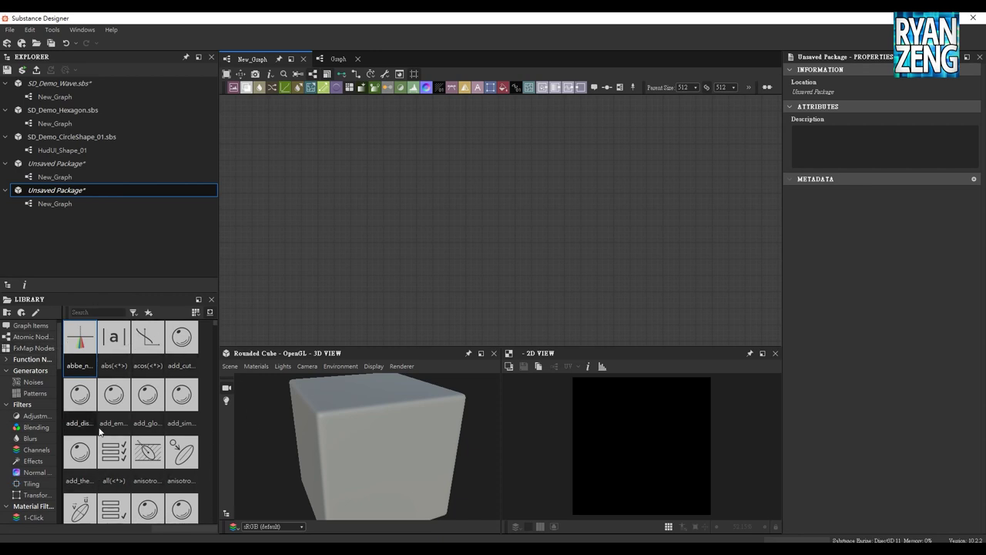
{"action": "scroll", "coordinate": [57, 356], "scroll_direction": "down", "scroll_amount": 1}
{"action": "scroll", "coordinate": [57, 356], "scroll_direction": "down", "scroll_amount": 1}
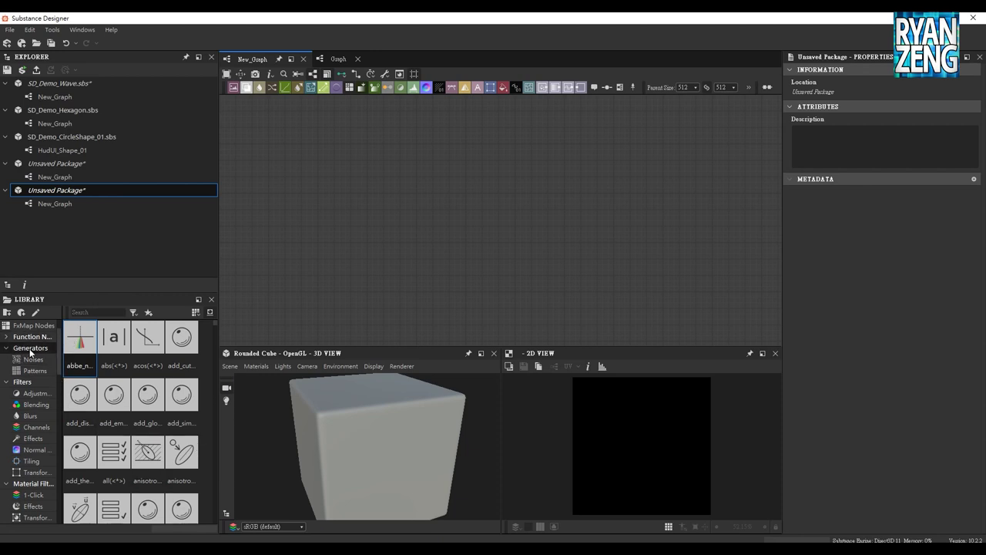
{"action": "left_click", "coordinate": [31, 349]}
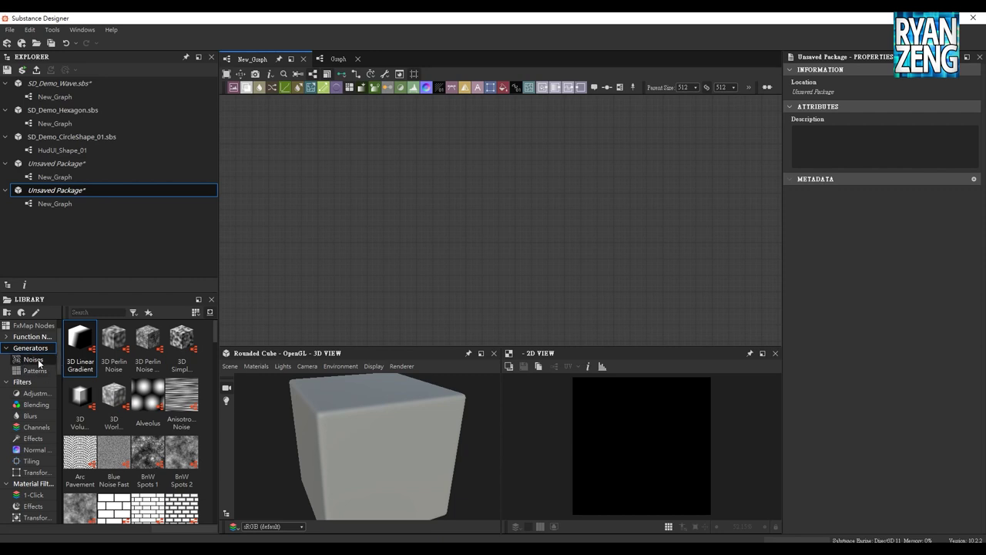
{"action": "left_click", "coordinate": [37, 361]}
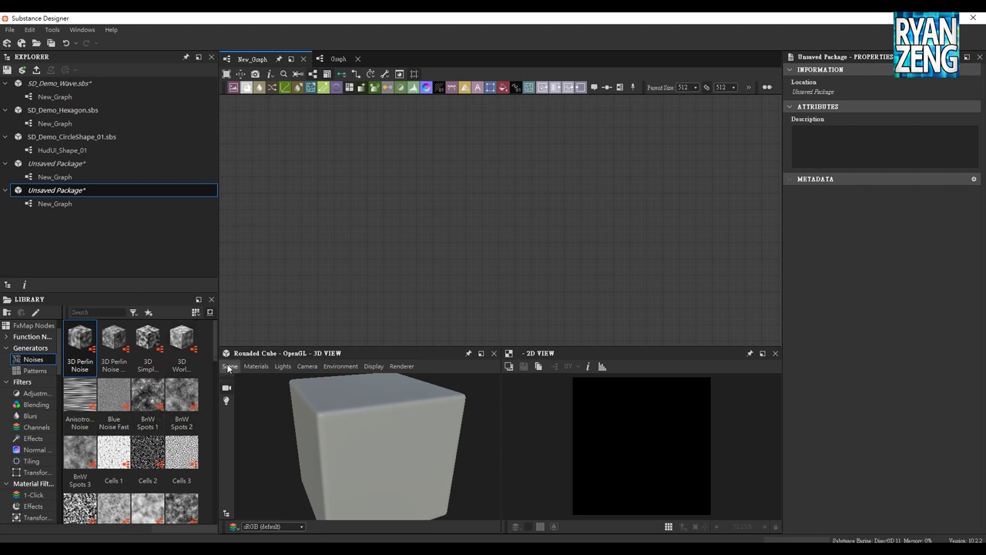
Place a Clouds 3 node from the Noises library into New_Graph.
{"action": "scroll", "coordinate": [217, 351], "scroll_direction": "down", "scroll_amount": 1}
{"action": "left_click_drag", "start_coordinate": [215, 349], "coordinate": [214, 355]}
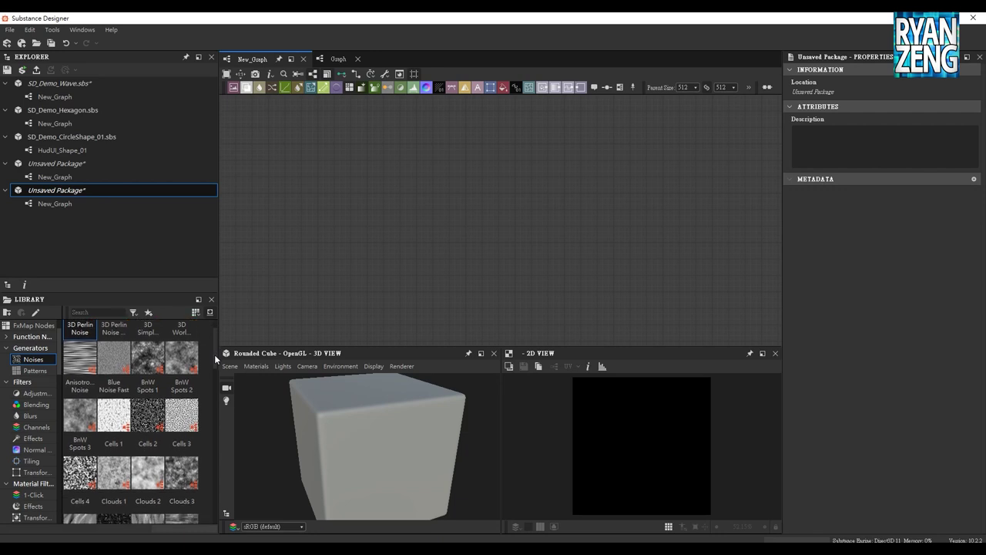
{"action": "scroll", "coordinate": [214, 357], "scroll_direction": "down", "scroll_amount": 1}
{"action": "scroll", "coordinate": [214, 357], "scroll_direction": "down", "scroll_amount": 1}
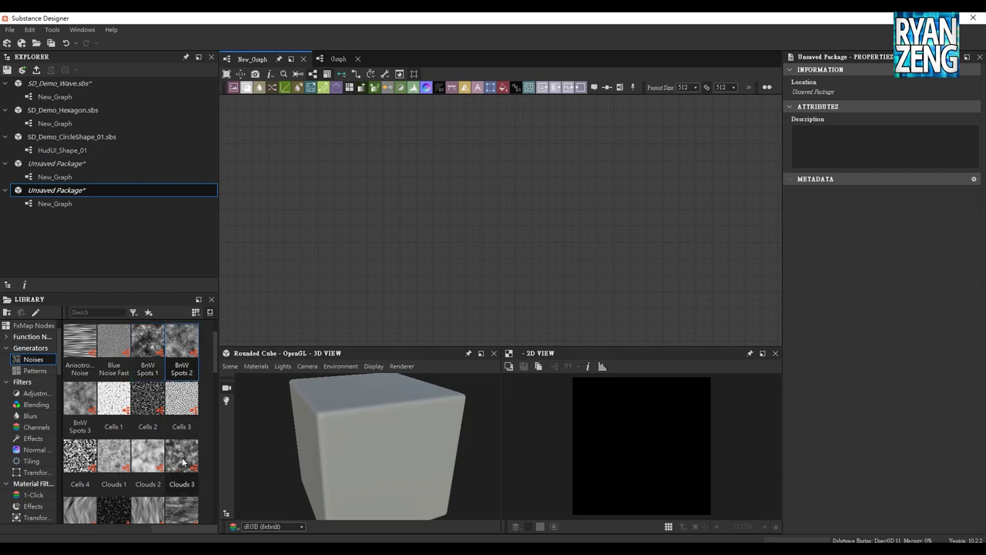
{"action": "left_click_drag", "start_coordinate": [180, 459], "coordinate": [474, 239]}
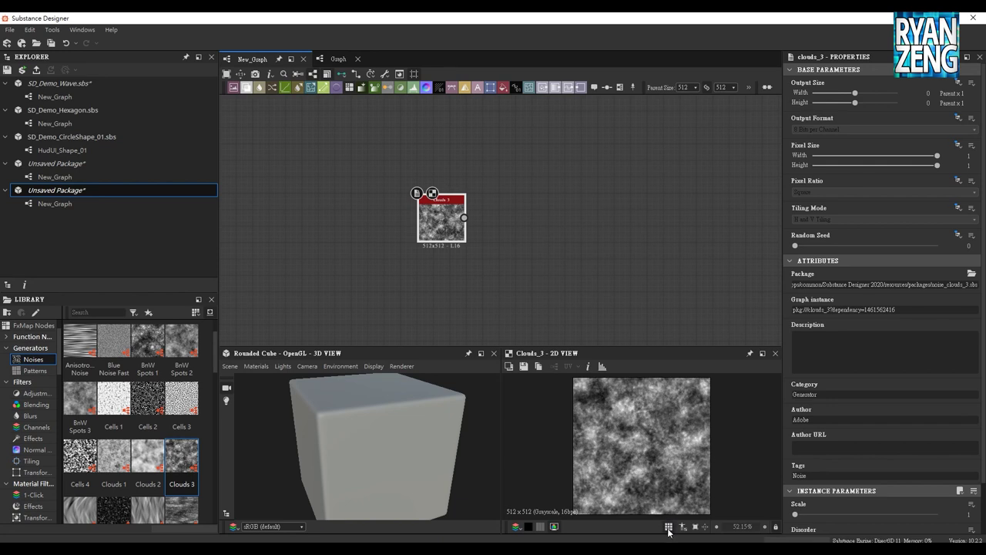
{"action": "left_click", "coordinate": [668, 527]}
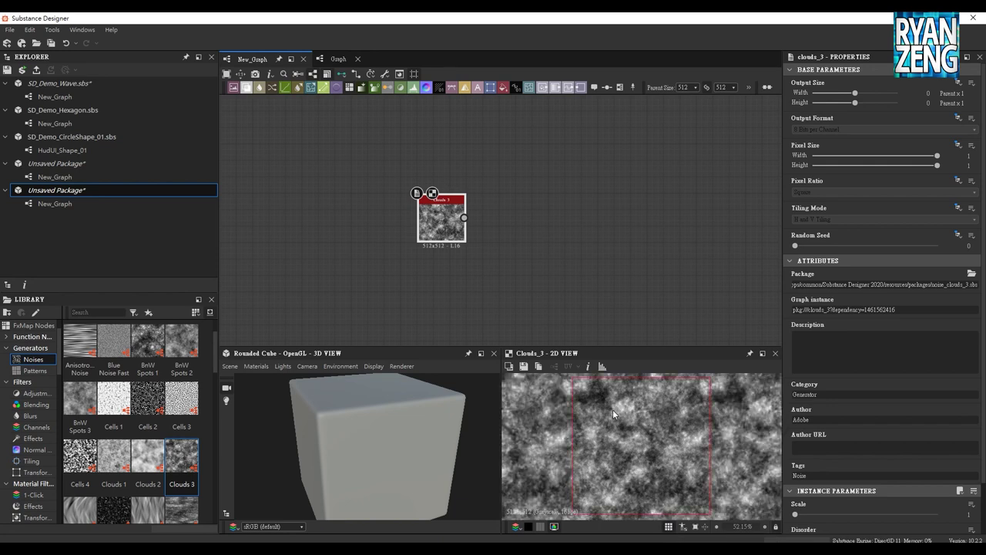
{"action": "scroll", "coordinate": [616, 420], "scroll_direction": "down", "scroll_amount": 2}
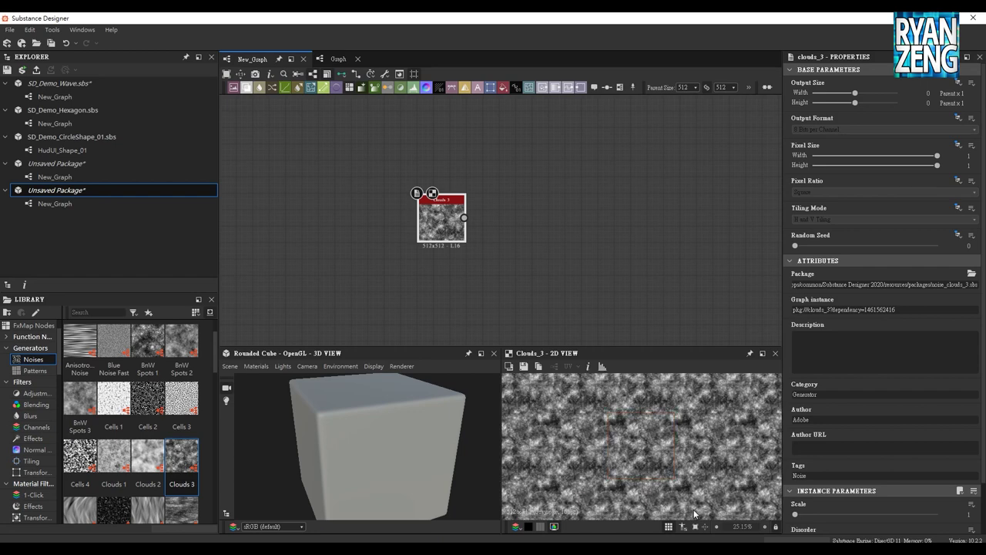
{"action": "scroll", "coordinate": [643, 467], "scroll_direction": "down", "scroll_amount": 2}
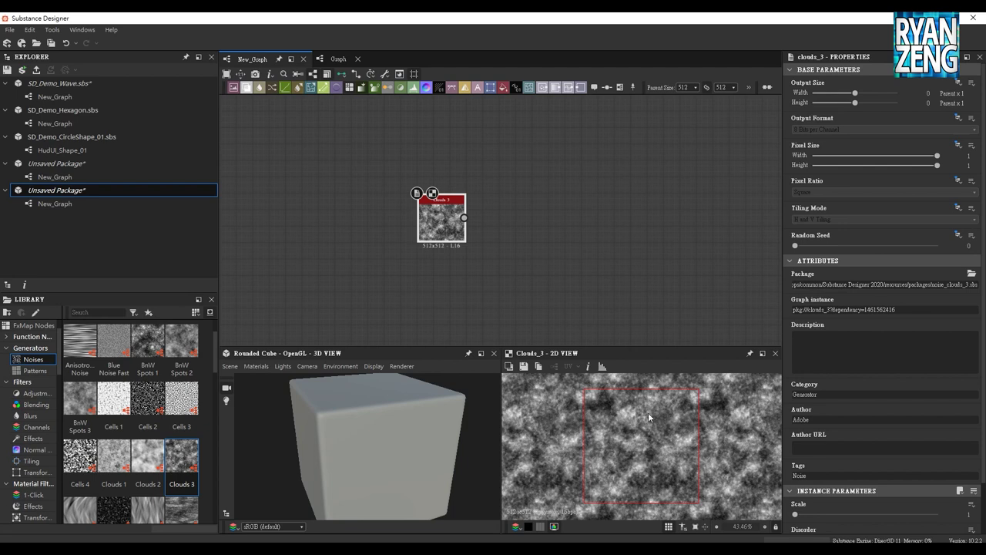
{"action": "left_click", "coordinate": [668, 527]}
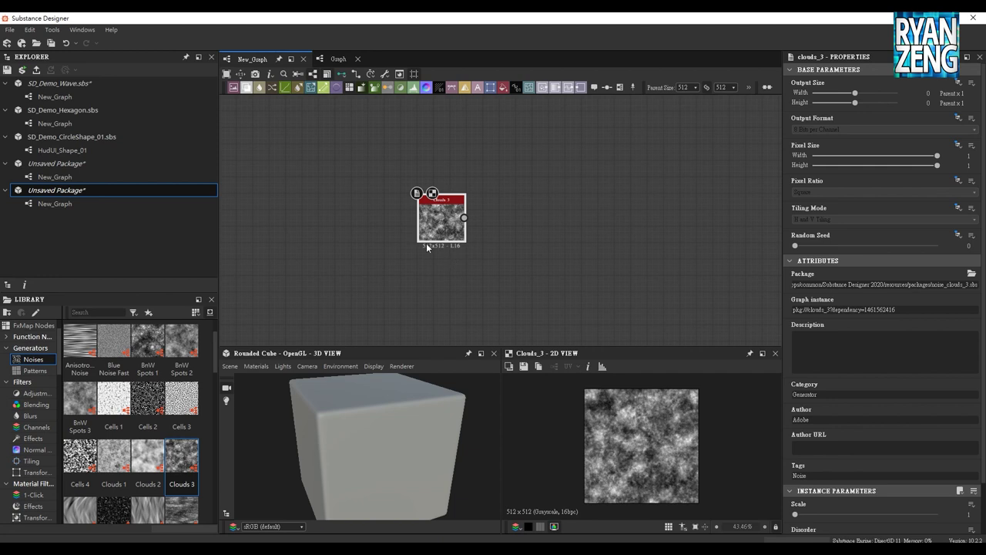
Raise the Clouds 3 Scale to 4 and set its Disorder to 0.09.
{"action": "mouse_move", "coordinate": [794, 513]}
{"action": "left_mouse_down"}
{"action": "mouse_move", "coordinate": [853, 515]}
{"action": "mouse_move", "coordinate": [794, 514]}
{"action": "mouse_move", "coordinate": [821, 494]}
{"action": "left_mouse_up"}
{"action": "scroll", "coordinate": [794, 514], "scroll_direction": "down", "scroll_amount": 2}
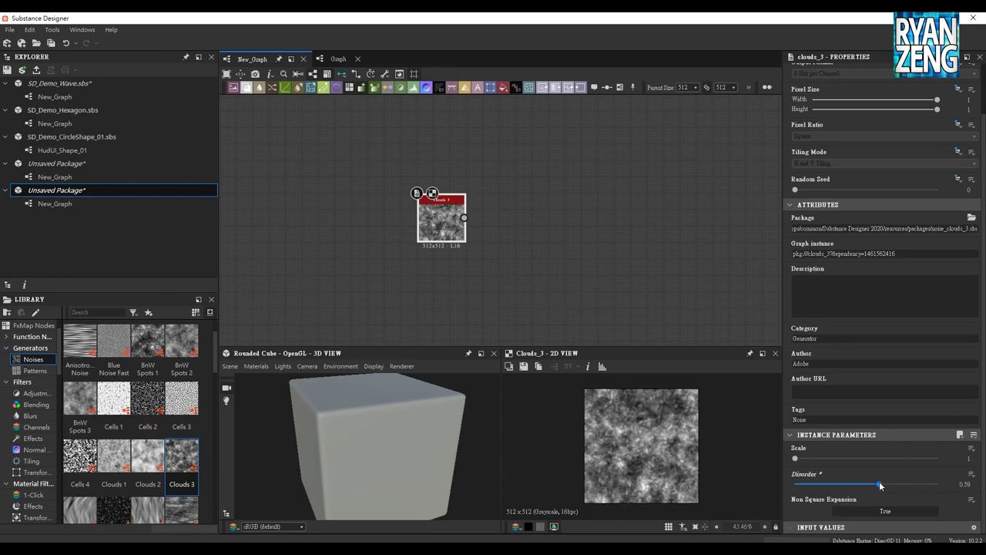
{"action": "left_click_drag", "start_coordinate": [821, 494], "coordinate": [807, 485]}
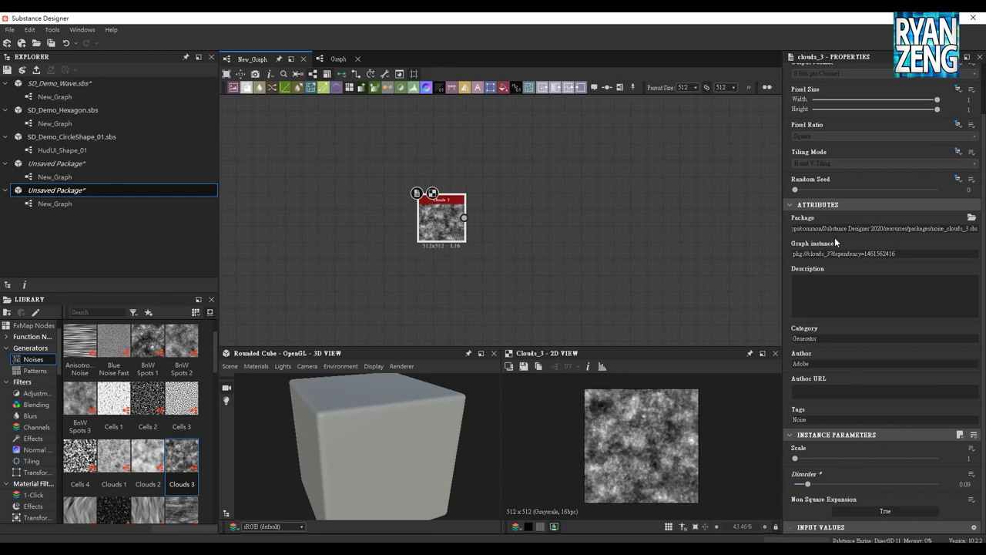
{"action": "left_click_drag", "start_coordinate": [802, 193], "coordinate": [953, 189]}
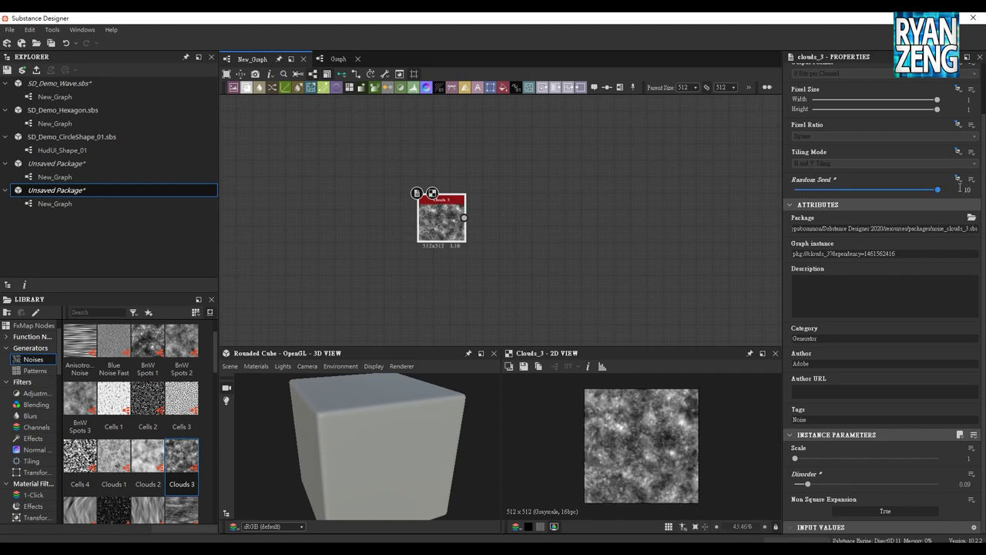
Try different Clouds 3 random seeds, finally leaving the seed at 0.
{"action": "left_click", "coordinate": [964, 484]}
{"action": "left_click", "coordinate": [970, 190]}
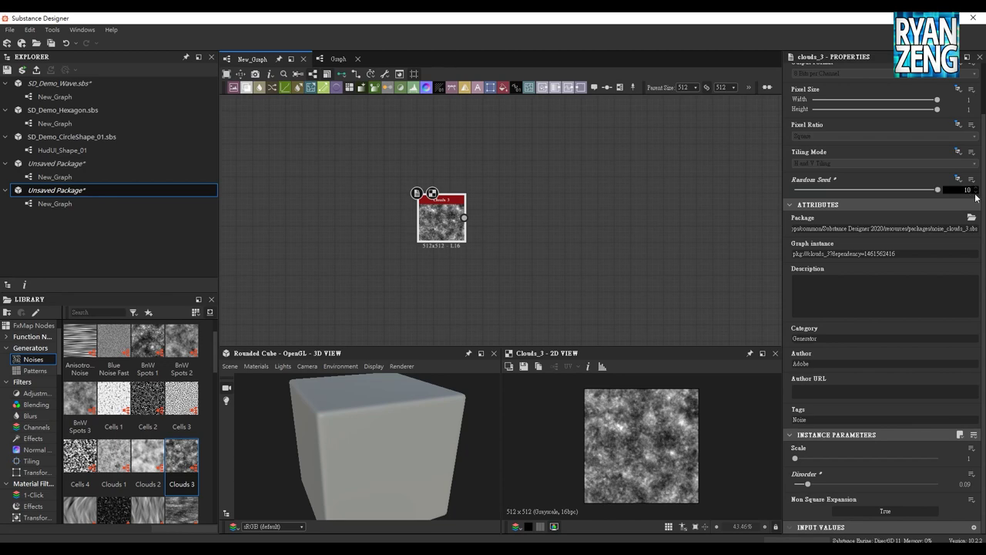
{"action": "type", "text": "0"}
{"action": "key", "text": "Return"}
{"action": "mouse_move", "coordinate": [870, 192]}
{"action": "left_mouse_down"}
{"action": "mouse_move", "coordinate": [907, 194]}
{"action": "mouse_move", "coordinate": [794, 190]}
{"action": "left_mouse_up"}
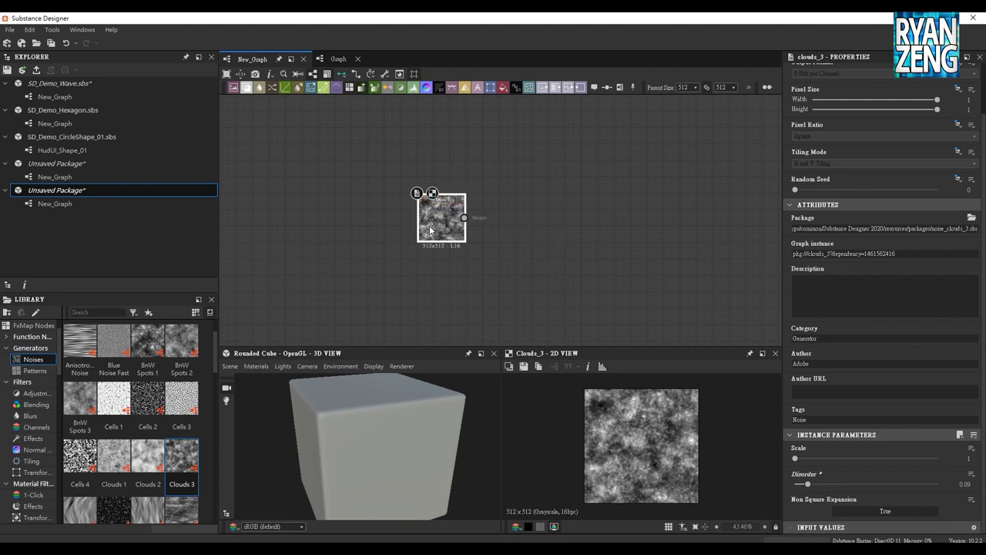
{"action": "scroll", "coordinate": [490, 258], "scroll_direction": "up", "scroll_amount": 1}
{"action": "scroll", "coordinate": [486, 235], "scroll_direction": "up", "scroll_amount": 2}
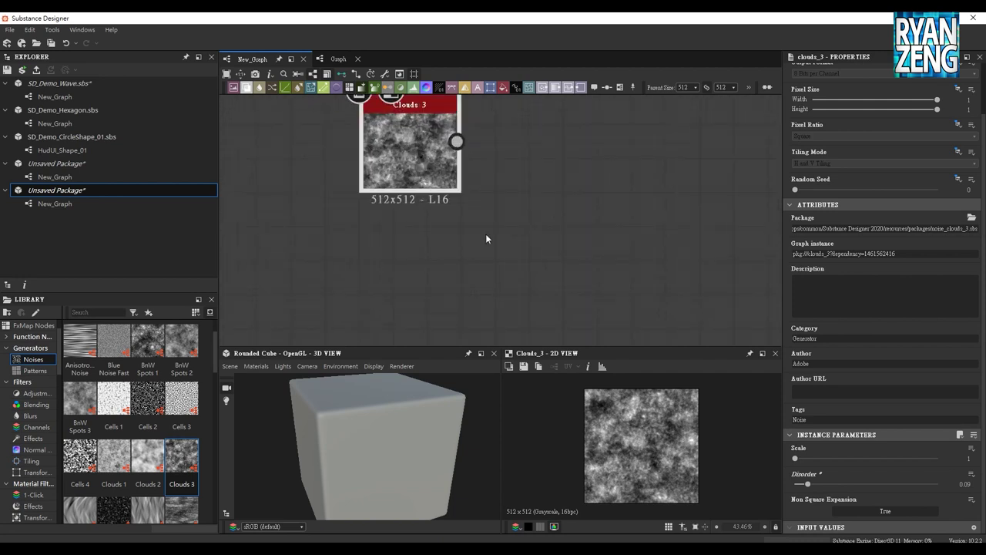
{"action": "scroll", "coordinate": [493, 223], "scroll_direction": "down", "scroll_amount": 2}
{"action": "scroll", "coordinate": [487, 254], "scroll_direction": "down", "scroll_amount": 1}
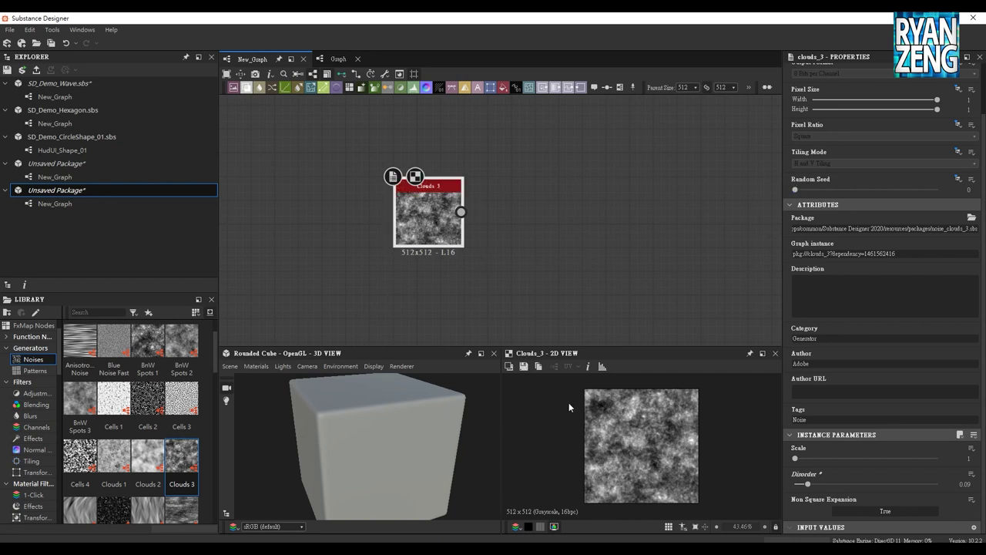
{"action": "left_click", "coordinate": [524, 366]}
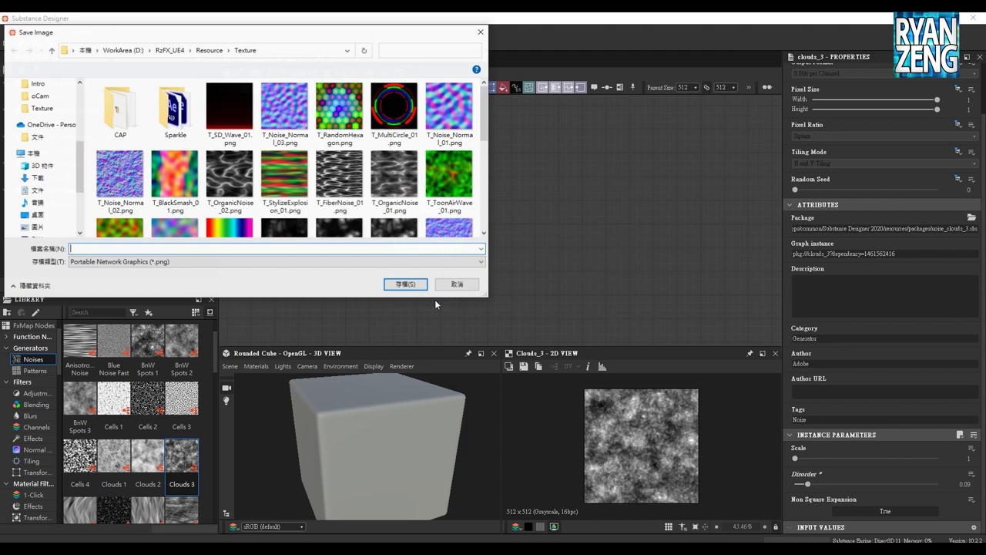
{"action": "left_click", "coordinate": [169, 262]}
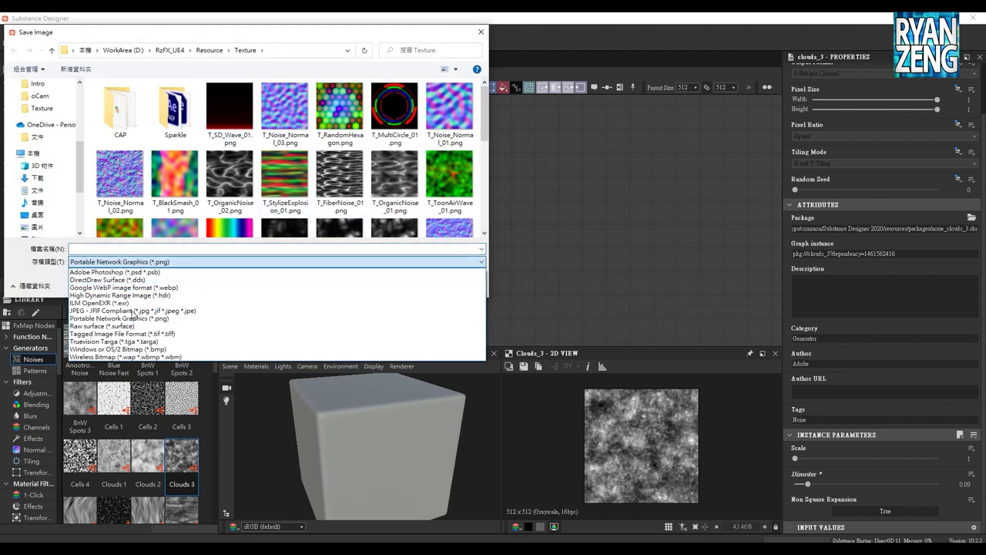
{"action": "left_click", "coordinate": [154, 269]}
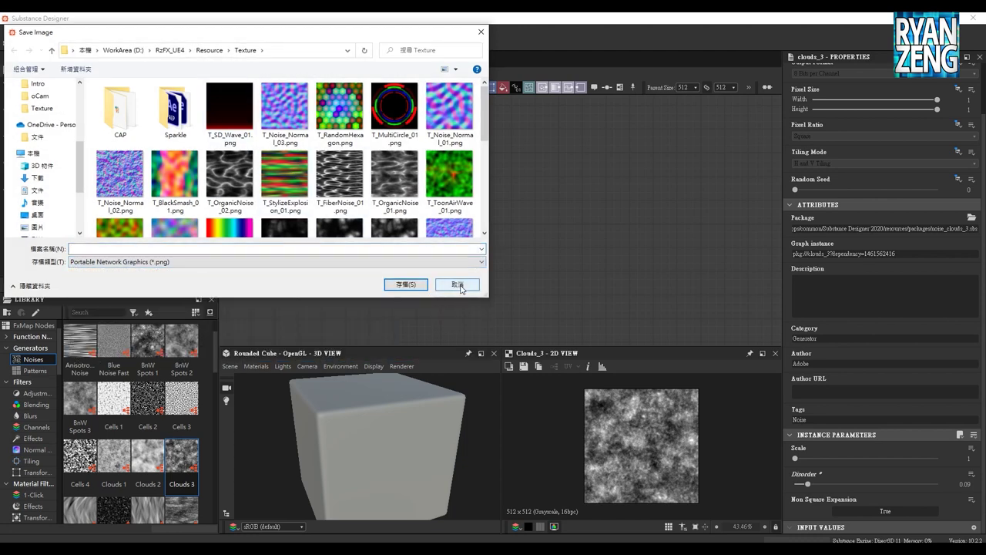
{"action": "left_click", "coordinate": [437, 288]}
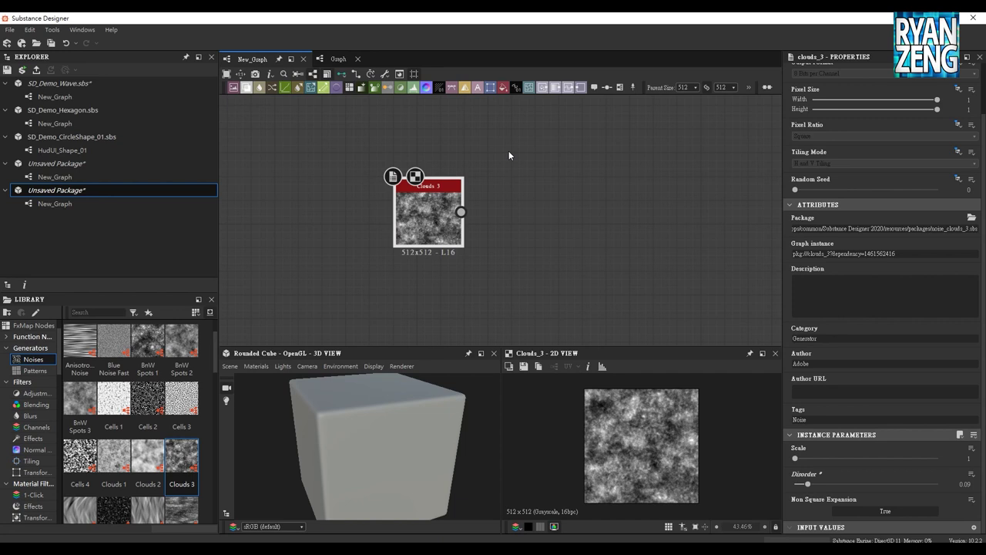
{"action": "middle_click_drag", "start_coordinate": [508, 160], "coordinate": [466, 212]}
{"action": "mouse_move", "coordinate": [487, 257]}
{"action": "middle_mouse_down"}
{"action": "mouse_move", "coordinate": [486, 221]}
{"action": "mouse_move", "coordinate": [497, 231]}
{"action": "middle_mouse_up"}
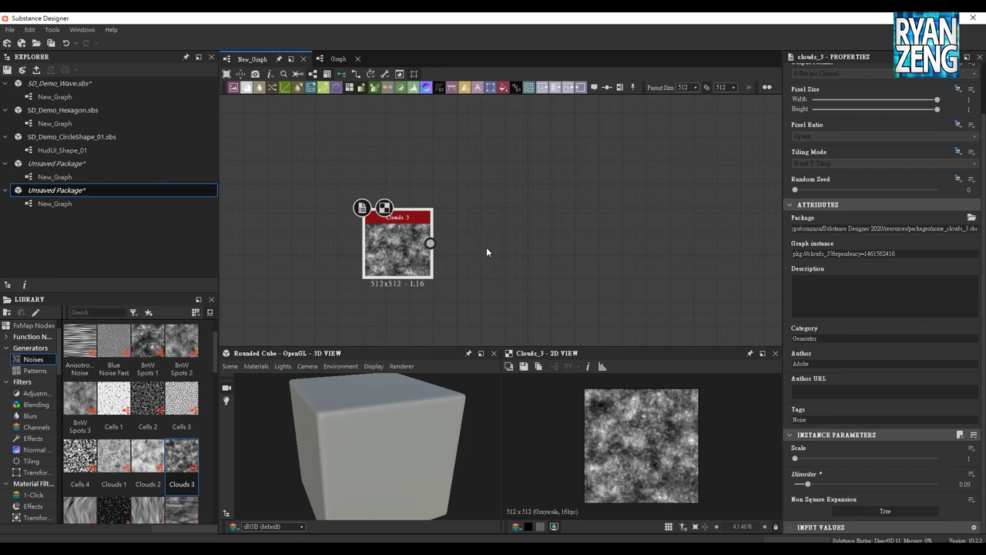
{"action": "middle_click_drag", "start_coordinate": [486, 246], "coordinate": [515, 217]}
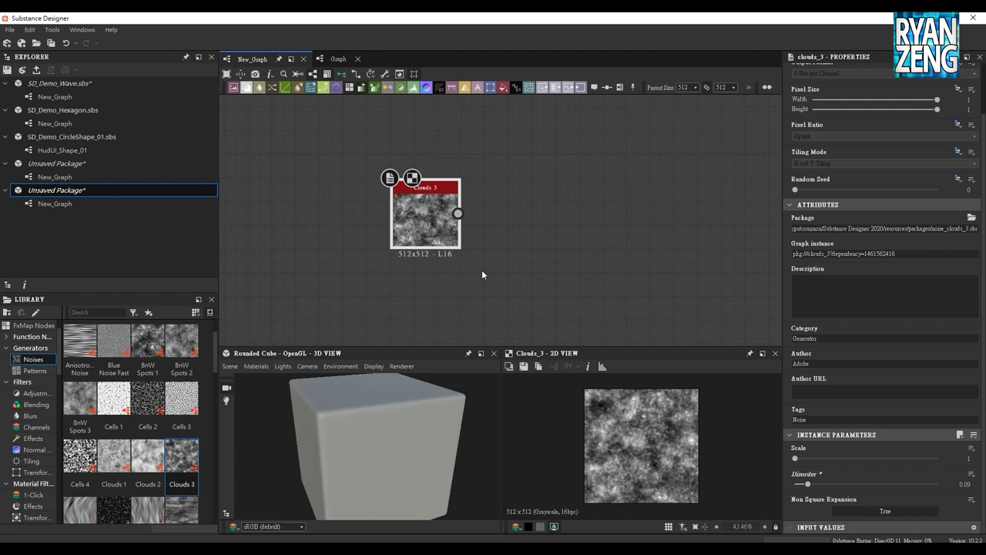
{"action": "middle_click_drag", "start_coordinate": [513, 273], "coordinate": [514, 267]}
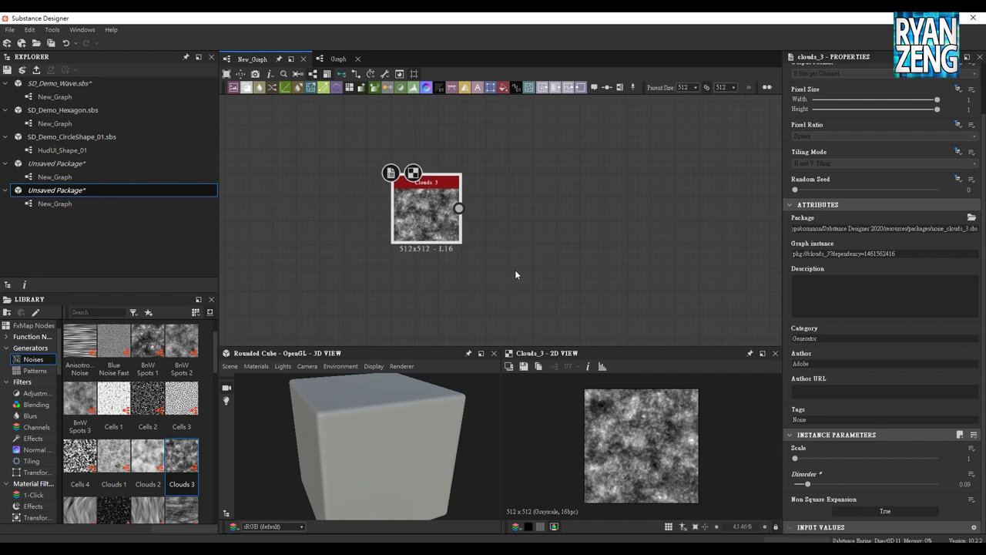
{"action": "middle_click_drag", "start_coordinate": [516, 293], "coordinate": [516, 293]}
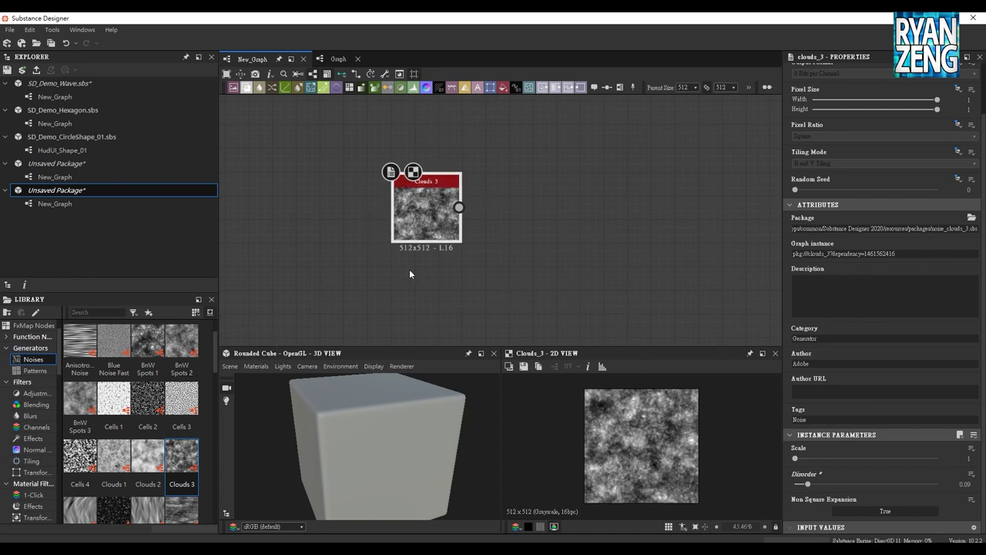
Add Clouds 2 below Clouds 3, and add then delete BnW Spots 2 and 3.
{"action": "left_click_drag", "start_coordinate": [148, 461], "coordinate": [423, 308]}
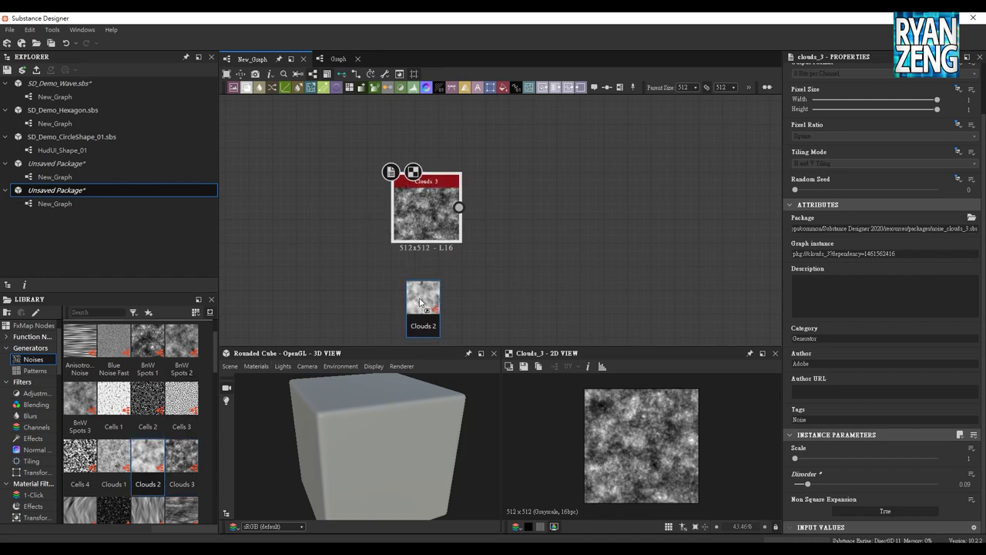
{"action": "middle_click_drag", "start_coordinate": [514, 284], "coordinate": [515, 228]}
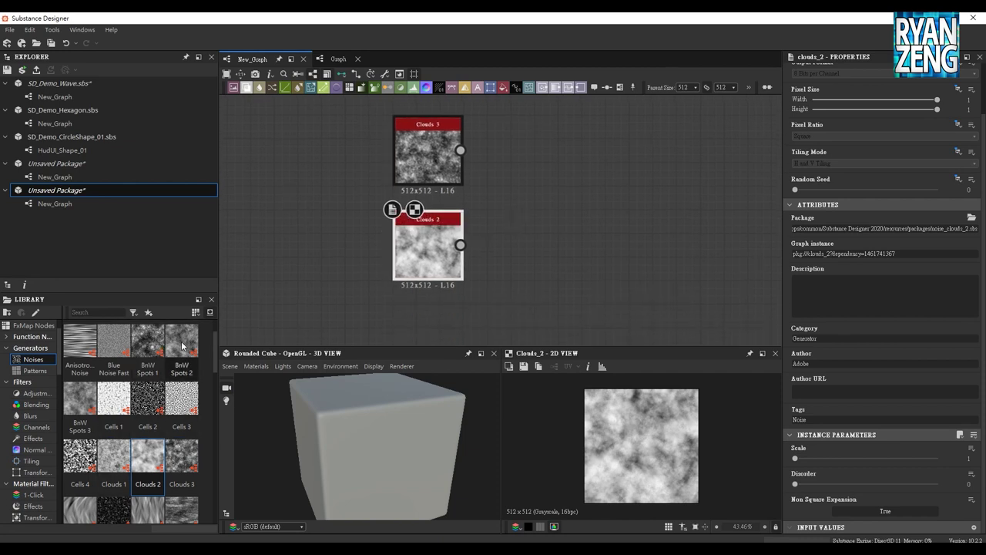
{"action": "mouse_move", "coordinate": [182, 347]}
{"action": "left_mouse_down"}
{"action": "mouse_move", "coordinate": [356, 303]}
{"action": "mouse_move", "coordinate": [541, 208]}
{"action": "left_mouse_up"}
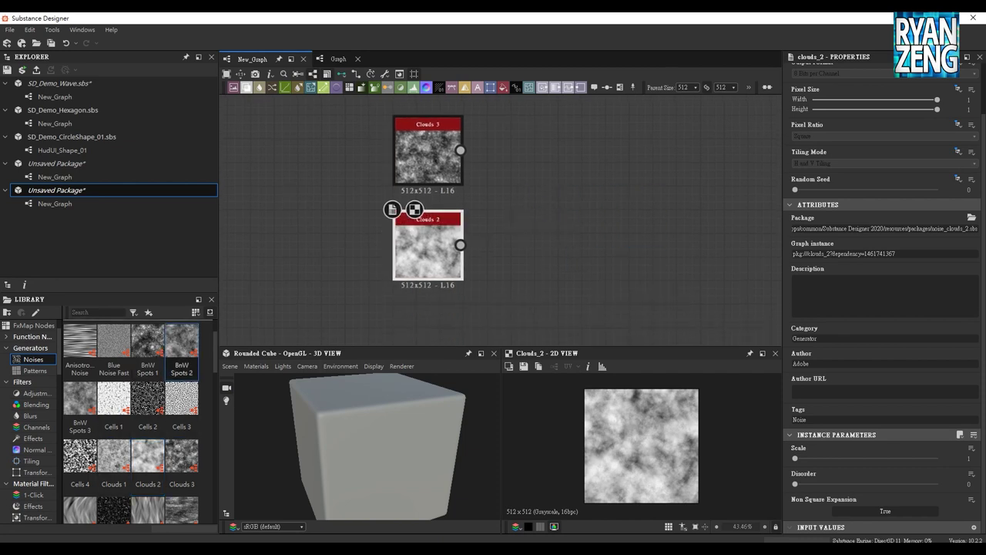
{"action": "middle_click_drag", "start_coordinate": [546, 244], "coordinate": [529, 211]}
{"action": "mouse_move", "coordinate": [80, 399]}
{"action": "left_mouse_down"}
{"action": "mouse_move", "coordinate": [510, 262]}
{"action": "mouse_move", "coordinate": [535, 263]}
{"action": "left_mouse_up"}
{"action": "left_click", "coordinate": [531, 166]}
{"action": "left_click_drag", "start_coordinate": [699, 164], "coordinate": [543, 251]}
{"action": "key", "text": "Delete"}
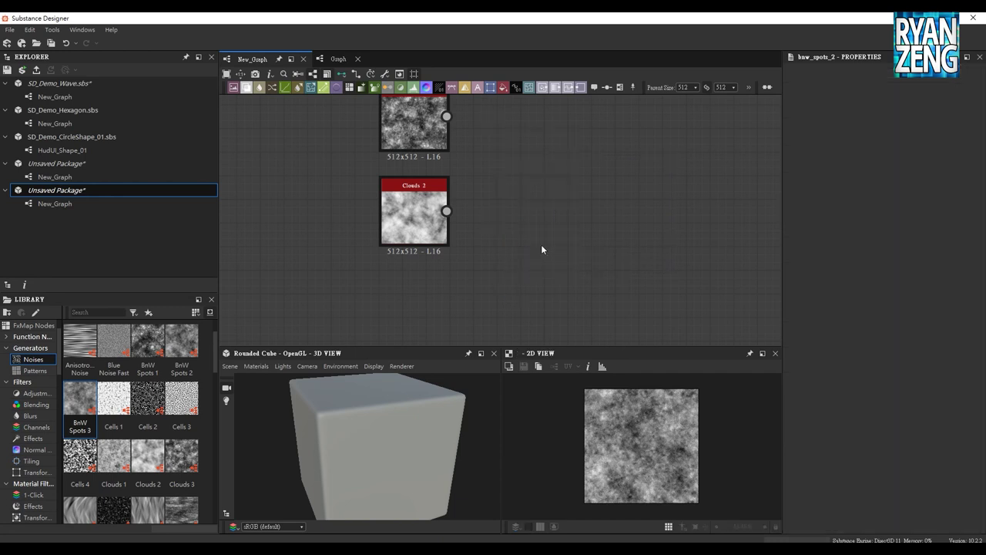
Preview Clouds 3 and Clouds 2 in turn to compare their patterns.
{"action": "middle_click_drag", "start_coordinate": [539, 213], "coordinate": [539, 249]}
{"action": "left_click", "coordinate": [437, 156]}
{"action": "scroll", "coordinate": [146, 470], "scroll_direction": "down", "scroll_amount": 3}
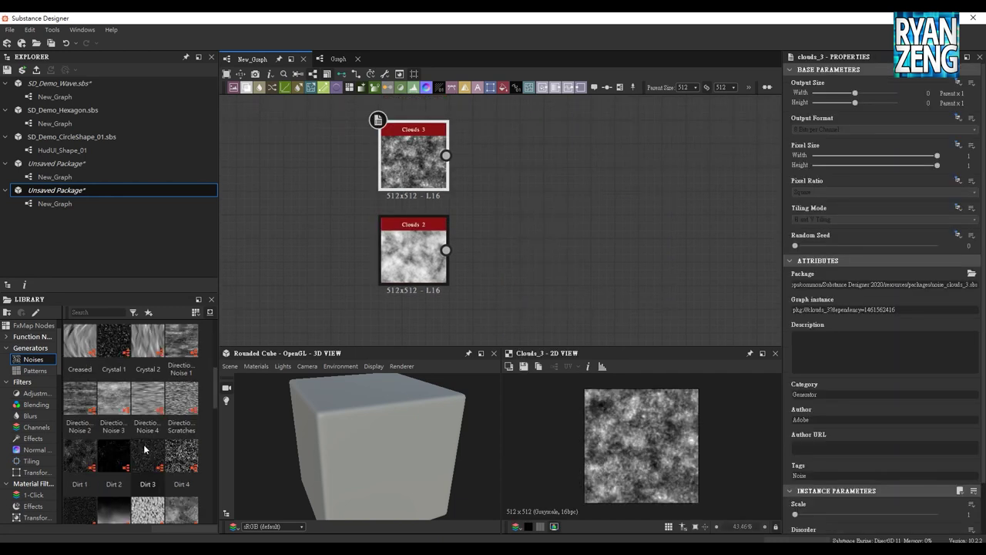
{"action": "left_click", "coordinate": [424, 253]}
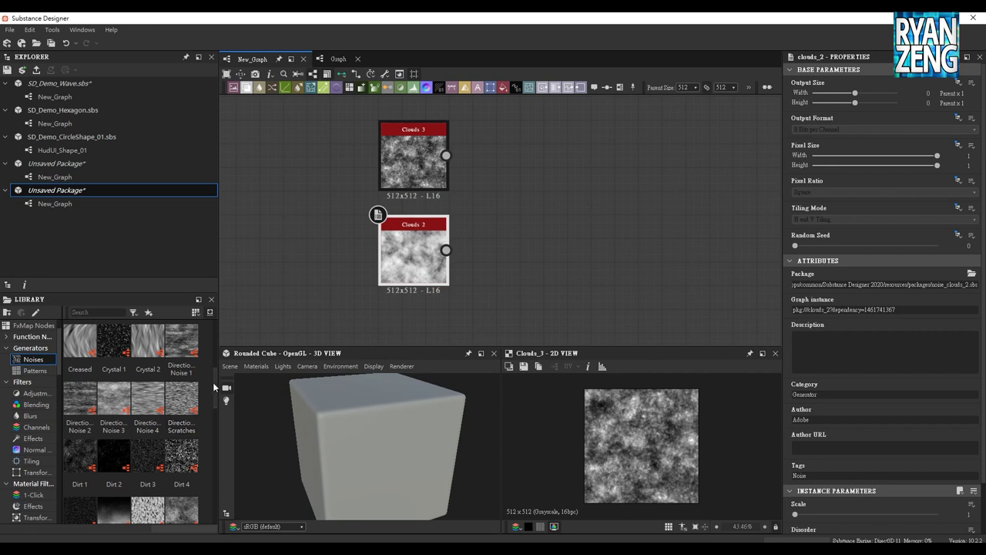
{"action": "scroll", "coordinate": [216, 393], "scroll_direction": "up", "scroll_amount": 2}
{"action": "left_click", "coordinate": [413, 154]}
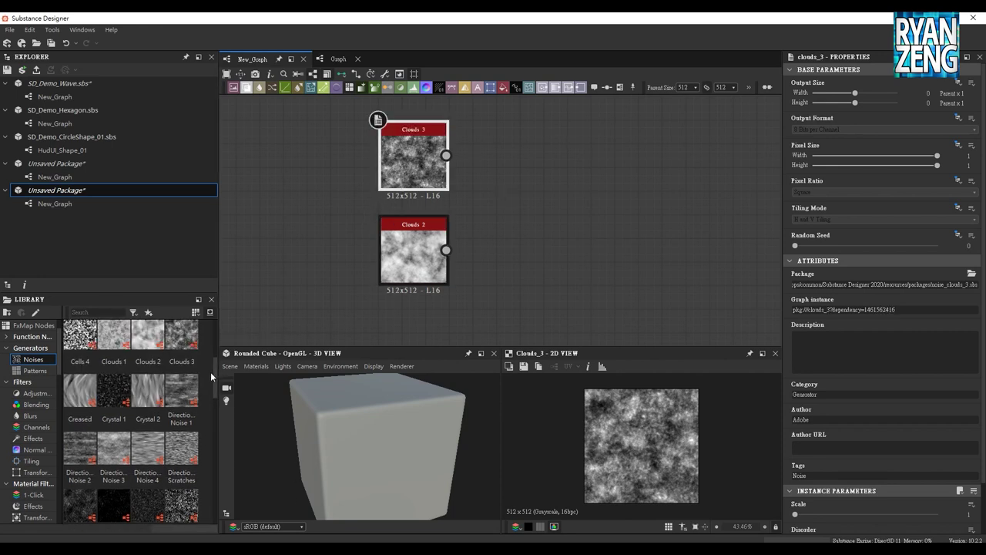
Add Crystal 1 and Cells 1 noise nodes, lowering their Scale (Cells 1 to 10).
{"action": "left_click_drag", "start_coordinate": [114, 390], "coordinate": [548, 258]}
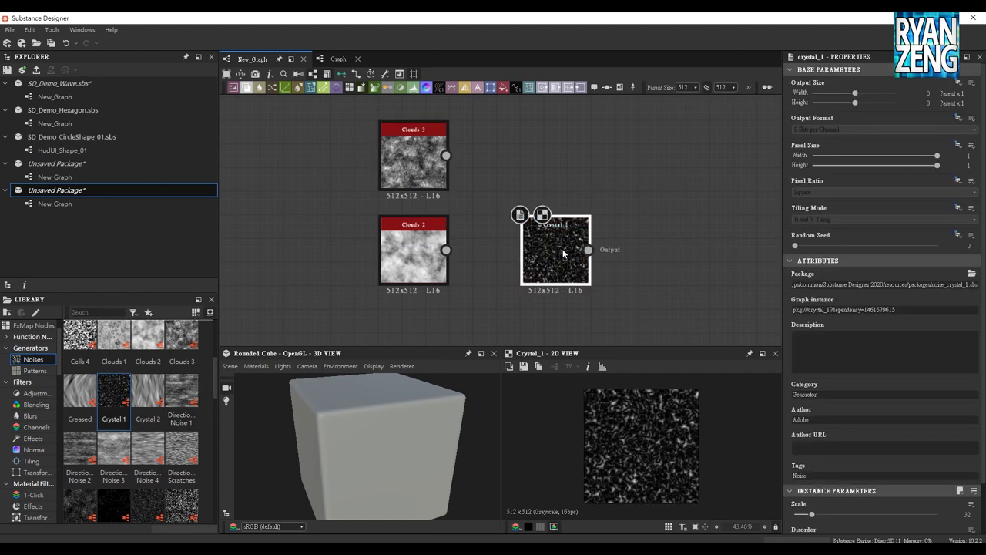
{"action": "left_click_drag", "start_coordinate": [812, 514], "coordinate": [801, 513]}
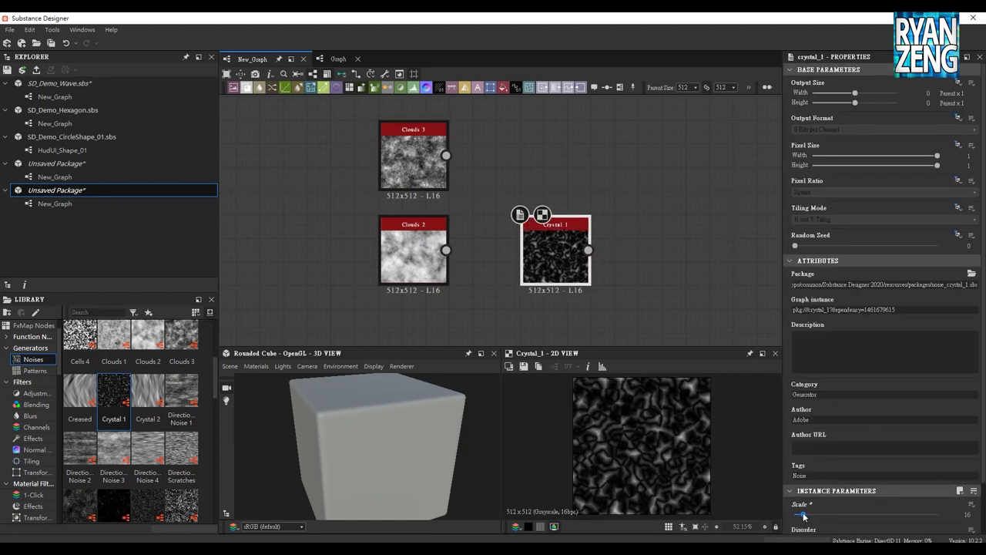
{"action": "scroll", "coordinate": [114, 419], "scroll_direction": "up", "scroll_amount": 3}
{"action": "left_click_drag", "start_coordinate": [114, 446], "coordinate": [531, 158]}
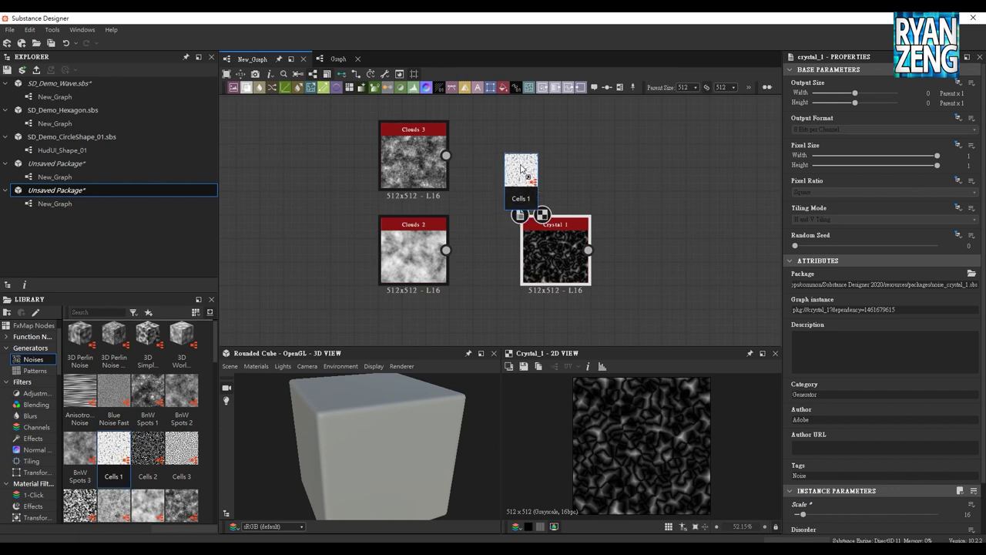
{"action": "left_click_drag", "start_coordinate": [813, 514], "coordinate": [800, 514]}
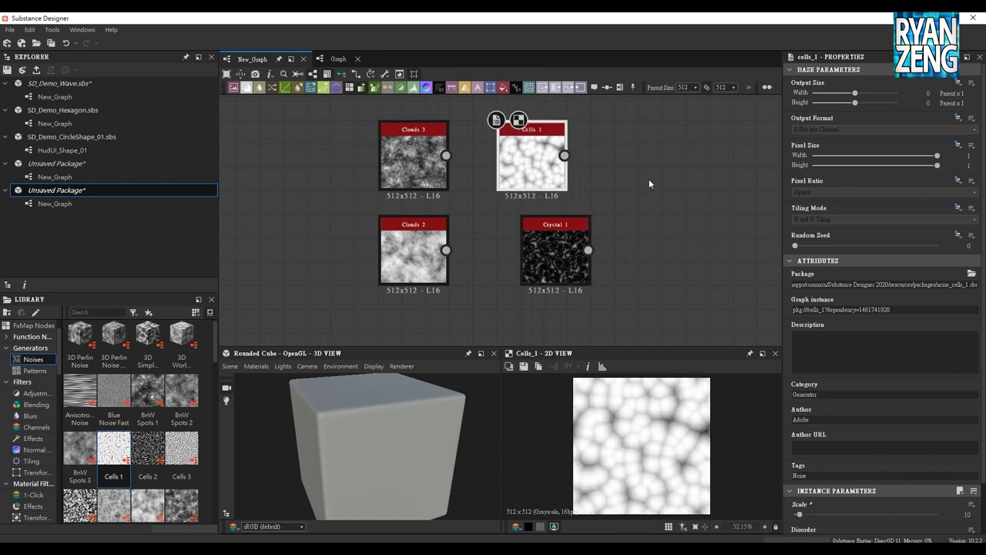
Add Grunge Map 002 and Grunge Map 005 and line them up with the other nodes.
{"action": "middle_click_drag", "start_coordinate": [570, 187], "coordinate": [565, 161]}
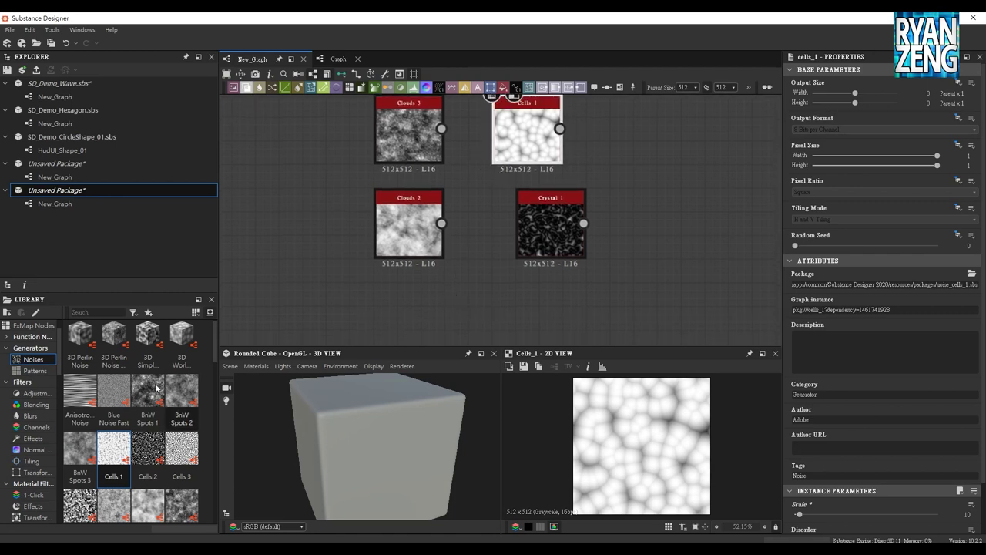
{"action": "scroll", "coordinate": [144, 426], "scroll_direction": "down", "scroll_amount": 3}
{"action": "scroll", "coordinate": [144, 426], "scroll_direction": "down", "scroll_amount": 3}
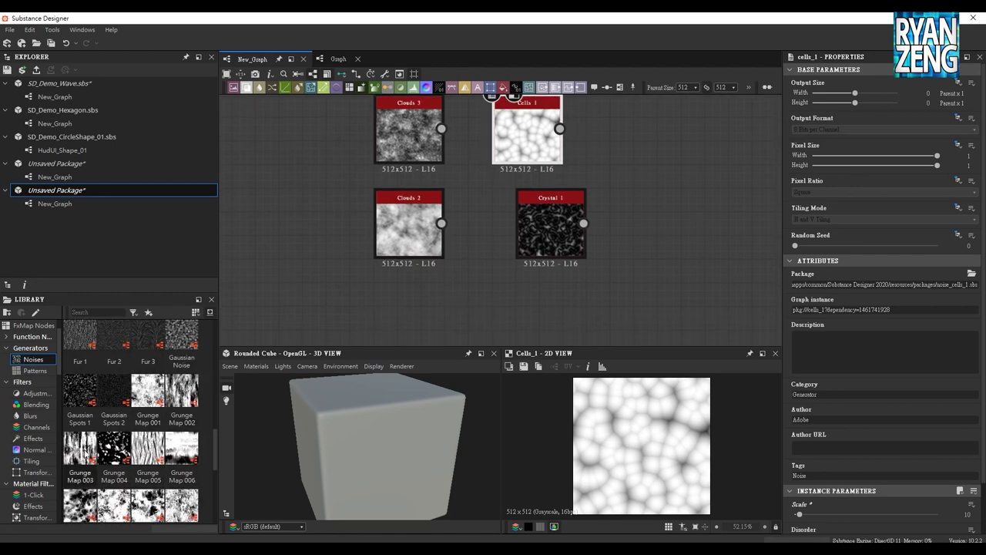
{"action": "left_click_drag", "start_coordinate": [182, 394], "coordinate": [324, 191]}
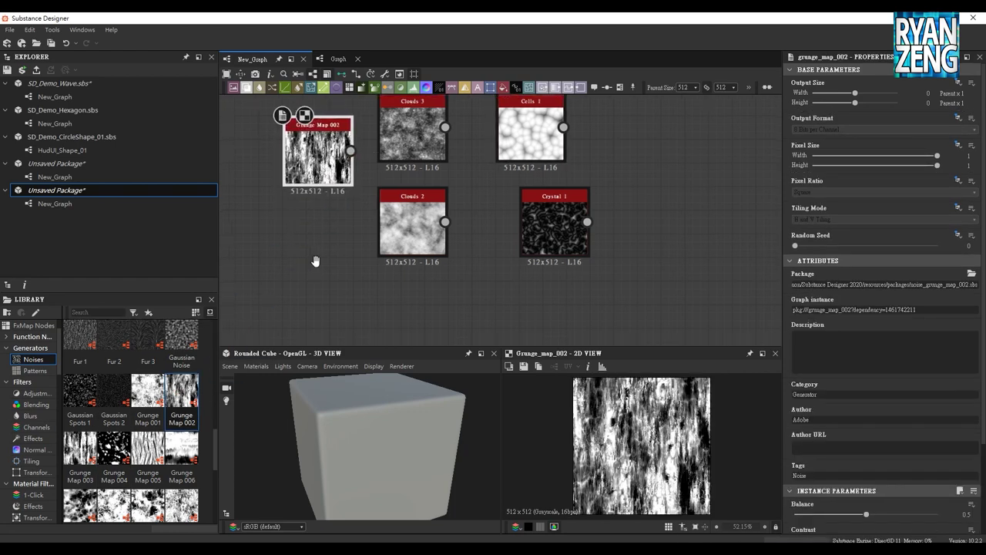
{"action": "middle_click_drag", "start_coordinate": [314, 262], "coordinate": [345, 239]}
{"action": "mouse_move", "coordinate": [148, 447]}
{"action": "left_mouse_down"}
{"action": "mouse_move", "coordinate": [328, 286]}
{"action": "mouse_move", "coordinate": [379, 274]}
{"action": "left_mouse_up"}
{"action": "middle_click_drag", "start_coordinate": [379, 274], "coordinate": [368, 303]}
{"action": "mouse_move", "coordinate": [279, 308]}
{"action": "left_mouse_down"}
{"action": "mouse_move", "coordinate": [362, 161]}
{"action": "mouse_move", "coordinate": [351, 134]}
{"action": "left_mouse_up"}
Shift Cells 1 and Crystal 1 left to tighten the layout, then add Messy Fibers 3.
{"action": "left_click_drag", "start_coordinate": [543, 142], "coordinate": [519, 142]}
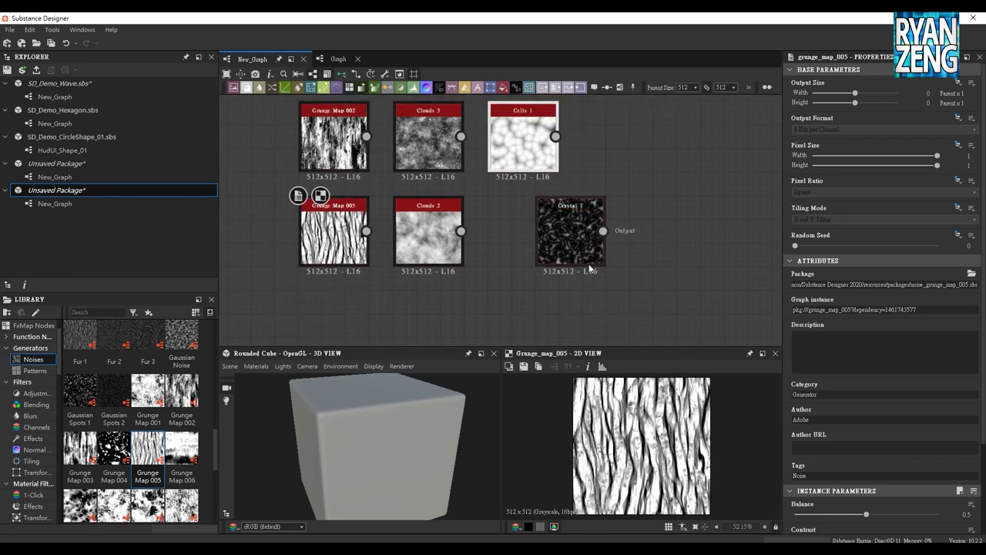
{"action": "left_click_drag", "start_coordinate": [570, 239], "coordinate": [523, 239]}
{"action": "middle_click_drag", "start_coordinate": [485, 328], "coordinate": [489, 293]}
{"action": "scroll", "coordinate": [154, 420], "scroll_direction": "down", "scroll_amount": 2}
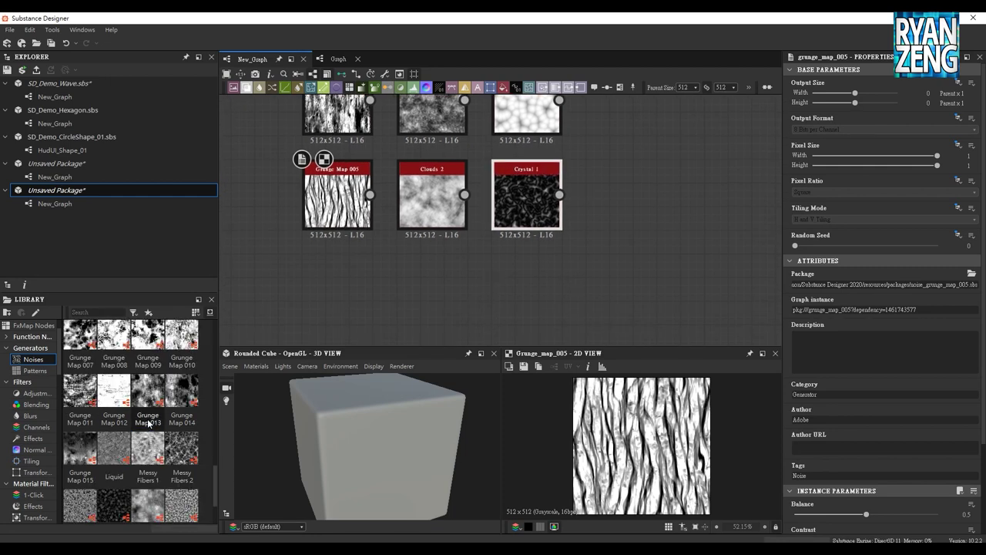
{"action": "scroll", "coordinate": [154, 420], "scroll_direction": "down", "scroll_amount": 2}
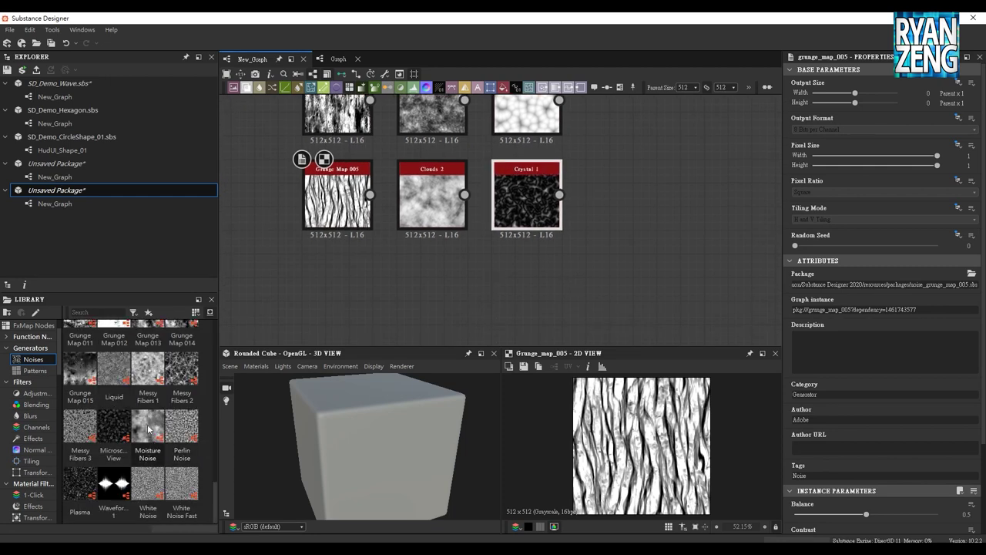
{"action": "mouse_move", "coordinate": [80, 428]}
{"action": "left_mouse_down"}
{"action": "mouse_move", "coordinate": [618, 245]}
{"action": "mouse_move", "coordinate": [632, 115]}
{"action": "left_mouse_up"}
{"action": "middle_click_drag", "start_coordinate": [632, 116], "coordinate": [602, 179]}
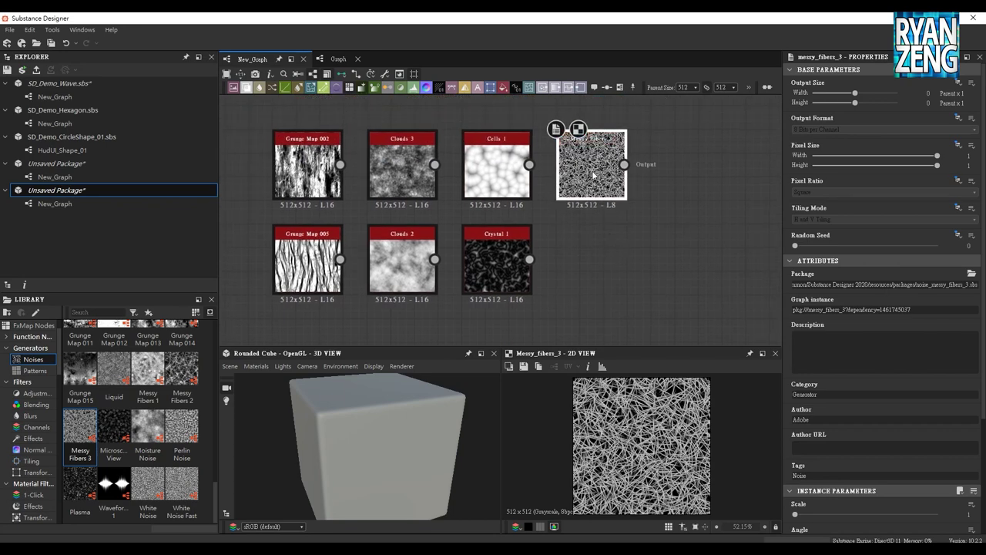
Adjust Messy Fibers 3 Angle Random and set Color Random 0.41 and Disorder 0.18.
{"action": "scroll", "coordinate": [919, 272], "scroll_direction": "down", "scroll_amount": 3}
{"action": "scroll", "coordinate": [925, 285], "scroll_direction": "down", "scroll_amount": 1}
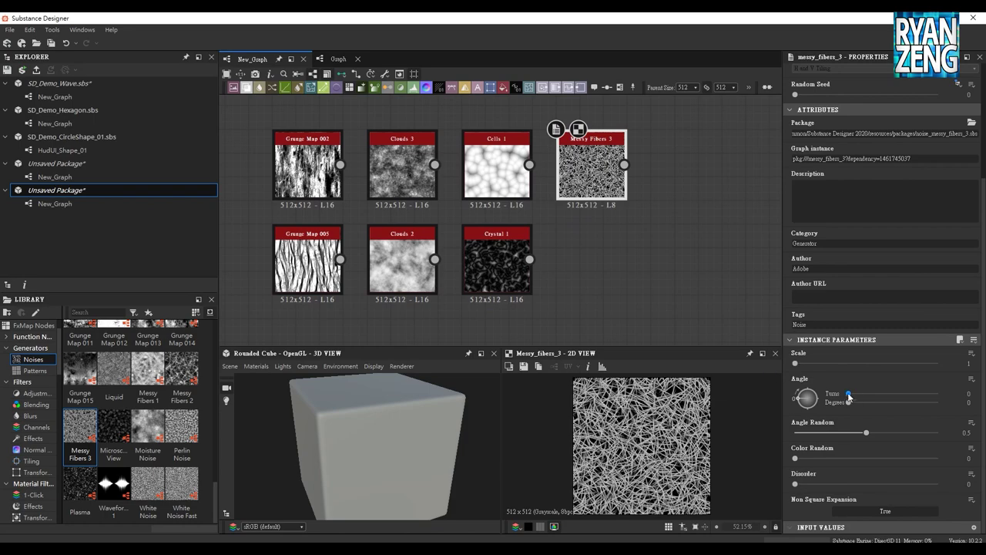
{"action": "mouse_move", "coordinate": [866, 433]}
{"action": "left_mouse_down"}
{"action": "mouse_move", "coordinate": [842, 434]}
{"action": "mouse_move", "coordinate": [905, 433]}
{"action": "left_mouse_up"}
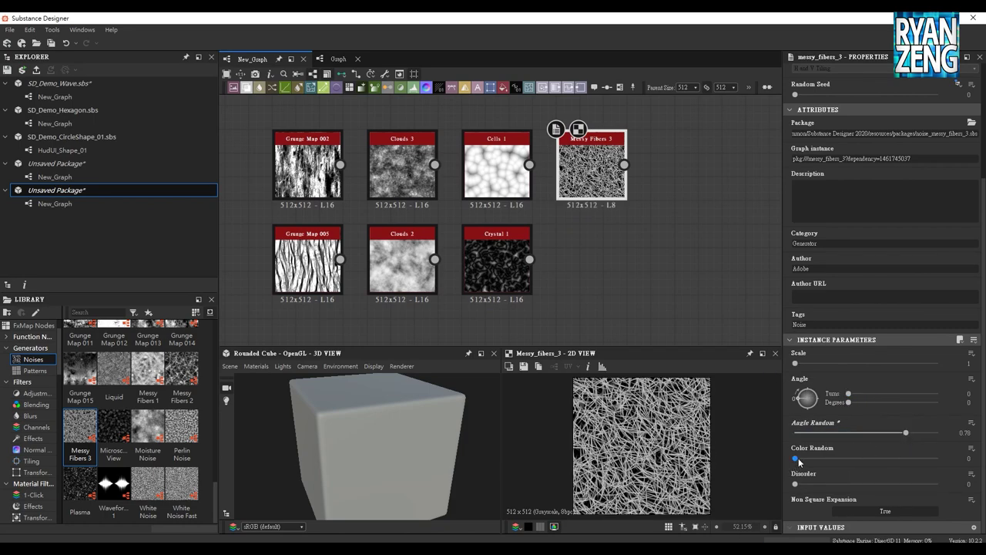
{"action": "left_click_drag", "start_coordinate": [796, 459], "coordinate": [852, 458]}
{"action": "mouse_move", "coordinate": [795, 484]}
{"action": "left_mouse_down"}
{"action": "mouse_move", "coordinate": [843, 484]}
{"action": "mouse_move", "coordinate": [820, 485]}
{"action": "left_mouse_up"}
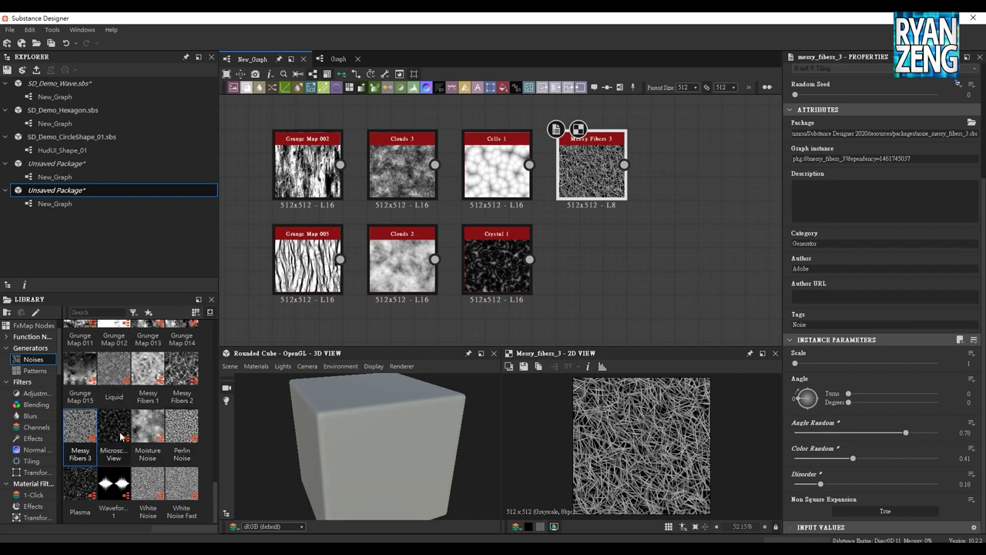
{"action": "left_click", "coordinate": [185, 425]}
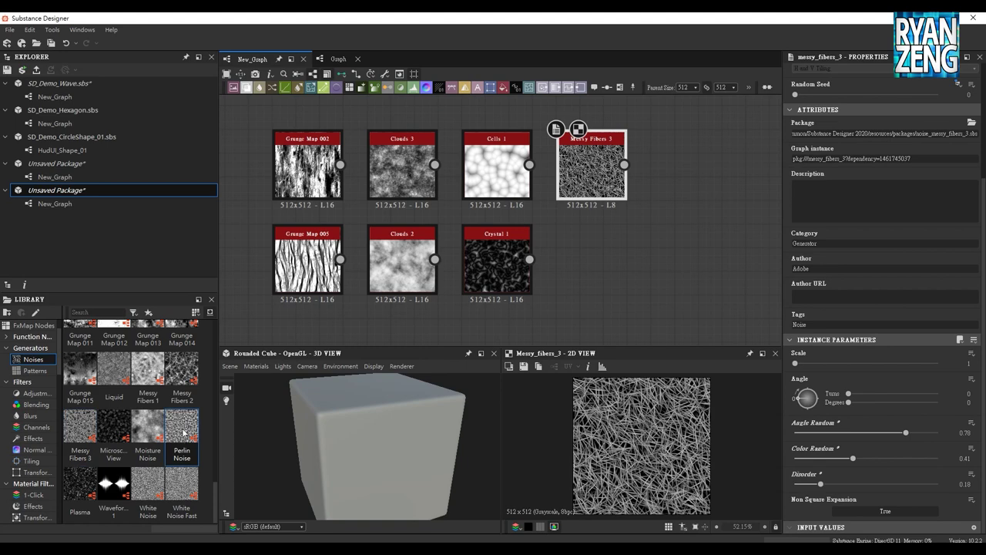
Add a Perlin Noise node and place it in the second row near Messy Fibers 3.
{"action": "left_click_drag", "start_coordinate": [182, 439], "coordinate": [622, 243]}
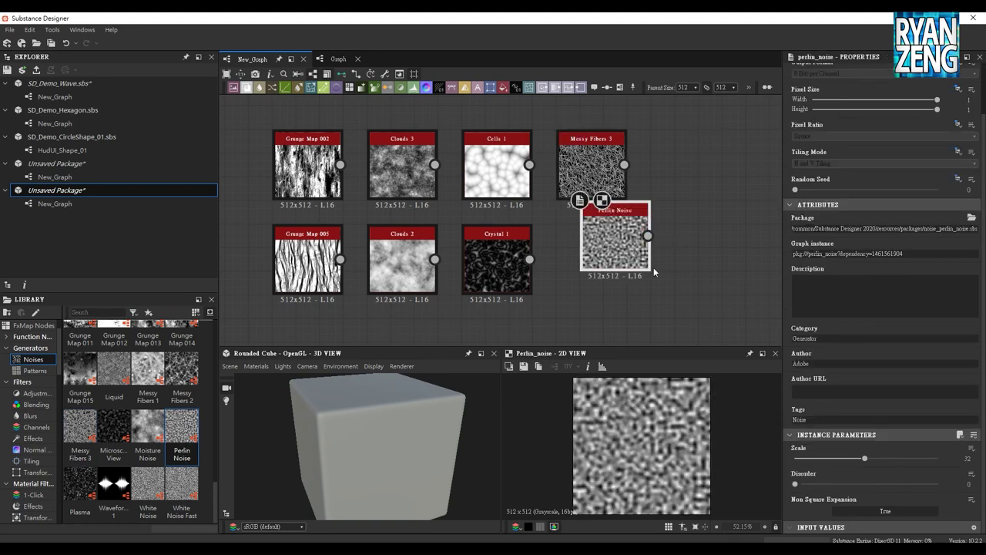
{"action": "mouse_move", "coordinate": [619, 250]}
{"action": "middle_mouse_down"}
{"action": "mouse_move", "coordinate": [584, 214]}
{"action": "mouse_move", "coordinate": [610, 177]}
{"action": "middle_mouse_up"}
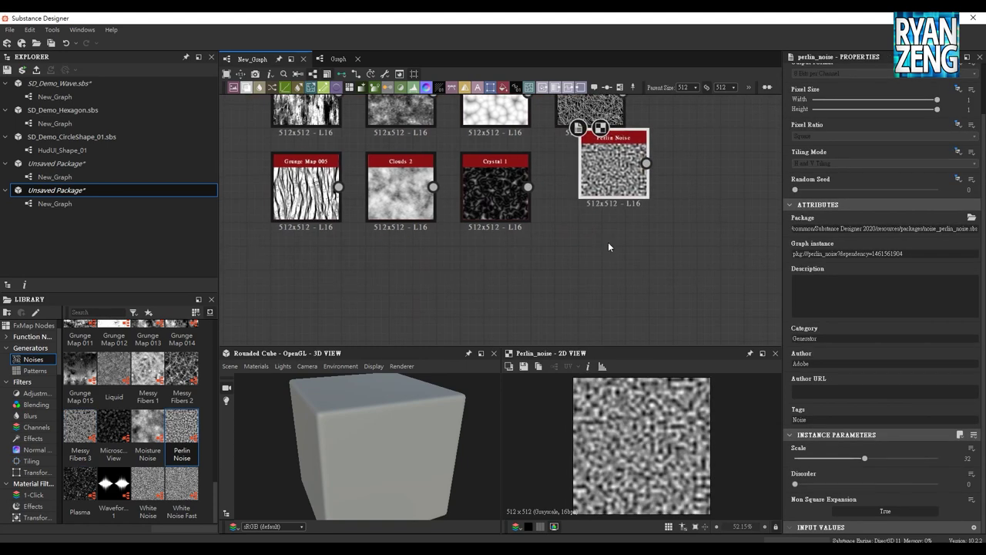
{"action": "mouse_move", "coordinate": [617, 169]}
{"action": "left_mouse_down"}
{"action": "mouse_move", "coordinate": [503, 260]}
{"action": "mouse_move", "coordinate": [678, 194]}
{"action": "left_mouse_up"}
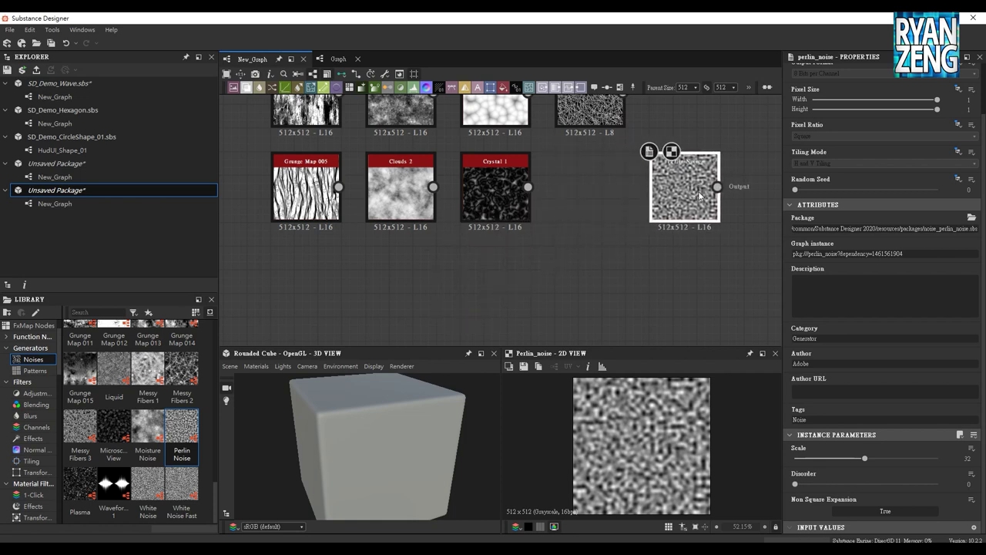
{"action": "left_click_drag", "start_coordinate": [679, 193], "coordinate": [692, 194]}
{"action": "middle_click_drag", "start_coordinate": [643, 231], "coordinate": [586, 233]}
Lower the Perlin Noise Scale from 32 to 8, leaving Disorder at 0.
{"action": "left_click_drag", "start_coordinate": [863, 461], "coordinate": [810, 461]}
{"action": "left_click", "coordinate": [798, 484]}
{"action": "left_click_drag", "start_coordinate": [796, 484], "coordinate": [792, 493]}
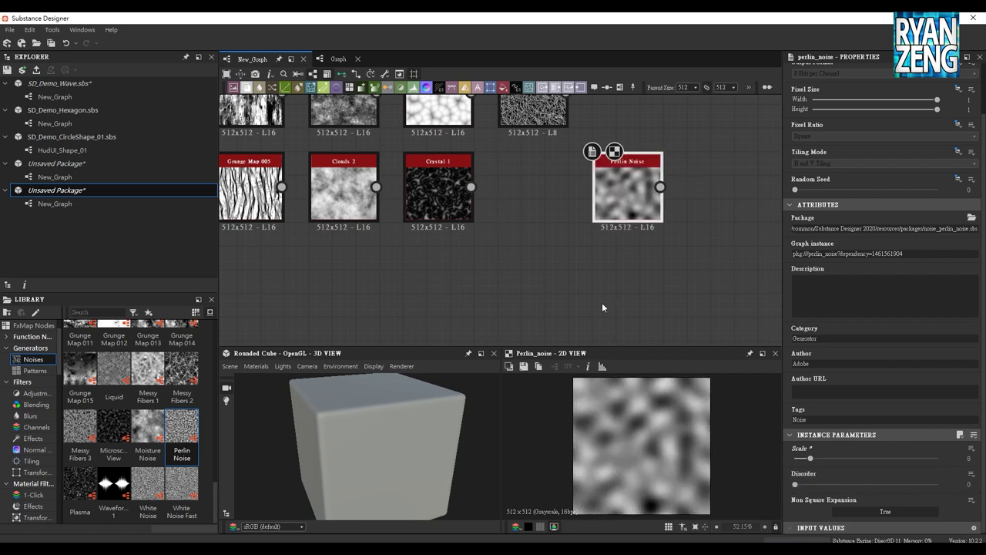
{"action": "middle_click_drag", "start_coordinate": [508, 256], "coordinate": [522, 299]}
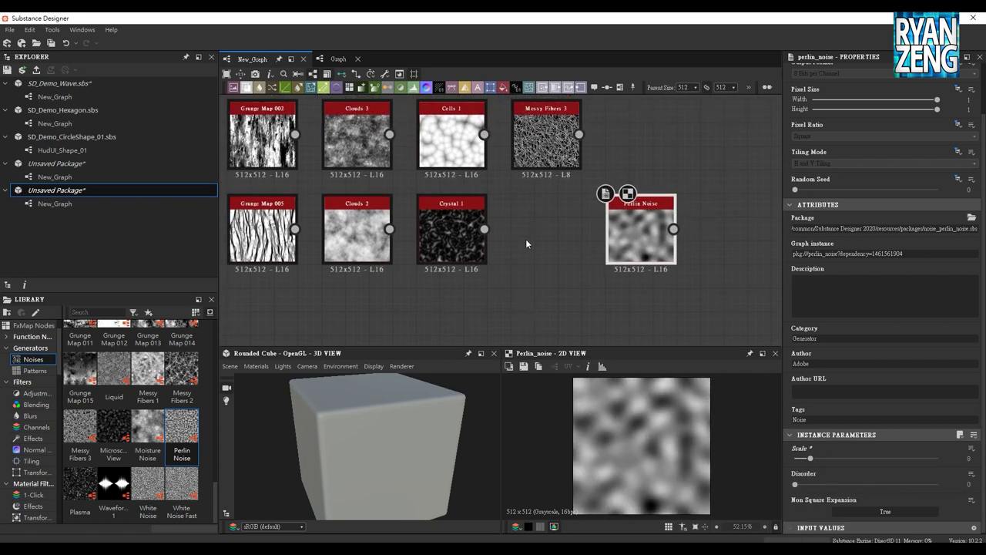
{"action": "middle_click_drag", "start_coordinate": [526, 244], "coordinate": [531, 267]}
{"action": "left_click", "coordinate": [338, 170]}
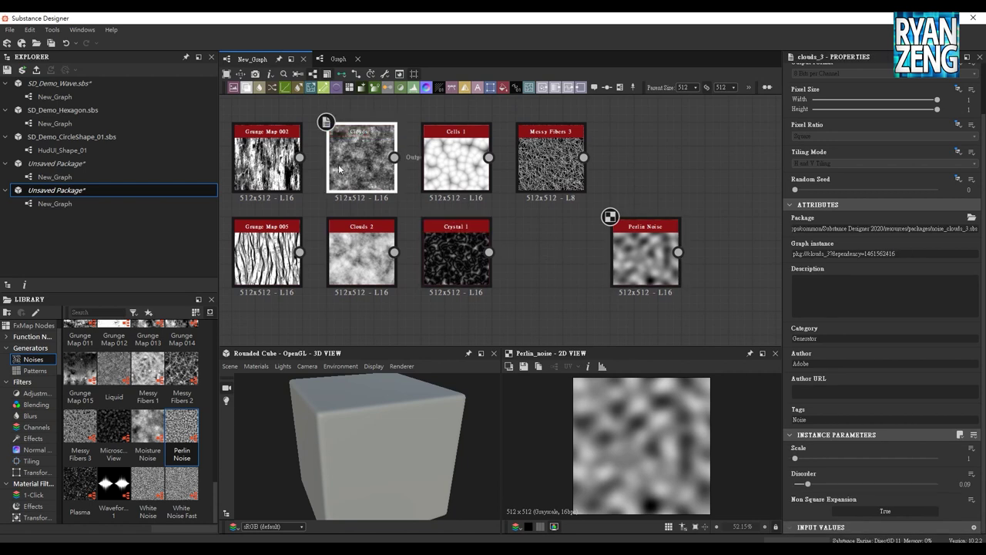
Move Clouds 3 beside Messy Fibers 3 at the top row's end and preview it in 2D.
{"action": "left_click_drag", "start_coordinate": [339, 169], "coordinate": [623, 170]}
{"action": "middle_click_drag", "start_coordinate": [675, 182], "coordinate": [571, 152]}
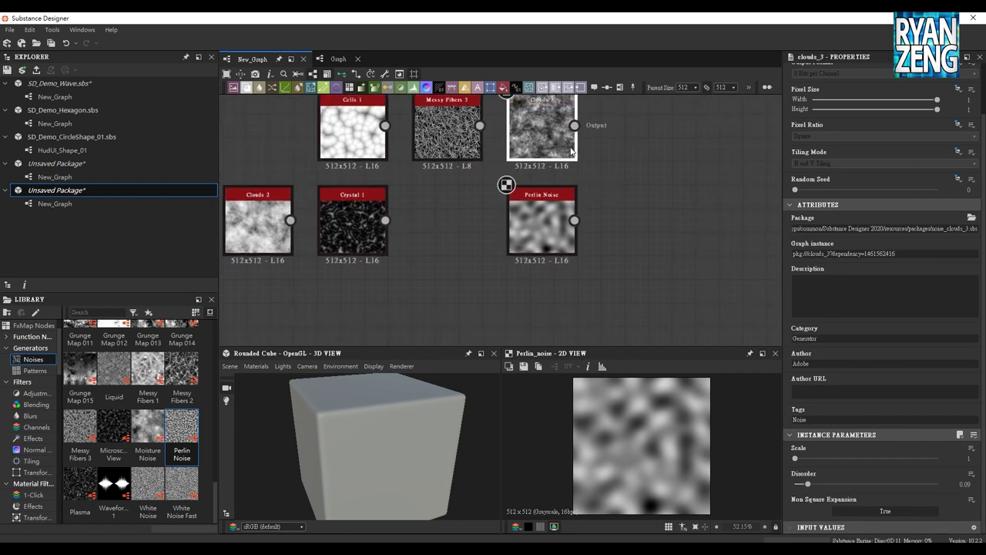
{"action": "double_click", "coordinate": [542, 144]}
{"action": "middle_click_drag", "start_coordinate": [657, 205], "coordinate": [627, 235]}
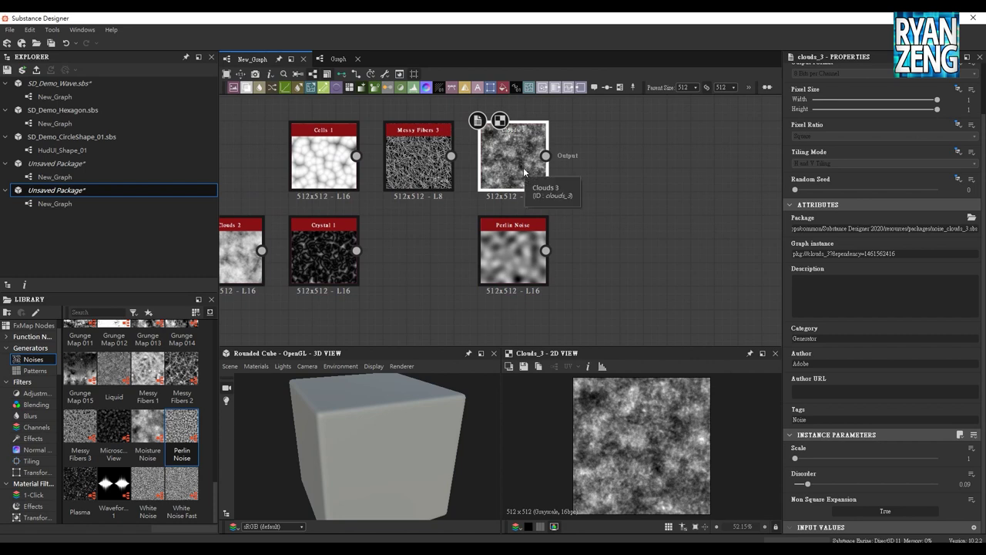
{"action": "middle_click_drag", "start_coordinate": [590, 274], "coordinate": [547, 268]}
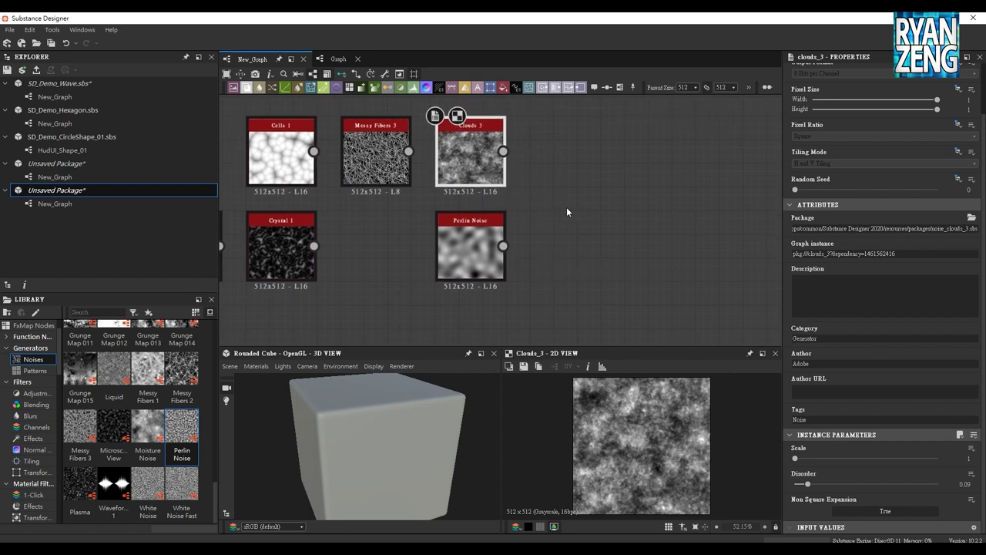
{"action": "middle_click_drag", "start_coordinate": [566, 206], "coordinate": [546, 220]}
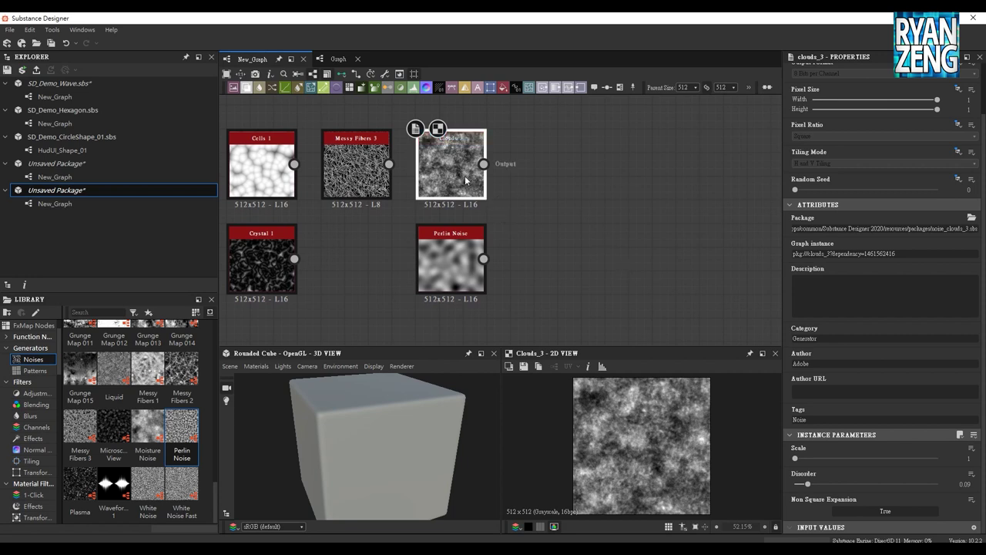
{"action": "middle_click_drag", "start_coordinate": [517, 223], "coordinate": [514, 221]}
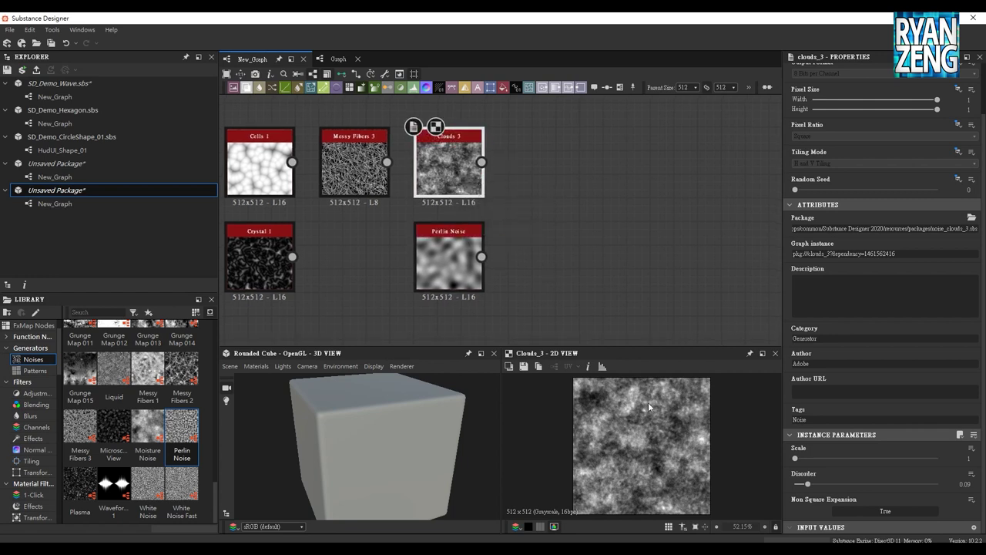
{"action": "left_click", "coordinate": [466, 266]}
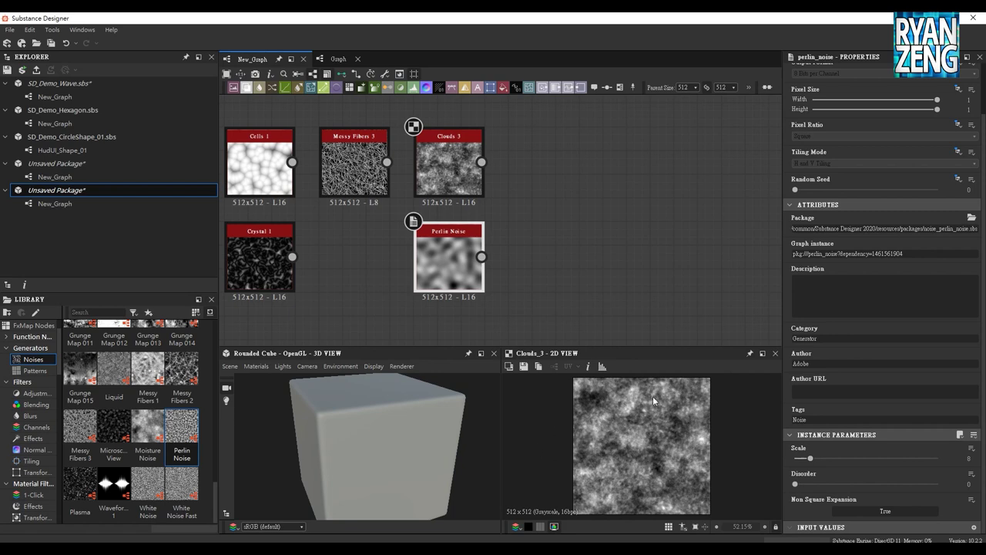
Show the Clouds 3 and Perlin Noise histograms, then hide it with Perlin Noise in full view.
{"action": "left_click", "coordinate": [603, 368]}
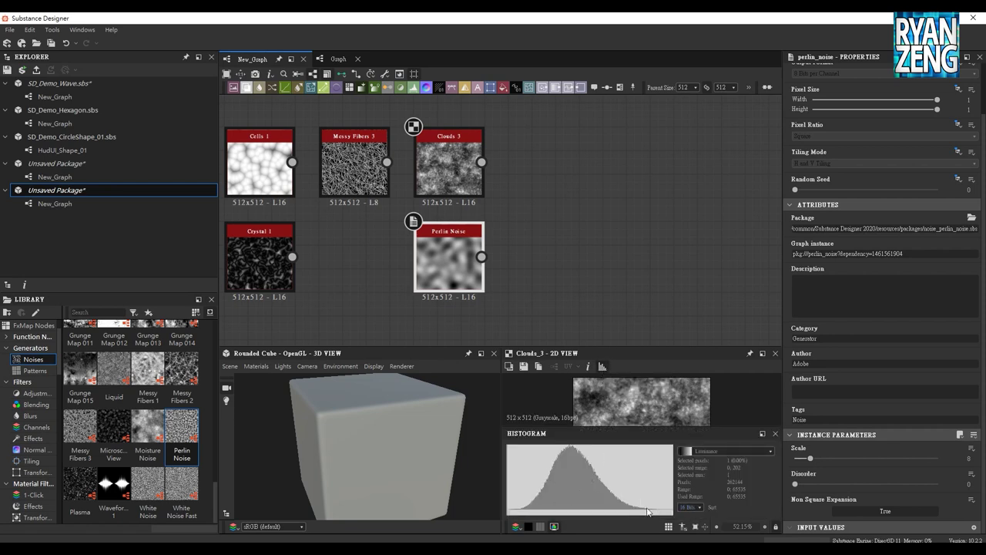
{"action": "left_click", "coordinate": [455, 166]}
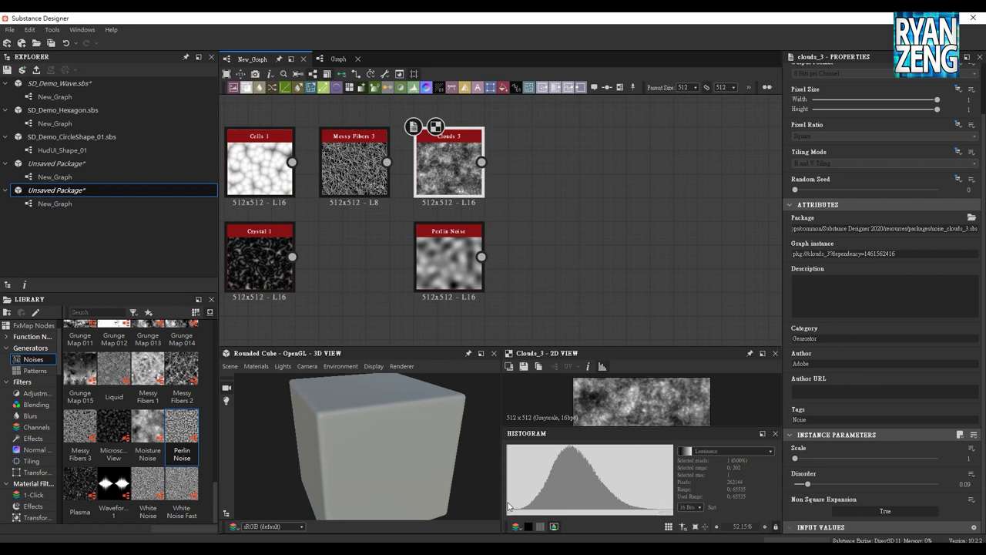
{"action": "left_click", "coordinate": [435, 263]}
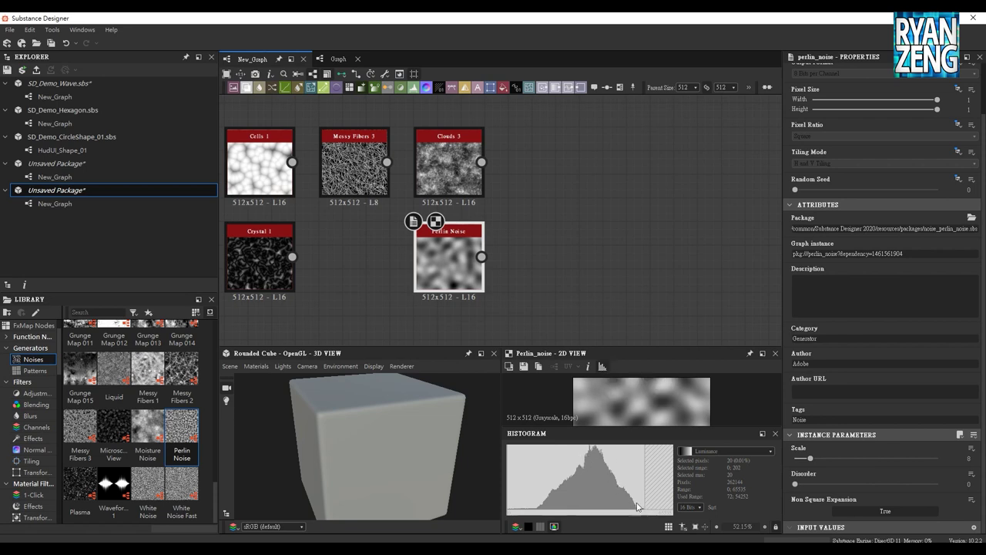
{"action": "left_click", "coordinate": [603, 365]}
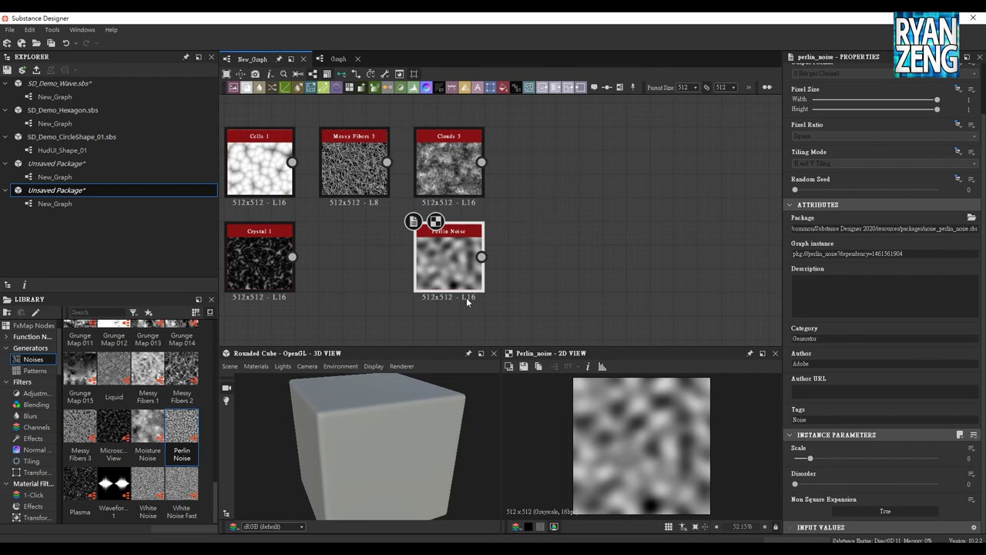
Pan the graph, list the Library's Patterns generators, and scroll to the Gaussian and Gradient thumbnails.
{"action": "middle_click_drag", "start_coordinate": [360, 260], "coordinate": [486, 243]}
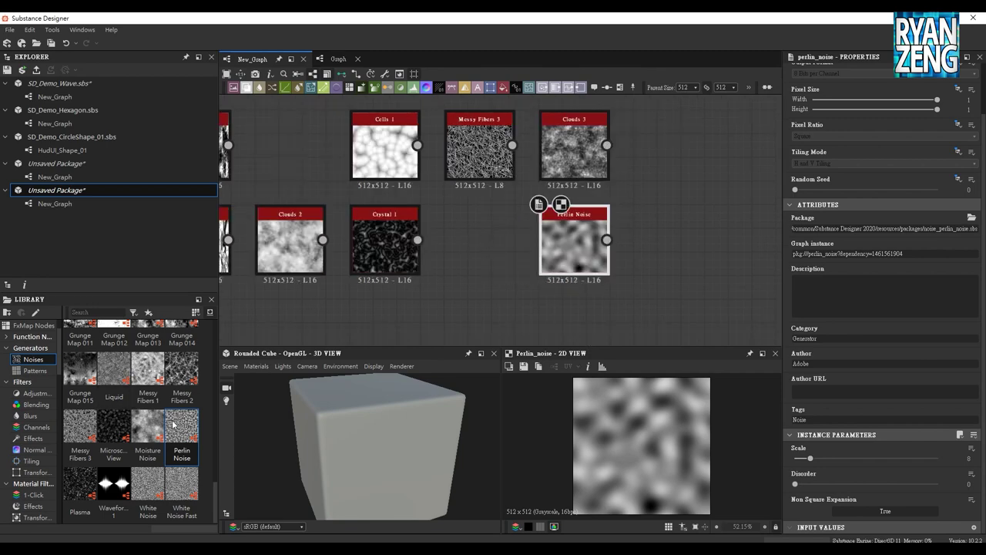
{"action": "scroll", "coordinate": [160, 416], "scroll_direction": "up", "scroll_amount": 5}
{"action": "scroll", "coordinate": [160, 409], "scroll_direction": "up", "scroll_amount": 5}
{"action": "scroll", "coordinate": [160, 409], "scroll_direction": "up", "scroll_amount": 3}
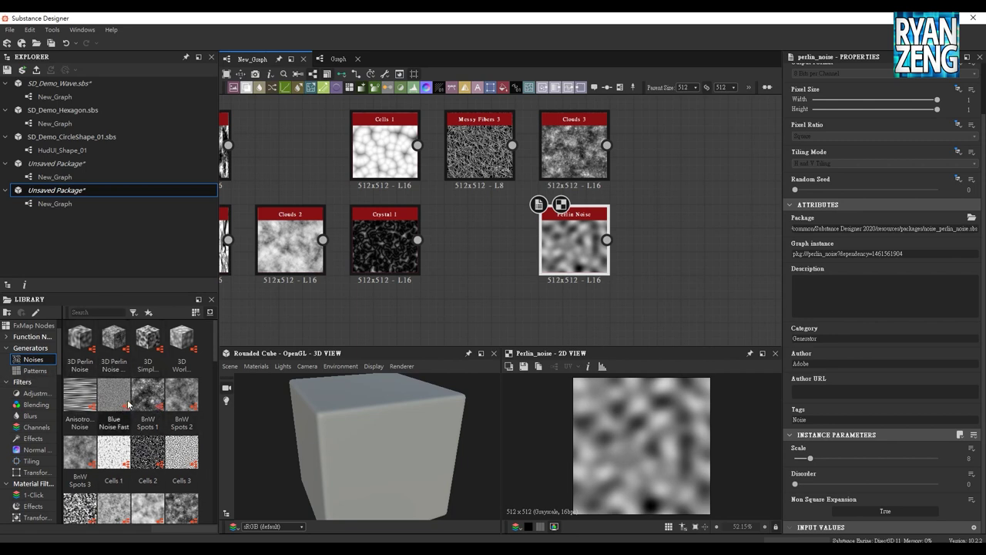
{"action": "middle_click_drag", "start_coordinate": [480, 271], "coordinate": [506, 268]}
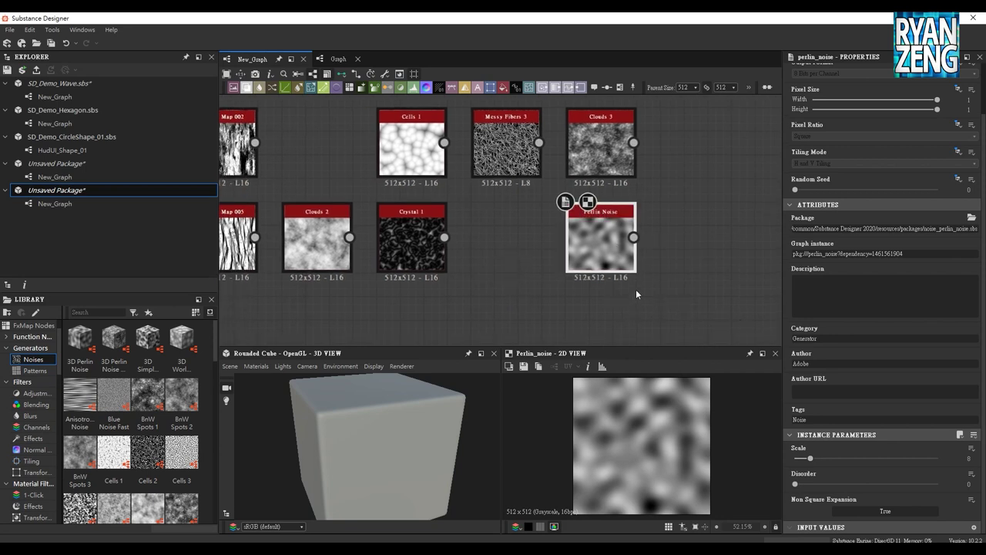
{"action": "left_click", "coordinate": [33, 373]}
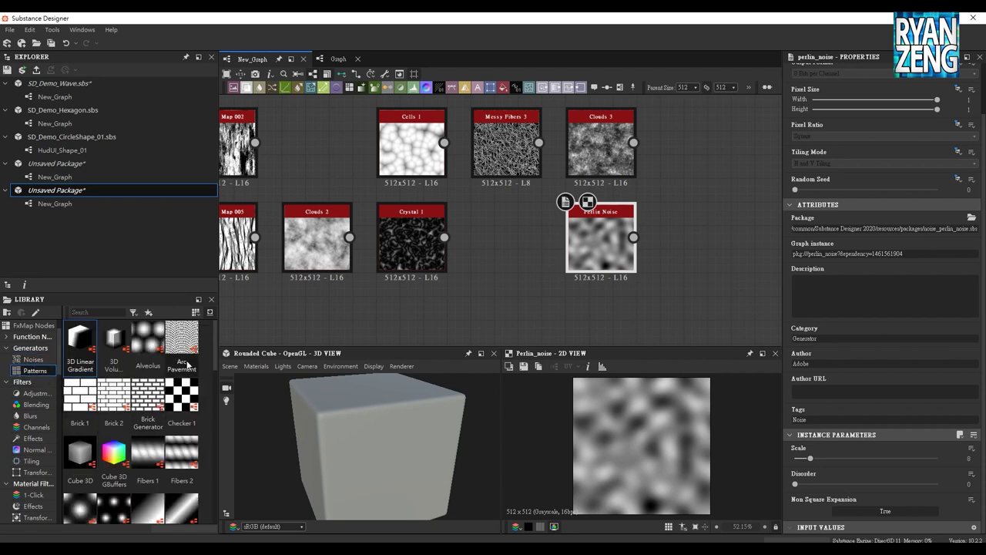
{"action": "mouse_move", "coordinate": [215, 351]}
{"action": "left_mouse_down"}
{"action": "mouse_move", "coordinate": [211, 498]}
{"action": "mouse_move", "coordinate": [217, 339]}
{"action": "left_mouse_up"}
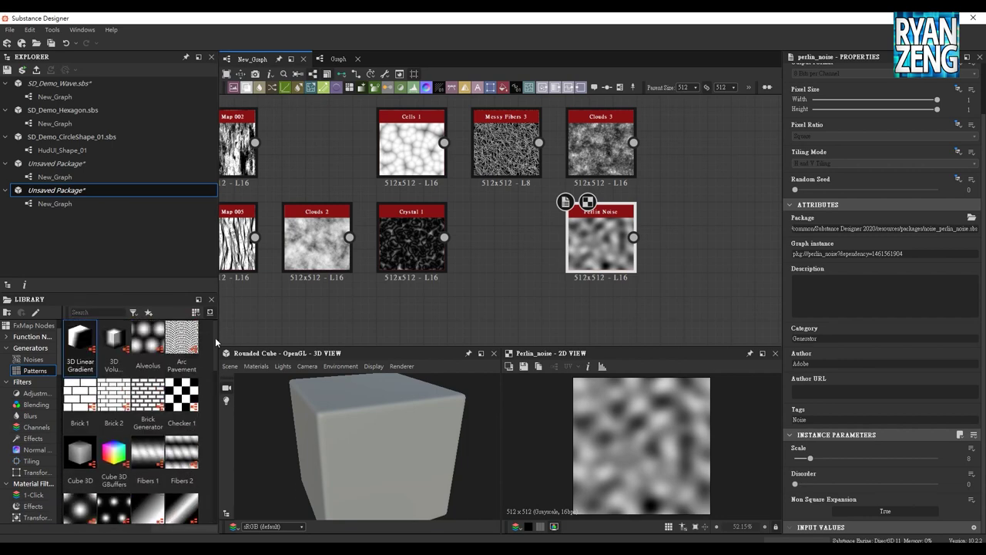
{"action": "scroll", "coordinate": [124, 397], "scroll_direction": "down", "scroll_amount": 3}
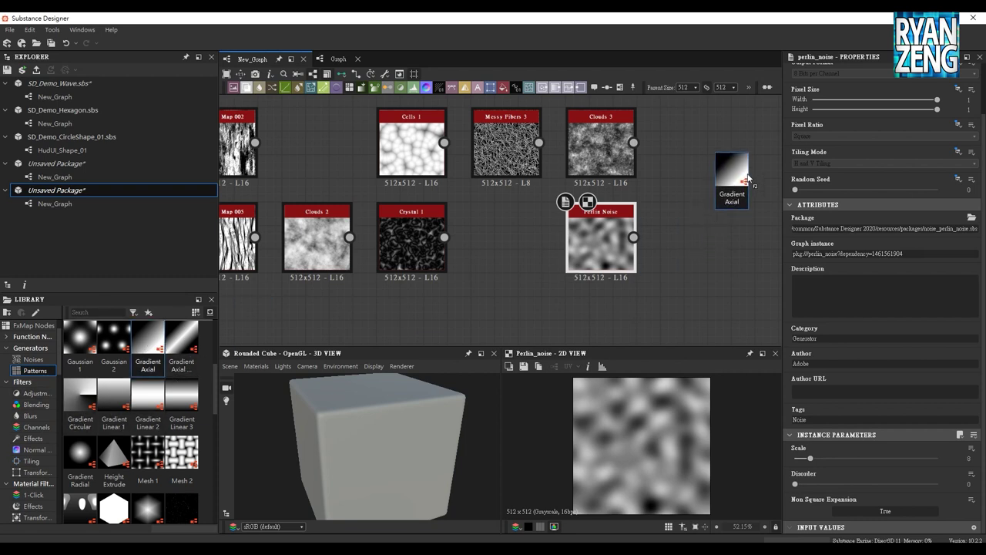
Add a Gradient Axial node and move its start and end points diagonally.
{"action": "left_click_drag", "start_coordinate": [163, 346], "coordinate": [720, 173]}
{"action": "scroll", "coordinate": [506, 243], "scroll_direction": "down", "scroll_amount": 2}
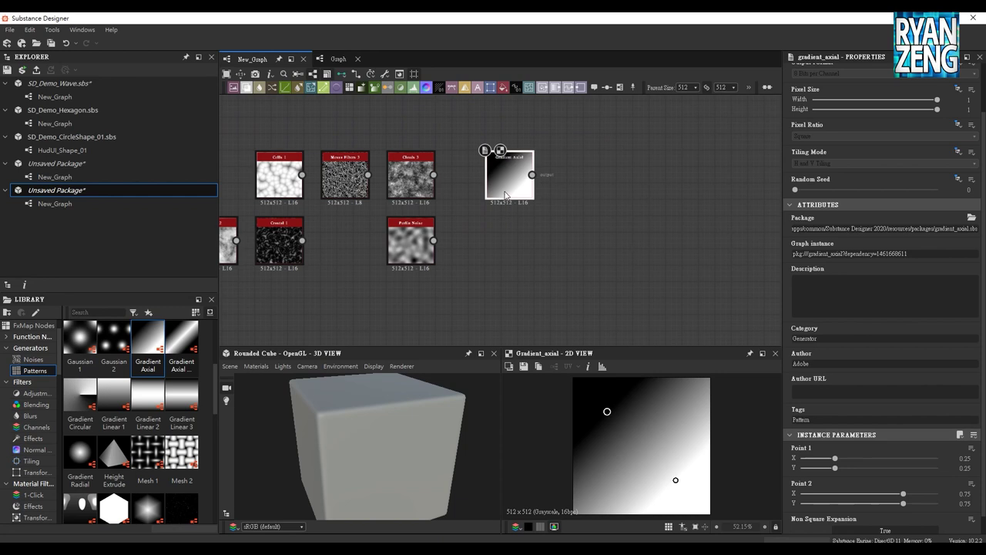
{"action": "left_click_drag", "start_coordinate": [611, 413], "coordinate": [671, 398]}
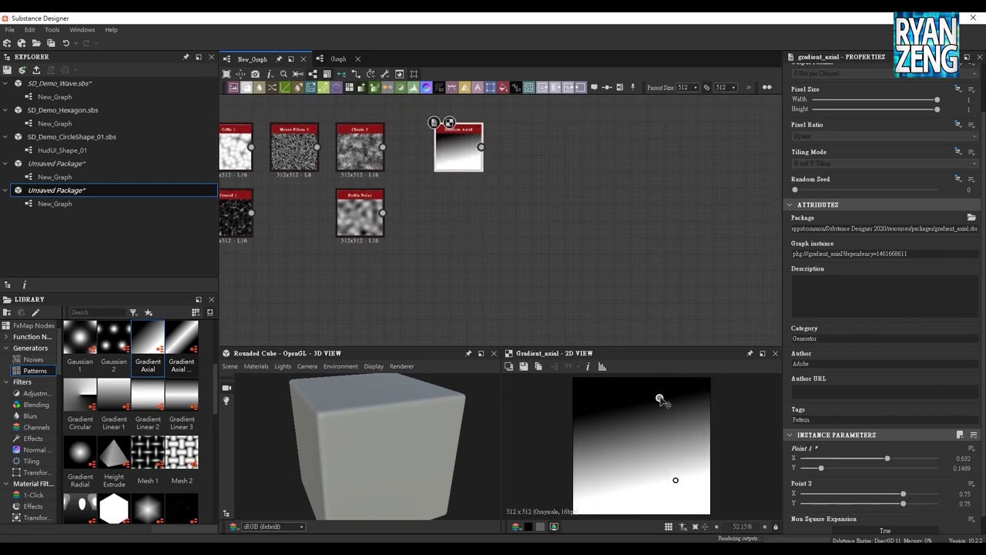
{"action": "left_click_drag", "start_coordinate": [676, 480], "coordinate": [635, 456]}
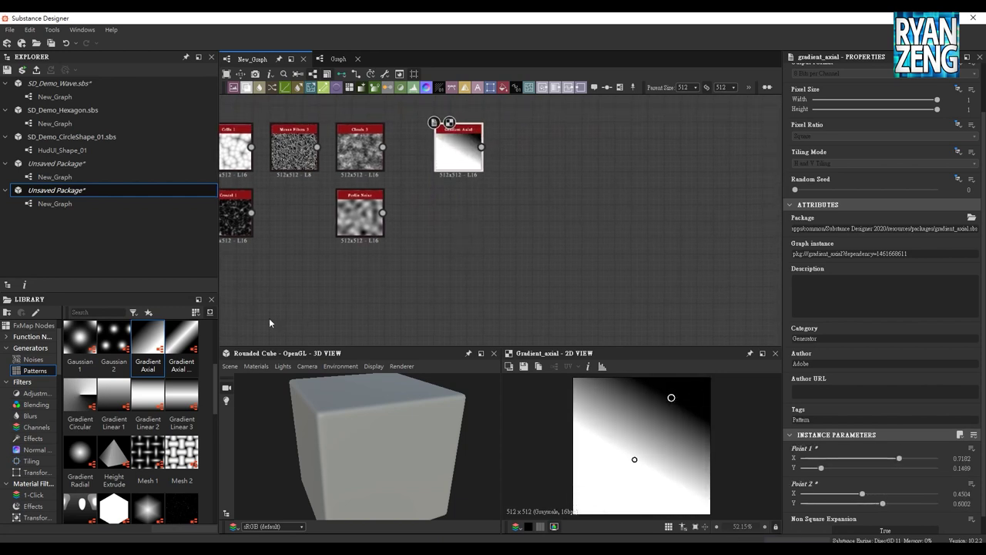
Add a Gradient Axial Reflected node angled on the other diagonal, plus a Gradient Linear 1 node.
{"action": "left_click_drag", "start_coordinate": [182, 346], "coordinate": [459, 214]}
{"action": "left_click_drag", "start_coordinate": [676, 480], "coordinate": [653, 452]}
{"action": "mouse_move", "coordinate": [607, 411]}
{"action": "left_mouse_down"}
{"action": "mouse_move", "coordinate": [598, 412]}
{"action": "mouse_move", "coordinate": [609, 485]}
{"action": "left_mouse_up"}
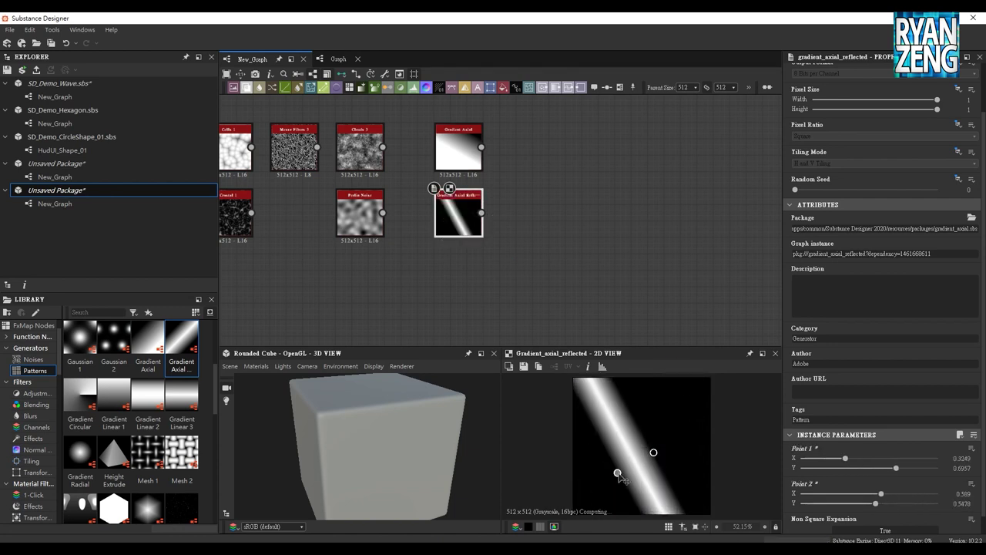
{"action": "left_click_drag", "start_coordinate": [653, 452], "coordinate": [675, 412]}
{"action": "scroll", "coordinate": [847, 432], "scroll_direction": "down", "scroll_amount": 1}
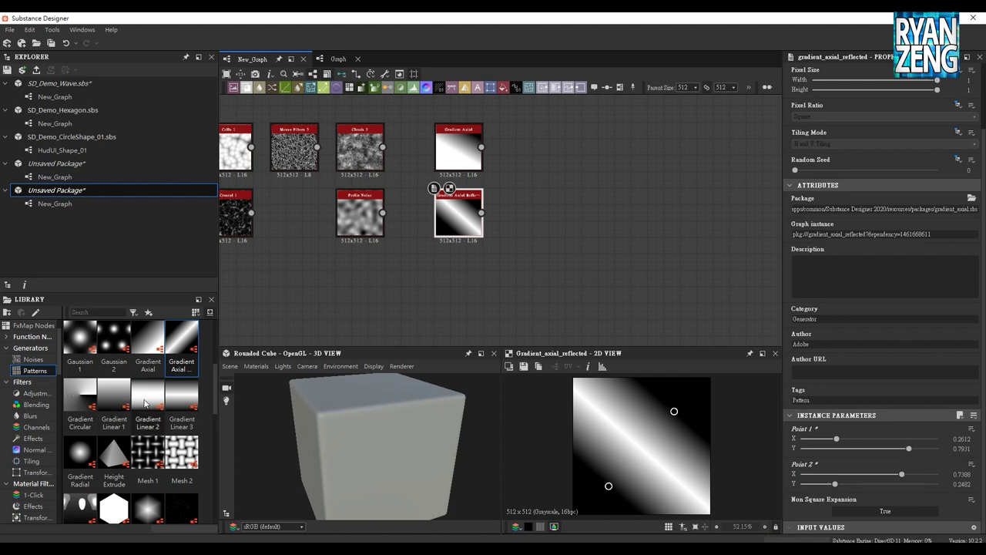
{"action": "mouse_move", "coordinate": [114, 396]}
{"action": "left_mouse_down"}
{"action": "mouse_move", "coordinate": [560, 224]}
{"action": "mouse_move", "coordinate": [535, 156]}
{"action": "left_mouse_up"}
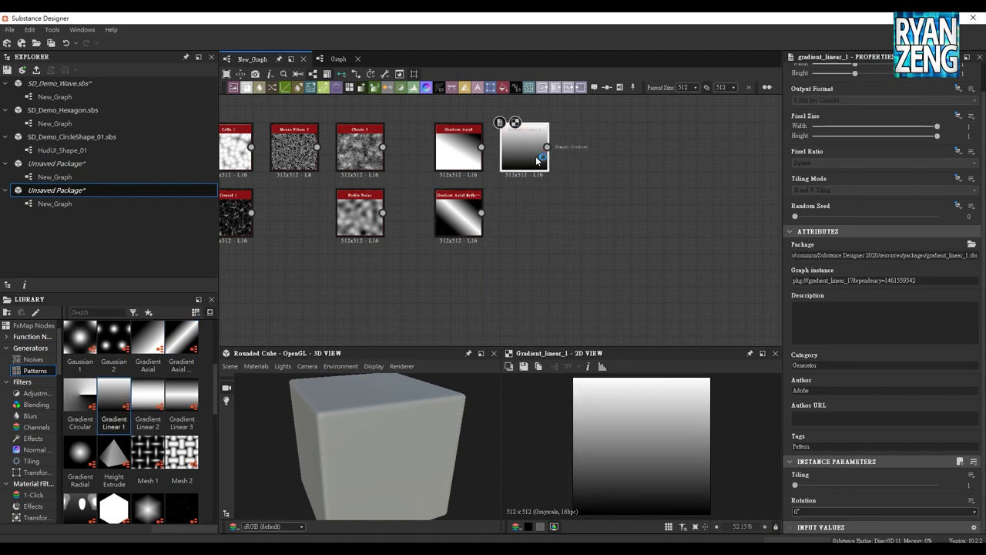
Set Gradient Linear 1's rotation to 270° after trying 90° and 180°.
{"action": "left_click", "coordinate": [827, 512]}
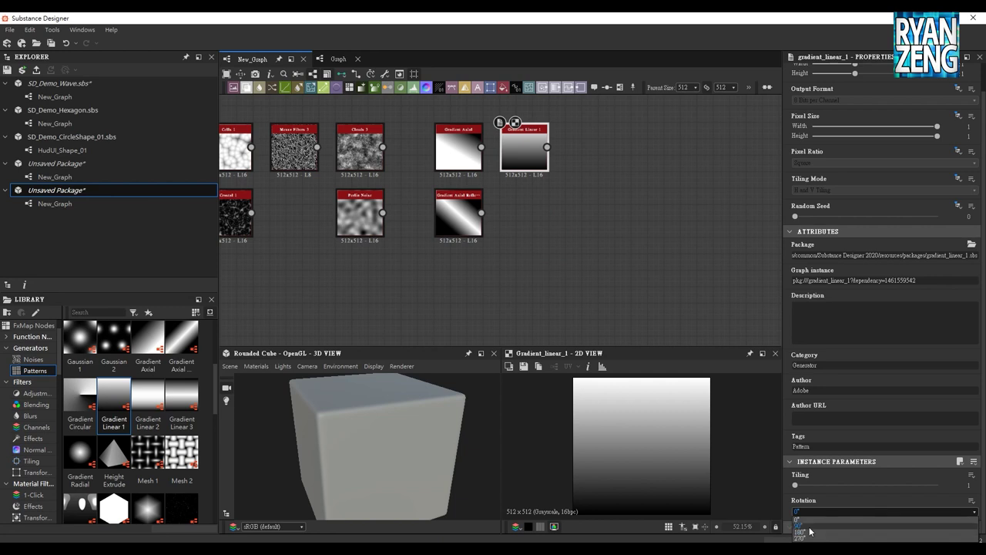
{"action": "left_click", "coordinate": [809, 524]}
{"action": "left_click", "coordinate": [809, 515]}
{"action": "left_click", "coordinate": [809, 524]}
{"action": "left_click", "coordinate": [803, 512]}
{"action": "left_click", "coordinate": [802, 532]}
{"action": "left_click", "coordinate": [806, 514]}
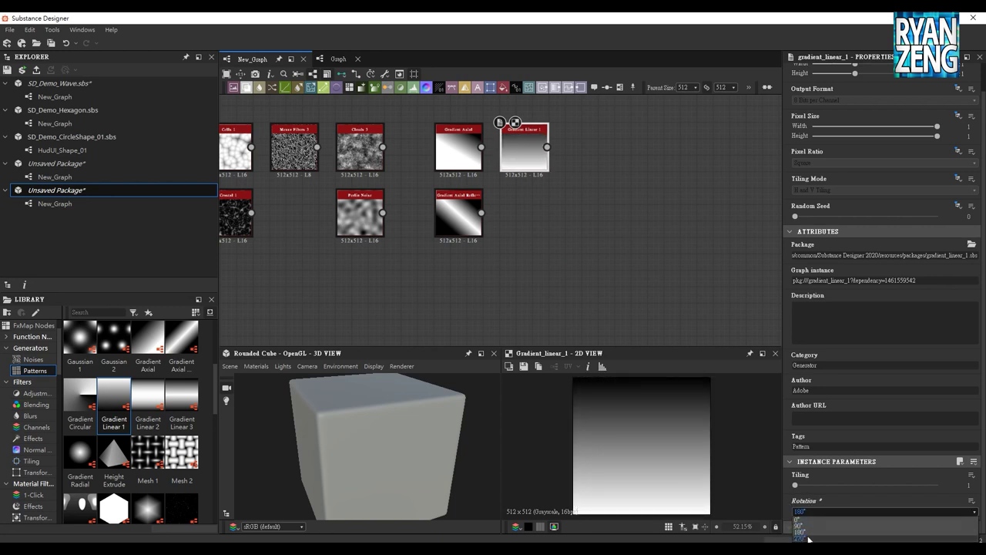
{"action": "left_click", "coordinate": [802, 538]}
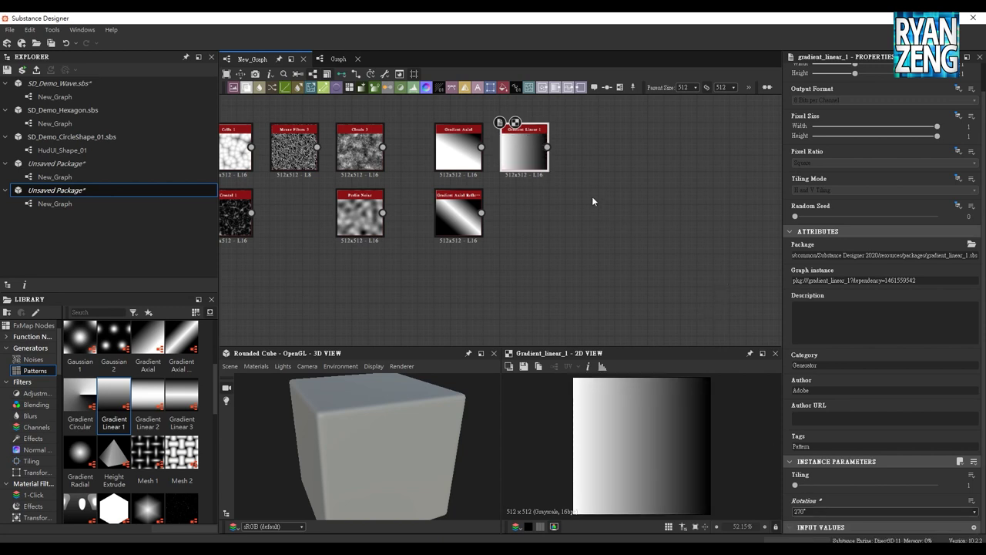
Add Gradient Linear 2 rotated 90°, then add a Gradient Radial node.
{"action": "left_click_drag", "start_coordinate": [149, 396], "coordinate": [517, 215]}
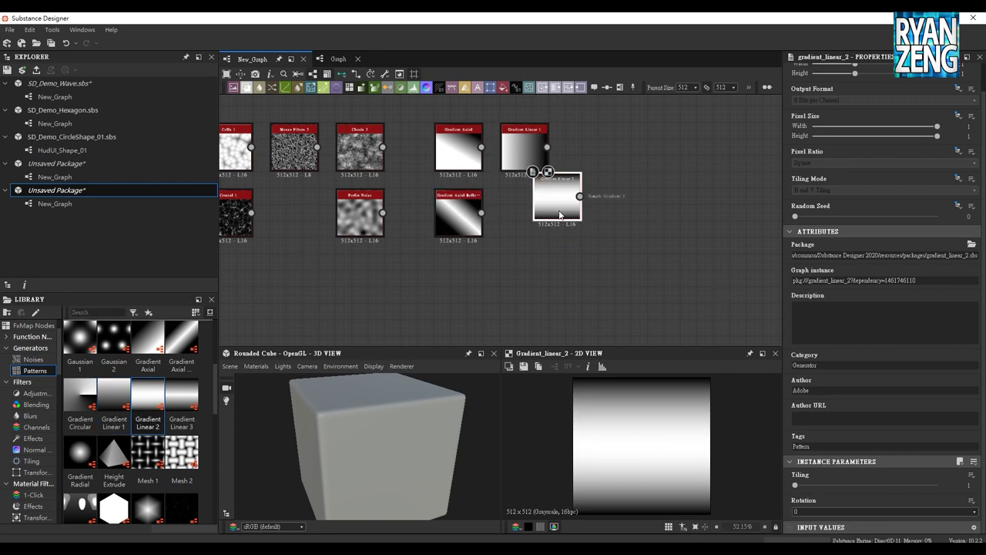
{"action": "left_click", "coordinate": [847, 512]}
{"action": "left_click", "coordinate": [801, 523]}
{"action": "left_click_drag", "start_coordinate": [796, 485], "coordinate": [768, 492]}
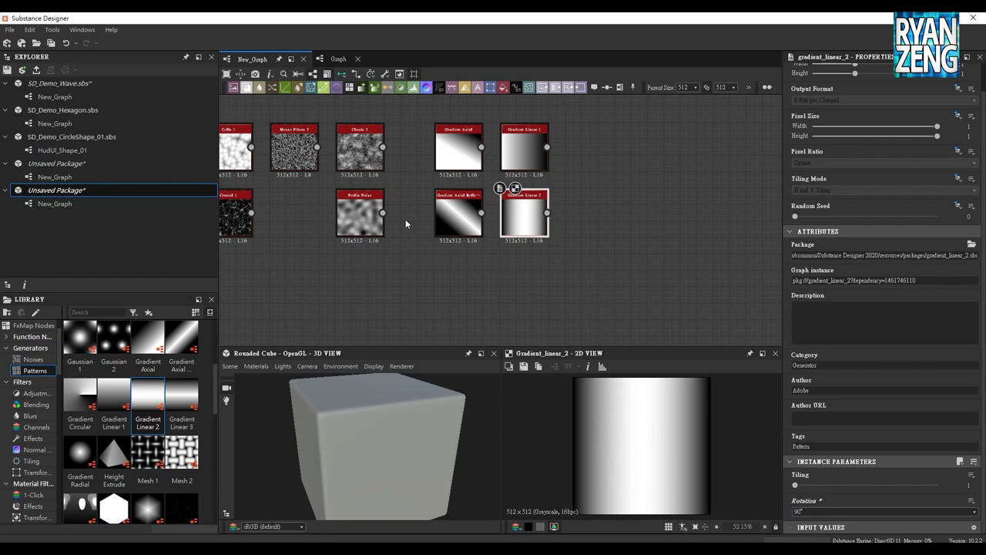
{"action": "left_click_drag", "start_coordinate": [81, 457], "coordinate": [603, 174]}
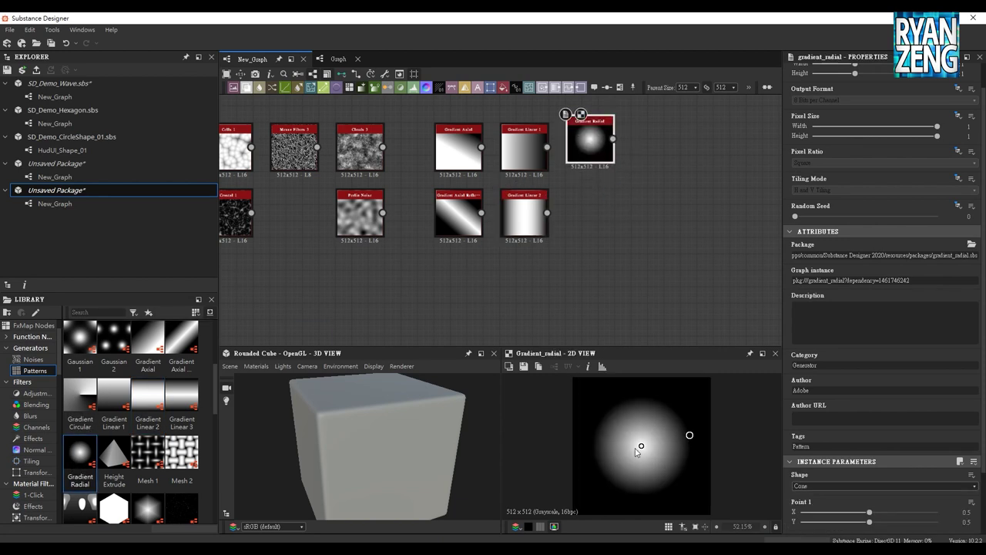
Enlarge the Gradient Radial outer radius and add a Polygon 2 node below it.
{"action": "left_click_drag", "start_coordinate": [690, 435], "coordinate": [693, 406]}
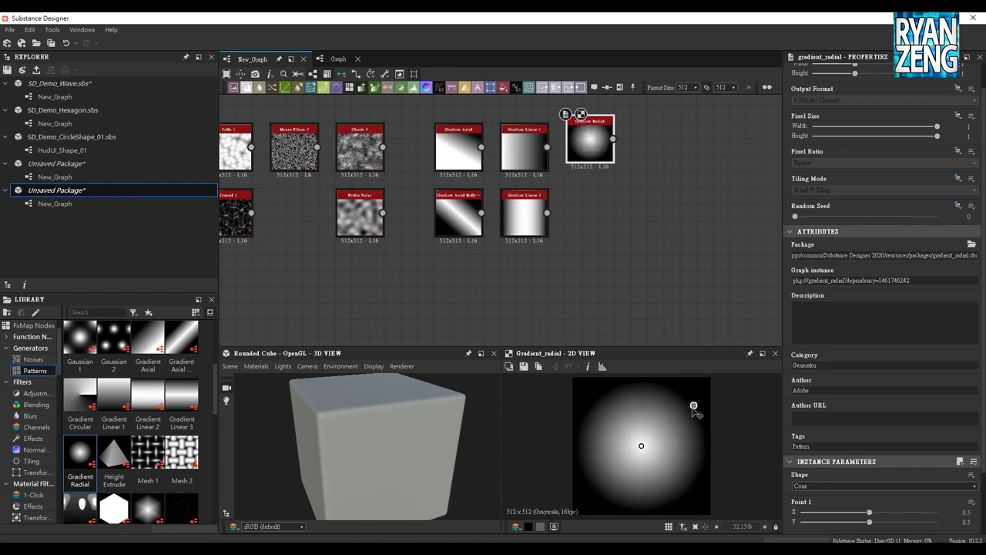
{"action": "left_click_drag", "start_coordinate": [693, 406], "coordinate": [703, 448]}
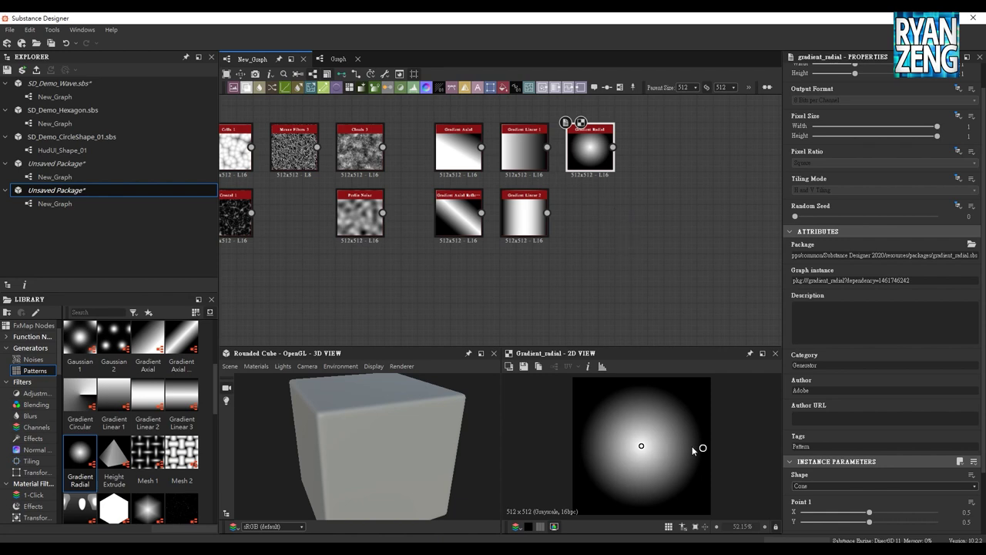
{"action": "scroll", "coordinate": [117, 431], "scroll_direction": "down", "scroll_amount": 3}
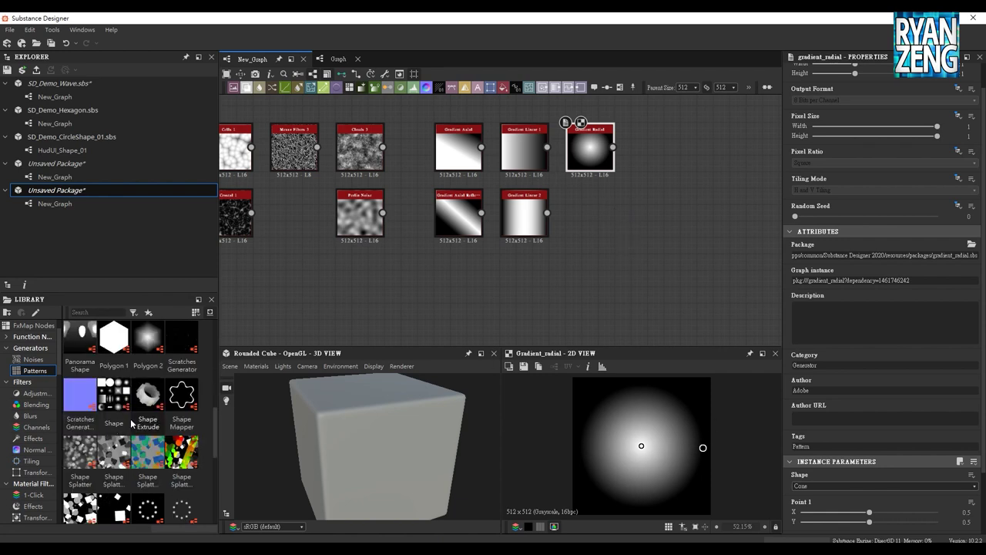
{"action": "left_click_drag", "start_coordinate": [148, 343], "coordinate": [592, 216]}
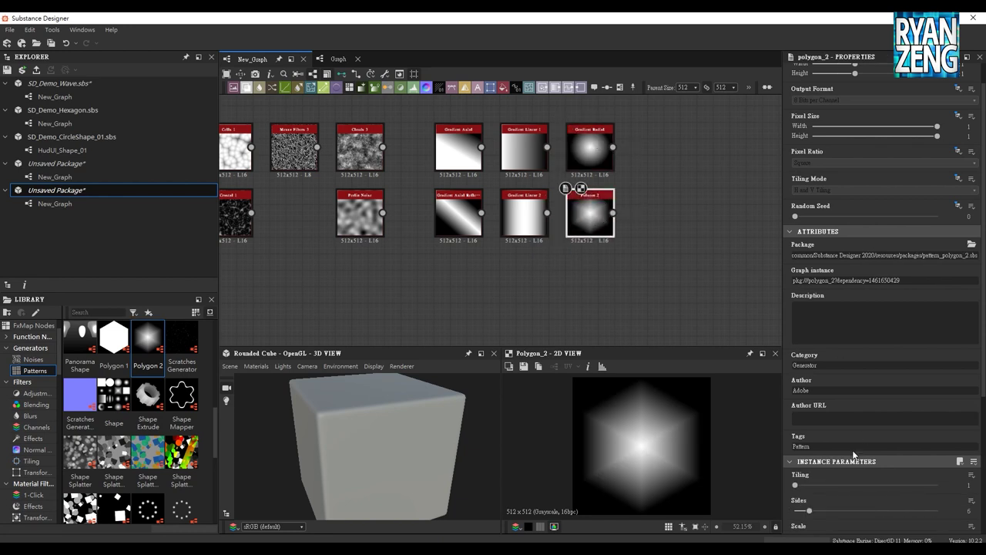
Test Polygon 2's Sides, Scale and Rotation sliders, restore them, and add a Shape node.
{"action": "mouse_move", "coordinate": [812, 515]}
{"action": "left_mouse_down"}
{"action": "mouse_move", "coordinate": [795, 515]}
{"action": "mouse_move", "coordinate": [809, 514]}
{"action": "mouse_move", "coordinate": [807, 487]}
{"action": "mouse_move", "coordinate": [795, 487]}
{"action": "left_mouse_up"}
{"action": "scroll", "coordinate": [824, 494], "scroll_direction": "down", "scroll_amount": 2}
{"action": "mouse_move", "coordinate": [937, 474]}
{"action": "left_mouse_down"}
{"action": "mouse_move", "coordinate": [847, 475]}
{"action": "mouse_move", "coordinate": [938, 474]}
{"action": "left_mouse_up"}
{"action": "mouse_move", "coordinate": [849, 513]}
{"action": "left_mouse_down"}
{"action": "mouse_move", "coordinate": [866, 513]}
{"action": "mouse_move", "coordinate": [848, 513]}
{"action": "left_mouse_up"}
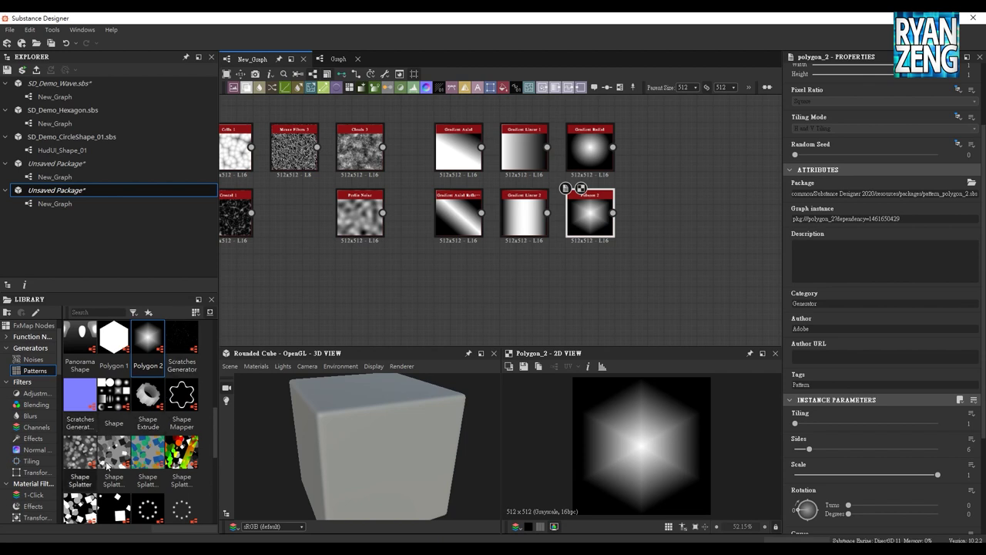
{"action": "left_click", "coordinate": [108, 393]}
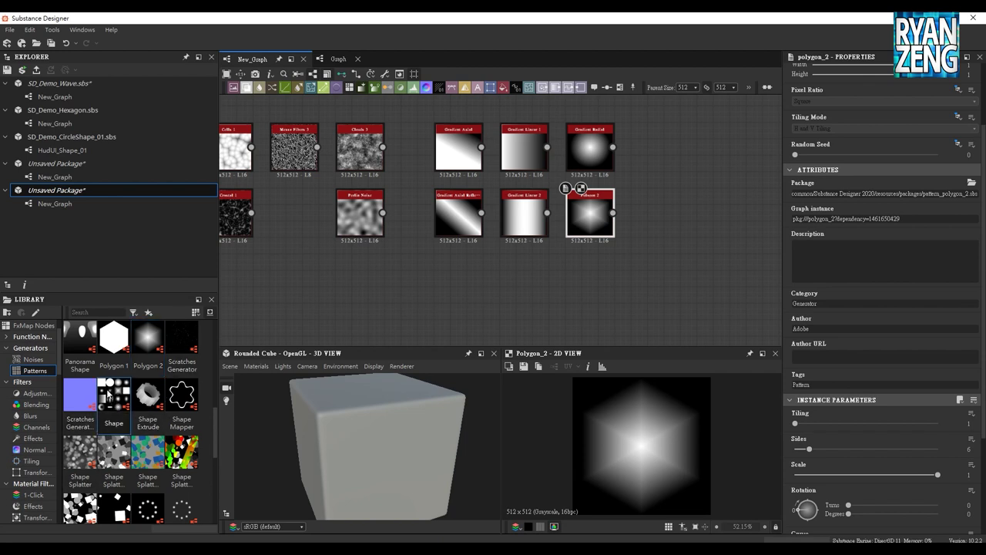
{"action": "left_click_drag", "start_coordinate": [111, 399], "coordinate": [684, 170]}
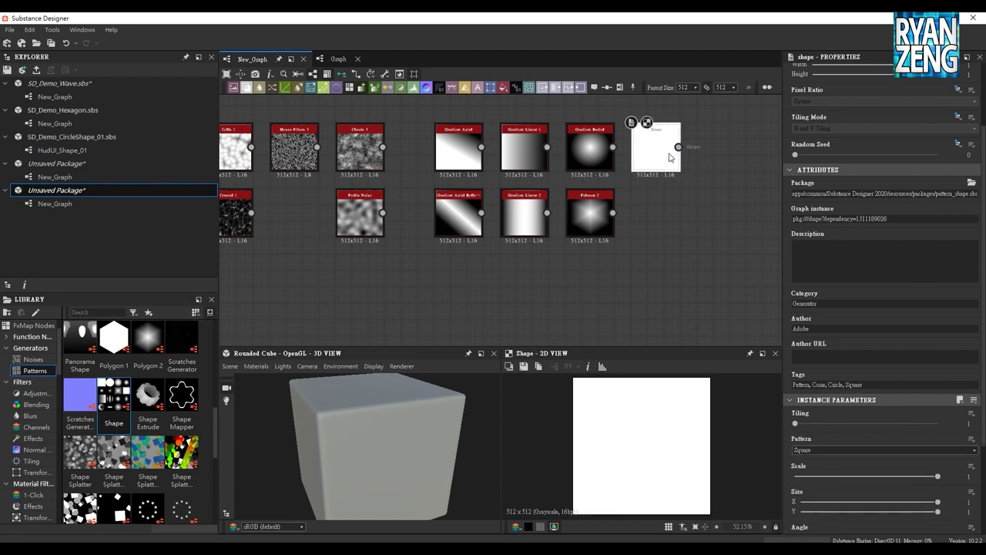
Switch the Shape node's pattern to Cone.
{"action": "left_click", "coordinate": [824, 450]}
{"action": "left_click", "coordinate": [823, 455]}
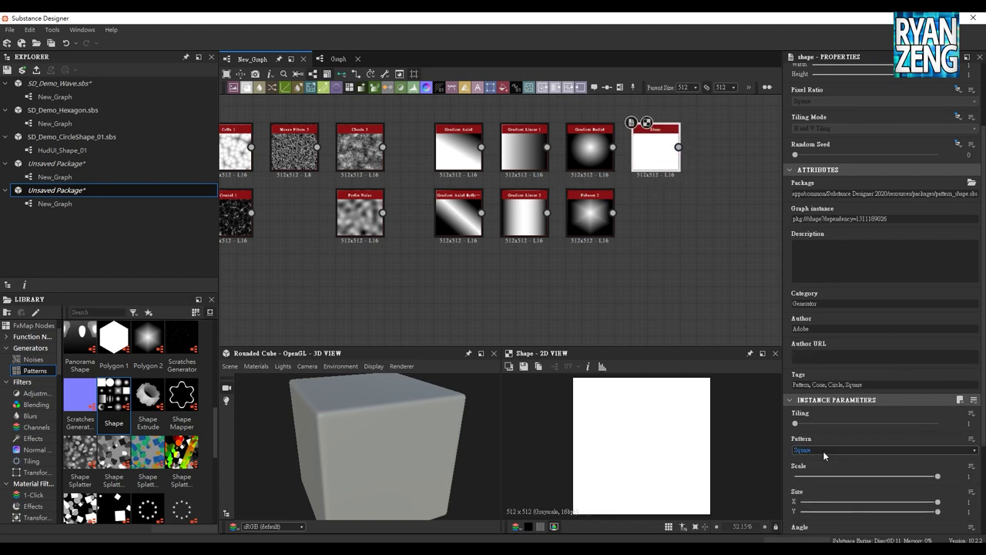
{"action": "scroll", "coordinate": [823, 450], "scroll_direction": "down", "scroll_amount": 1}
{"action": "scroll", "coordinate": [823, 451], "scroll_direction": "down", "scroll_amount": 2}
{"action": "scroll", "coordinate": [823, 450], "scroll_direction": "down", "scroll_amount": 1}
{"action": "scroll", "coordinate": [823, 451], "scroll_direction": "down", "scroll_amount": 1}
{"action": "scroll", "coordinate": [823, 450], "scroll_direction": "down", "scroll_amount": 1}
{"action": "scroll", "coordinate": [823, 451], "scroll_direction": "down", "scroll_amount": 2}
{"action": "scroll", "coordinate": [823, 451], "scroll_direction": "down", "scroll_amount": 1}
{"action": "scroll", "coordinate": [823, 450], "scroll_direction": "down", "scroll_amount": 2}
{"action": "scroll", "coordinate": [823, 450], "scroll_direction": "down", "scroll_amount": 2}
{"action": "scroll", "coordinate": [822, 450], "scroll_direction": "down", "scroll_amount": 1}
{"action": "scroll", "coordinate": [823, 451], "scroll_direction": "up", "scroll_amount": 1}
{"action": "scroll", "coordinate": [823, 450], "scroll_direction": "up", "scroll_amount": 1}
{"action": "scroll", "coordinate": [822, 450], "scroll_direction": "up", "scroll_amount": 1}
{"action": "scroll", "coordinate": [823, 451], "scroll_direction": "down", "scroll_amount": 3}
Narrow the cone to Size X 0.59 with 45° rotation off, and bring in a Shape Mapper.
{"action": "mouse_move", "coordinate": [937, 476]}
{"action": "left_mouse_down"}
{"action": "mouse_move", "coordinate": [843, 476]}
{"action": "mouse_move", "coordinate": [937, 476]}
{"action": "mouse_move", "coordinate": [844, 502]}
{"action": "mouse_move", "coordinate": [937, 501]}
{"action": "mouse_move", "coordinate": [901, 512]}
{"action": "mouse_move", "coordinate": [938, 511]}
{"action": "left_mouse_up"}
{"action": "scroll", "coordinate": [809, 472], "scroll_direction": "down", "scroll_amount": 1}
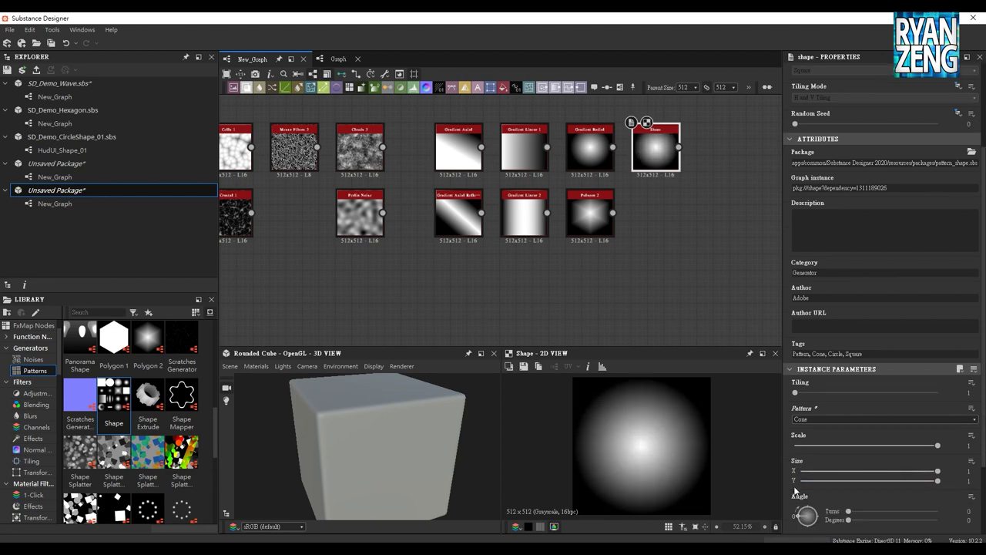
{"action": "scroll", "coordinate": [809, 472], "scroll_direction": "down", "scroll_amount": 2}
{"action": "scroll", "coordinate": [790, 465], "scroll_direction": "down", "scroll_amount": 1}
{"action": "left_click_drag", "start_coordinate": [937, 379], "coordinate": [908, 379]}
{"action": "left_click_drag", "start_coordinate": [848, 419], "coordinate": [848, 419]}
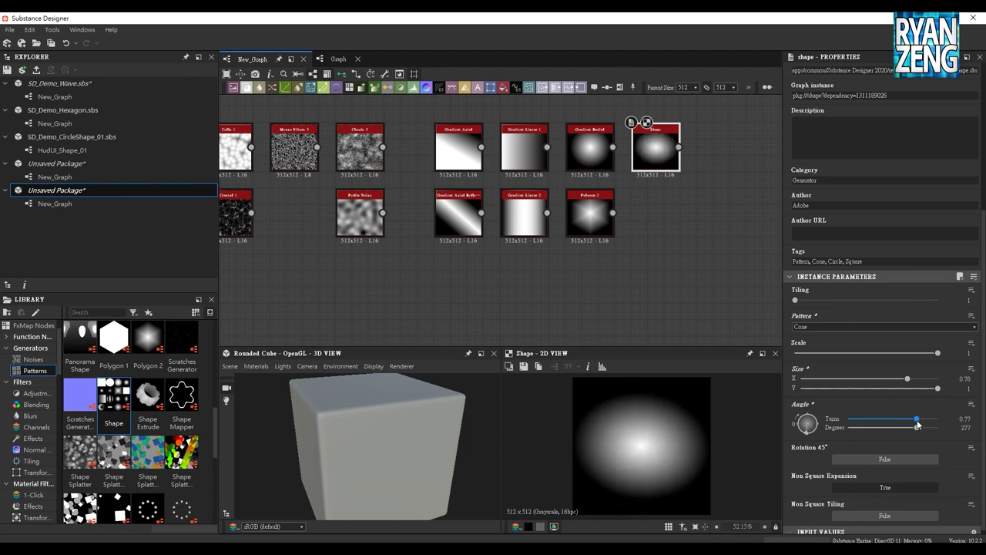
{"action": "scroll", "coordinate": [794, 468], "scroll_direction": "down", "scroll_amount": 1}
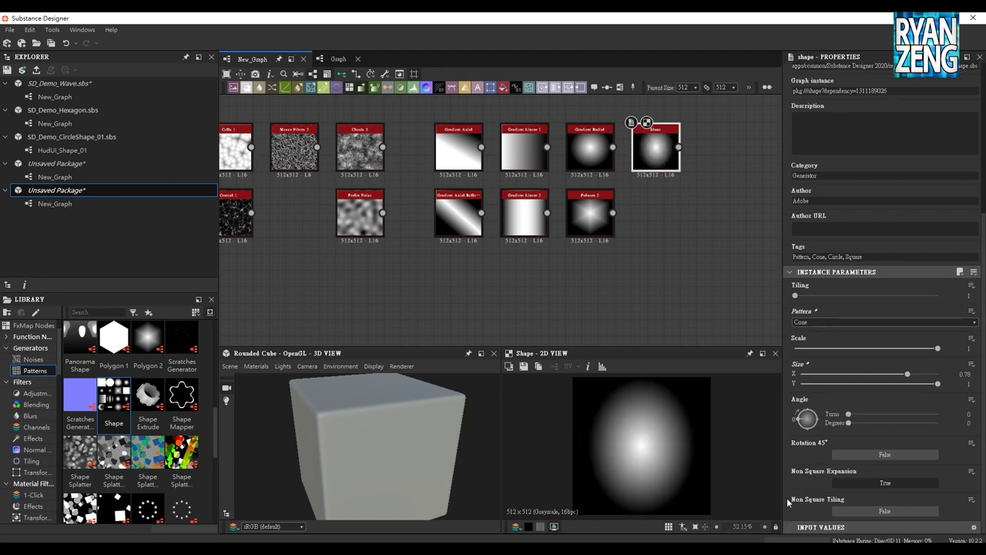
{"action": "left_click", "coordinate": [869, 456]}
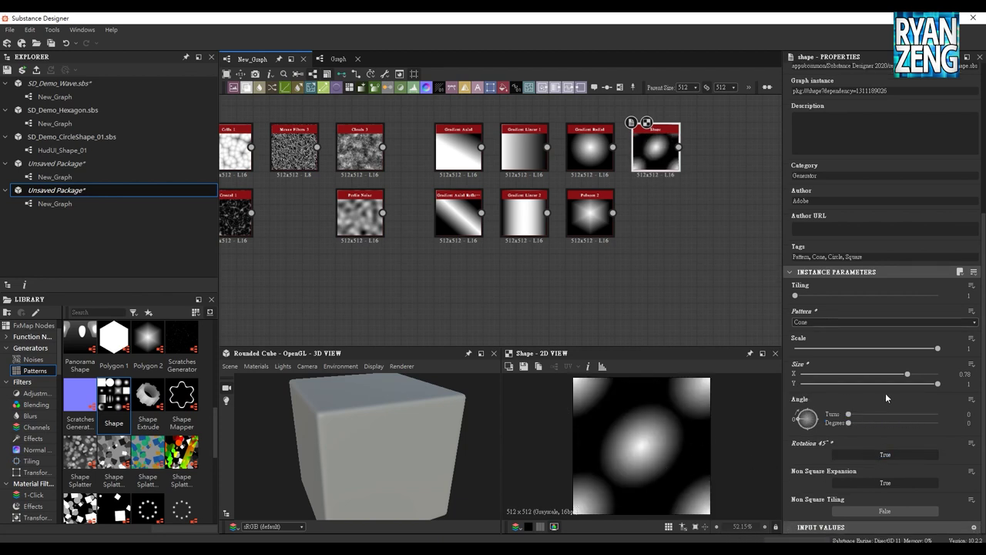
{"action": "left_click_drag", "start_coordinate": [908, 375], "coordinate": [881, 375]}
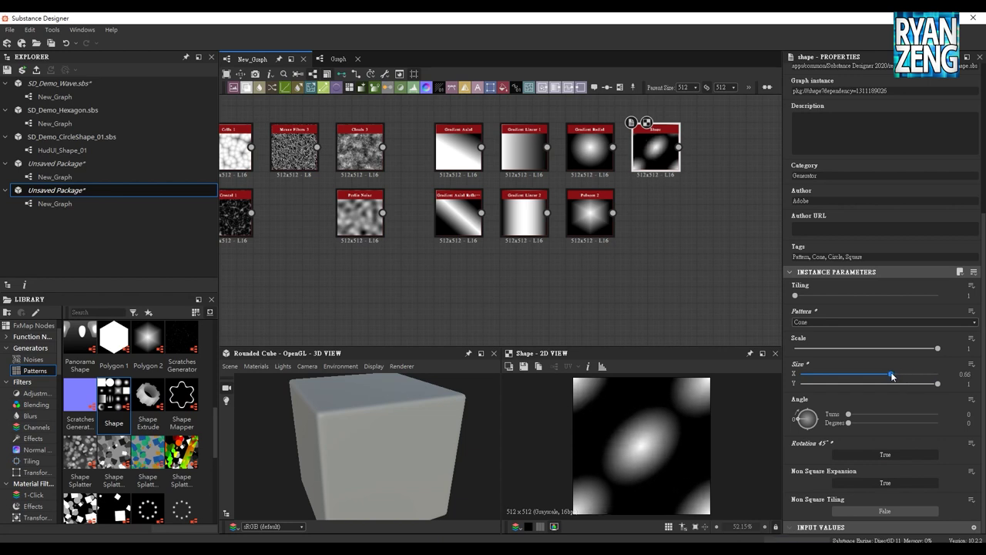
{"action": "left_click", "coordinate": [865, 454]}
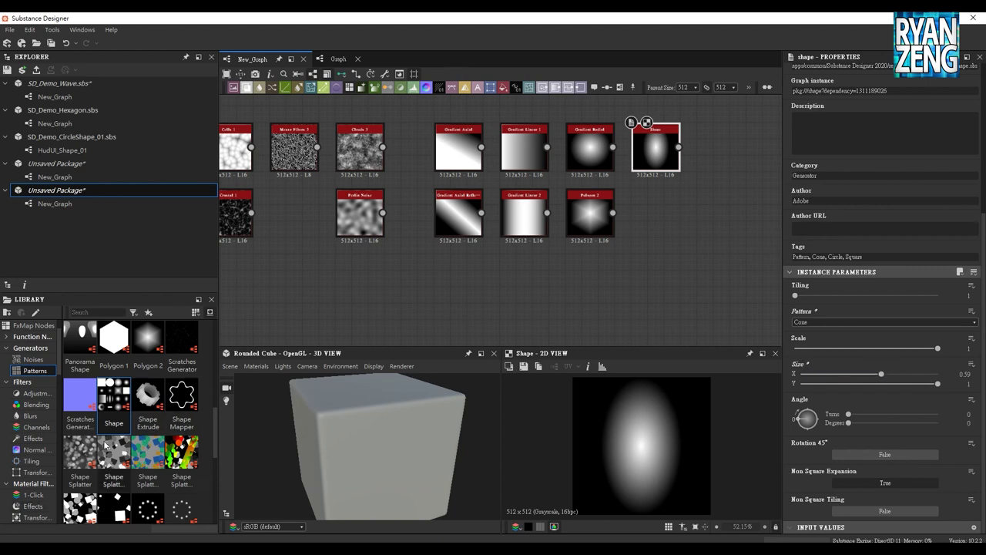
{"action": "mouse_move", "coordinate": [176, 401]}
{"action": "left_mouse_down"}
{"action": "mouse_move", "coordinate": [729, 227]}
{"action": "mouse_move", "coordinate": [735, 212]}
{"action": "left_mouse_up"}
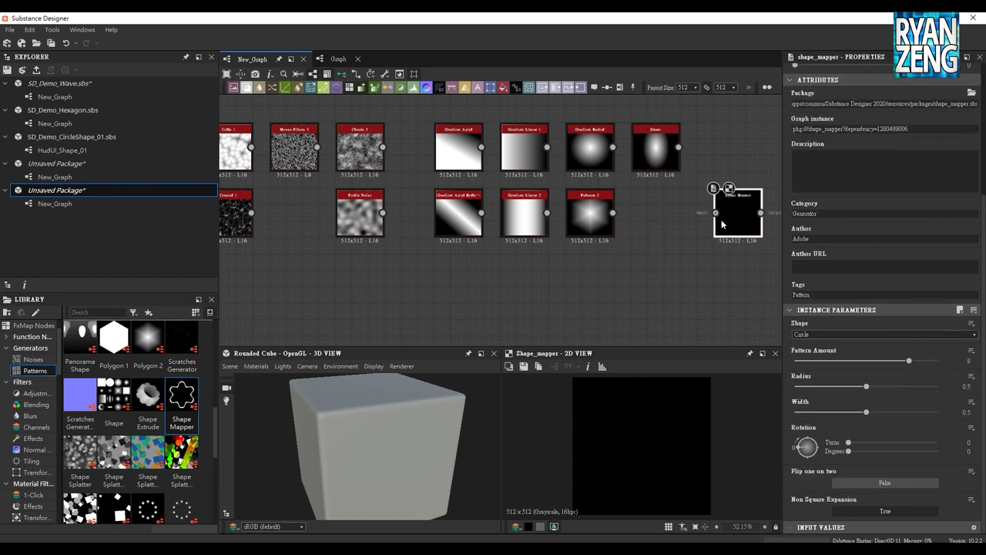
Place the Shape Mapper and wire the Shape output into it.
{"action": "middle_click_drag", "start_coordinate": [736, 224], "coordinate": [632, 223]}
{"action": "mouse_move", "coordinate": [575, 140]}
{"action": "left_mouse_down"}
{"action": "mouse_move", "coordinate": [611, 205]}
{"action": "mouse_move", "coordinate": [627, 167]}
{"action": "left_mouse_up"}
{"action": "middle_click_drag", "start_coordinate": [671, 222], "coordinate": [633, 228]}
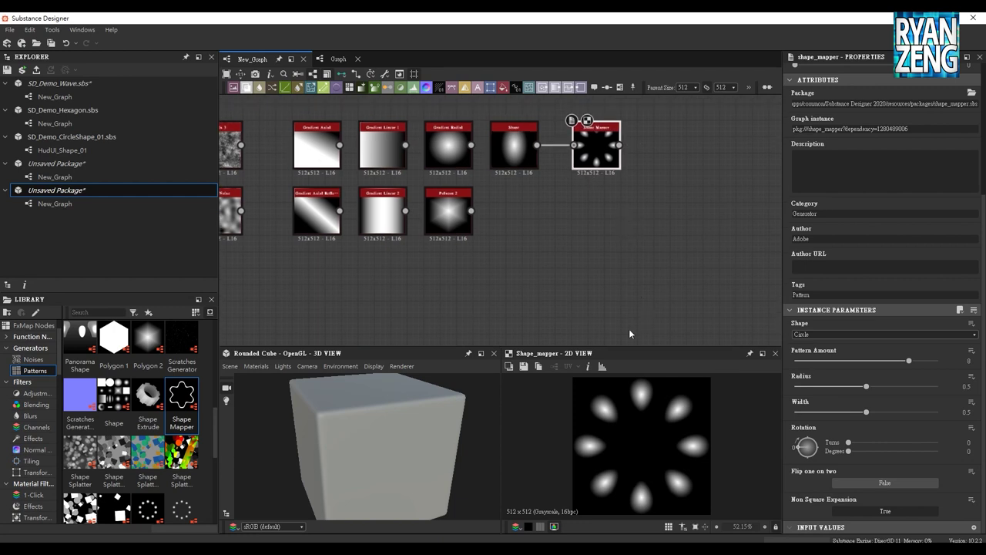
Make the Shape a Square scaled to 0.88, then view the Shape Mapper's ring.
{"action": "left_click", "coordinate": [514, 146]}
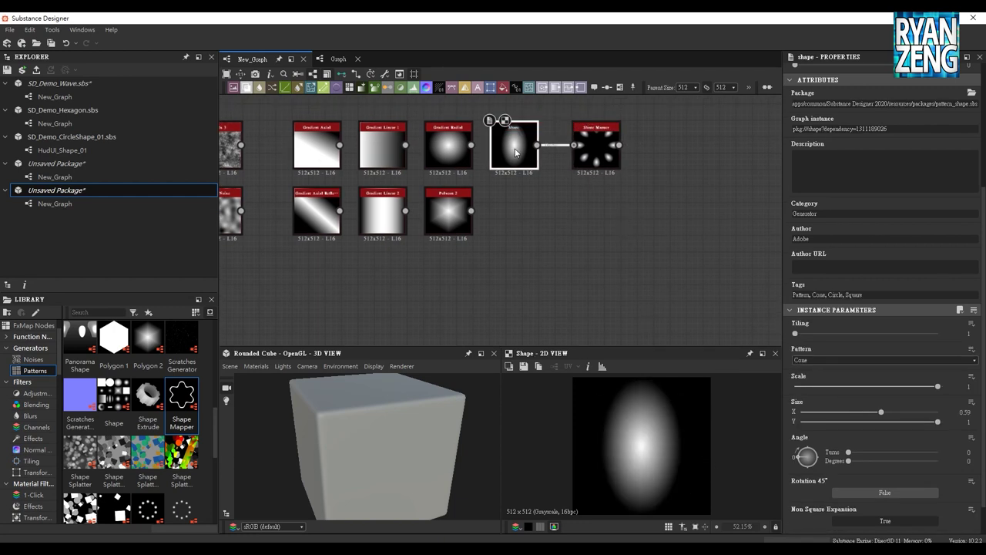
{"action": "left_click", "coordinate": [828, 360]}
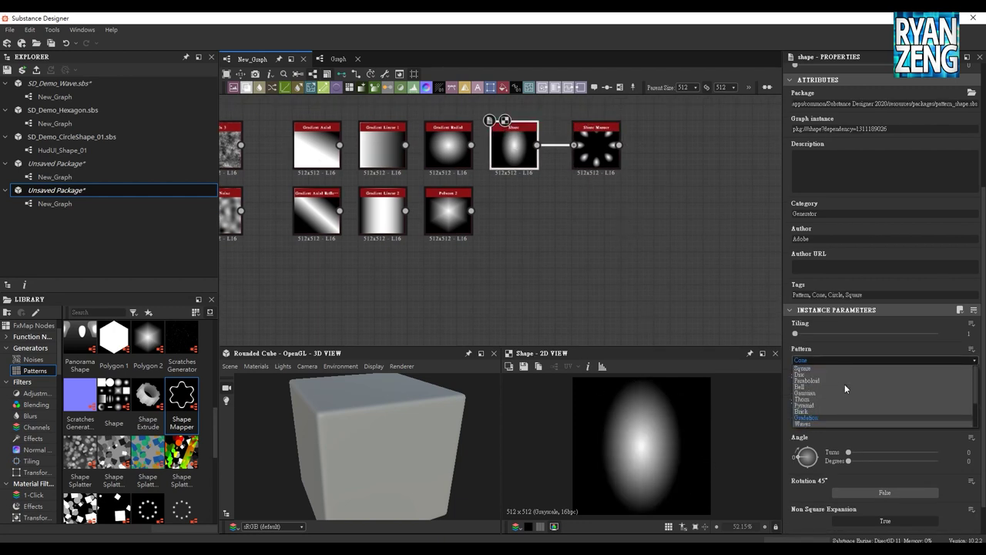
{"action": "left_click", "coordinate": [819, 368]}
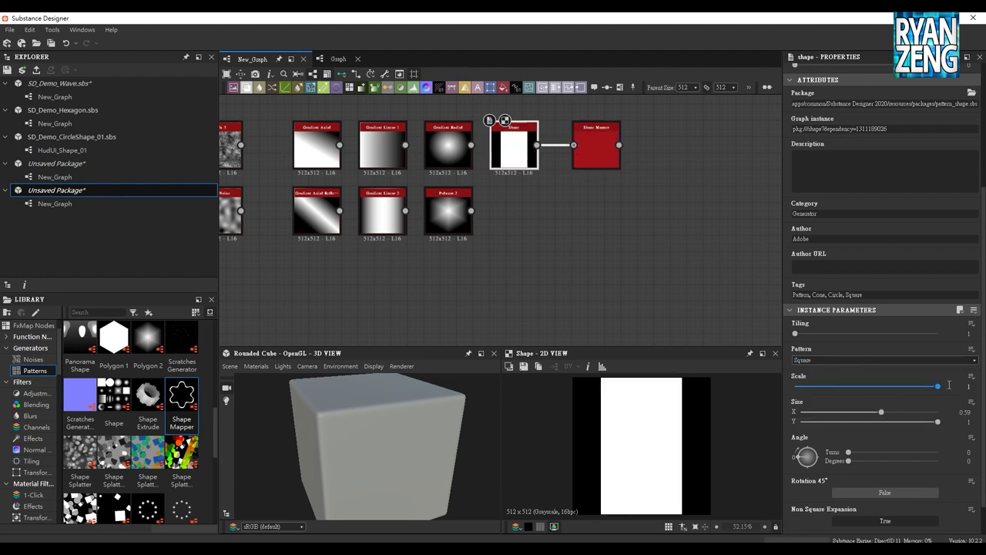
{"action": "mouse_move", "coordinate": [939, 387]}
{"action": "left_mouse_down"}
{"action": "mouse_move", "coordinate": [921, 390]}
{"action": "mouse_move", "coordinate": [922, 412]}
{"action": "mouse_move", "coordinate": [891, 421]}
{"action": "left_mouse_up"}
{"action": "left_click", "coordinate": [596, 146]}
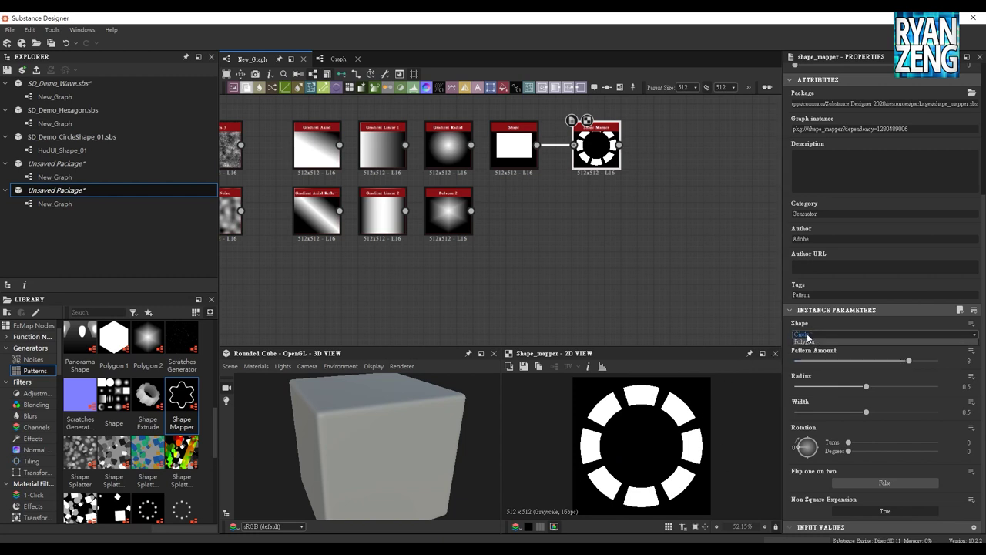
Try the Shape Mapper's Polygon layout with Pattern Amounts 16 and 32.
{"action": "left_click", "coordinate": [805, 334]}
{"action": "left_click", "coordinate": [807, 355]}
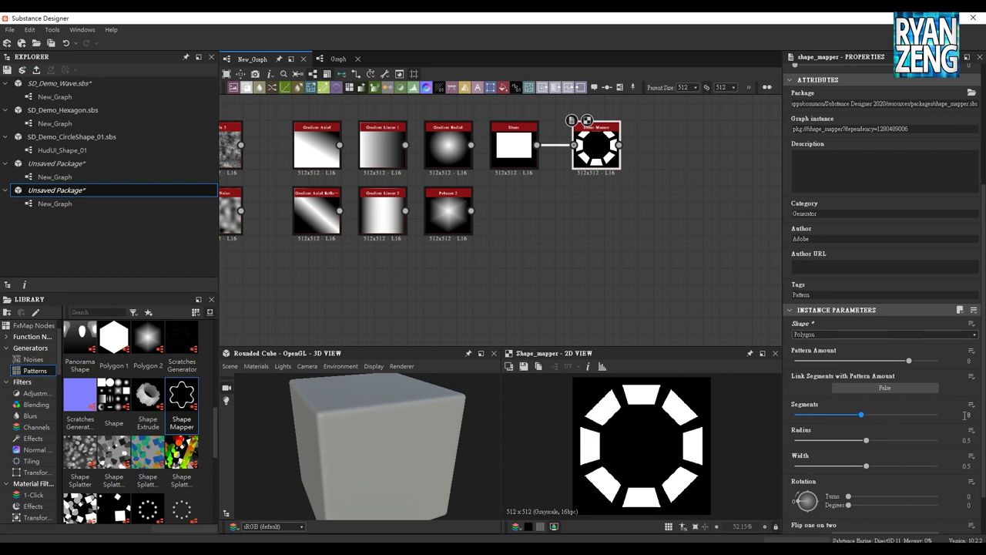
{"action": "mouse_move", "coordinate": [862, 417]}
{"action": "left_mouse_down"}
{"action": "mouse_move", "coordinate": [808, 417]}
{"action": "mouse_move", "coordinate": [862, 419]}
{"action": "left_mouse_up"}
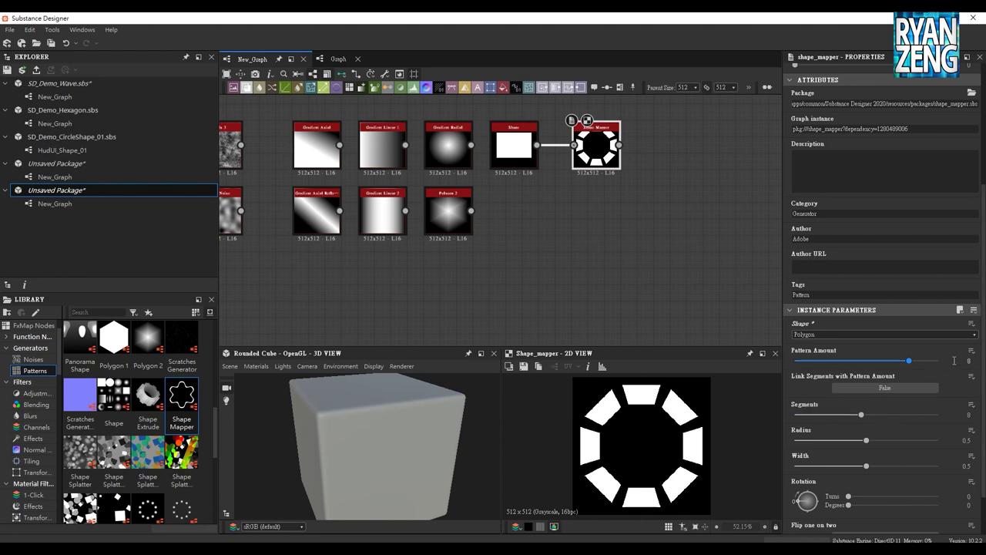
{"action": "mouse_move", "coordinate": [909, 364]}
{"action": "left_mouse_down"}
{"action": "mouse_move", "coordinate": [875, 362]}
{"action": "mouse_move", "coordinate": [940, 363]}
{"action": "left_mouse_up"}
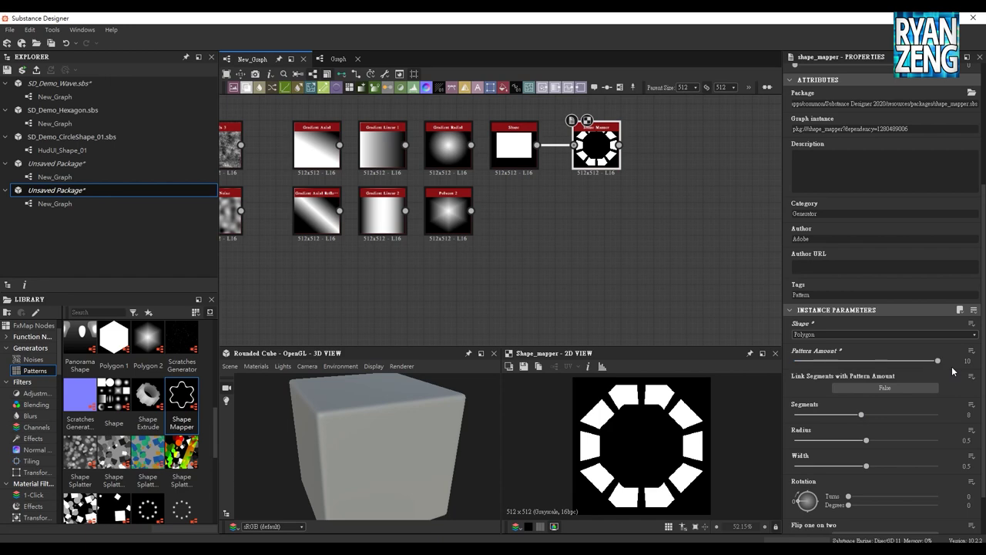
{"action": "type", "text": "16"}
{"action": "key", "text": "Return"}
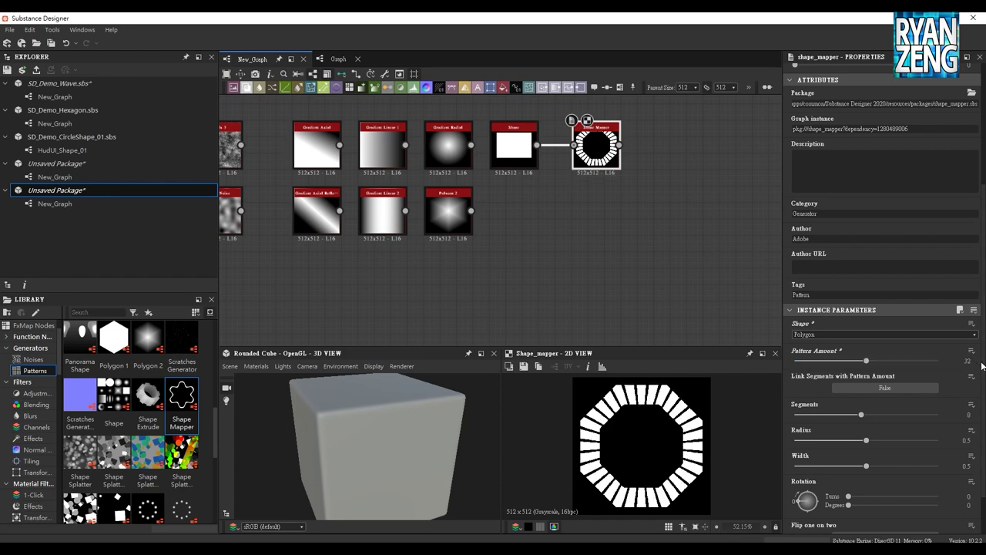
{"action": "left_click_drag", "start_coordinate": [830, 360], "coordinate": [866, 361]}
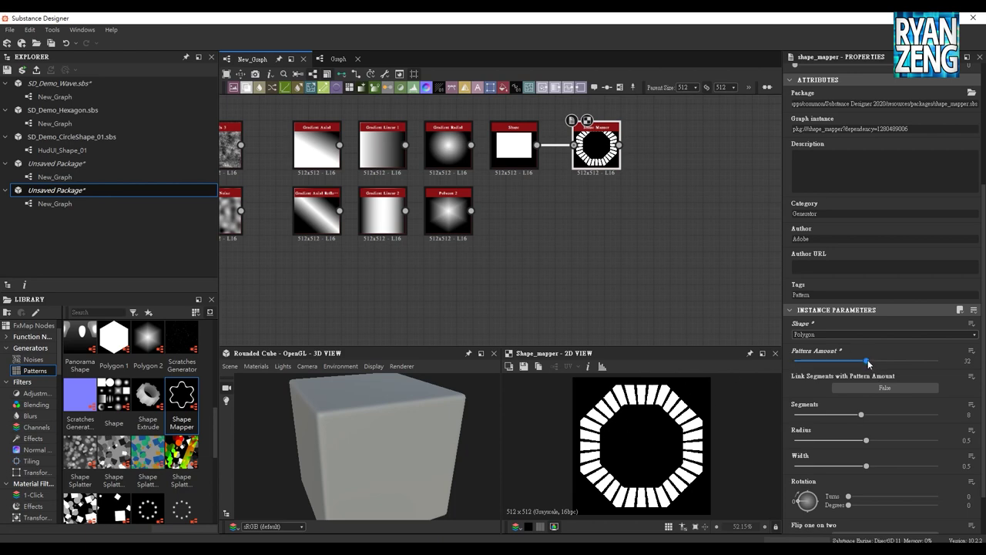
{"action": "mouse_move", "coordinate": [866, 361]}
{"action": "left_mouse_down"}
{"action": "mouse_move", "coordinate": [908, 361]}
{"action": "mouse_move", "coordinate": [805, 362]}
{"action": "left_mouse_up"}
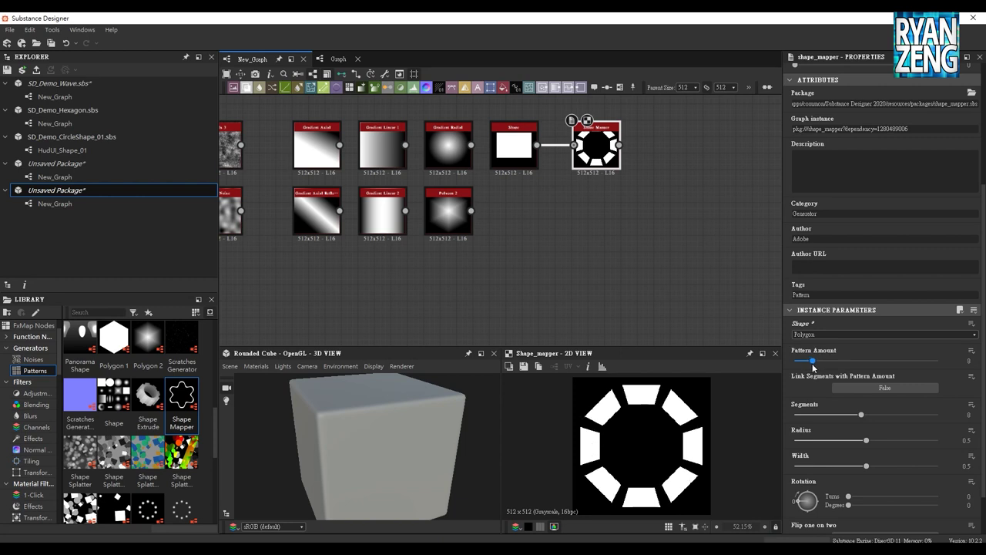
Set the Shape Mapper back to Circle and add a Splatter Circular node.
{"action": "left_click", "coordinate": [815, 337]}
{"action": "left_click", "coordinate": [815, 347]}
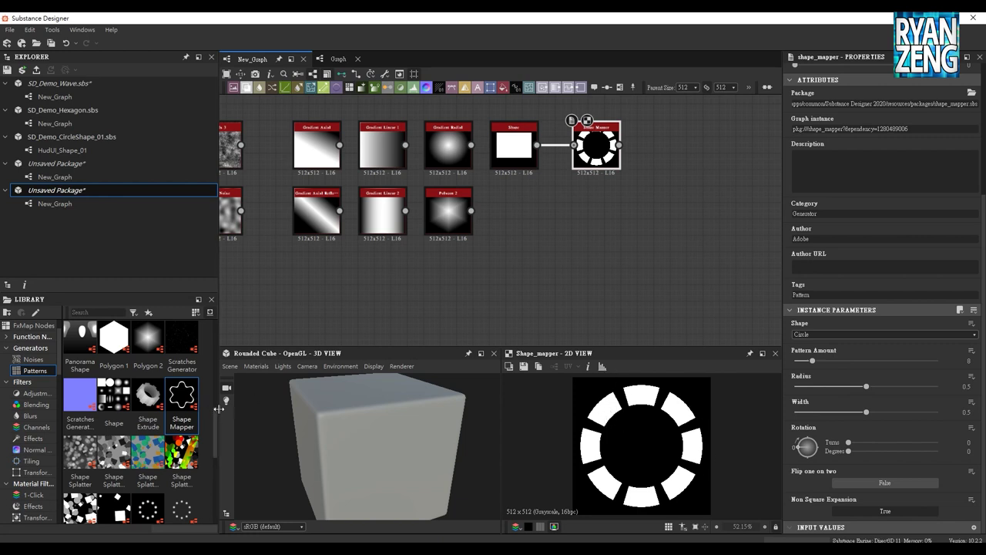
{"action": "left_click_drag", "start_coordinate": [214, 417], "coordinate": [214, 436]}
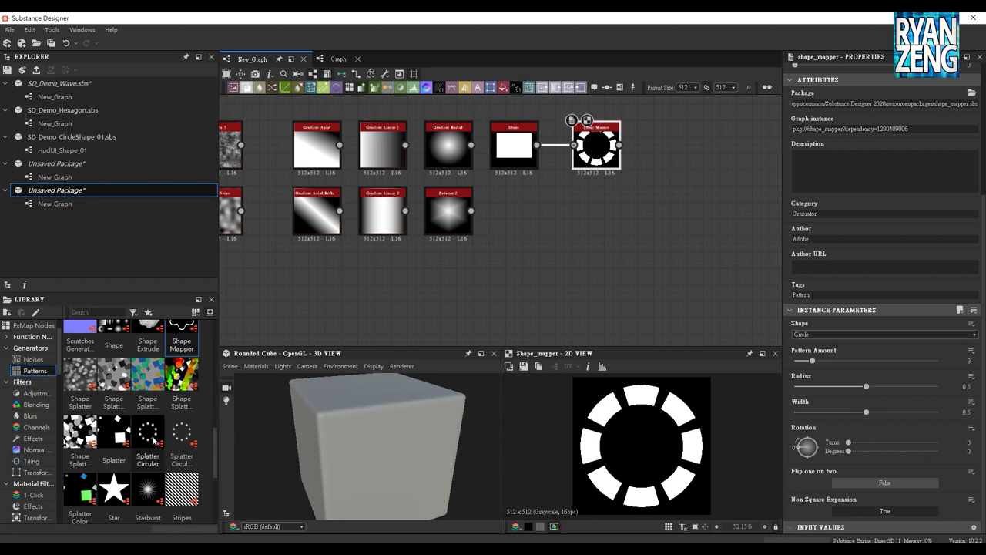
{"action": "mouse_move", "coordinate": [152, 440]}
{"action": "left_mouse_down"}
{"action": "mouse_move", "coordinate": [608, 231]}
{"action": "mouse_move", "coordinate": [601, 239]}
{"action": "mouse_move", "coordinate": [593, 224]}
{"action": "left_mouse_up"}
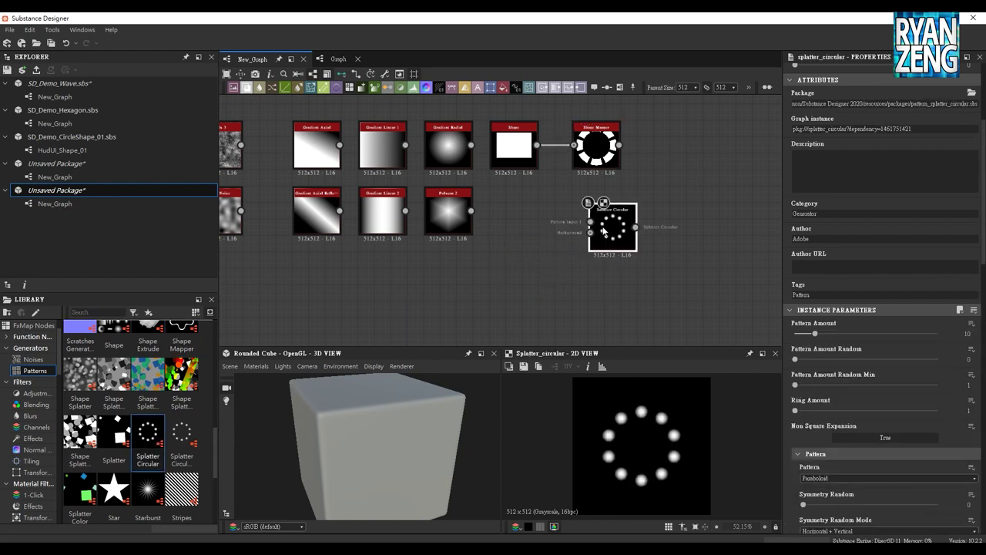
Feed the Shape output into Splatter Circular's pattern input and try the Square pattern.
{"action": "left_click_drag", "start_coordinate": [537, 145], "coordinate": [574, 205]}
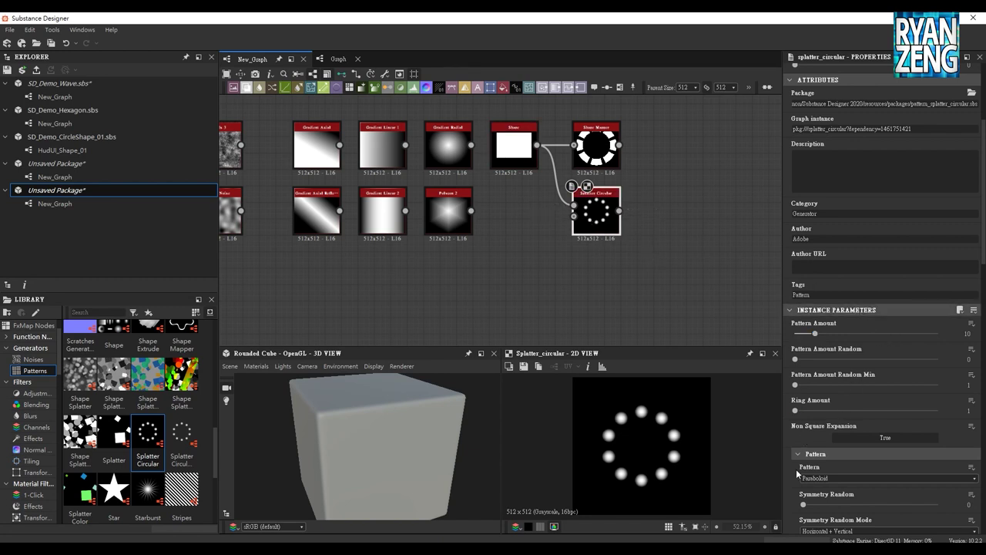
{"action": "scroll", "coordinate": [796, 469], "scroll_direction": "down", "scroll_amount": 2}
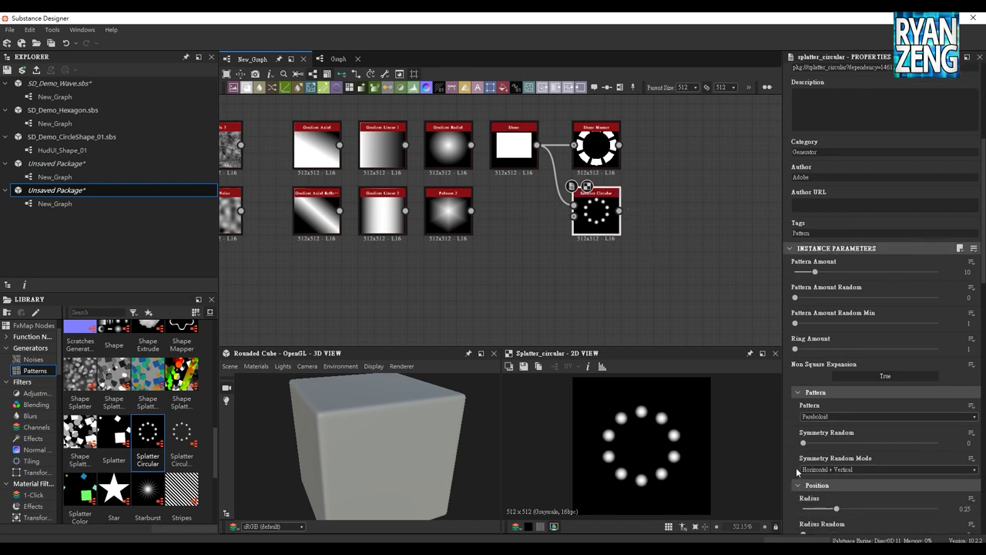
{"action": "left_click", "coordinate": [821, 419]}
{"action": "left_click", "coordinate": [825, 436]}
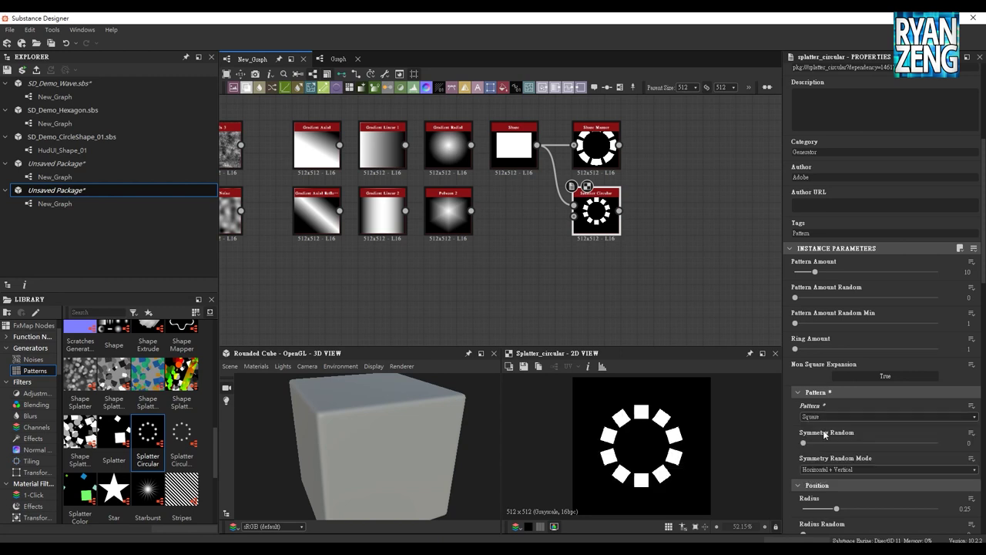
{"action": "scroll", "coordinate": [814, 416], "scroll_direction": "down", "scroll_amount": 1}
{"action": "scroll", "coordinate": [813, 417], "scroll_direction": "down", "scroll_amount": 3}
{"action": "scroll", "coordinate": [813, 416], "scroll_direction": "down", "scroll_amount": 2}
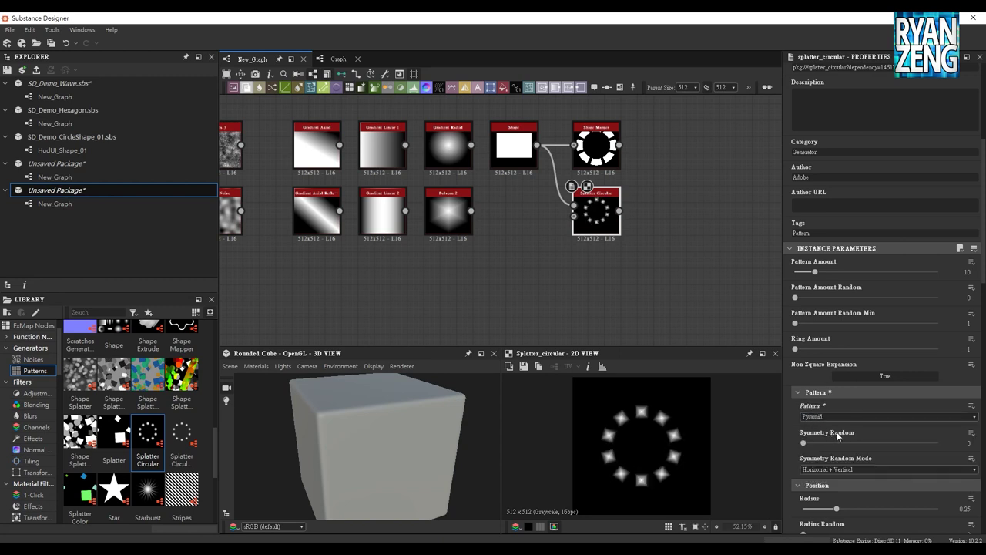
{"action": "scroll", "coordinate": [814, 417], "scroll_direction": "down", "scroll_amount": 2}
Set the Splatter Circular pattern to Image Input to use the connected Shape.
{"action": "left_click", "coordinate": [511, 154]}
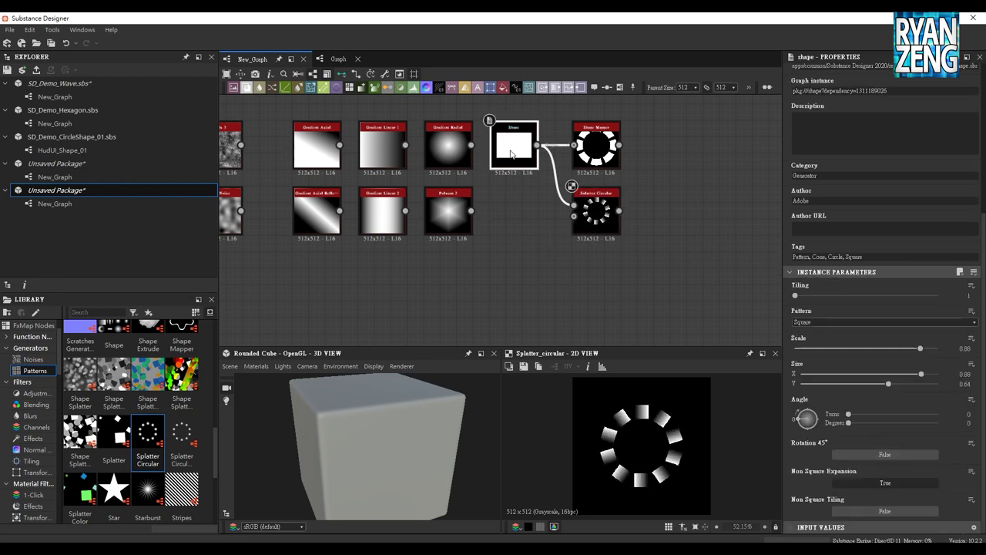
{"action": "left_click", "coordinate": [595, 208]}
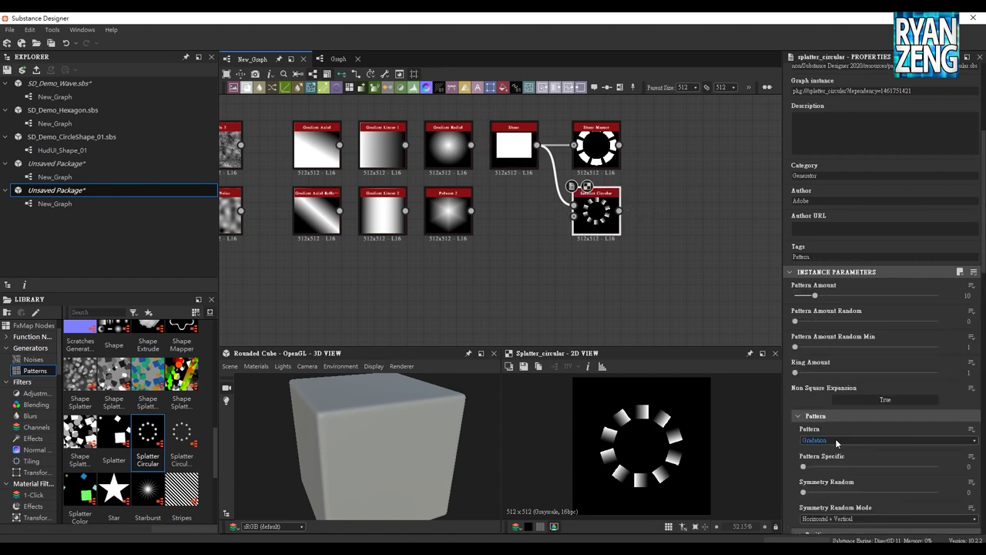
{"action": "left_click", "coordinate": [835, 438]}
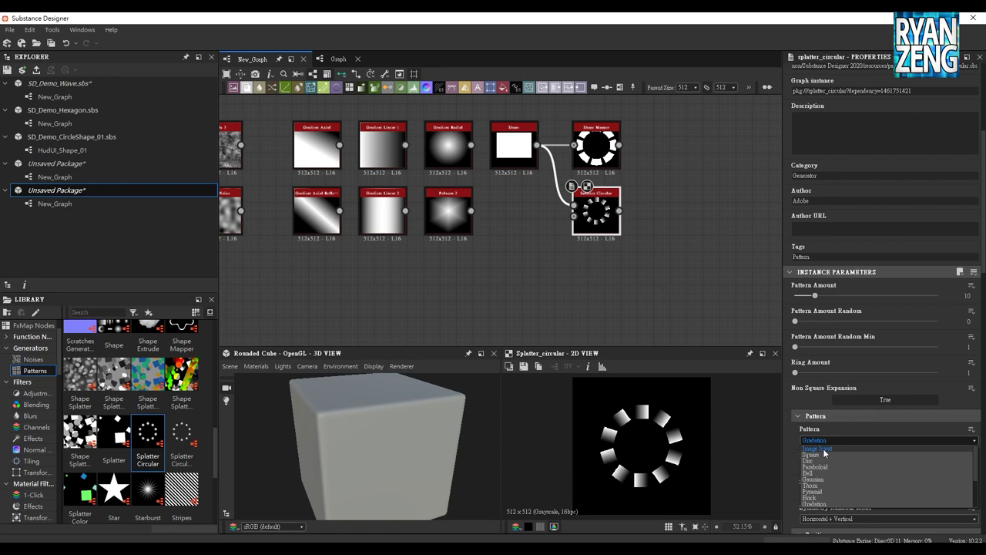
{"action": "left_click", "coordinate": [824, 449]}
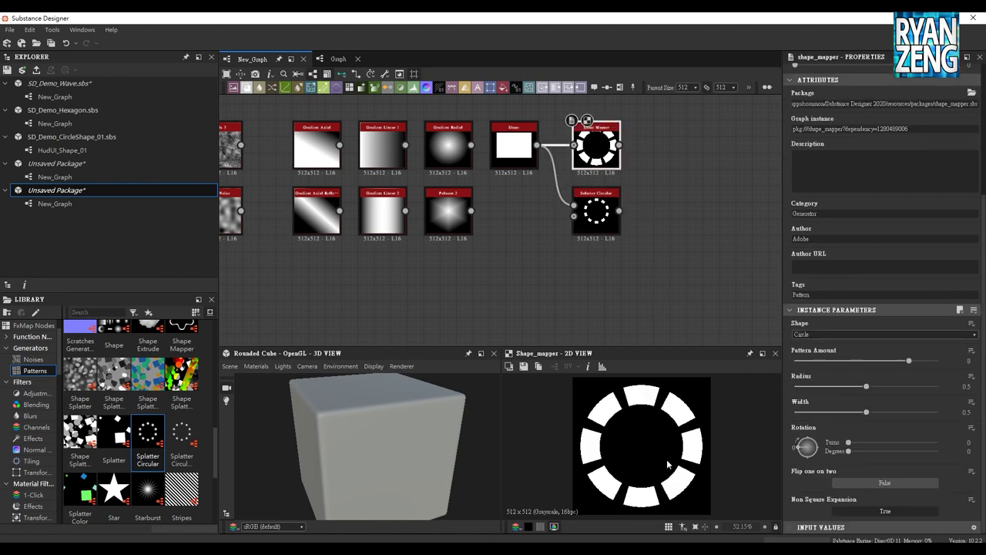
Give Splatter Circular 8 copies at radius 0.37, leaving radius randomness at zero.
{"action": "left_click", "coordinate": [605, 215]}
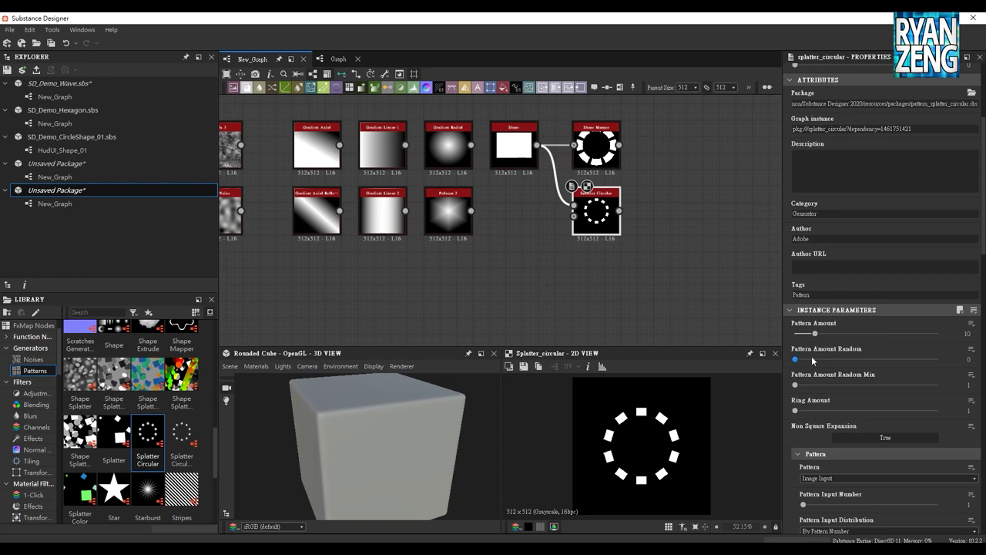
{"action": "mouse_move", "coordinate": [815, 332]}
{"action": "left_mouse_down"}
{"action": "mouse_move", "coordinate": [836, 338]}
{"action": "mouse_move", "coordinate": [810, 335]}
{"action": "left_mouse_up"}
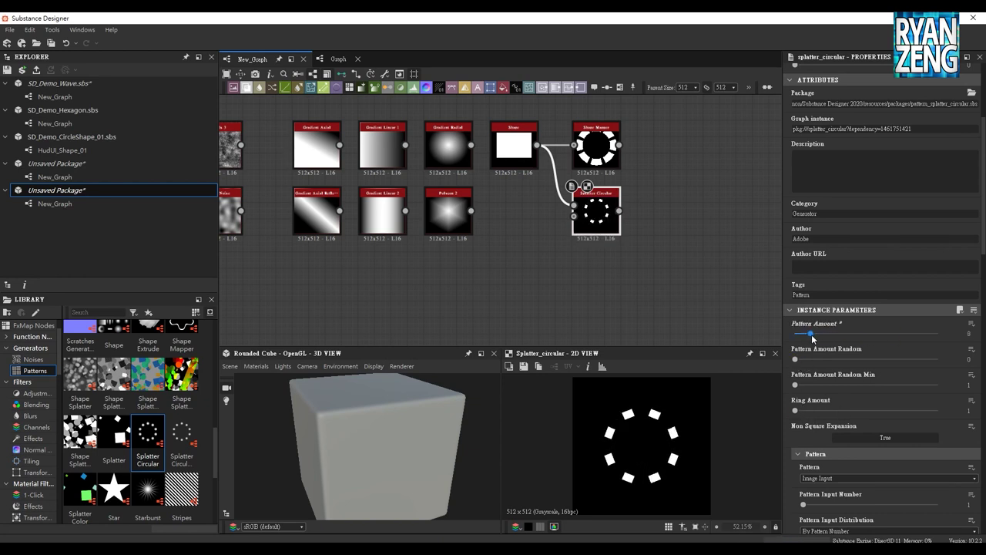
{"action": "scroll", "coordinate": [822, 422], "scroll_direction": "down", "scroll_amount": 2}
{"action": "scroll", "coordinate": [821, 422], "scroll_direction": "down", "scroll_amount": 4}
{"action": "scroll", "coordinate": [835, 361], "scroll_direction": "down", "scroll_amount": 1}
{"action": "left_click_drag", "start_coordinate": [836, 342], "coordinate": [852, 342]}
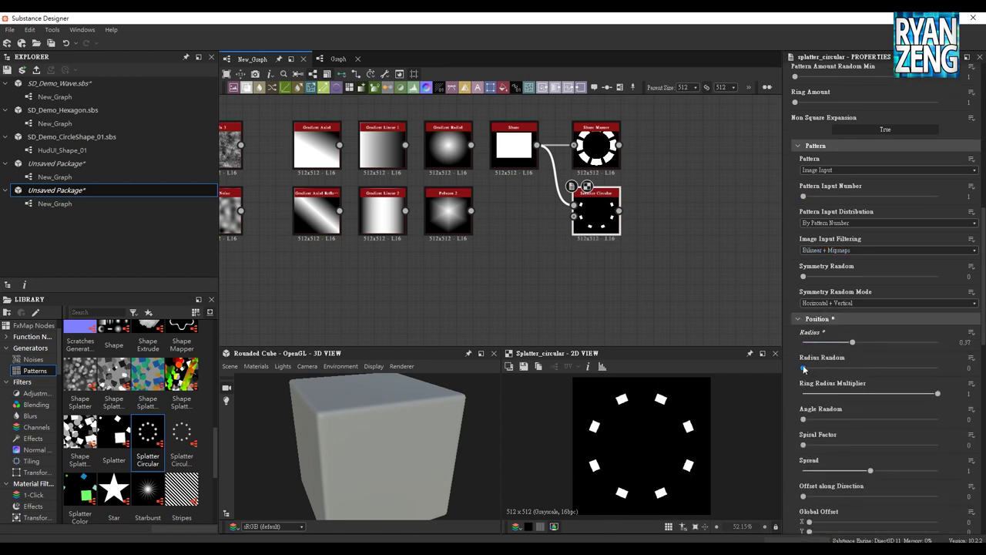
{"action": "left_click_drag", "start_coordinate": [804, 369], "coordinate": [819, 366]}
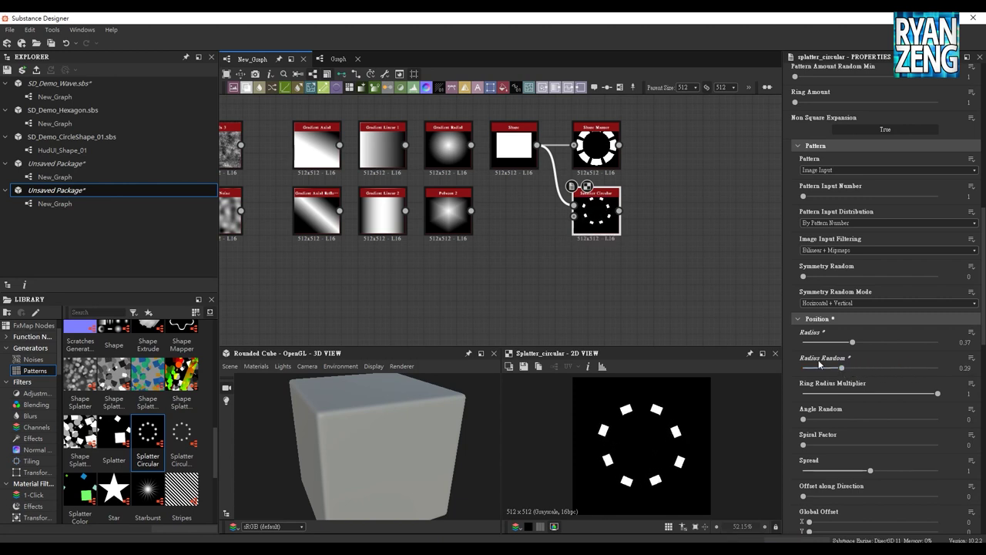
{"action": "left_click_drag", "start_coordinate": [842, 368], "coordinate": [786, 373]}
Twist the squares into a spiral with Spiral Factor 0.52 and Spread 1.08, offset reset to 0.
{"action": "mouse_move", "coordinate": [803, 419]}
{"action": "left_mouse_down"}
{"action": "mouse_move", "coordinate": [961, 427]}
{"action": "mouse_move", "coordinate": [787, 419]}
{"action": "mouse_move", "coordinate": [942, 454]}
{"action": "mouse_move", "coordinate": [914, 451]}
{"action": "left_mouse_up"}
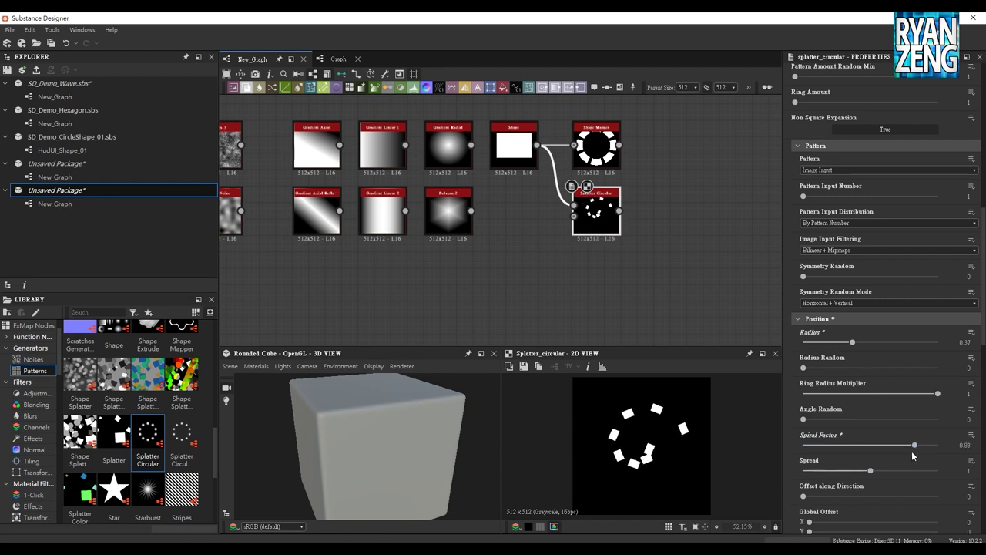
{"action": "mouse_move", "coordinate": [915, 445]}
{"action": "left_mouse_down"}
{"action": "mouse_move", "coordinate": [873, 446]}
{"action": "mouse_move", "coordinate": [886, 472]}
{"action": "mouse_move", "coordinate": [852, 472]}
{"action": "mouse_move", "coordinate": [876, 471]}
{"action": "left_mouse_up"}
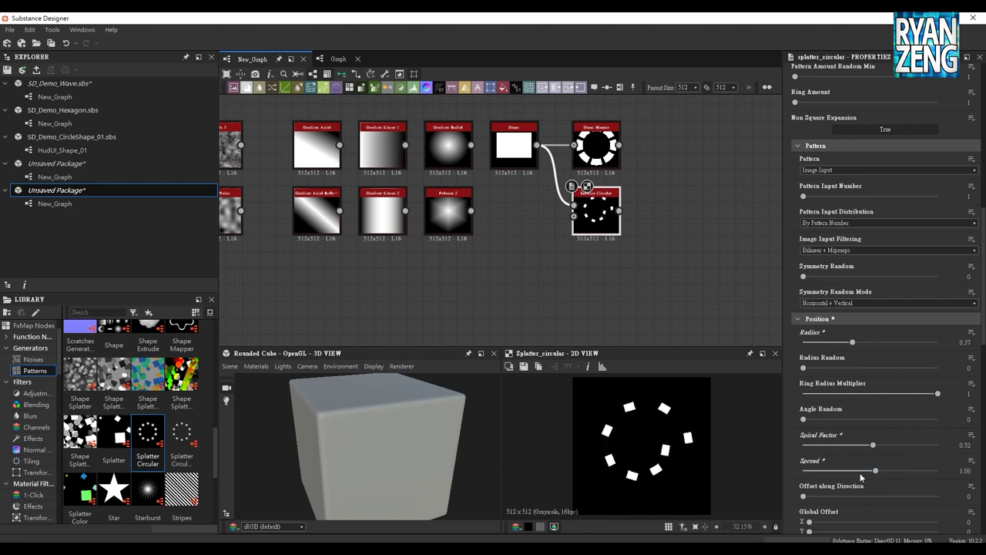
{"action": "mouse_move", "coordinate": [804, 496]}
{"action": "left_mouse_down"}
{"action": "mouse_move", "coordinate": [858, 498]}
{"action": "mouse_move", "coordinate": [796, 501]}
{"action": "left_mouse_up"}
{"action": "scroll", "coordinate": [793, 502], "scroll_direction": "down", "scroll_amount": 2}
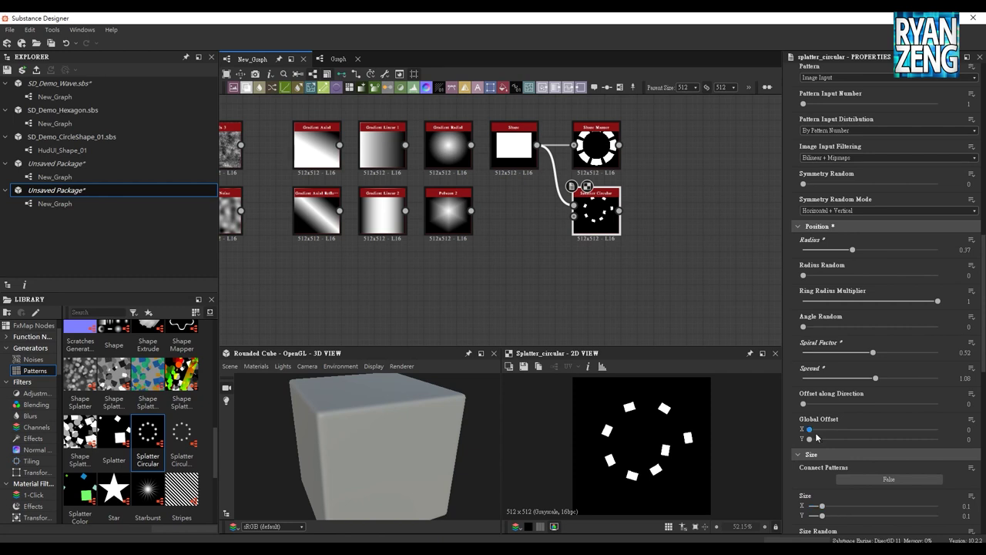
{"action": "mouse_move", "coordinate": [809, 429]}
{"action": "left_mouse_down"}
{"action": "mouse_move", "coordinate": [868, 430]}
{"action": "mouse_move", "coordinate": [801, 432]}
{"action": "left_mouse_up"}
{"action": "mouse_move", "coordinate": [822, 506]}
{"action": "left_mouse_down"}
{"action": "mouse_move", "coordinate": [812, 508]}
{"action": "mouse_move", "coordinate": [821, 509]}
{"action": "left_mouse_up"}
{"action": "left_click_drag", "start_coordinate": [214, 452], "coordinate": [215, 477]}
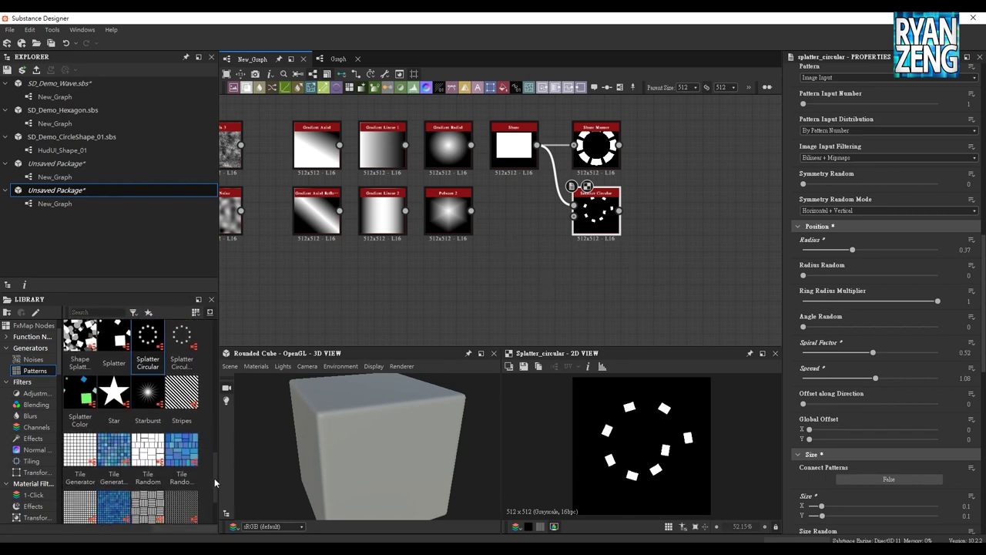
Add a Starburst node to the graph and place it under Splatter Circular.
{"action": "left_click_drag", "start_coordinate": [147, 393], "coordinate": [596, 291]}
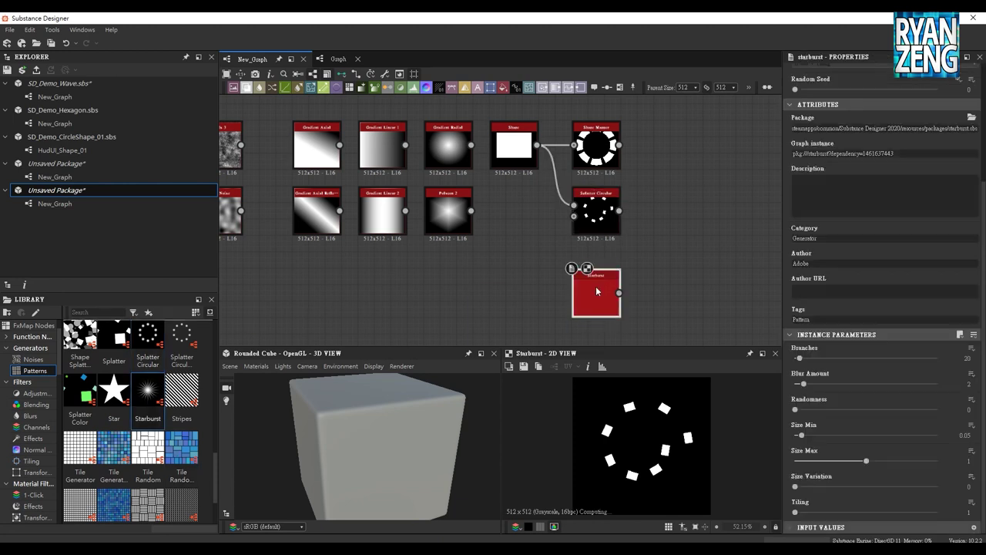
{"action": "middle_click_drag", "start_coordinate": [647, 297], "coordinate": [629, 271]}
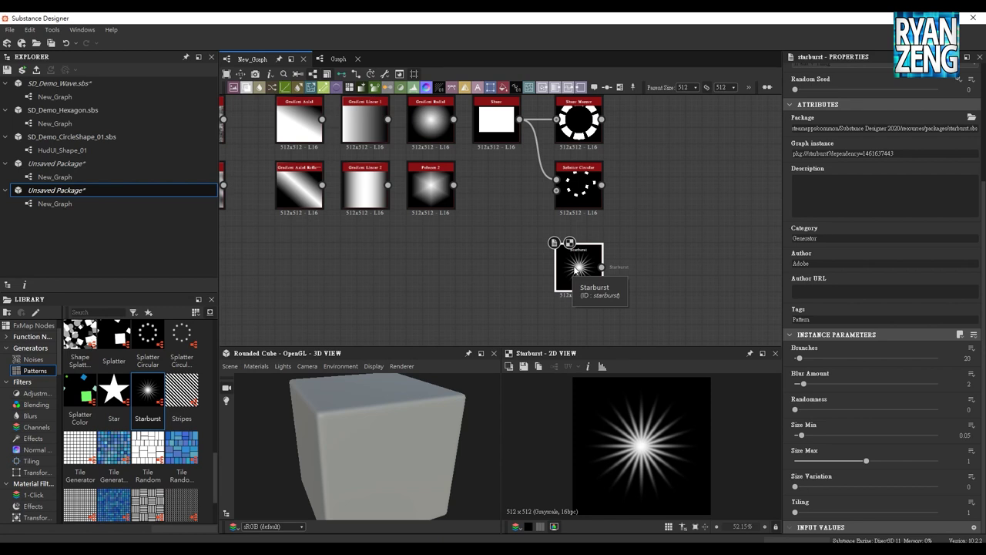
{"action": "left_click_drag", "start_coordinate": [575, 267], "coordinate": [575, 251]}
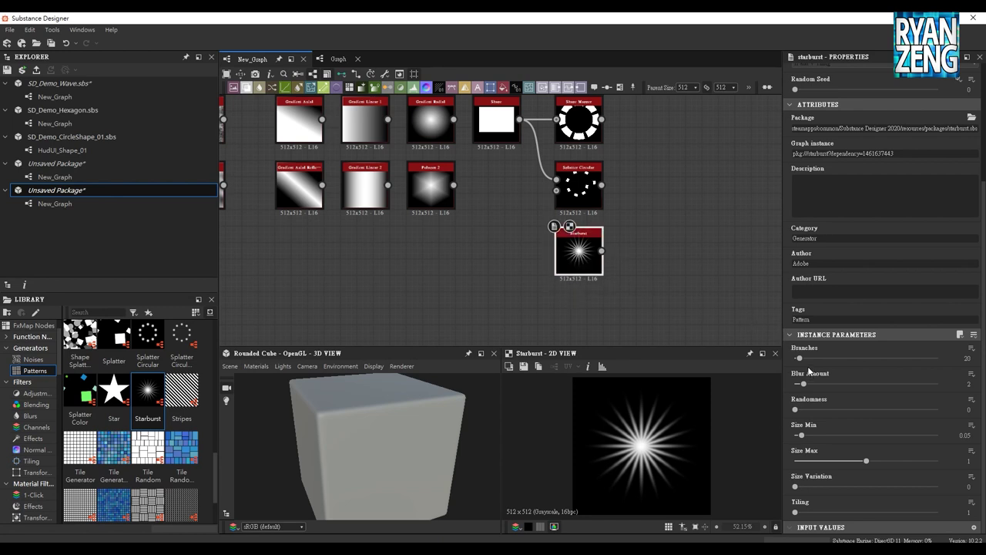
Give the Starburst 34 branches, Size Min 0.06, Size Max 1.48 and Size Variation 0.75.
{"action": "mouse_move", "coordinate": [800, 359]}
{"action": "left_mouse_down"}
{"action": "mouse_move", "coordinate": [803, 393]}
{"action": "mouse_move", "coordinate": [794, 395]}
{"action": "left_mouse_up"}
{"action": "left_click_drag", "start_coordinate": [804, 437], "coordinate": [801, 438]}
{"action": "mouse_move", "coordinate": [864, 461]}
{"action": "left_mouse_down"}
{"action": "mouse_move", "coordinate": [841, 460]}
{"action": "mouse_move", "coordinate": [854, 460]}
{"action": "left_mouse_up"}
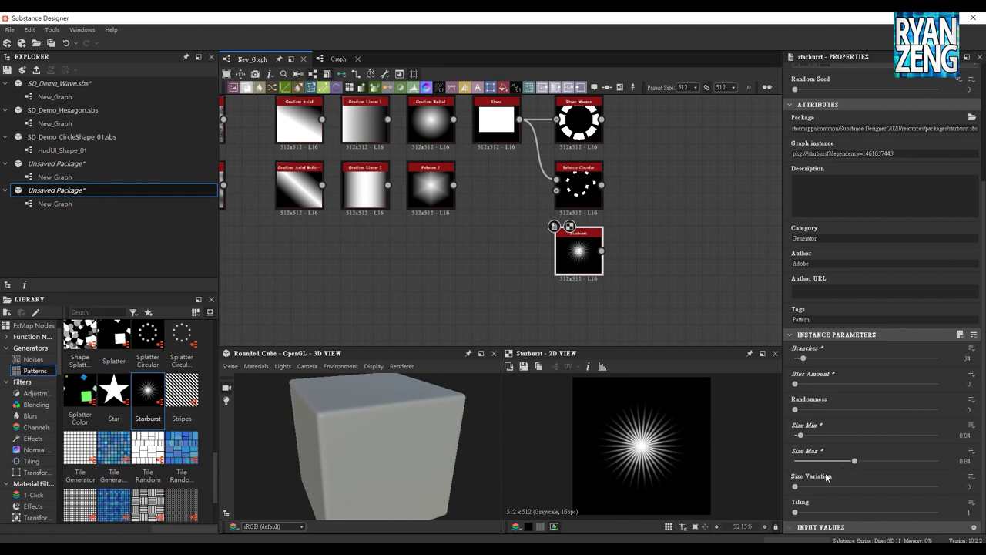
{"action": "left_click_drag", "start_coordinate": [795, 486], "coordinate": [902, 496]}
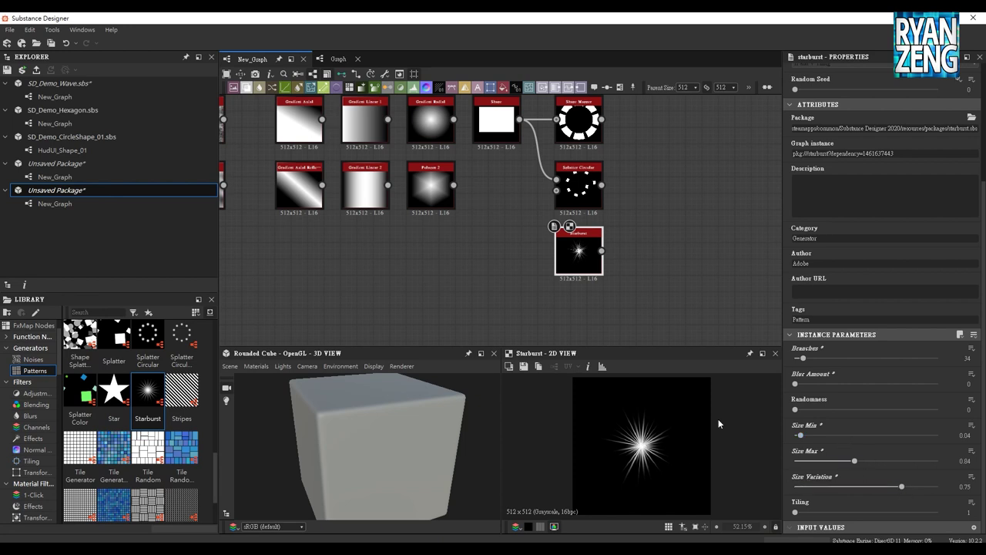
{"action": "left_click_drag", "start_coordinate": [801, 435], "coordinate": [803, 437]}
{"action": "left_click_drag", "start_coordinate": [855, 461], "coordinate": [900, 461]}
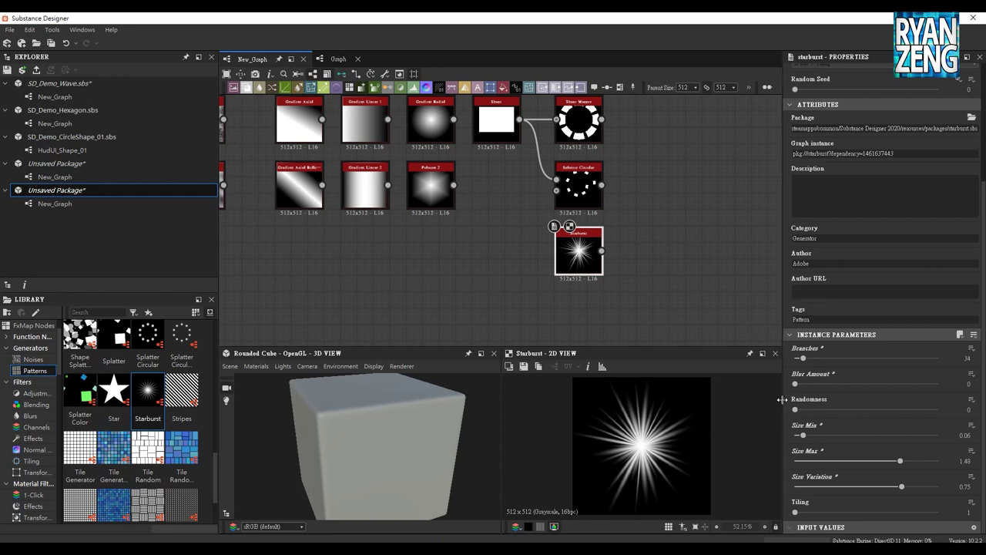
Try a few Starburst random seeds, return the seed to 0, and drag in a Tile Generator.
{"action": "scroll", "coordinate": [788, 314], "scroll_direction": "up", "scroll_amount": 2}
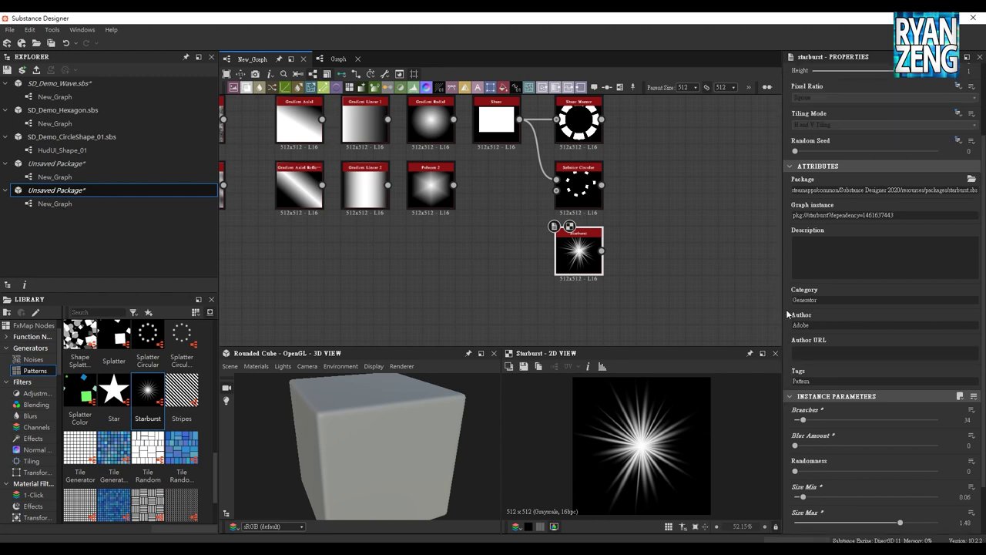
{"action": "left_click_drag", "start_coordinate": [795, 151], "coordinate": [821, 152]}
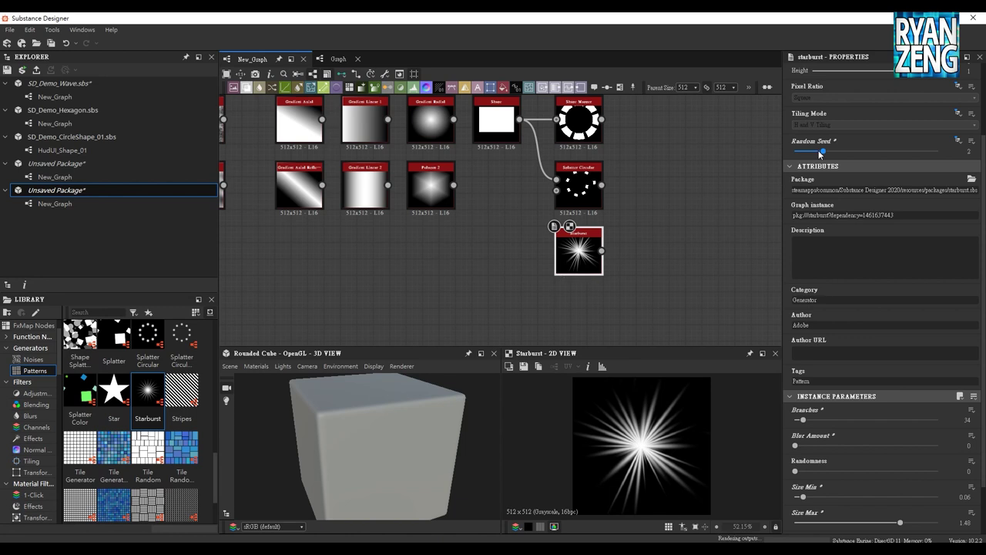
{"action": "mouse_move", "coordinate": [820, 151]}
{"action": "left_mouse_down"}
{"action": "mouse_move", "coordinate": [902, 161]}
{"action": "mouse_move", "coordinate": [816, 159]}
{"action": "left_mouse_up"}
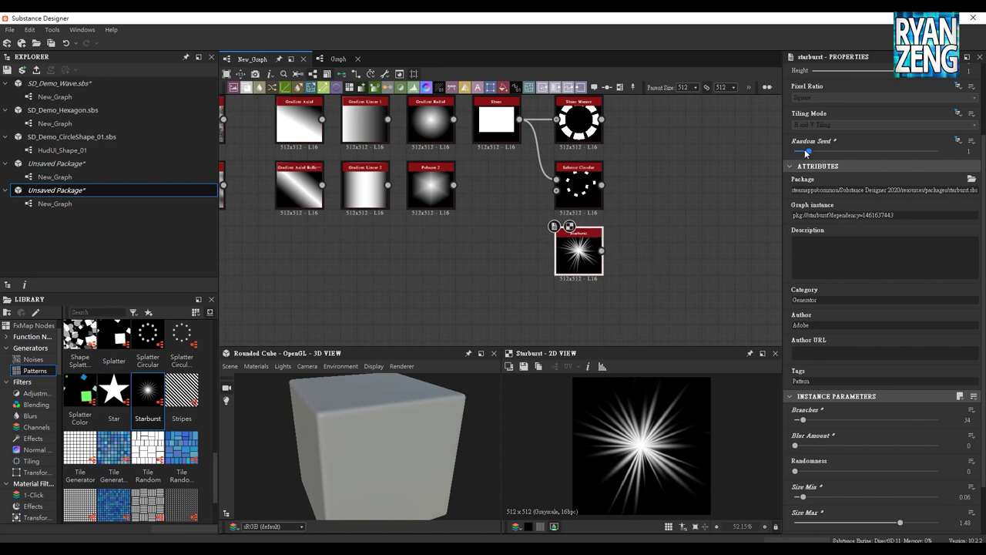
{"action": "left_click_drag", "start_coordinate": [807, 152], "coordinate": [787, 156]}
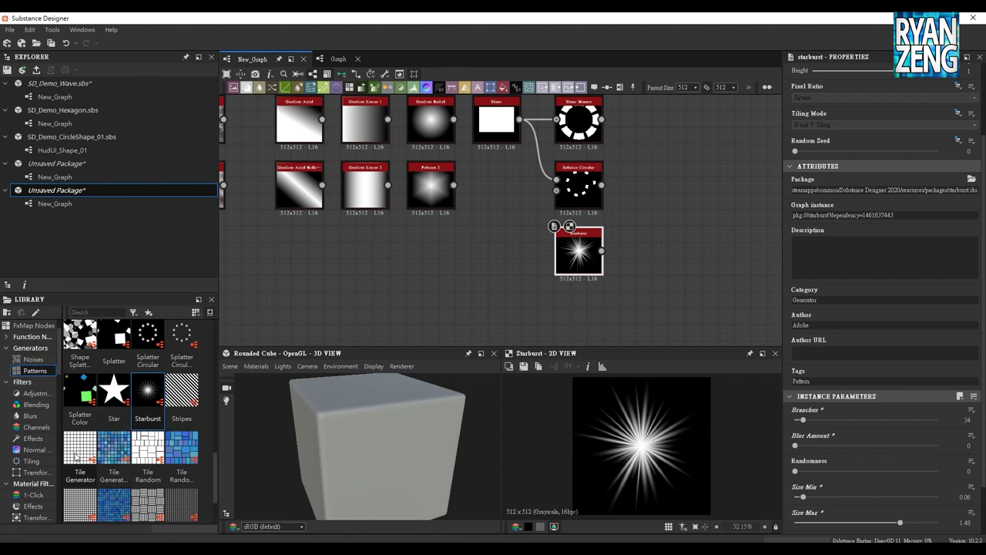
{"action": "left_click_drag", "start_coordinate": [80, 451], "coordinate": [678, 184]}
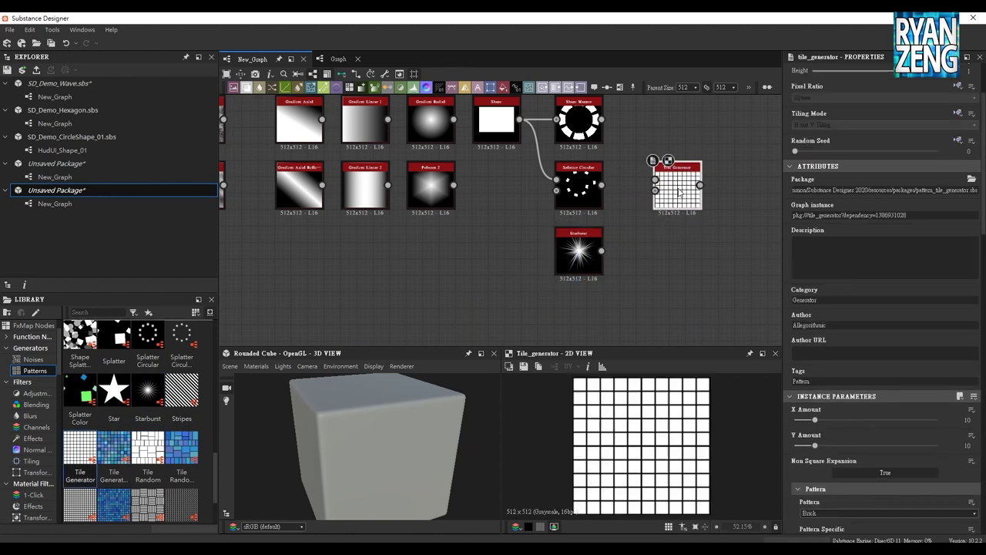
Place the Tile Generator node and move Starburst to the right of Splatter Circular.
{"action": "middle_click_drag", "start_coordinate": [683, 181], "coordinate": [593, 175]}
{"action": "mouse_move", "coordinate": [576, 188]}
{"action": "left_mouse_down"}
{"action": "mouse_move", "coordinate": [625, 180]}
{"action": "mouse_move", "coordinate": [411, 250]}
{"action": "left_mouse_up"}
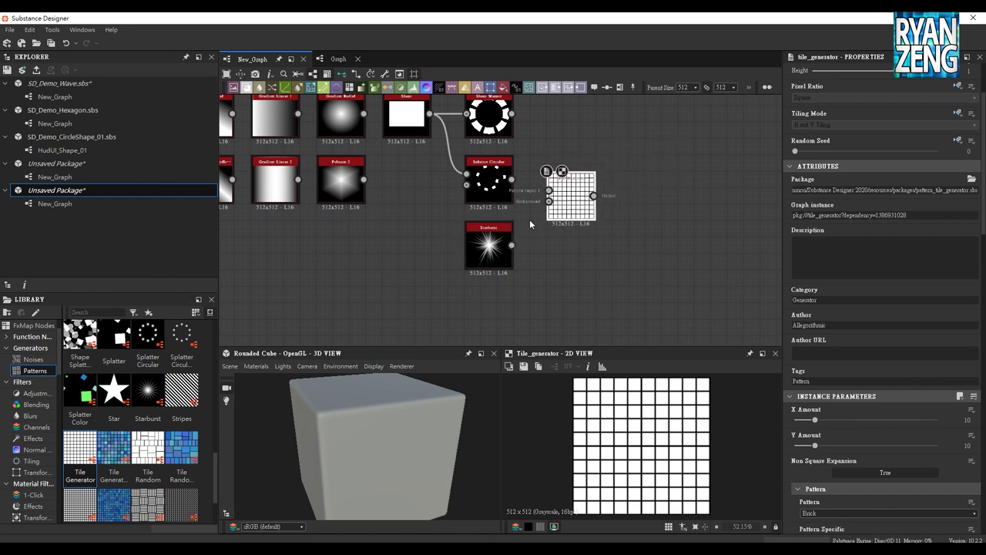
{"action": "left_click_drag", "start_coordinate": [489, 247], "coordinate": [571, 181]}
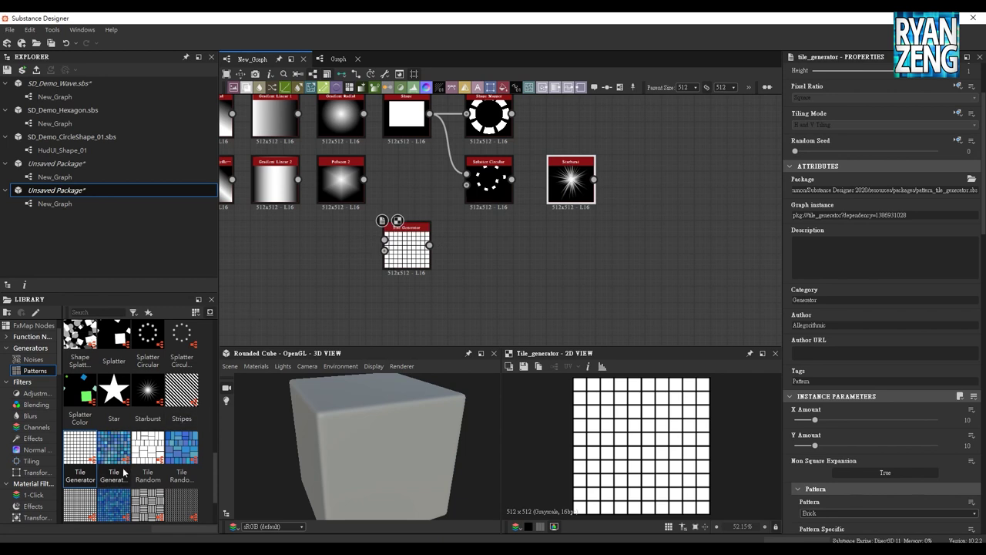
{"action": "scroll", "coordinate": [215, 476], "scroll_direction": "down", "scroll_amount": 2}
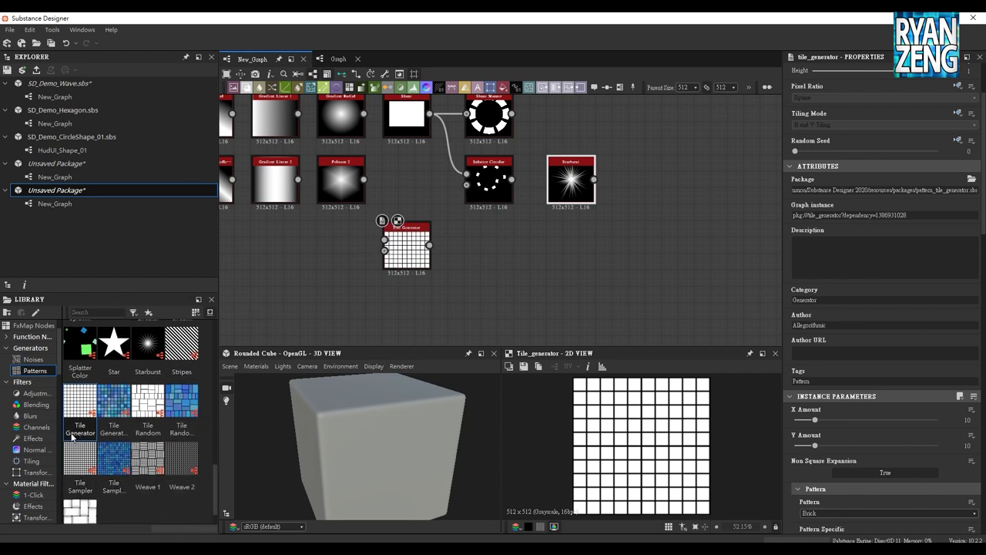
Add a Tile Sampler below the Tile Generator and wire Polygon 2 into Pattern Input 1.
{"action": "left_click_drag", "start_coordinate": [73, 493], "coordinate": [428, 306]}
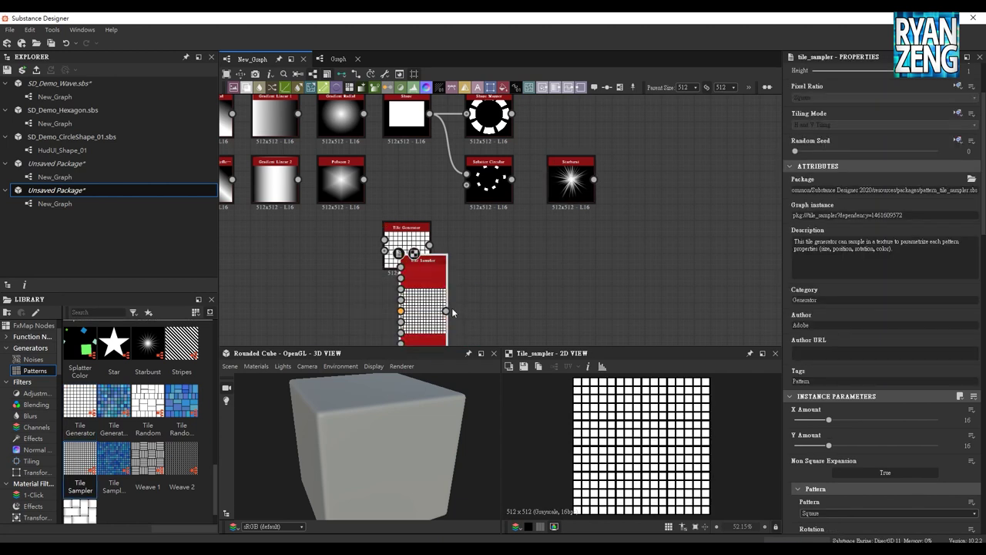
{"action": "middle_click_drag", "start_coordinate": [478, 292], "coordinate": [528, 197]}
{"action": "left_click_drag", "start_coordinate": [472, 243], "coordinate": [455, 276]}
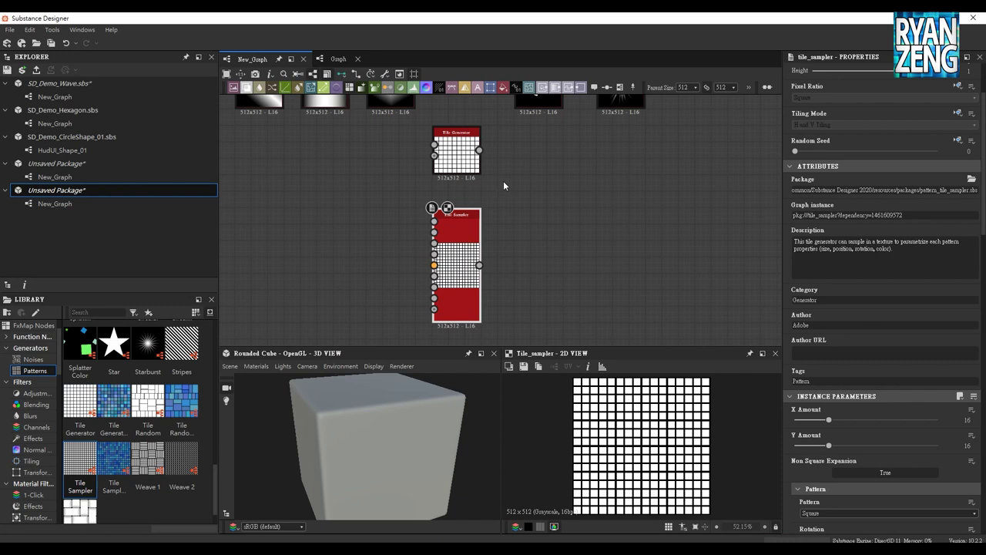
{"action": "middle_click_drag", "start_coordinate": [503, 180], "coordinate": [502, 227]}
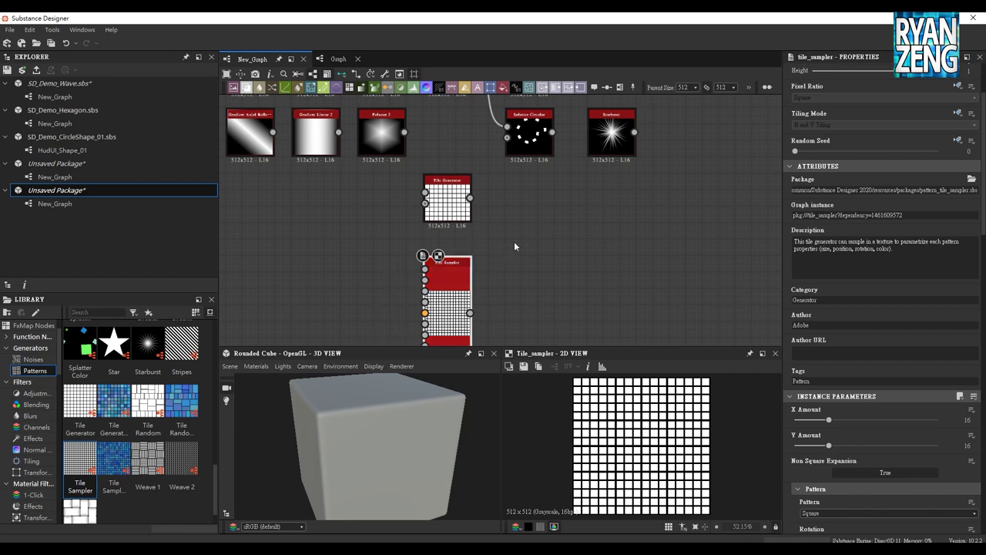
{"action": "left_click_drag", "start_coordinate": [404, 132], "coordinate": [424, 192]}
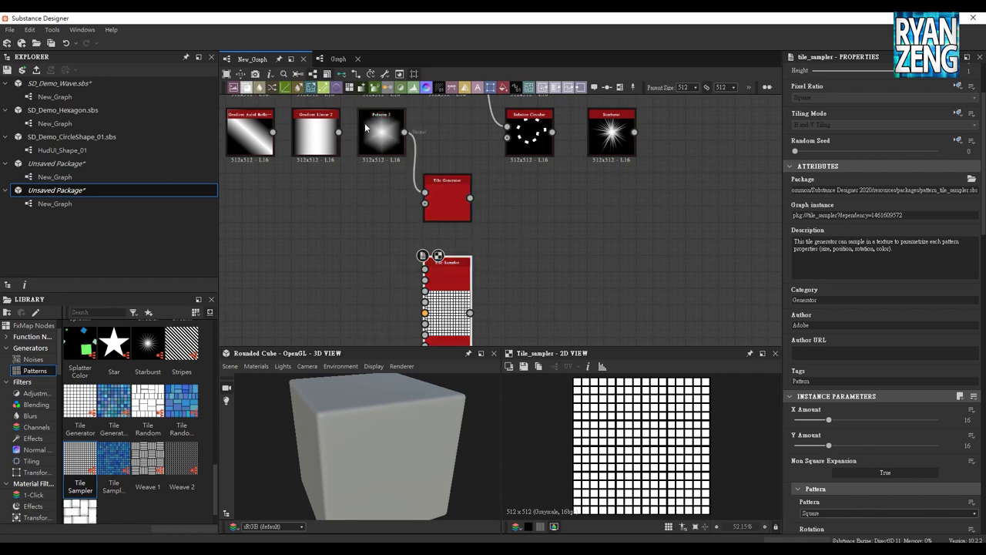
Set the Tile Generator Pattern to Image Input with X and Y Amount 4.
{"action": "left_click", "coordinate": [445, 204]}
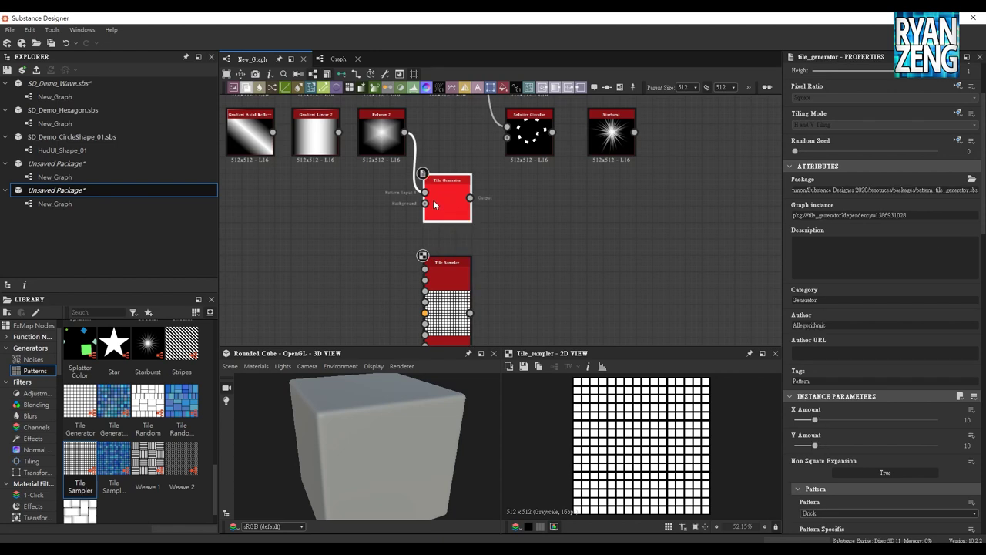
{"action": "scroll", "coordinate": [440, 201], "scroll_direction": "up", "scroll_amount": 3}
{"action": "scroll", "coordinate": [454, 247], "scroll_direction": "up", "scroll_amount": 2}
{"action": "scroll", "coordinate": [462, 274], "scroll_direction": "down", "scroll_amount": 2}
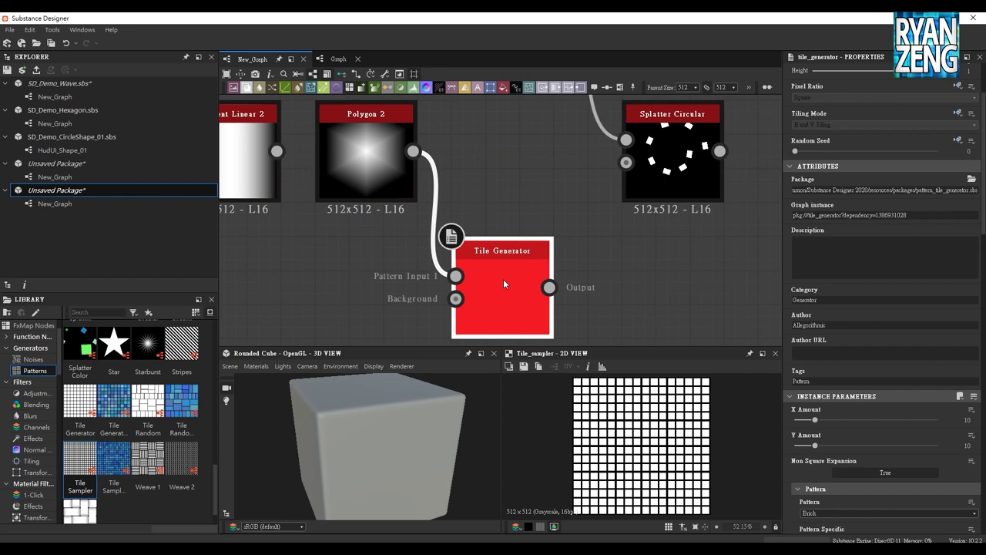
{"action": "scroll", "coordinate": [641, 307], "scroll_direction": "down", "scroll_amount": 1}
{"action": "scroll", "coordinate": [617, 283], "scroll_direction": "down", "scroll_amount": 2}
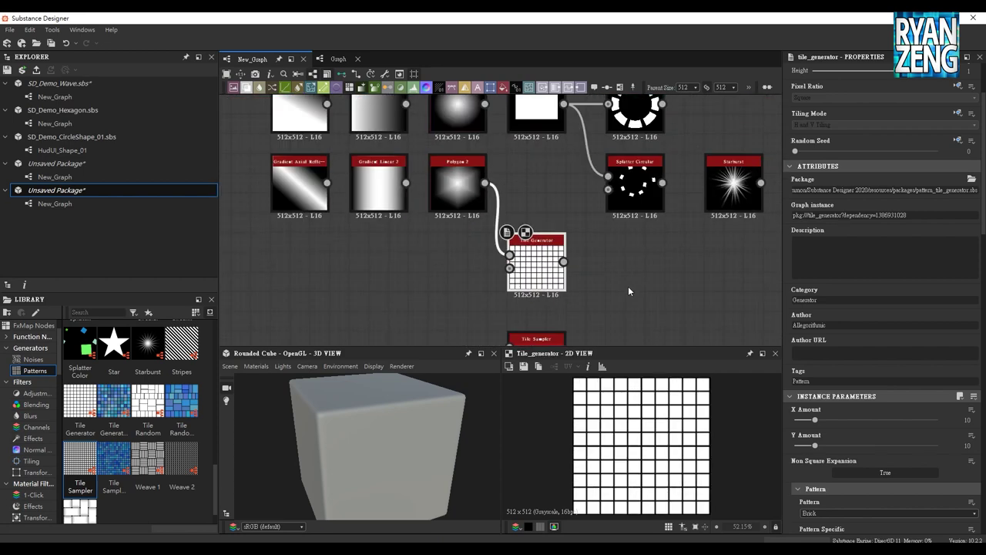
{"action": "scroll", "coordinate": [628, 290], "scroll_direction": "up", "scroll_amount": 1}
{"action": "scroll", "coordinate": [822, 369], "scroll_direction": "down", "scroll_amount": 1}
{"action": "scroll", "coordinate": [793, 462], "scroll_direction": "down", "scroll_amount": 2}
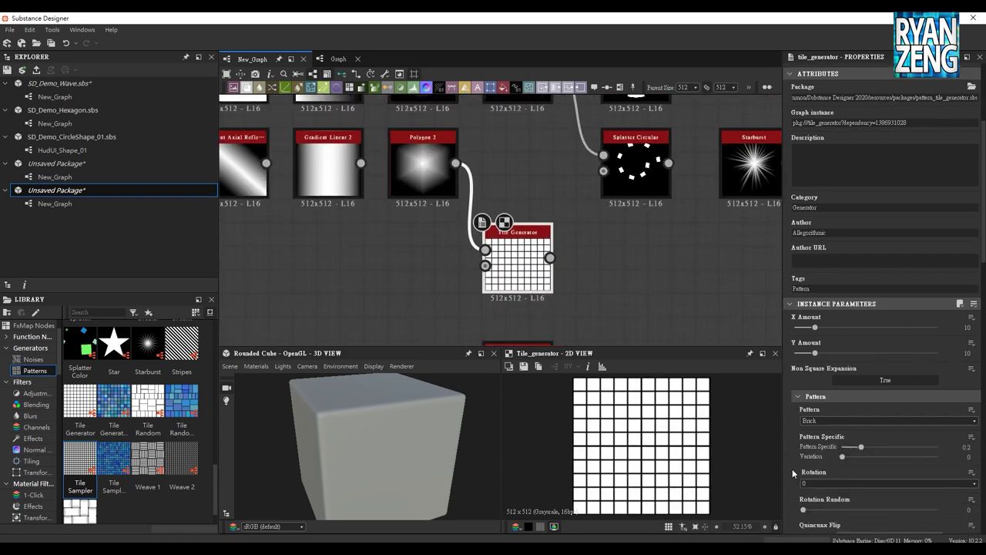
{"action": "left_click", "coordinate": [829, 420]}
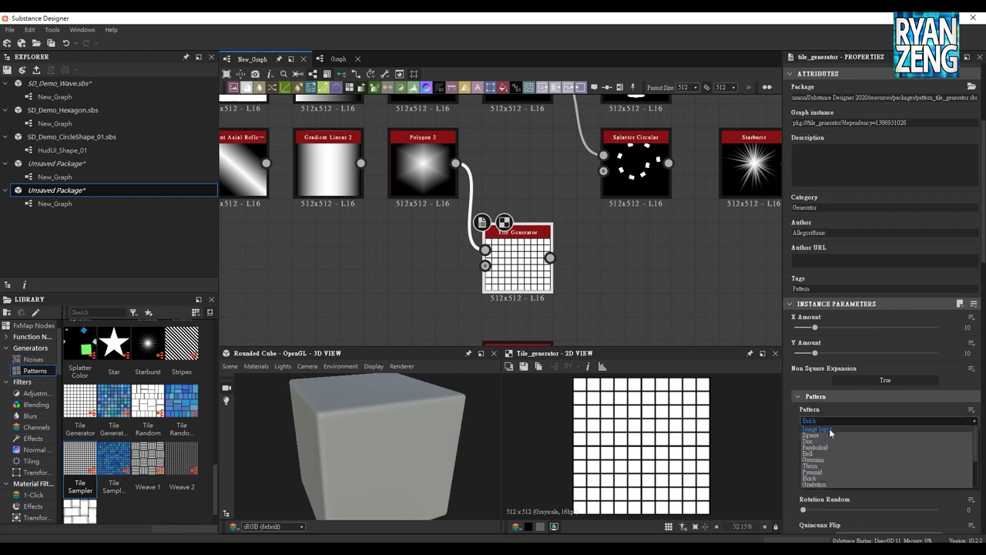
{"action": "left_click", "coordinate": [828, 428]}
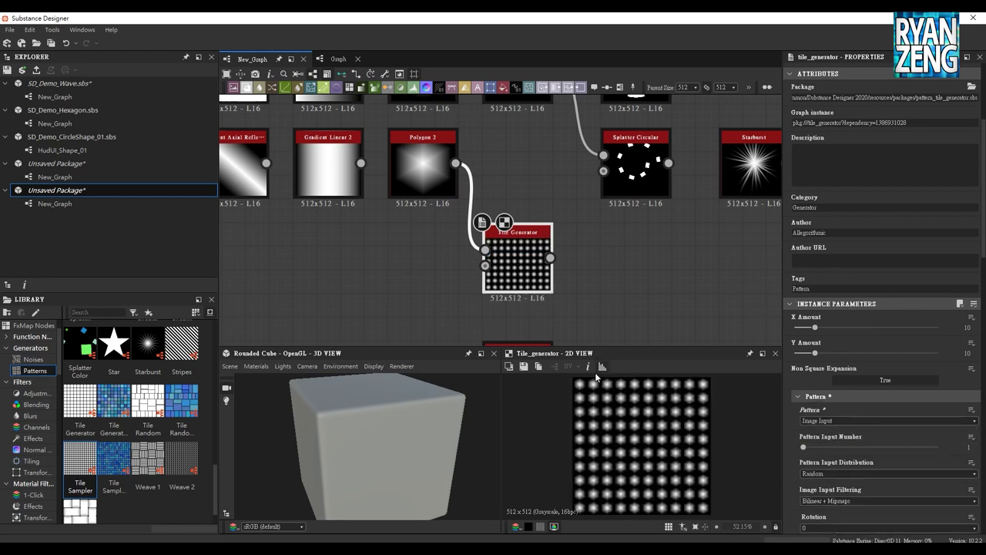
{"action": "double_click", "coordinate": [968, 328]}
{"action": "type", "text": "4"}
{"action": "double_click", "coordinate": [966, 352]}
{"action": "type", "text": "4"}
{"action": "key", "text": "Return"}
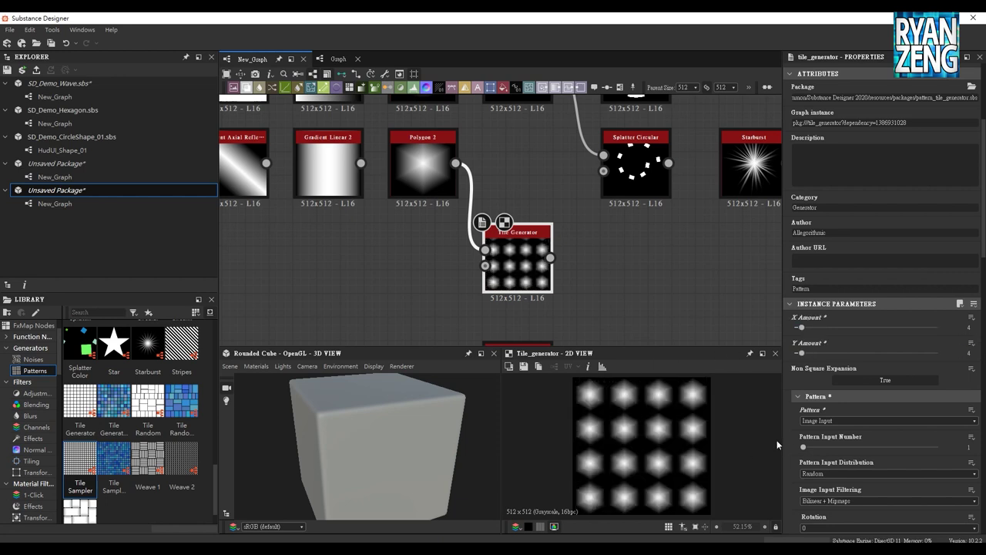
Raise Scale Random to 0.64 and Offset Random to full, keeping the offset seed at 0.
{"action": "scroll", "coordinate": [790, 426], "scroll_direction": "down", "scroll_amount": 2}
{"action": "scroll", "coordinate": [792, 419], "scroll_direction": "down", "scroll_amount": 2}
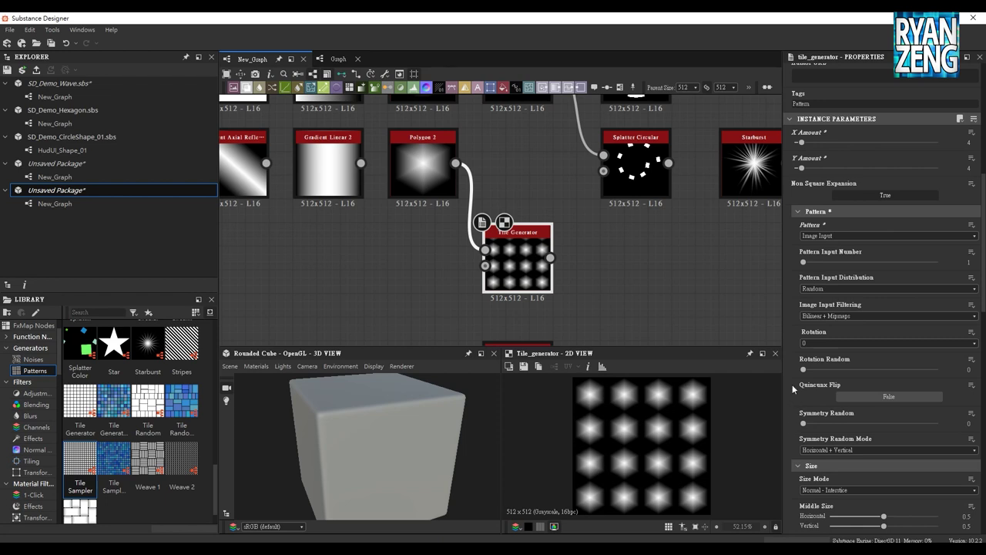
{"action": "scroll", "coordinate": [792, 384], "scroll_direction": "down", "scroll_amount": 1}
{"action": "scroll", "coordinate": [791, 387], "scroll_direction": "down", "scroll_amount": 1}
{"action": "scroll", "coordinate": [791, 389], "scroll_direction": "down", "scroll_amount": 1}
{"action": "scroll", "coordinate": [791, 392], "scroll_direction": "down", "scroll_amount": 1}
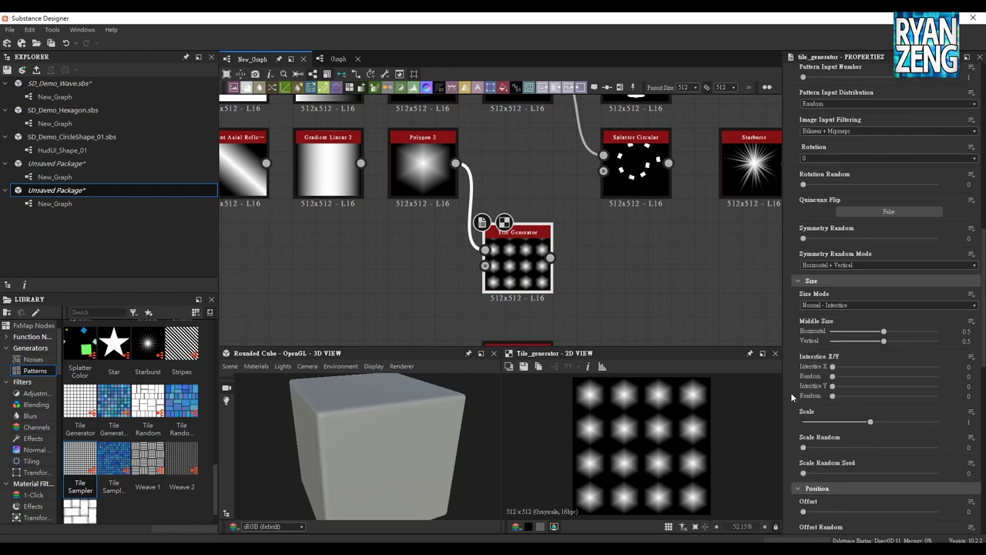
{"action": "scroll", "coordinate": [793, 341], "scroll_direction": "down", "scroll_amount": 1}
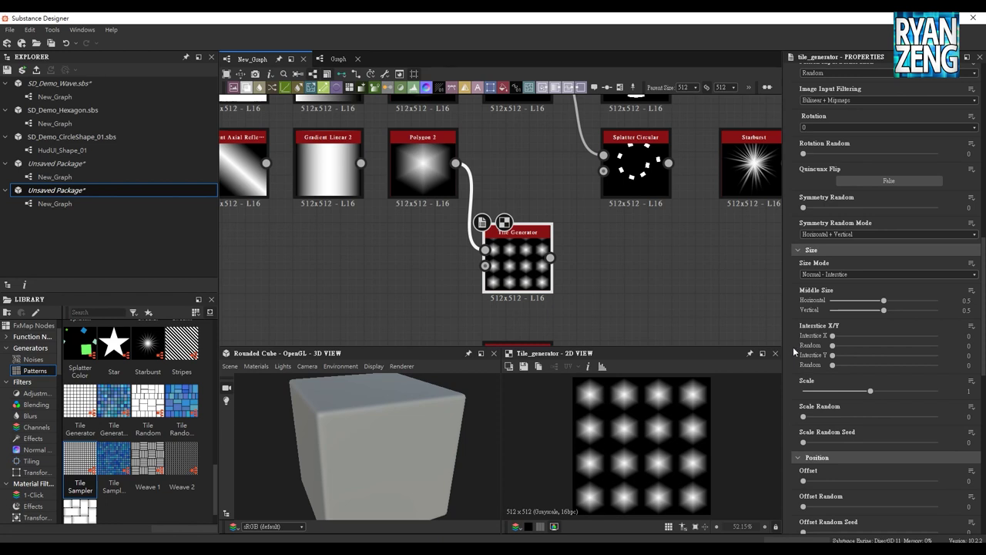
{"action": "scroll", "coordinate": [793, 352], "scroll_direction": "down", "scroll_amount": 1}
{"action": "scroll", "coordinate": [793, 352], "scroll_direction": "down", "scroll_amount": 1}
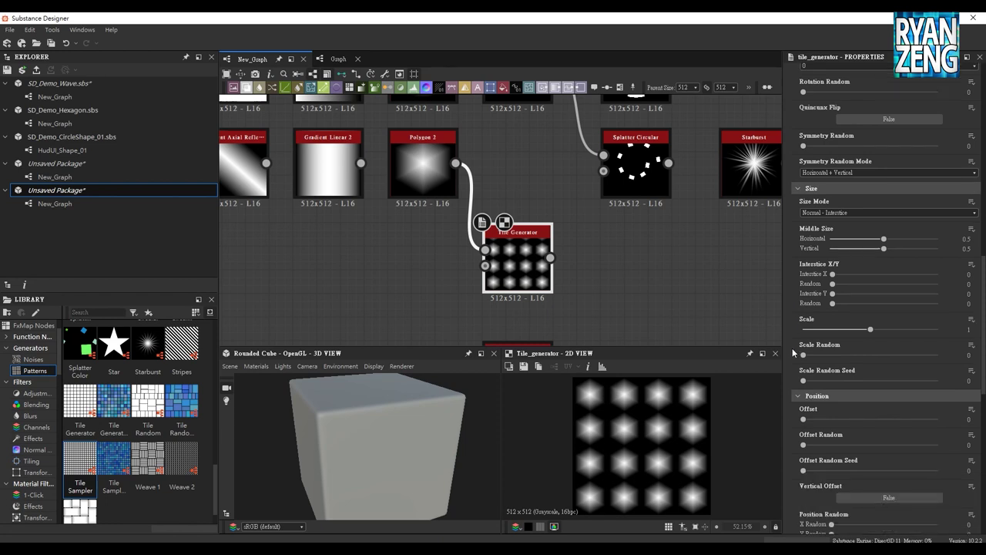
{"action": "left_click_drag", "start_coordinate": [804, 355], "coordinate": [889, 355]}
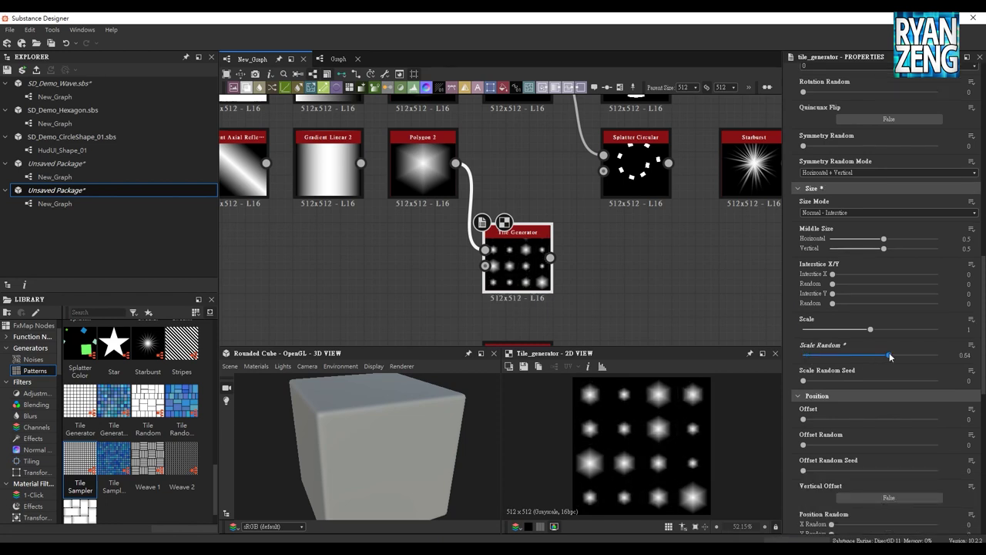
{"action": "scroll", "coordinate": [804, 344], "scroll_direction": "down", "scroll_amount": 2}
{"action": "left_click_drag", "start_coordinate": [803, 383], "coordinate": [937, 383]}
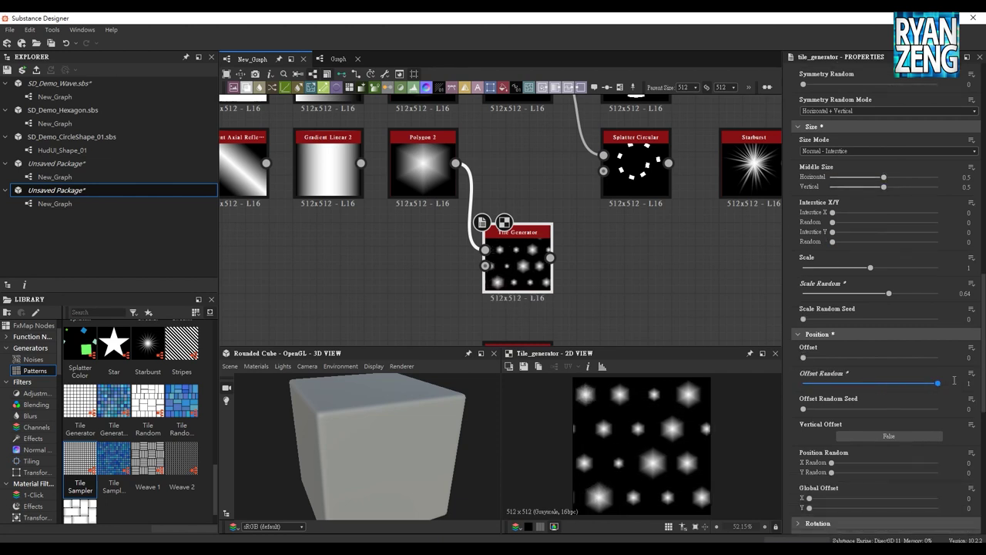
{"action": "left_click", "coordinate": [811, 409]}
{"action": "left_click_drag", "start_coordinate": [811, 409], "coordinate": [798, 416]}
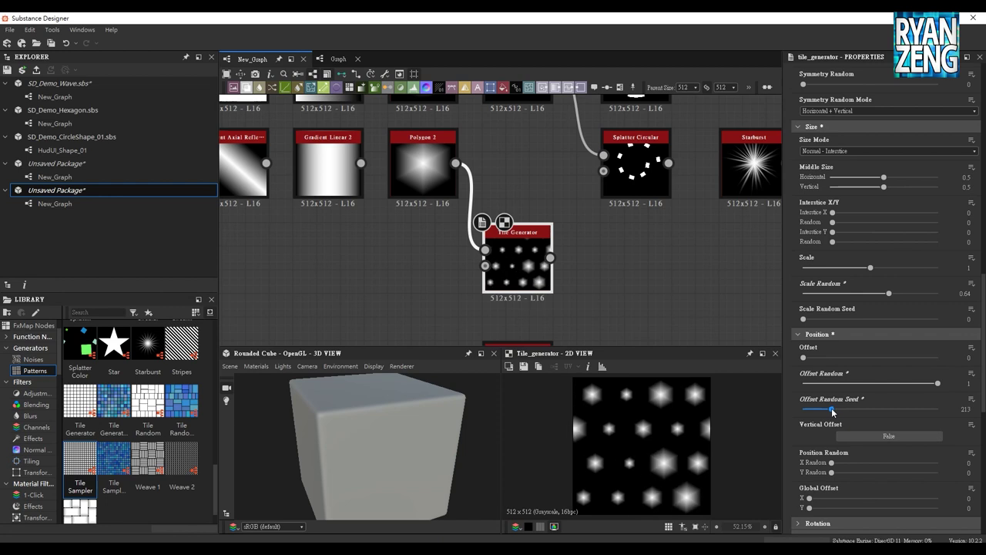
Add random X position scatter, trying and then undoing a Global Offset X shift.
{"action": "scroll", "coordinate": [794, 423], "scroll_direction": "down", "scroll_amount": 3}
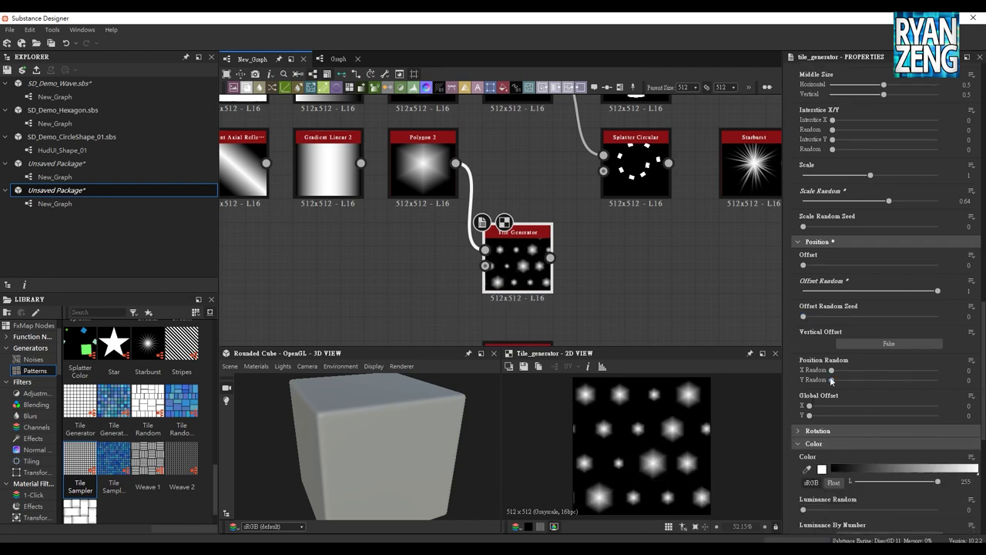
{"action": "mouse_move", "coordinate": [832, 370]}
{"action": "left_mouse_down"}
{"action": "mouse_move", "coordinate": [866, 369]}
{"action": "mouse_move", "coordinate": [854, 380]}
{"action": "left_mouse_up"}
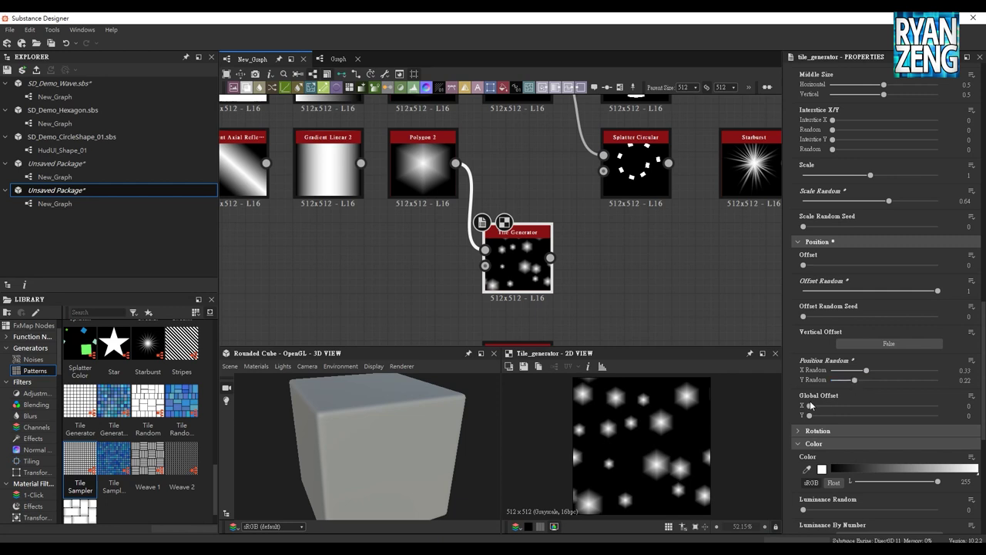
{"action": "left_click_drag", "start_coordinate": [809, 406], "coordinate": [880, 406]}
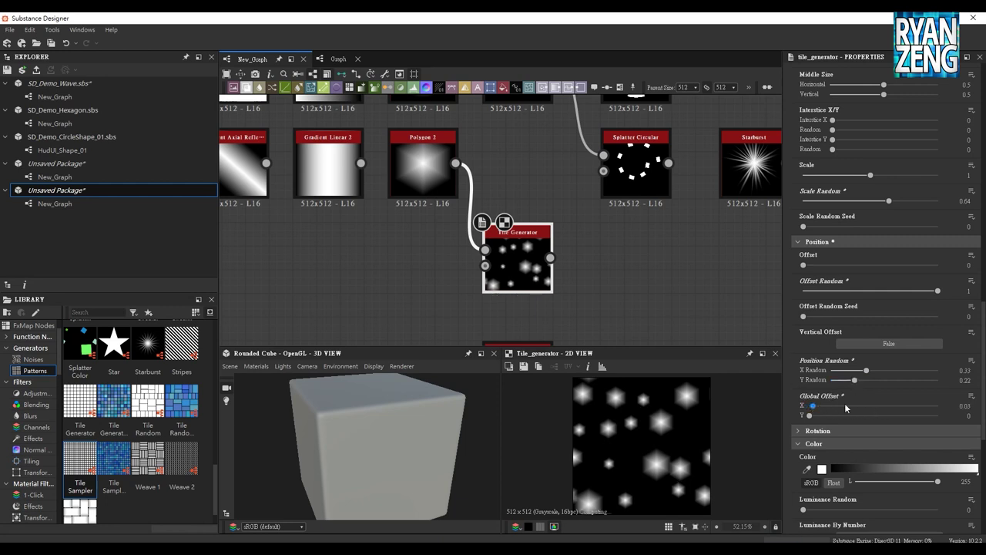
{"action": "key", "text": "ctrl+z"}
Set Rotation Random to 1 and Luminance Random to 0.38 for the tiles.
{"action": "scroll", "coordinate": [799, 416], "scroll_direction": "down", "scroll_amount": 2}
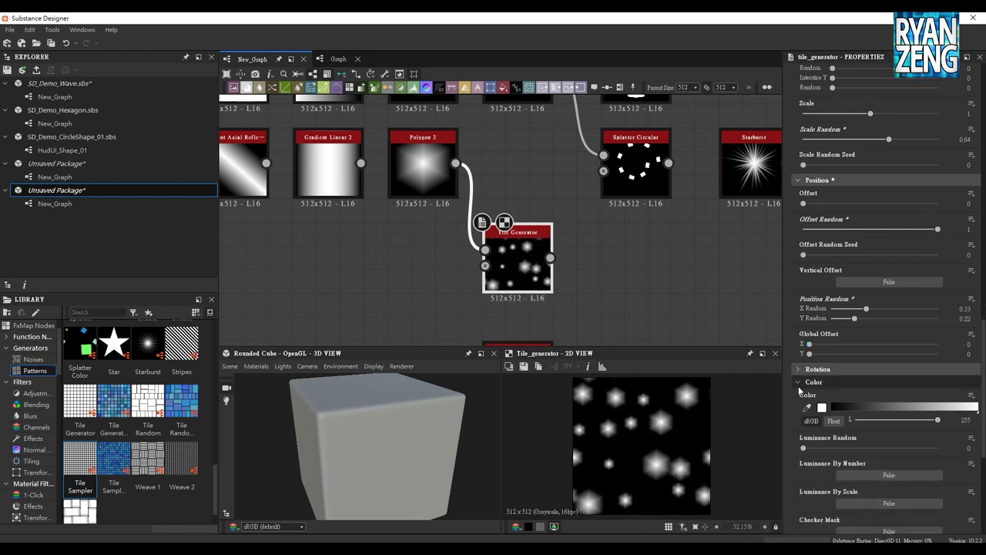
{"action": "left_click", "coordinate": [800, 371]}
{"action": "left_click_drag", "start_coordinate": [803, 436], "coordinate": [806, 436]}
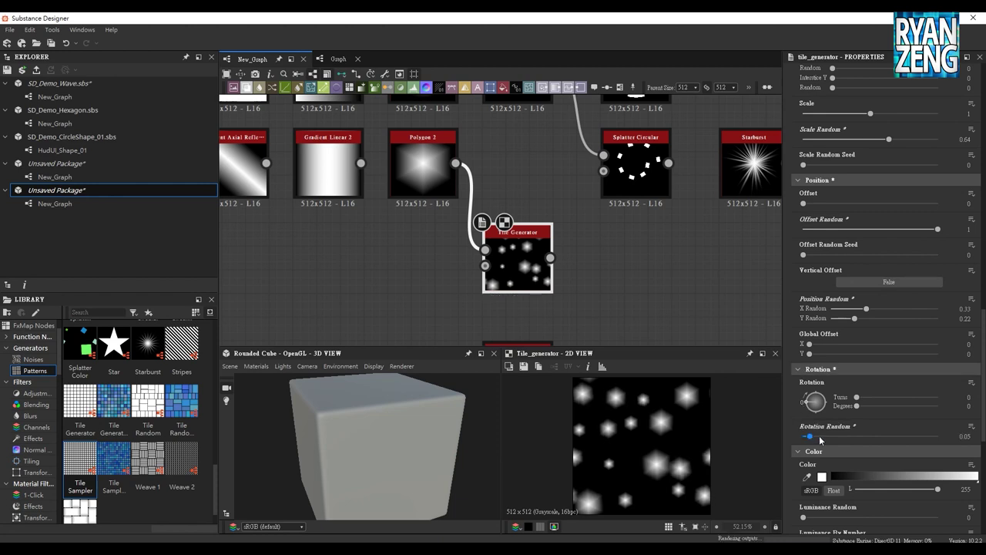
{"action": "left_click_drag", "start_coordinate": [806, 436], "coordinate": [940, 436]}
{"action": "scroll", "coordinate": [793, 416], "scroll_direction": "down", "scroll_amount": 2}
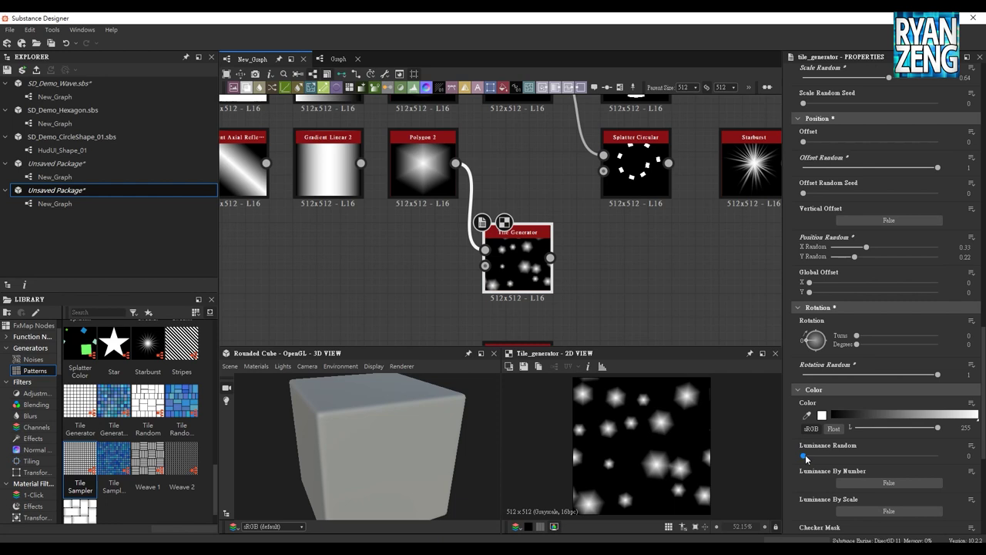
{"action": "scroll", "coordinate": [806, 458], "scroll_direction": "down", "scroll_amount": 1}
{"action": "mouse_move", "coordinate": [803, 425]}
{"action": "left_mouse_down"}
{"action": "mouse_move", "coordinate": [870, 425]}
{"action": "mouse_move", "coordinate": [854, 426]}
{"action": "left_mouse_up"}
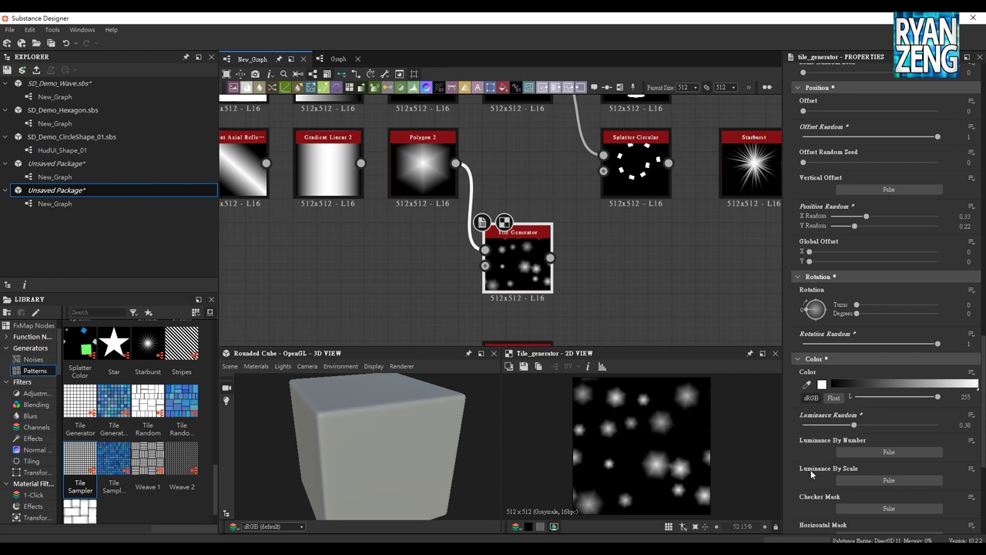
{"action": "scroll", "coordinate": [810, 473], "scroll_direction": "down", "scroll_amount": 4}
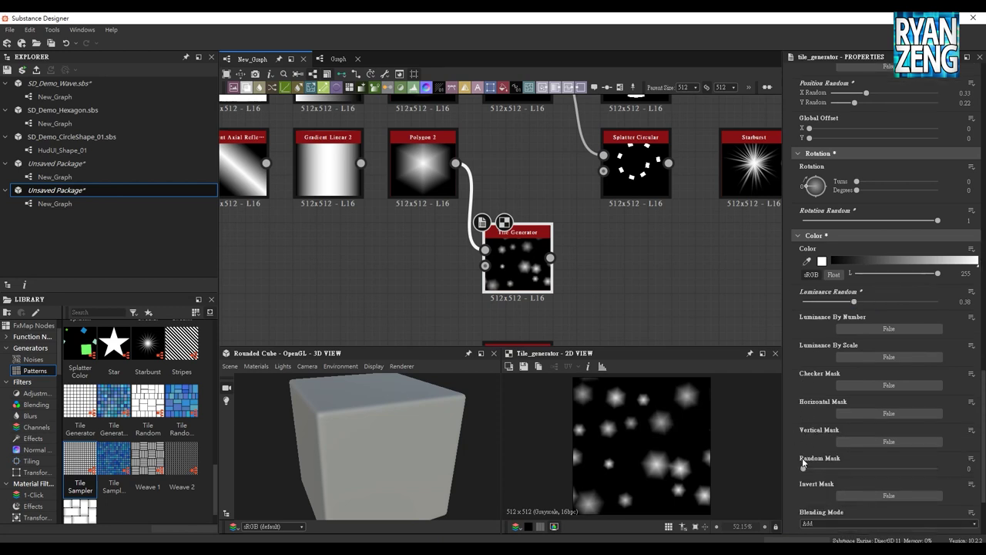
Try the Tile Generator's Checker Mask, then switch it back off.
{"action": "left_click", "coordinate": [868, 383]}
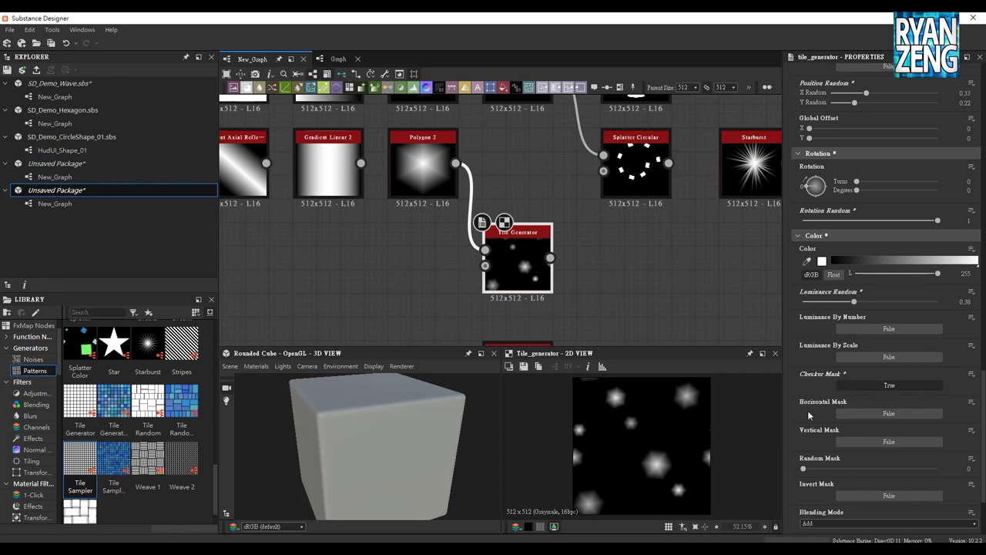
{"action": "left_click", "coordinate": [871, 385]}
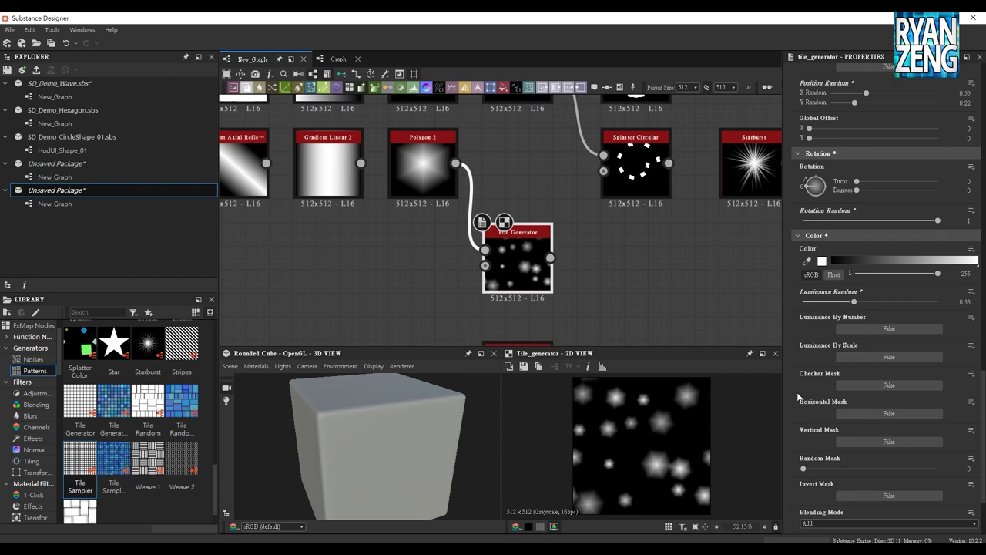
{"action": "scroll", "coordinate": [808, 388], "scroll_direction": "up", "scroll_amount": 5}
{"action": "scroll", "coordinate": [800, 397], "scroll_direction": "up", "scroll_amount": 5}
Remove the random tile offset and the random X position scatter.
{"action": "left_click_drag", "start_coordinate": [937, 321], "coordinate": [803, 321]}
{"action": "mouse_move", "coordinate": [866, 401]}
{"action": "left_mouse_down"}
{"action": "mouse_move", "coordinate": [803, 400]}
{"action": "mouse_move", "coordinate": [807, 410]}
{"action": "left_mouse_up"}
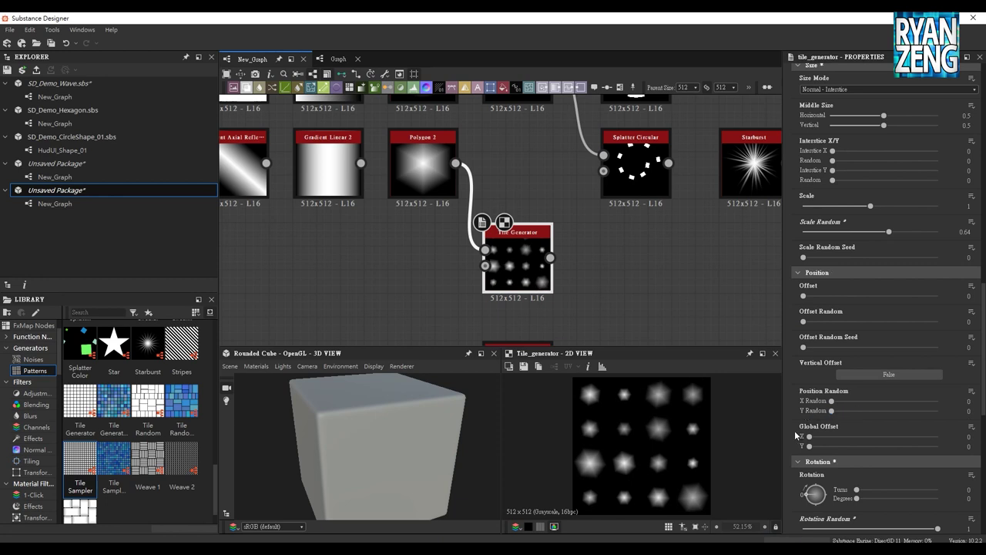
{"action": "scroll", "coordinate": [787, 430], "scroll_direction": "down", "scroll_amount": 6}
{"action": "scroll", "coordinate": [787, 430], "scroll_direction": "down", "scroll_amount": 2}
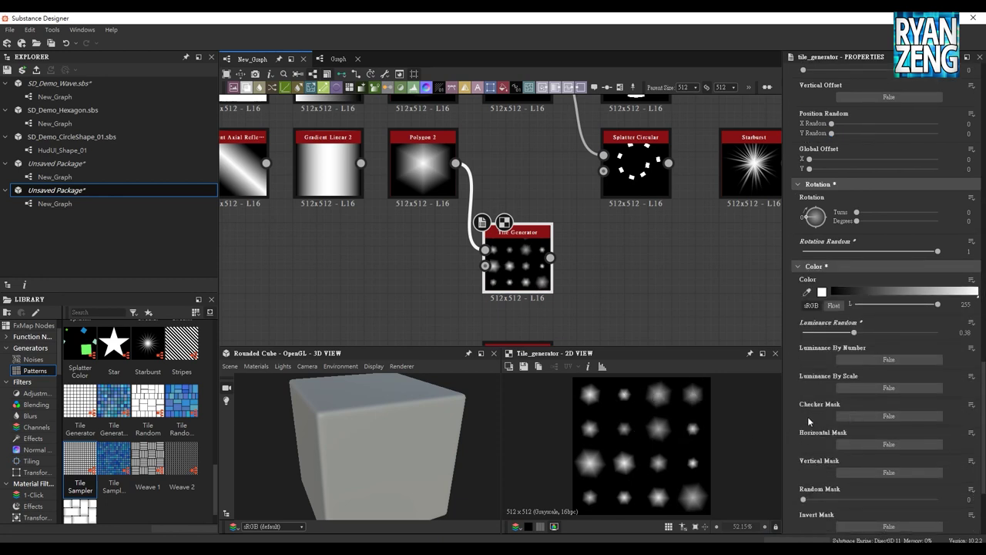
Retest Checker Mask, then leave it False so every 4×4 cell shows a hexagon.
{"action": "left_click", "coordinate": [868, 417]}
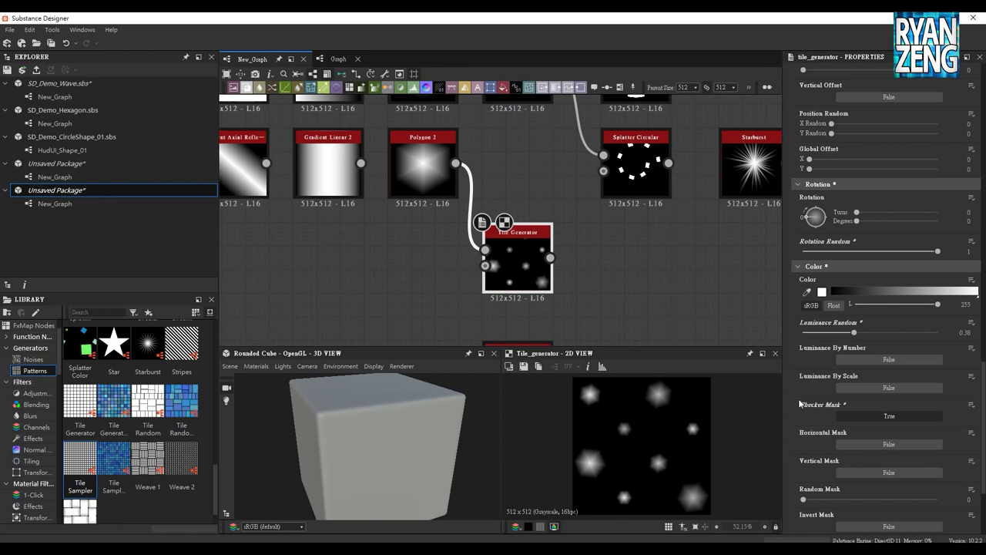
{"action": "scroll", "coordinate": [789, 421], "scroll_direction": "down", "scroll_amount": 2}
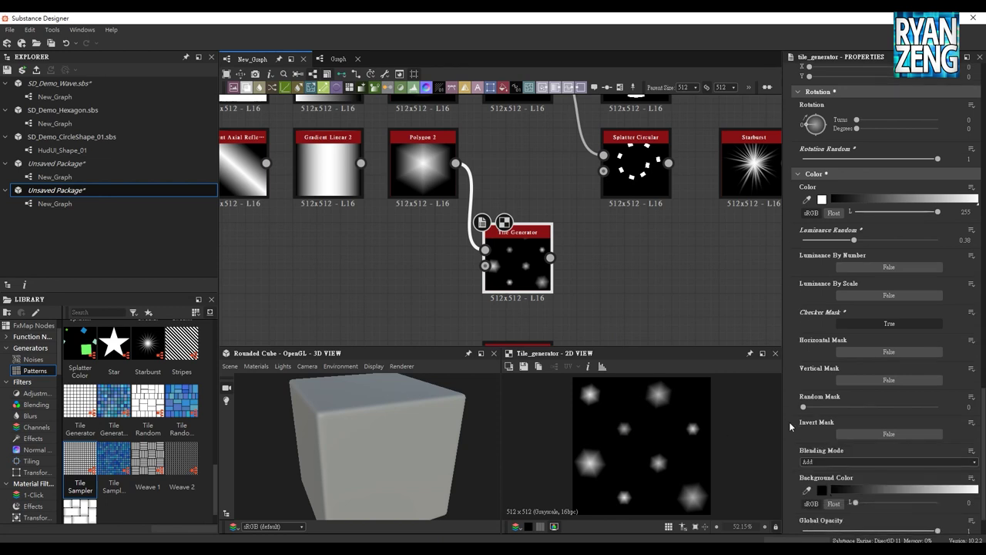
{"action": "scroll", "coordinate": [789, 421], "scroll_direction": "down", "scroll_amount": 2}
{"action": "scroll", "coordinate": [789, 422], "scroll_direction": "up", "scroll_amount": 2}
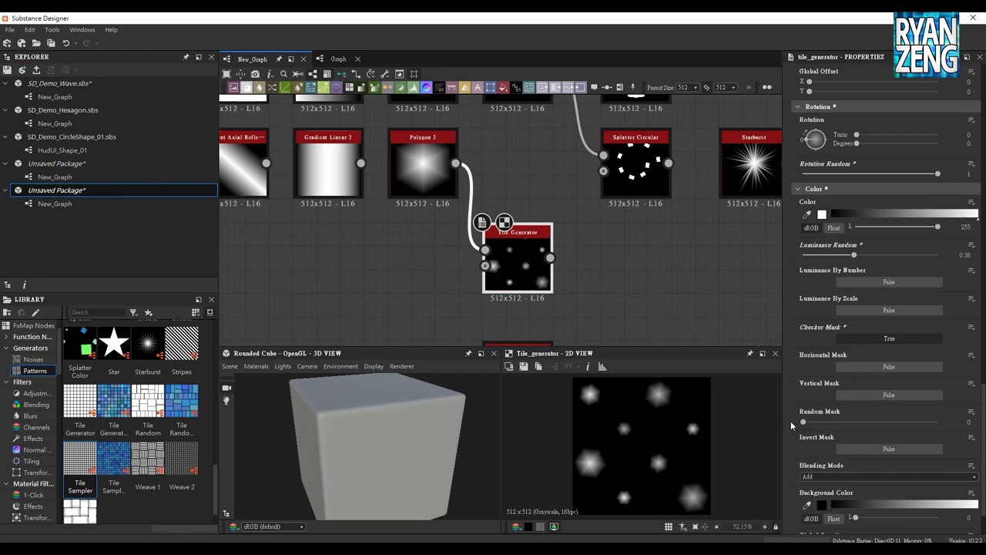
{"action": "left_click", "coordinate": [886, 341]}
{"action": "scroll", "coordinate": [822, 373], "scroll_direction": "up", "scroll_amount": 3}
{"action": "scroll", "coordinate": [822, 374], "scroll_direction": "up", "scroll_amount": 2}
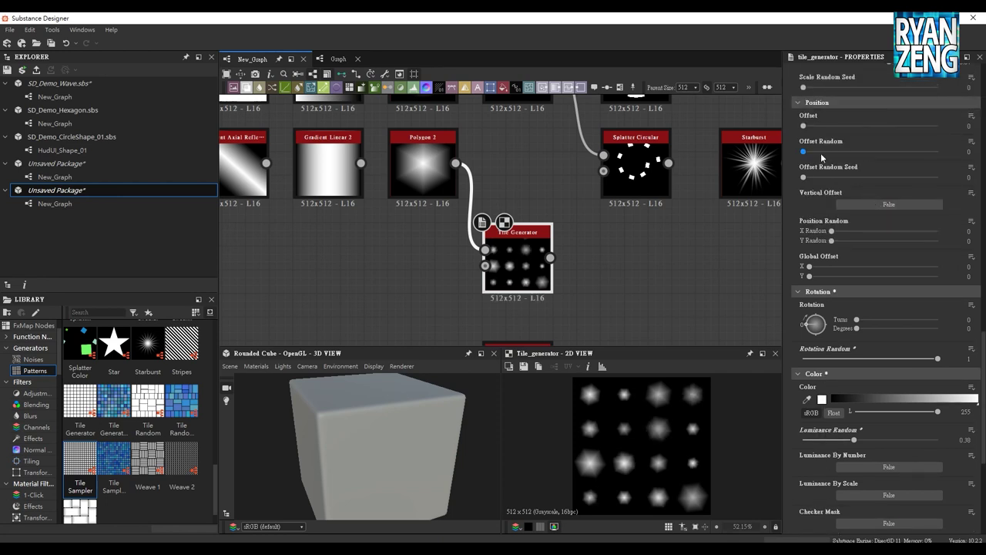
Set Offset Random 1, offset seed 133, X Random 0.63 and Y Random 0.32.
{"action": "left_click_drag", "start_coordinate": [804, 152], "coordinate": [938, 152]}
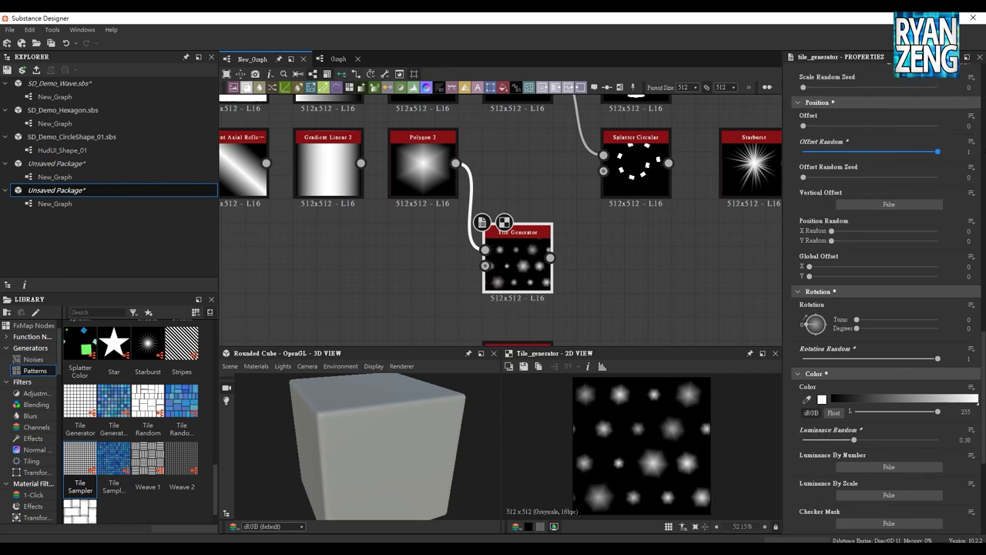
{"action": "left_click_drag", "start_coordinate": [803, 177], "coordinate": [821, 177]}
{"action": "left_click_drag", "start_coordinate": [832, 231], "coordinate": [899, 231]}
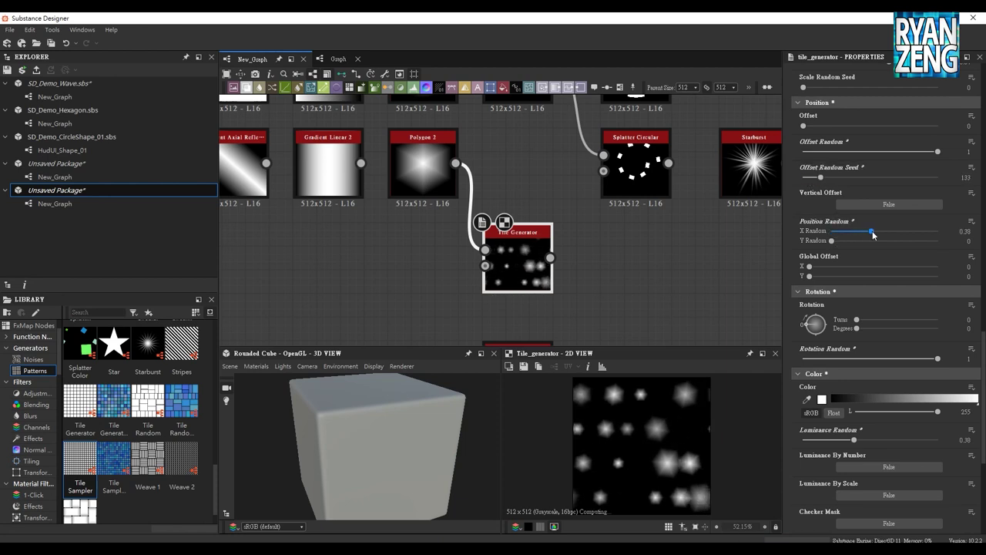
{"action": "left_click_drag", "start_coordinate": [831, 240], "coordinate": [865, 240]}
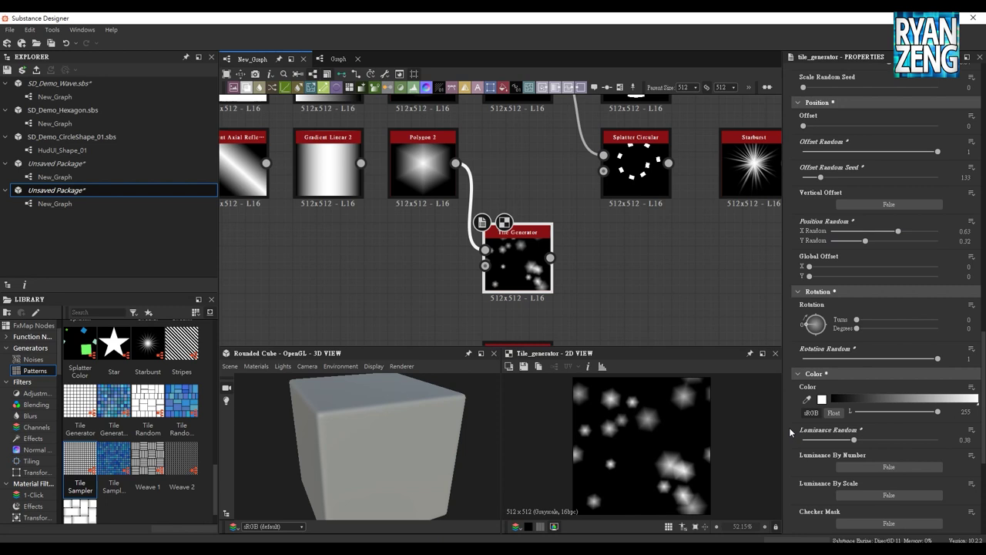
Switch Blending Mode to Add Sub after trying Max, leaving opacity at 1.
{"action": "scroll", "coordinate": [790, 427], "scroll_direction": "down", "scroll_amount": 5}
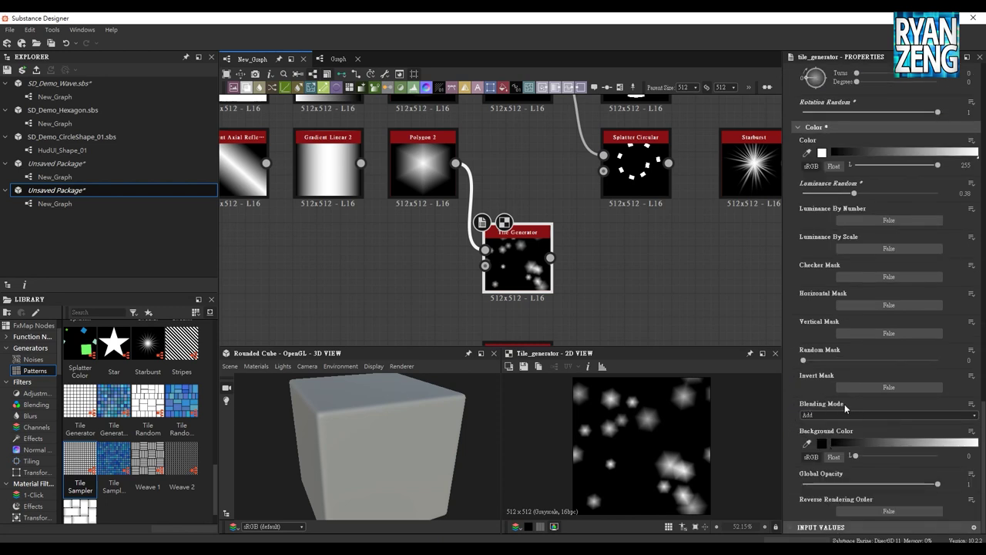
{"action": "scroll", "coordinate": [668, 466], "scroll_direction": "up", "scroll_amount": 2}
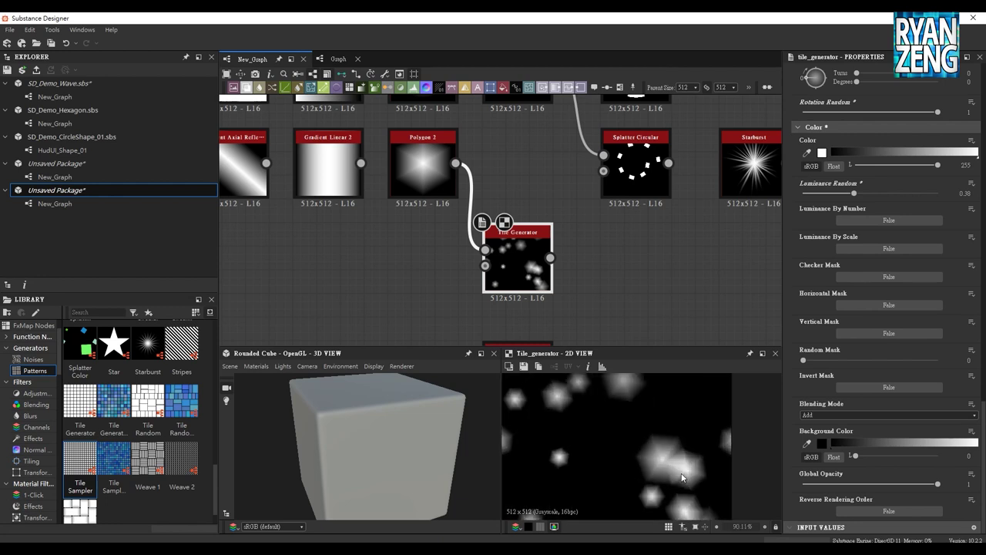
{"action": "scroll", "coordinate": [668, 466], "scroll_direction": "up", "scroll_amount": 1}
{"action": "left_click", "coordinate": [808, 415]}
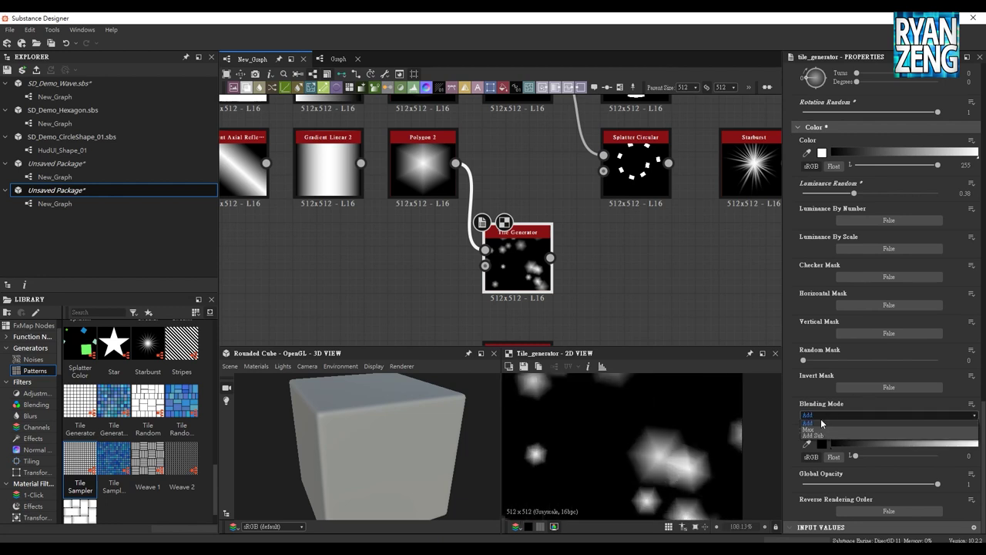
{"action": "left_click", "coordinate": [814, 428]}
{"action": "left_click", "coordinate": [816, 417]}
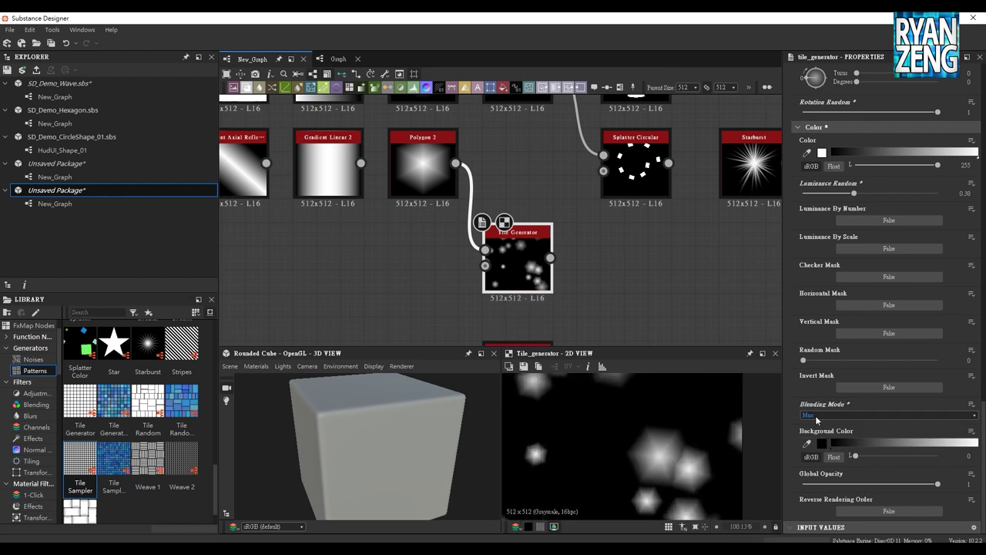
{"action": "left_click", "coordinate": [808, 416]}
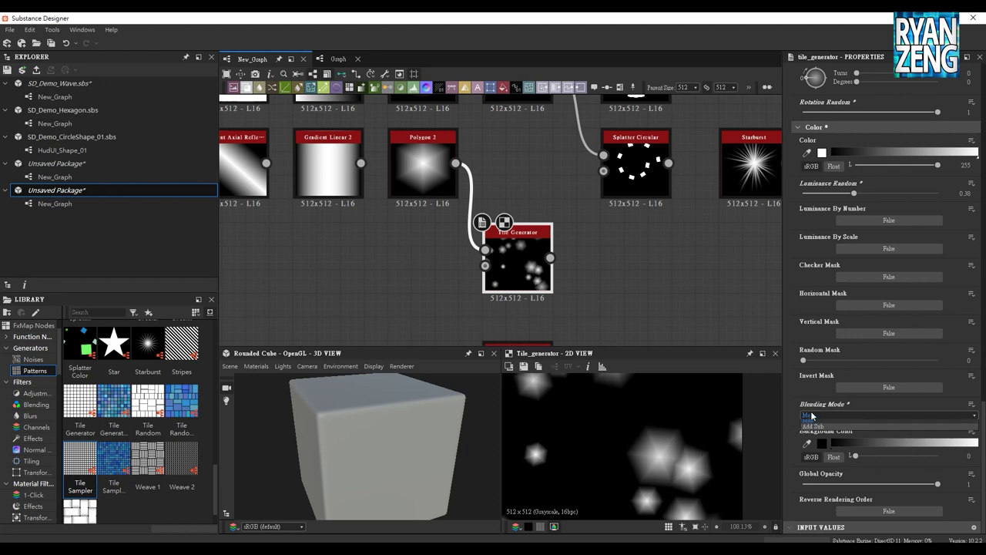
{"action": "left_click", "coordinate": [816, 437]}
{"action": "scroll", "coordinate": [689, 422], "scroll_direction": "down", "scroll_amount": 2}
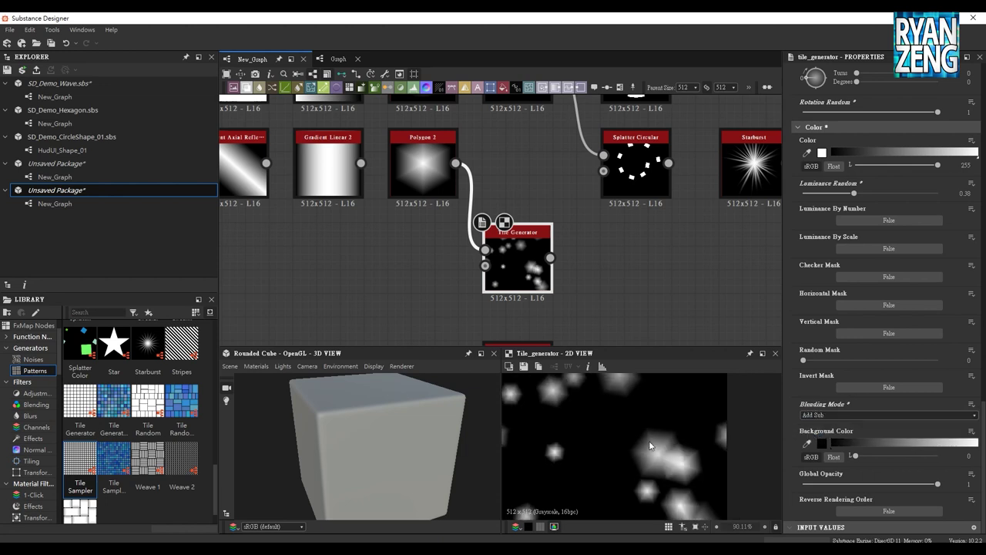
{"action": "scroll", "coordinate": [649, 445], "scroll_direction": "down", "scroll_amount": 2}
{"action": "left_click_drag", "start_coordinate": [808, 483], "coordinate": [938, 483]}
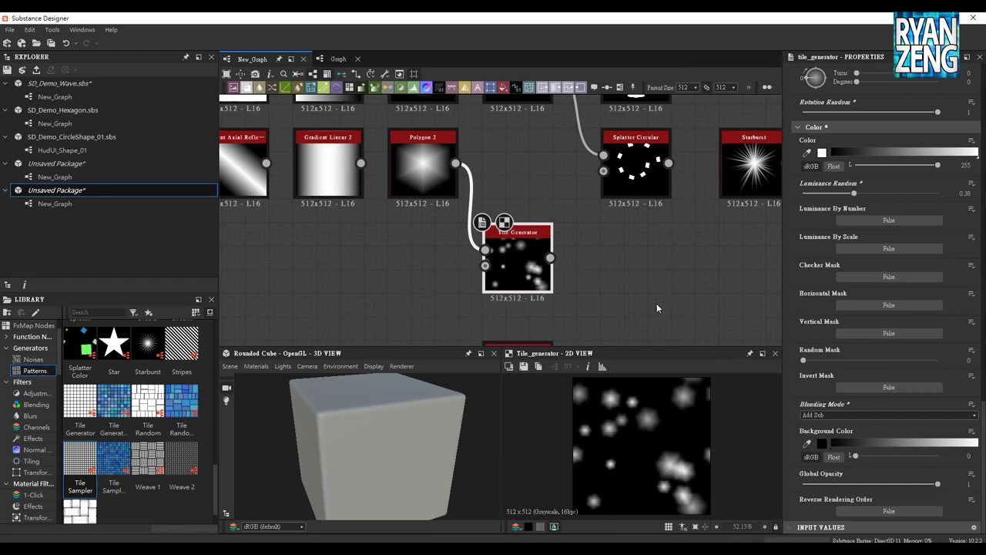
{"action": "middle_click_drag", "start_coordinate": [646, 290], "coordinate": [555, 289]}
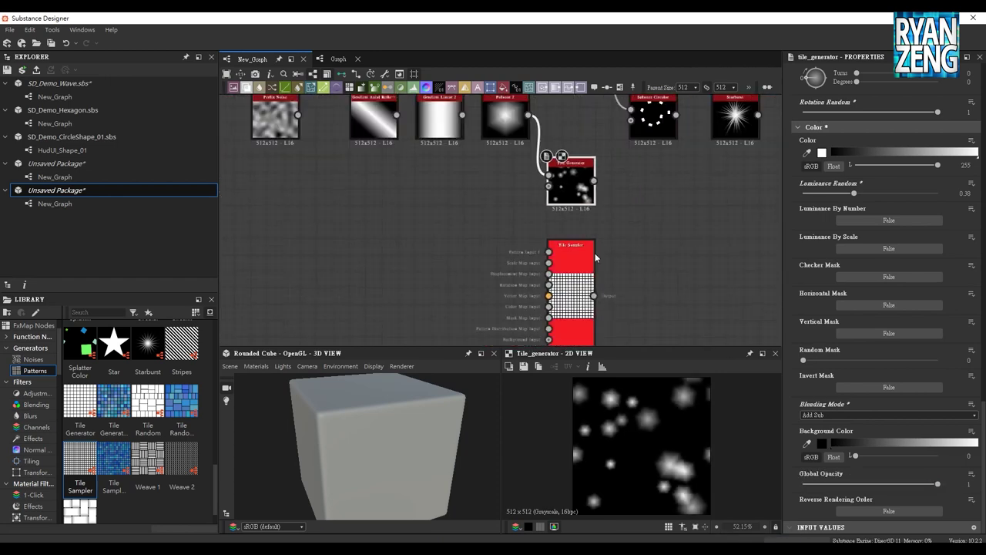
Connect Polygon 2's output to Tile Sampler's Pattern Input 1 and show the Tile Sampler preview.
{"action": "middle_click_drag", "start_coordinate": [554, 290], "coordinate": [564, 221]}
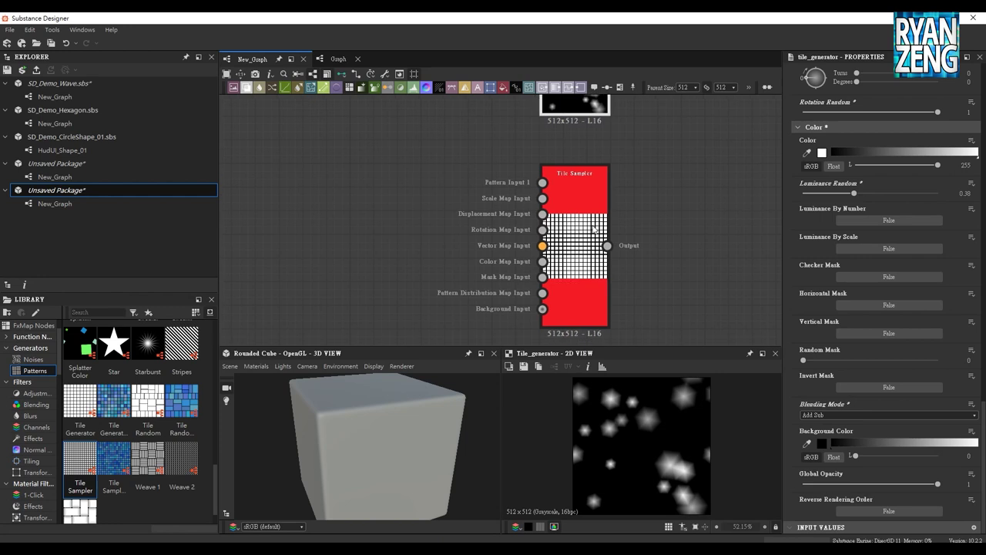
{"action": "middle_click_drag", "start_coordinate": [507, 151], "coordinate": [533, 180]}
{"action": "left_click_drag", "start_coordinate": [509, 124], "coordinate": [539, 320]}
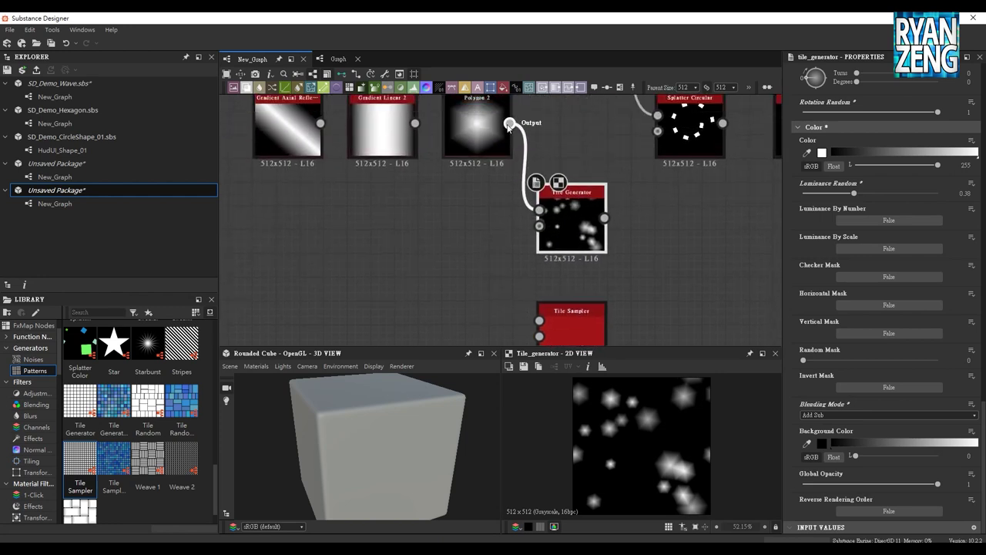
{"action": "mouse_move", "coordinate": [655, 333]}
{"action": "middle_mouse_down"}
{"action": "mouse_move", "coordinate": [603, 237]}
{"action": "mouse_move", "coordinate": [550, 224]}
{"action": "middle_mouse_up"}
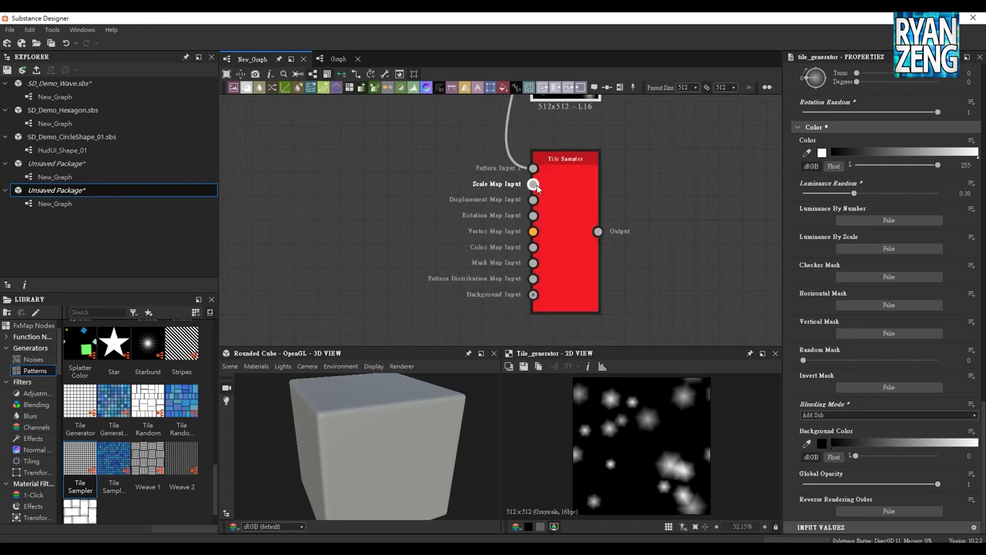
{"action": "mouse_move", "coordinate": [534, 185]}
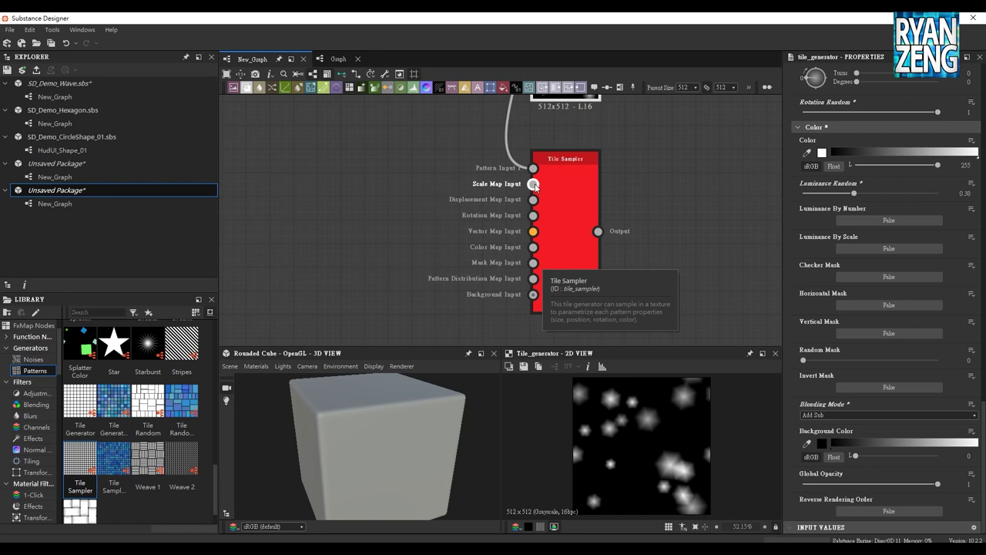
{"action": "double_click", "coordinate": [571, 197]}
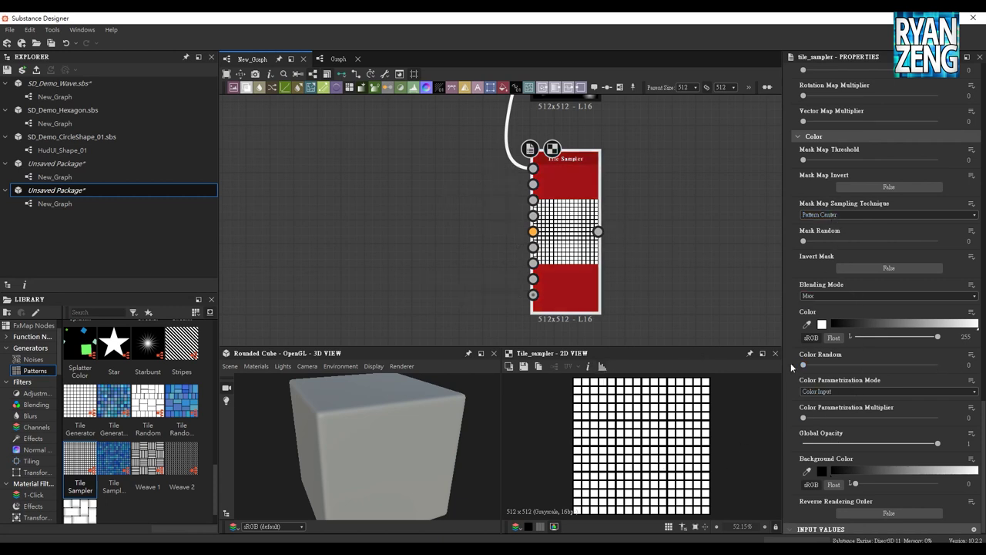
Switch the Tile Sampler's Pattern from squares to Pattern Input.
{"action": "scroll", "coordinate": [795, 317], "scroll_direction": "up", "scroll_amount": 2}
{"action": "scroll", "coordinate": [796, 316], "scroll_direction": "up", "scroll_amount": 5}
{"action": "scroll", "coordinate": [795, 317], "scroll_direction": "up", "scroll_amount": 3}
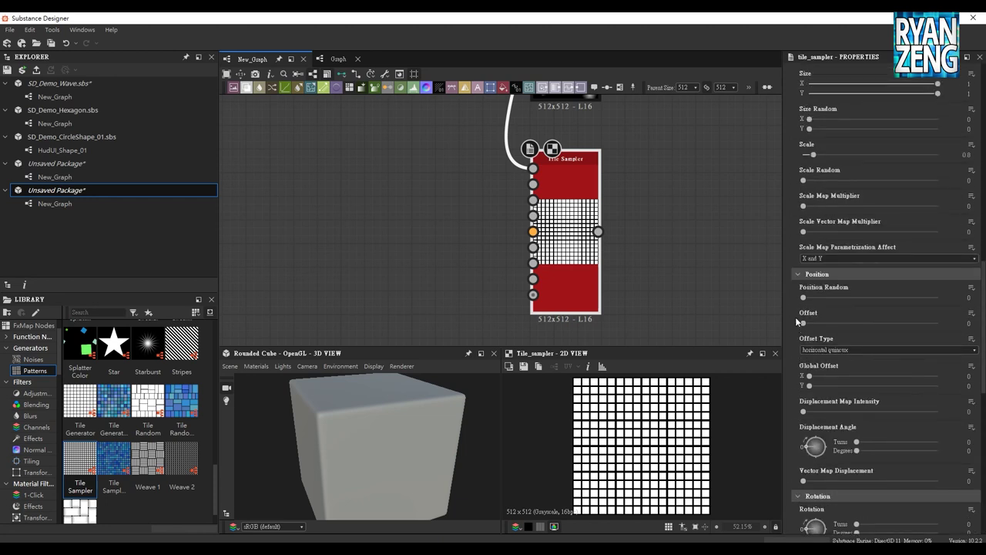
{"action": "scroll", "coordinate": [795, 316], "scroll_direction": "up", "scroll_amount": 3}
{"action": "scroll", "coordinate": [794, 262], "scroll_direction": "up", "scroll_amount": 2}
{"action": "scroll", "coordinate": [793, 262], "scroll_direction": "up", "scroll_amount": 2}
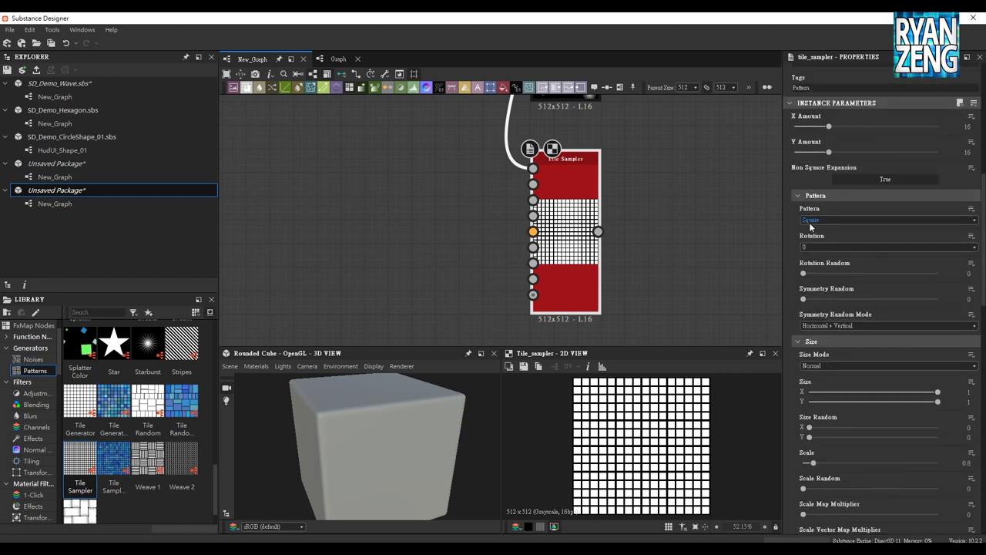
{"action": "left_click", "coordinate": [810, 221]}
{"action": "left_click", "coordinate": [823, 230]}
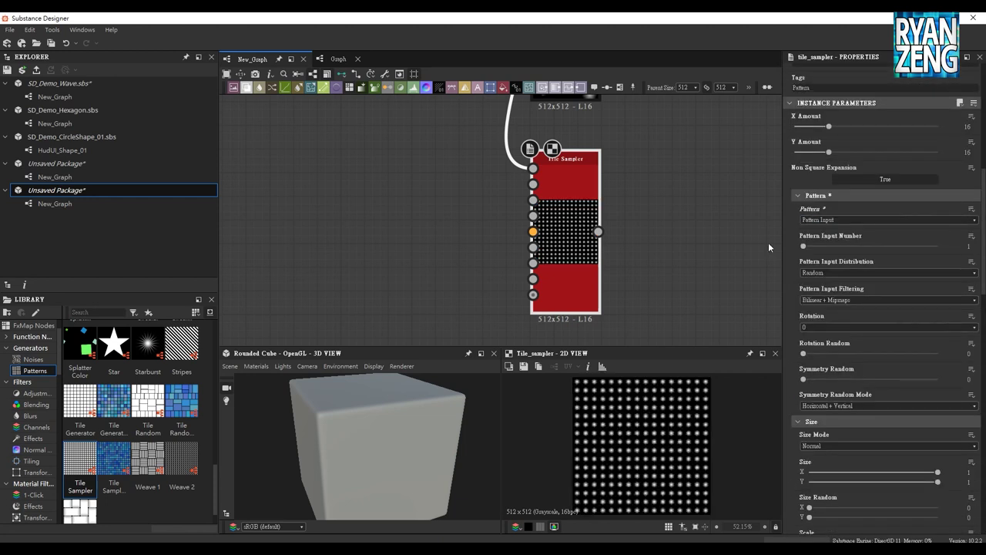
Set the Tile Sampler's X Amount and Y Amount to 8.
{"action": "double_click", "coordinate": [963, 126]}
{"action": "type", "text": "0"}
{"action": "key", "text": "Tab"}
{"action": "type", "text": "8"}
{"action": "key", "text": "Return"}
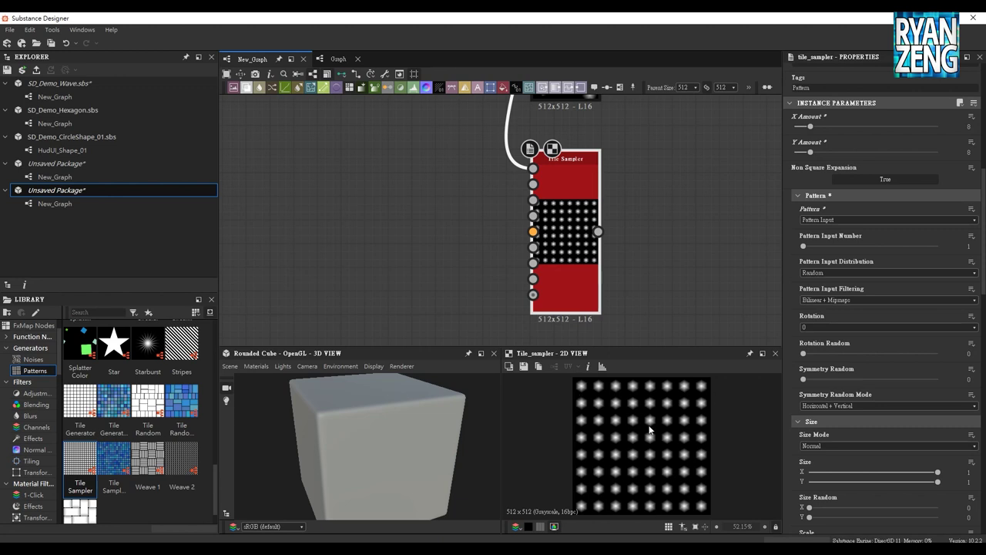
{"action": "mouse_move", "coordinate": [217, 485]}
{"action": "left_mouse_down"}
{"action": "mouse_move", "coordinate": [215, 372]}
{"action": "mouse_move", "coordinate": [215, 389]}
{"action": "left_mouse_up"}
Bring a Gradient Radial node in to feed the Tile Sampler, then review the Tile Sampler's settings.
{"action": "mouse_move", "coordinate": [80, 430]}
{"action": "left_mouse_down"}
{"action": "mouse_move", "coordinate": [391, 243]}
{"action": "mouse_move", "coordinate": [534, 266]}
{"action": "left_mouse_up"}
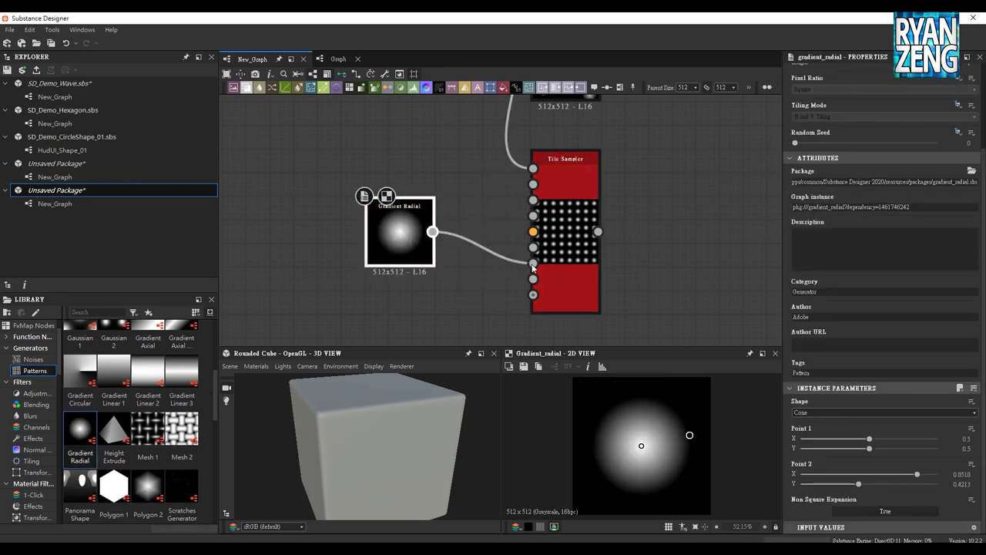
{"action": "left_click", "coordinate": [571, 248]}
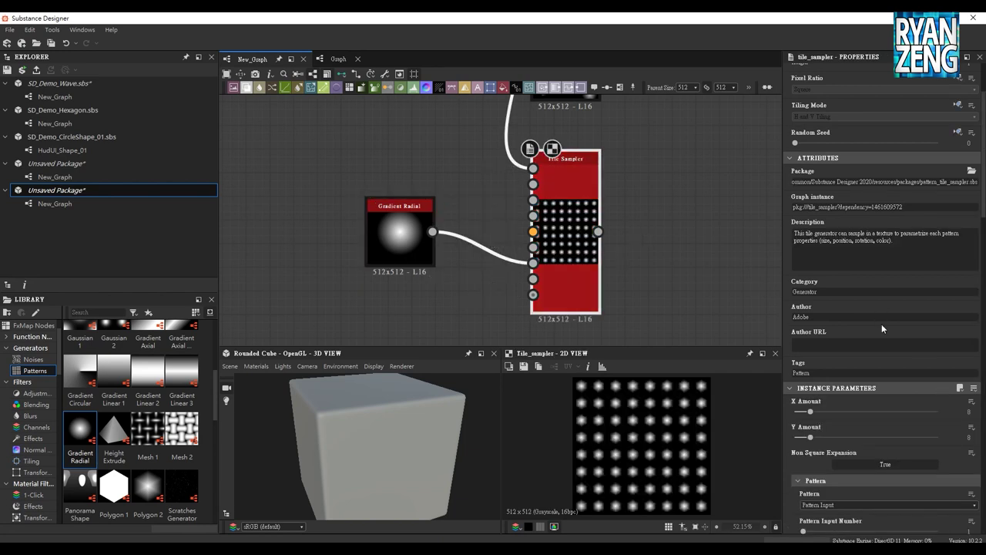
{"action": "scroll", "coordinate": [880, 316], "scroll_direction": "down", "scroll_amount": 3}
{"action": "scroll", "coordinate": [862, 301], "scroll_direction": "down", "scroll_amount": 2}
{"action": "scroll", "coordinate": [824, 323], "scroll_direction": "down", "scroll_amount": 2}
{"action": "scroll", "coordinate": [790, 347], "scroll_direction": "down", "scroll_amount": 3}
{"action": "scroll", "coordinate": [790, 349], "scroll_direction": "down", "scroll_amount": 3}
{"action": "scroll", "coordinate": [790, 349], "scroll_direction": "down", "scroll_amount": 2}
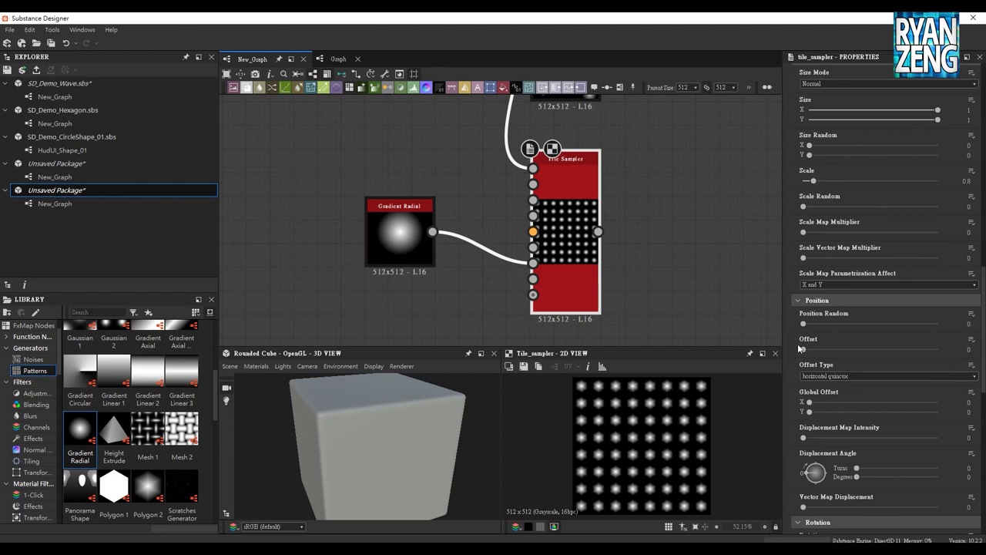
{"action": "scroll", "coordinate": [796, 324], "scroll_direction": "down", "scroll_amount": 2}
{"action": "scroll", "coordinate": [789, 325], "scroll_direction": "down", "scroll_amount": 4}
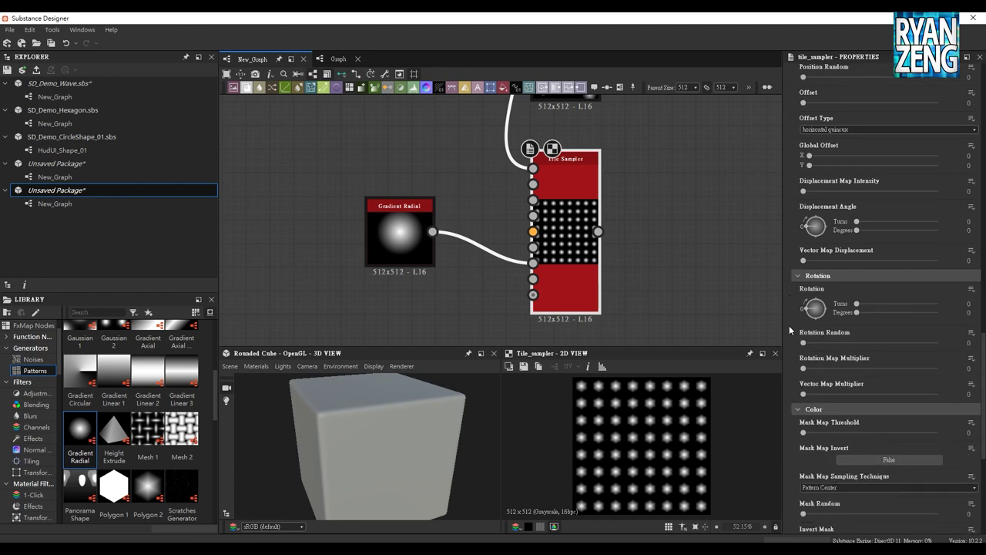
{"action": "scroll", "coordinate": [789, 325], "scroll_direction": "down", "scroll_amount": 3}
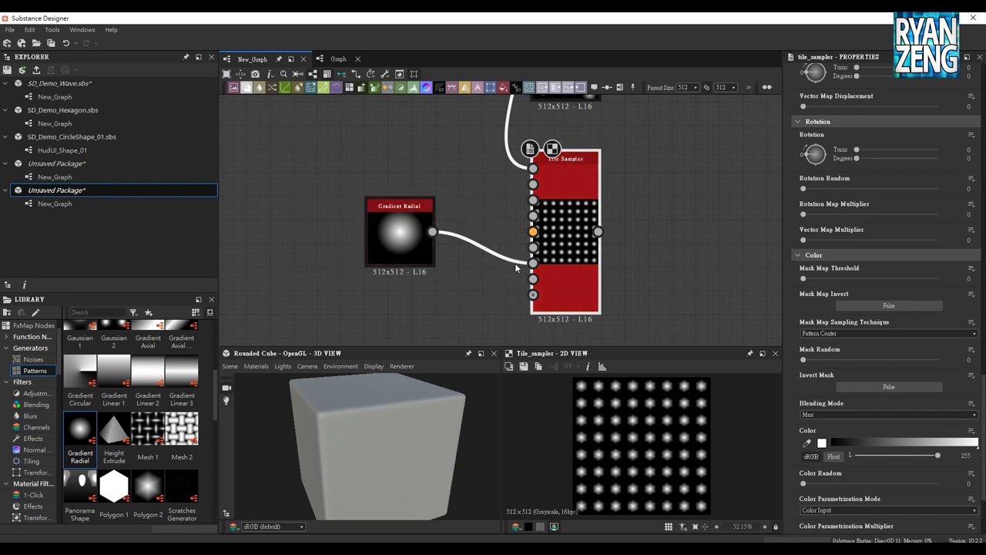
Try Mask Map Threshold values of 0.02 and 0.15, then settle on 0.05 for a diamond of dots.
{"action": "left_click", "coordinate": [425, 248]}
{"action": "left_click_drag", "start_coordinate": [804, 279], "coordinate": [806, 279]}
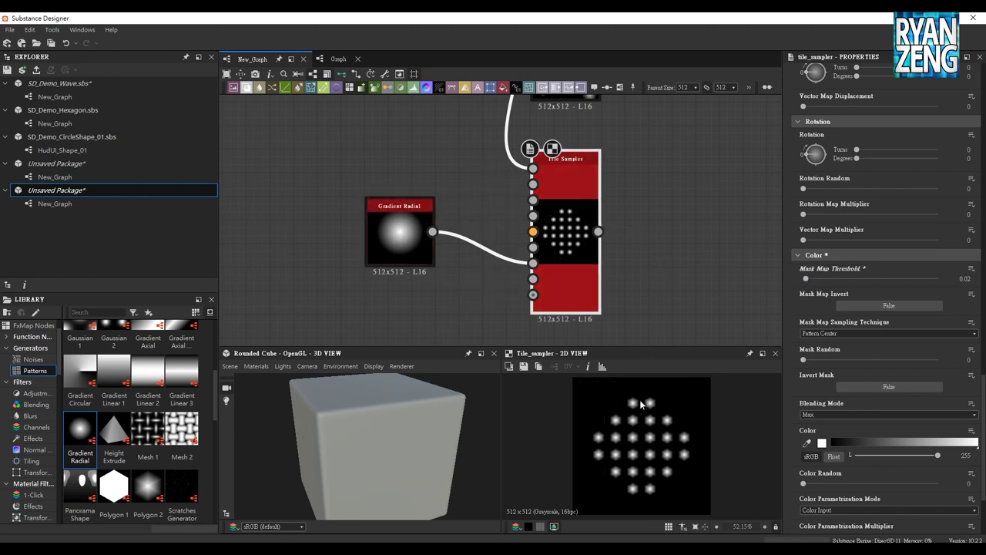
{"action": "left_click_drag", "start_coordinate": [806, 279], "coordinate": [823, 279]}
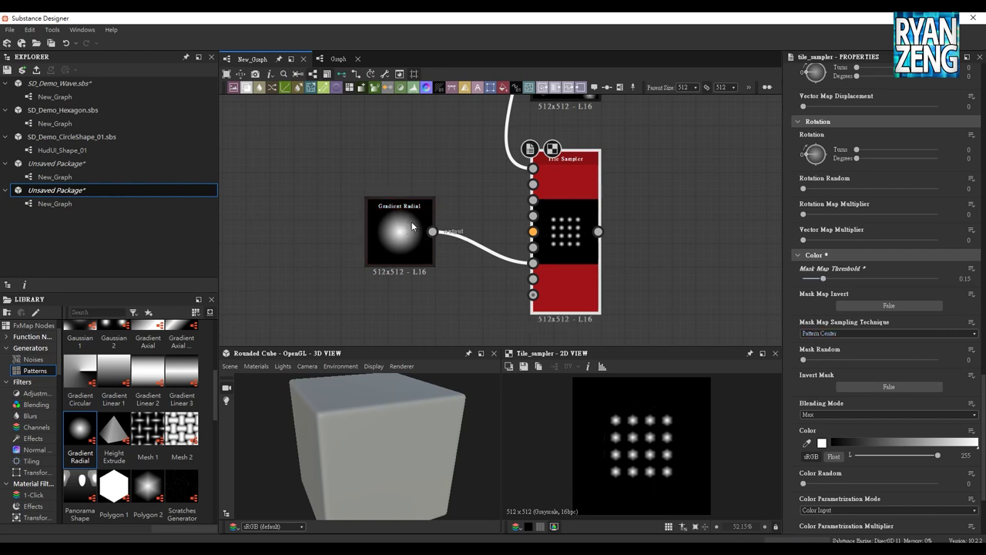
{"action": "mouse_move", "coordinate": [824, 279]}
{"action": "left_mouse_down"}
{"action": "mouse_move", "coordinate": [865, 280]}
{"action": "mouse_move", "coordinate": [802, 281]}
{"action": "mouse_move", "coordinate": [825, 285]}
{"action": "mouse_move", "coordinate": [810, 285]}
{"action": "left_mouse_up"}
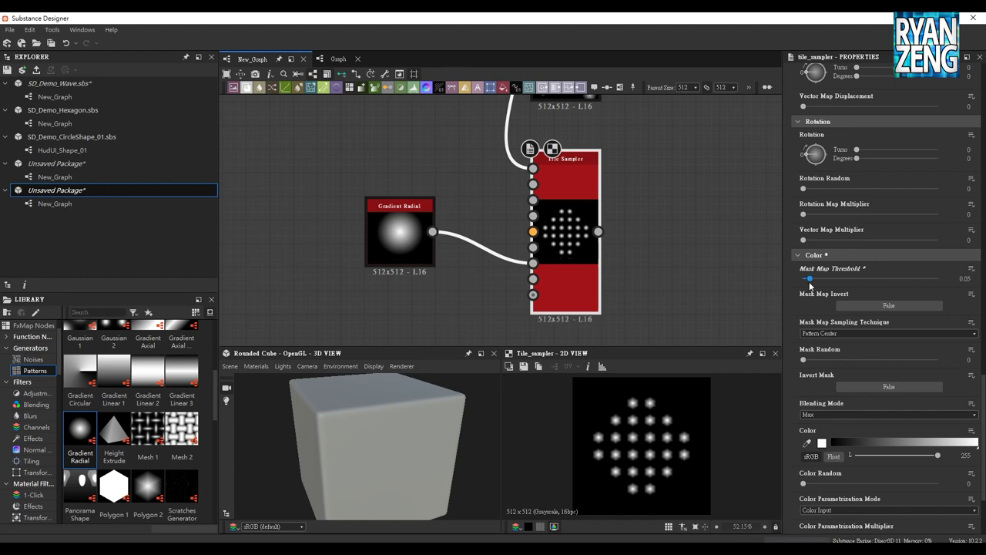
{"action": "middle_click_drag", "start_coordinate": [652, 269], "coordinate": [606, 256]}
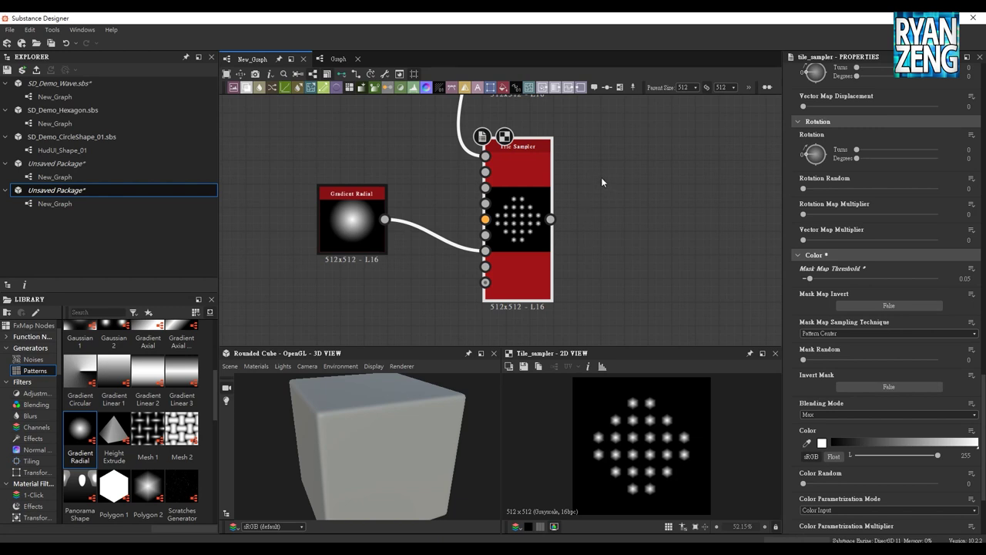
Pan up to the Tile Generator node and select it to show its settings.
{"action": "middle_click_drag", "start_coordinate": [602, 183], "coordinate": [530, 274]}
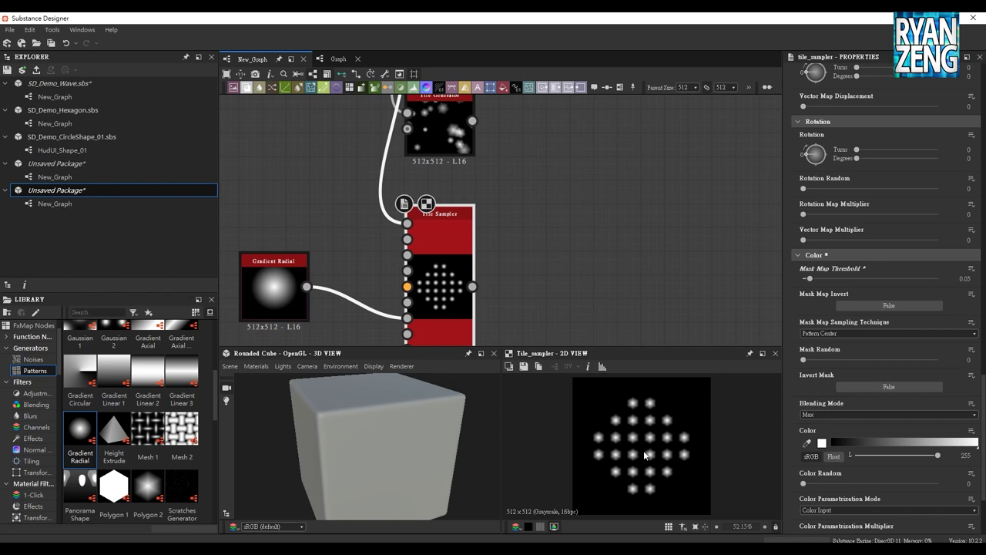
{"action": "middle_click_drag", "start_coordinate": [405, 342], "coordinate": [404, 308]}
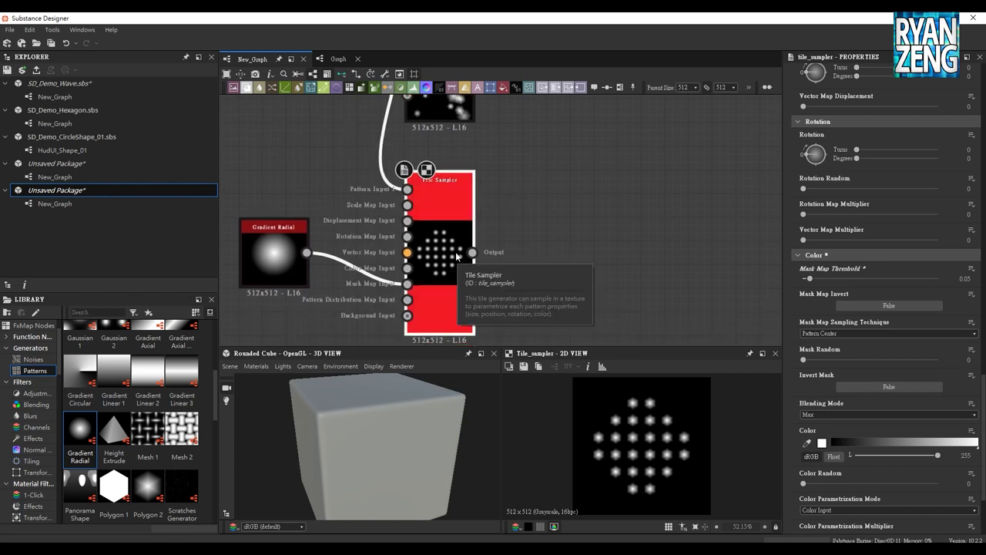
{"action": "middle_click_drag", "start_coordinate": [595, 147], "coordinate": [534, 185]}
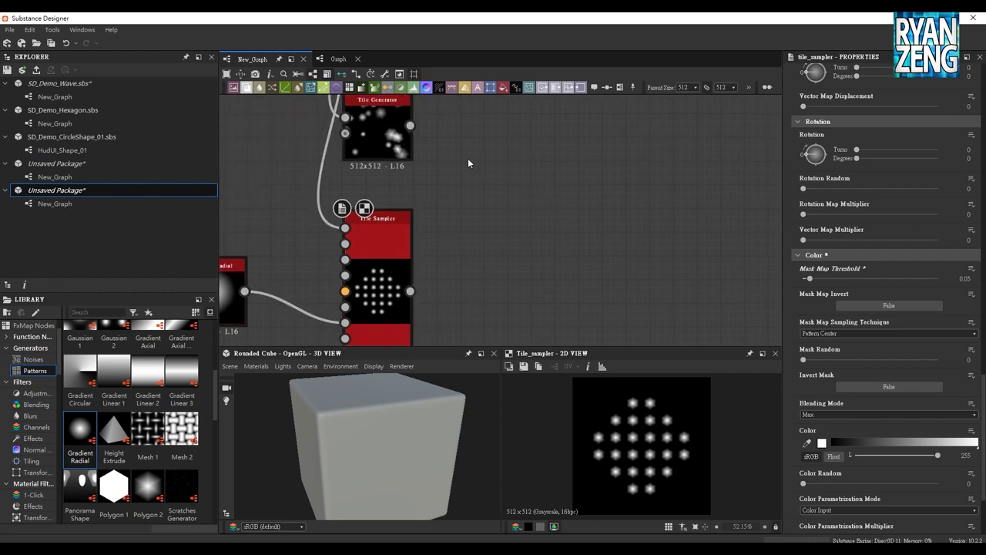
{"action": "scroll", "coordinate": [471, 181], "scroll_direction": "down", "scroll_amount": 2}
{"action": "scroll", "coordinate": [405, 189], "scroll_direction": "up", "scroll_amount": 3}
{"action": "left_click", "coordinate": [405, 186]}
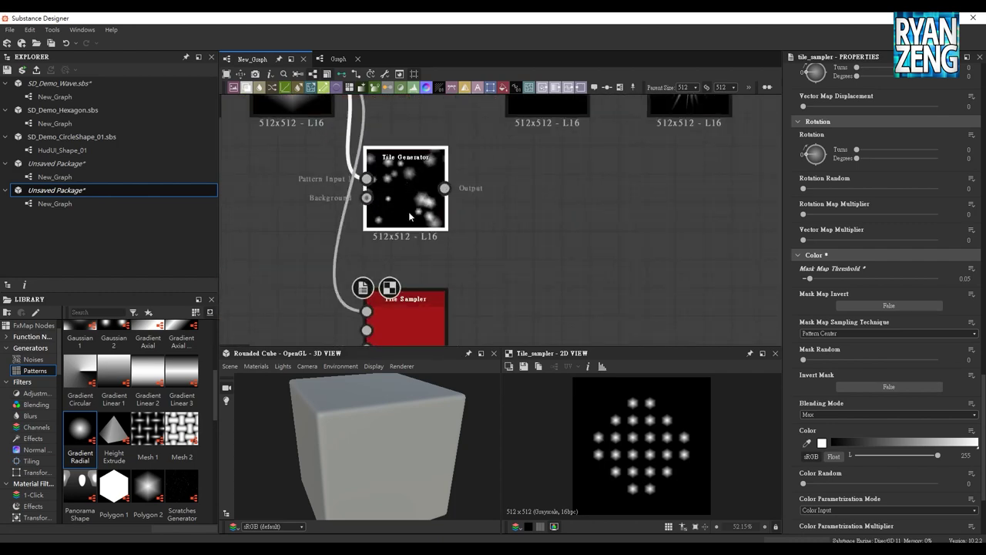
Scroll the Library Patterns list down to the Tile Generator and Tile Sampler thumbnails.
{"action": "scroll", "coordinate": [403, 267], "scroll_direction": "up", "scroll_amount": 1}
{"action": "scroll", "coordinate": [483, 242], "scroll_direction": "down", "scroll_amount": 2}
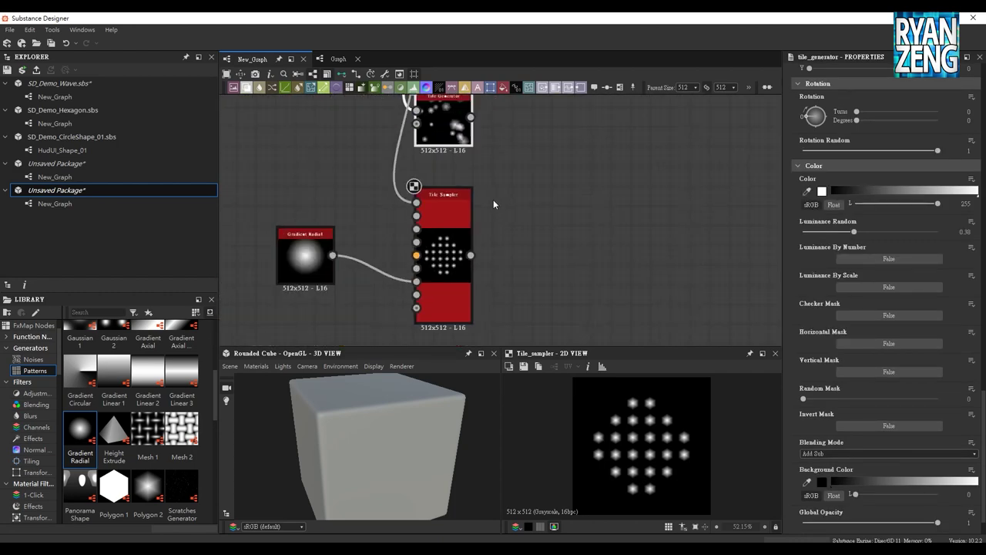
{"action": "scroll", "coordinate": [493, 199], "scroll_direction": "down", "scroll_amount": 1}
{"action": "scroll", "coordinate": [187, 444], "scroll_direction": "down", "scroll_amount": 3}
{"action": "scroll", "coordinate": [187, 444], "scroll_direction": "down", "scroll_amount": 2}
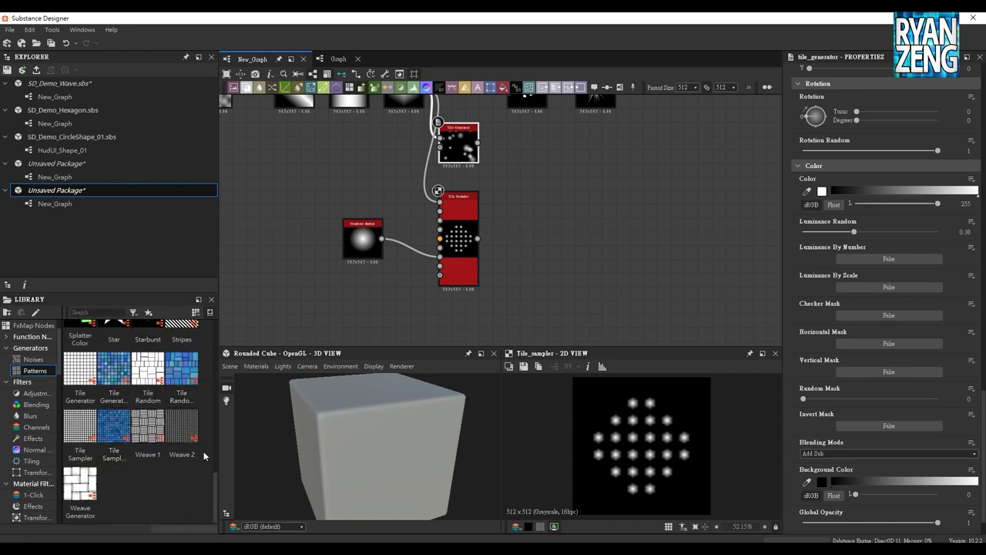
{"action": "left_click_drag", "start_coordinate": [214, 489], "coordinate": [214, 463]}
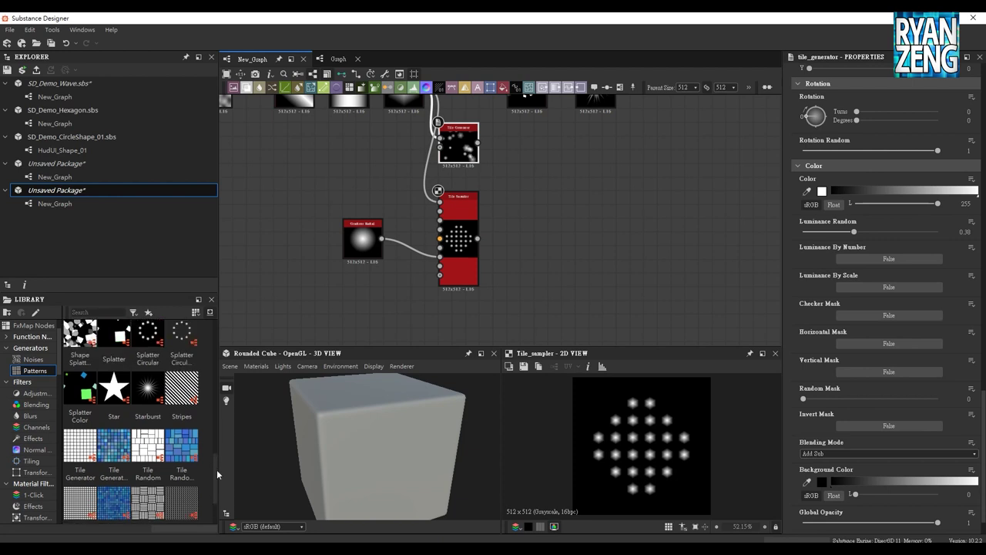
{"action": "scroll", "coordinate": [154, 416], "scroll_direction": "down", "scroll_amount": 3}
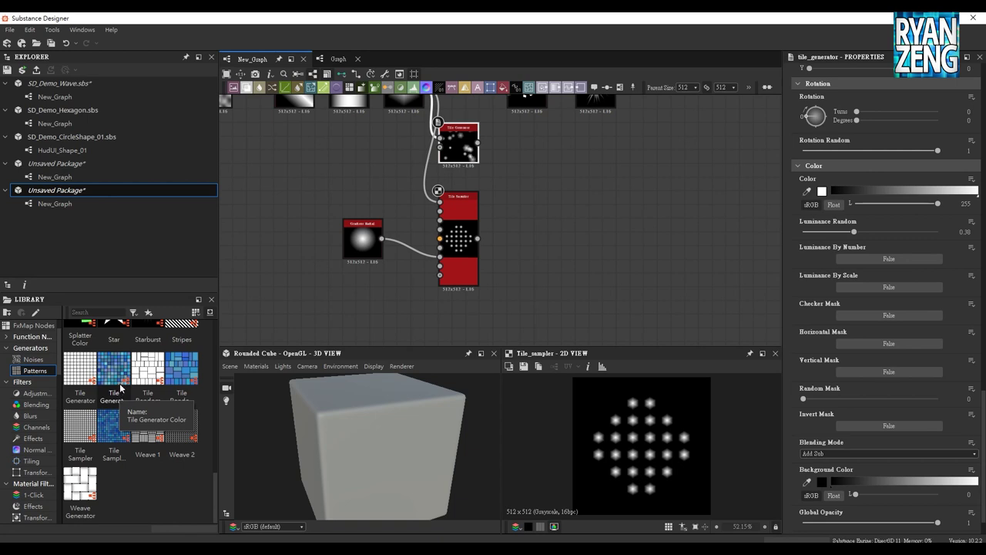
Inspect the Gradient Radial and six-sided Polygon 2 nodes, revealing the top row of generators.
{"action": "left_click", "coordinate": [362, 240]}
{"action": "middle_click_drag", "start_coordinate": [353, 159], "coordinate": [358, 226]}
{"action": "left_click", "coordinate": [407, 158]}
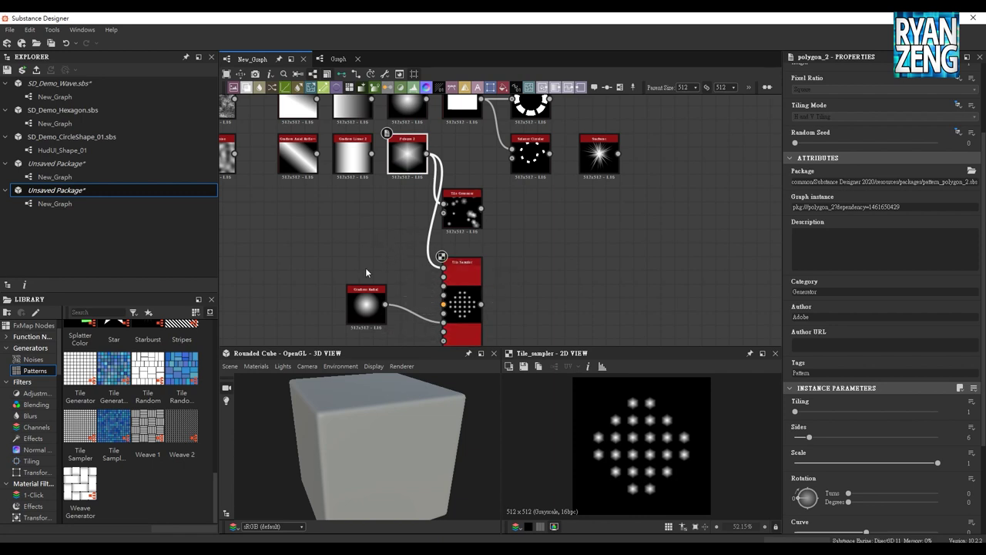
{"action": "middle_click_drag", "start_coordinate": [314, 200], "coordinate": [385, 221]}
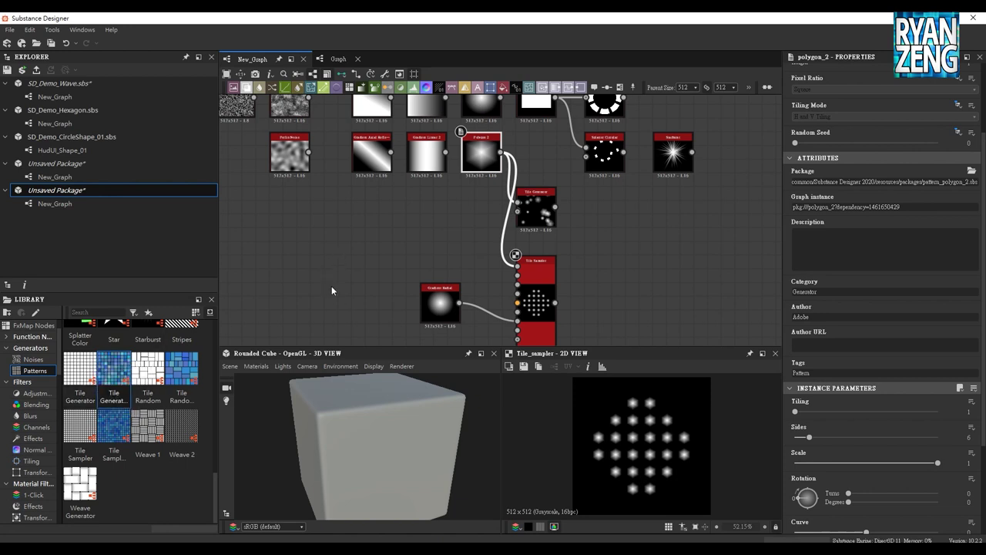
{"action": "middle_click_drag", "start_coordinate": [509, 108], "coordinate": [503, 204]}
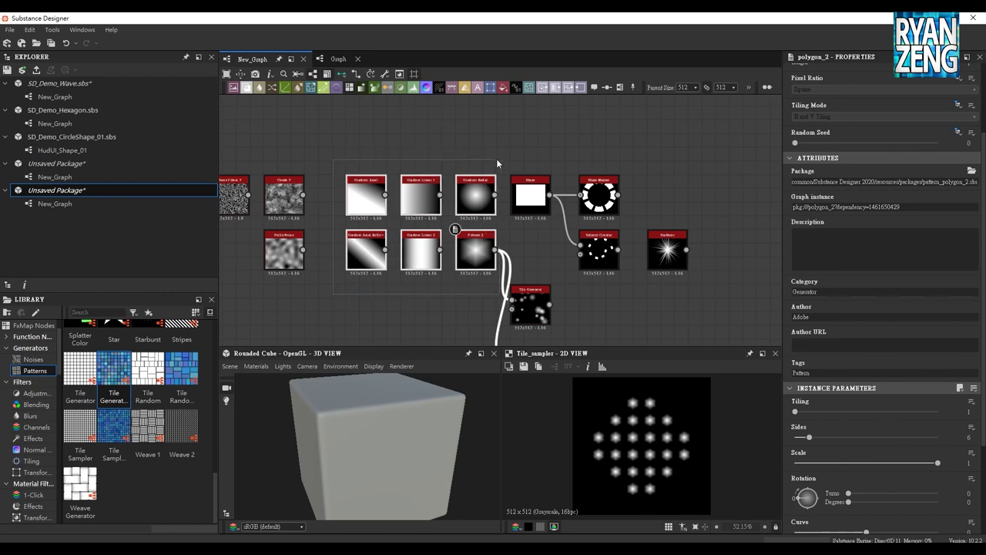
{"action": "left_click", "coordinate": [518, 264]}
Zoom and pan until the Splatter Circular and Starburst nodes fill the view.
{"action": "scroll", "coordinate": [519, 264], "scroll_direction": "up", "scroll_amount": 1}
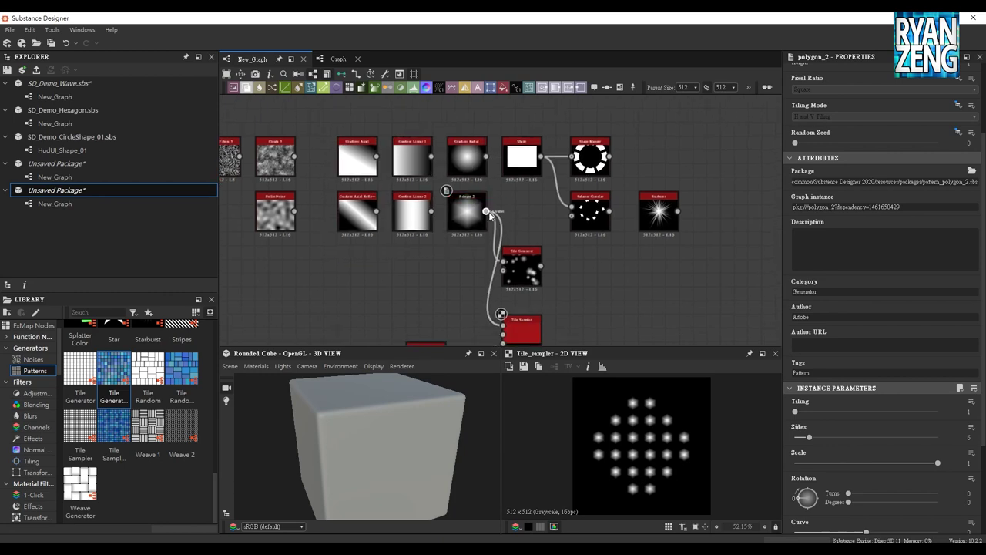
{"action": "scroll", "coordinate": [540, 250], "scroll_direction": "up", "scroll_amount": 3}
{"action": "scroll", "coordinate": [550, 207], "scroll_direction": "down", "scroll_amount": 1}
{"action": "scroll", "coordinate": [551, 207], "scroll_direction": "down", "scroll_amount": 3}
{"action": "middle_click_drag", "start_coordinate": [699, 236], "coordinate": [576, 255]}
{"action": "scroll", "coordinate": [578, 256], "scroll_direction": "up", "scroll_amount": 2}
{"action": "scroll", "coordinate": [578, 257], "scroll_direction": "up", "scroll_amount": 2}
{"action": "middle_click_drag", "start_coordinate": [622, 183], "coordinate": [581, 217]}
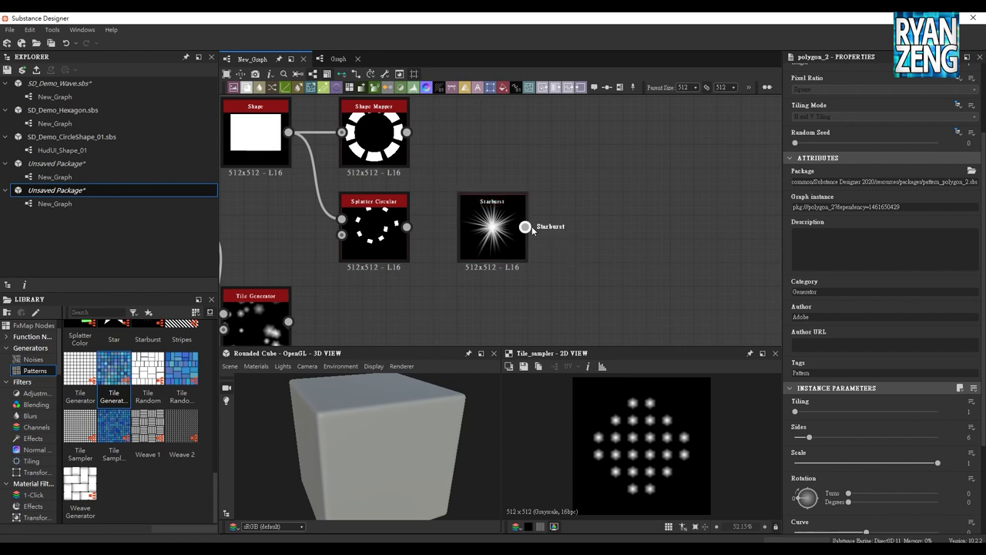
{"action": "left_click_drag", "start_coordinate": [531, 228], "coordinate": [595, 178]}
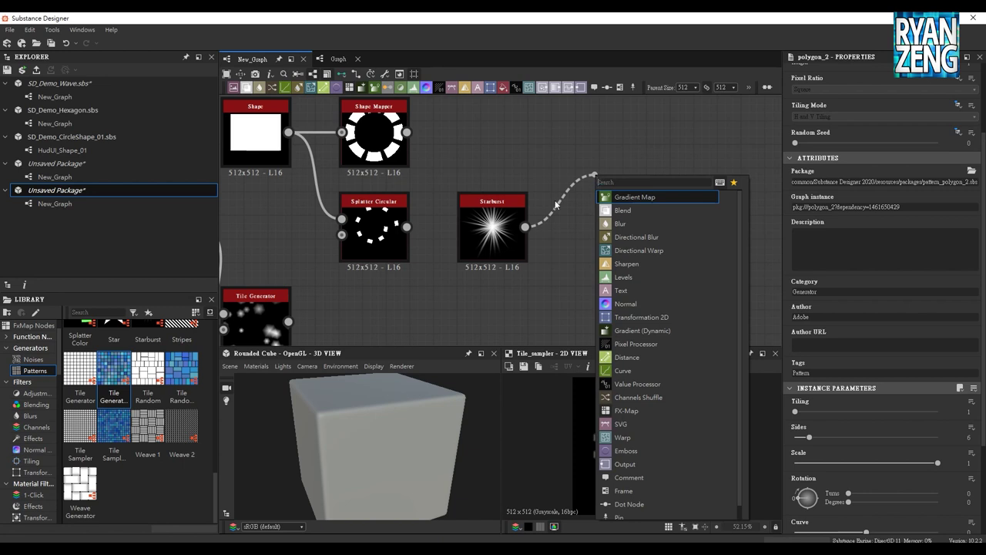
Connect Starburst to a new Gradient Map node, testing Grayscale before leaving Color Mode on Color.
{"action": "left_click", "coordinate": [554, 164]}
{"action": "left_click_drag", "start_coordinate": [526, 230], "coordinate": [575, 165]}
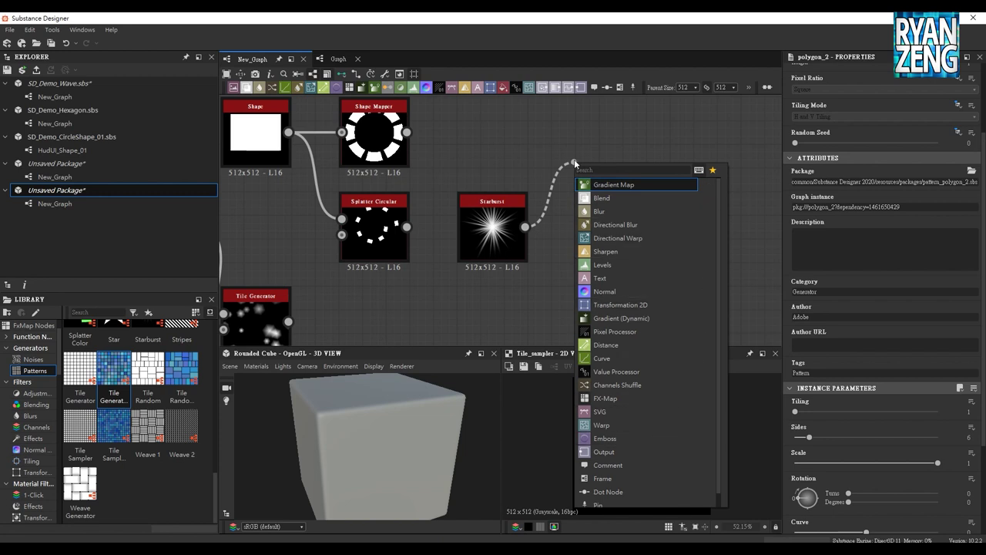
{"action": "left_click", "coordinate": [612, 185]}
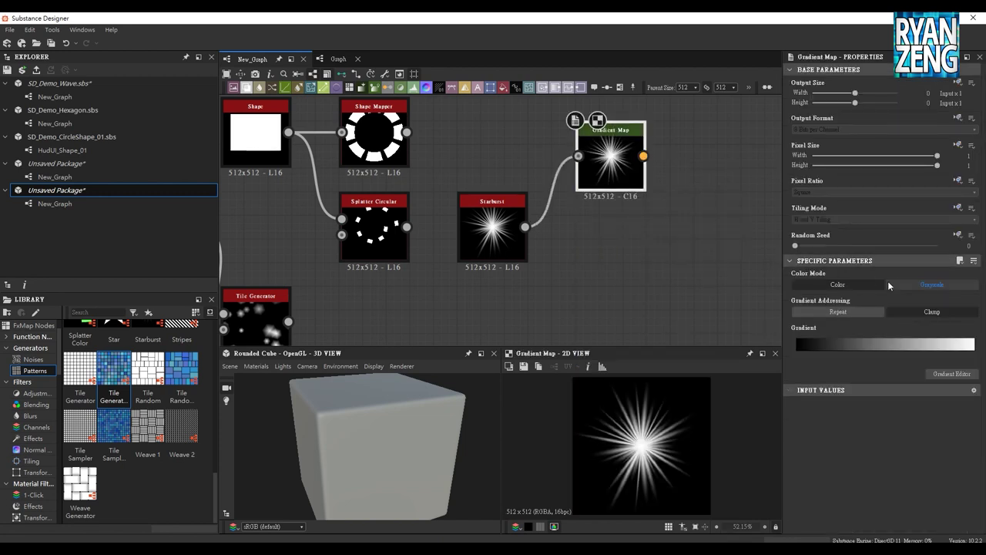
{"action": "left_click", "coordinate": [931, 286]}
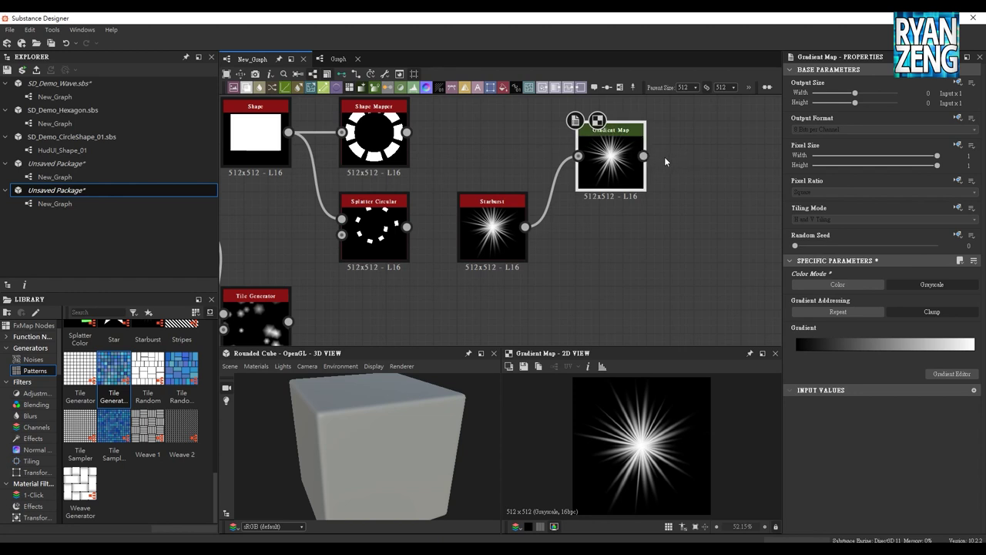
{"action": "left_click", "coordinate": [842, 285]}
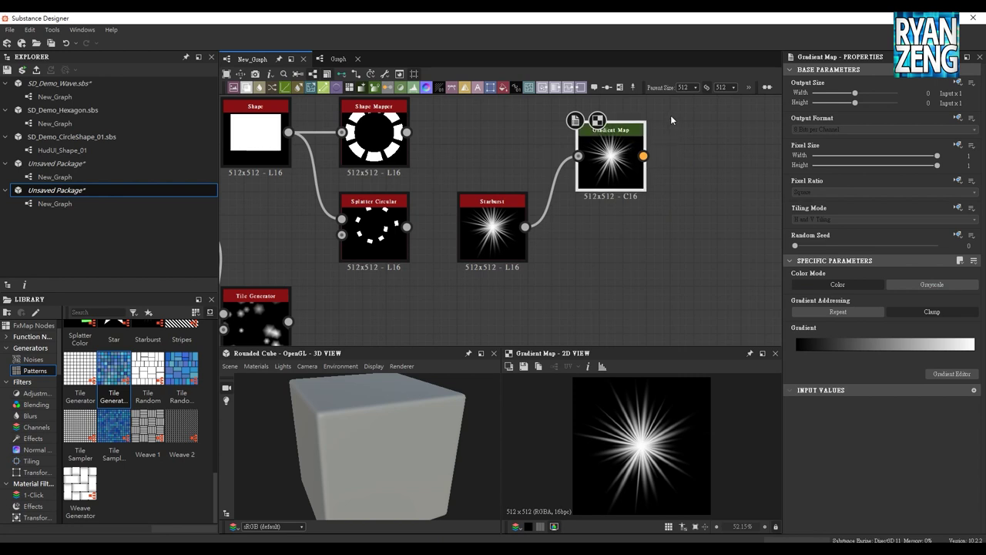
{"action": "middle_click_drag", "start_coordinate": [653, 151], "coordinate": [603, 165]}
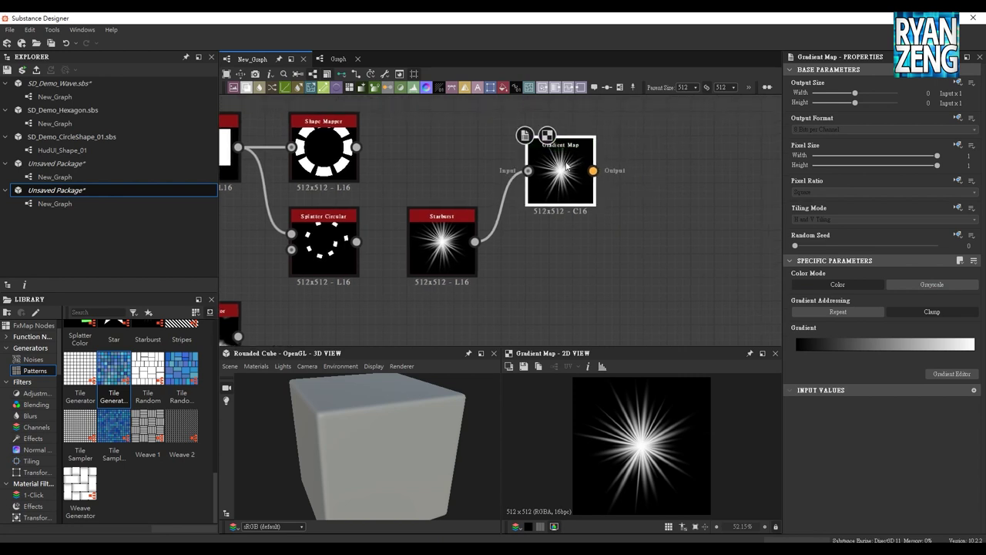
{"action": "left_click_drag", "start_coordinate": [551, 203], "coordinate": [541, 203]}
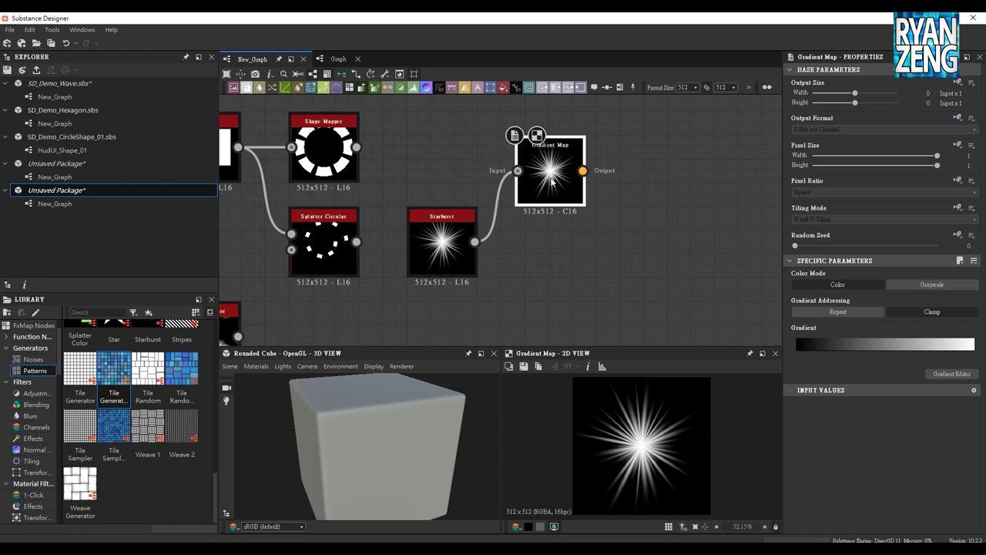
{"action": "scroll", "coordinate": [551, 179], "scroll_direction": "up", "scroll_amount": 1}
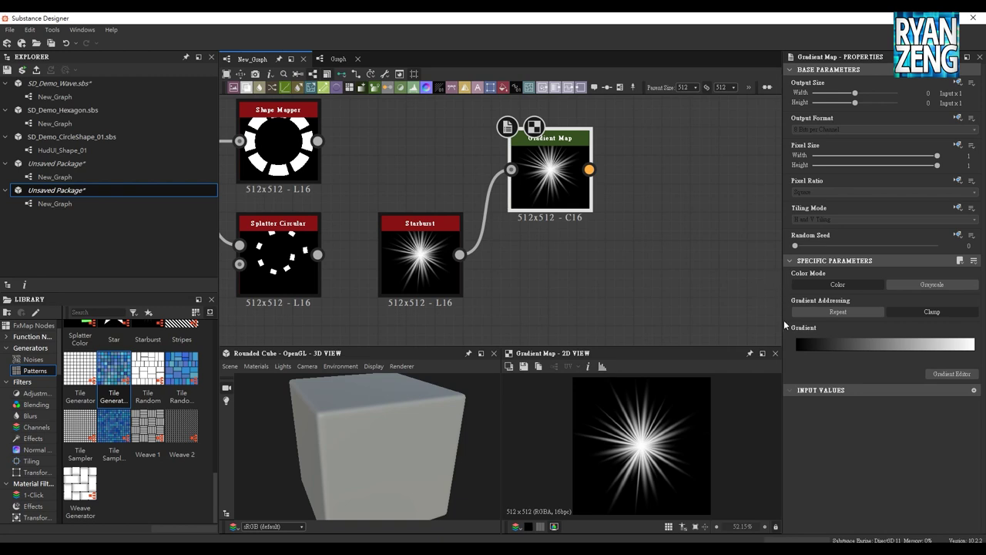
Make the first gradient key red and add a blue-violet key at about 0.33.
{"action": "double_click", "coordinate": [943, 347]}
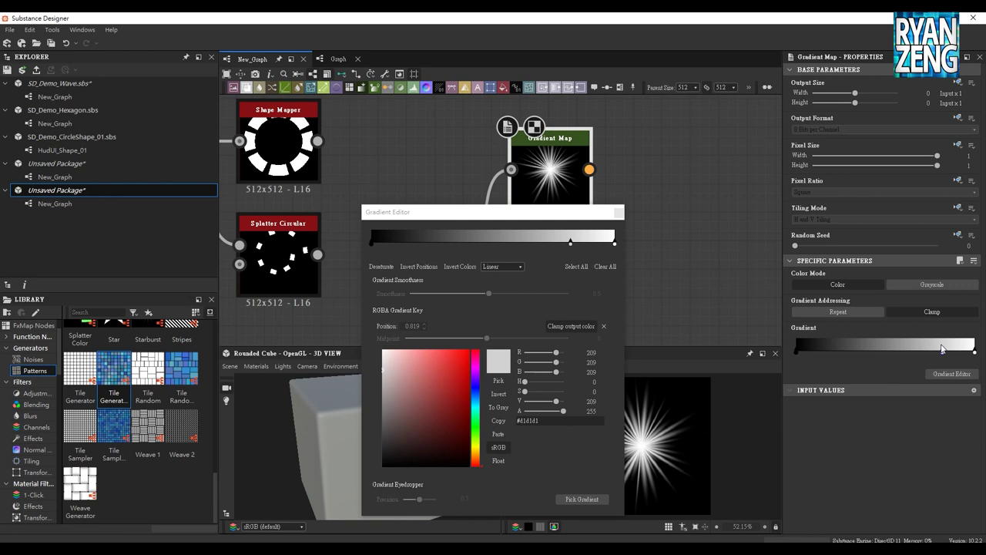
{"action": "left_click_drag", "start_coordinate": [541, 218], "coordinate": [681, 236]}
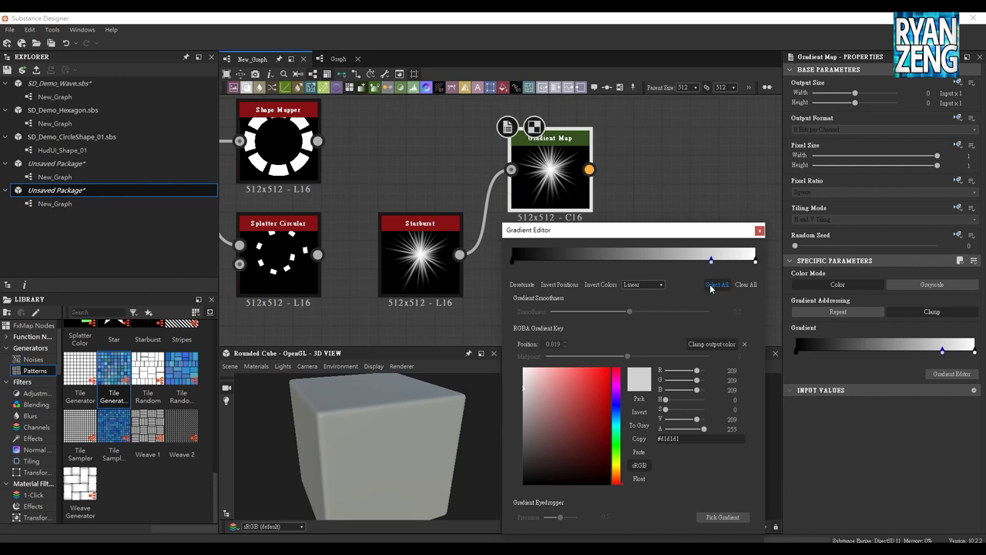
{"action": "left_click_drag", "start_coordinate": [571, 375], "coordinate": [647, 375]}
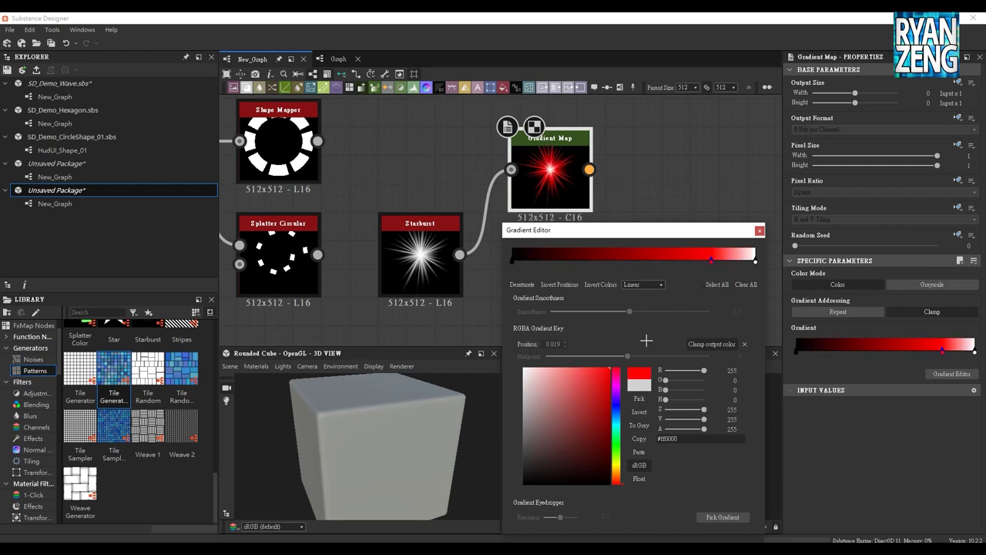
{"action": "left_click", "coordinate": [620, 260]}
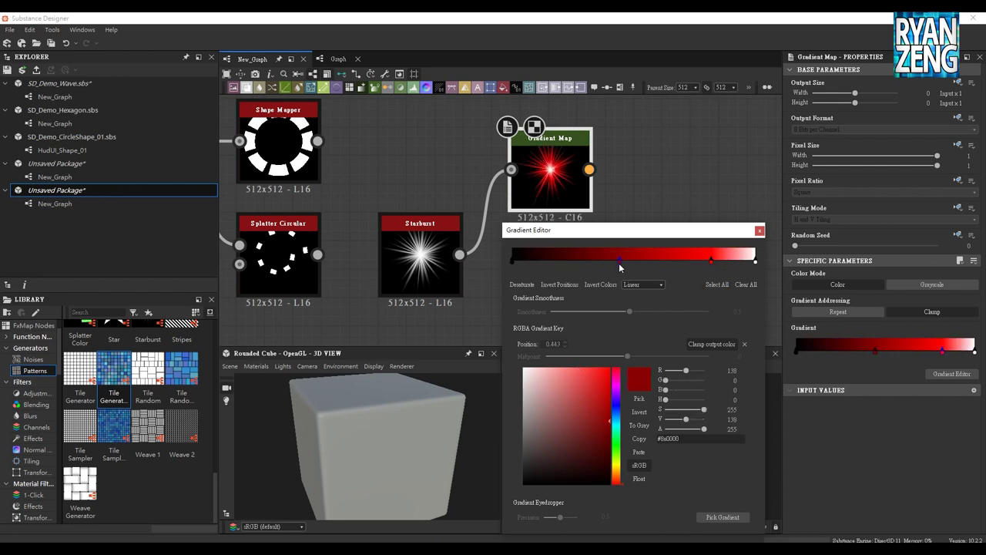
{"action": "left_click", "coordinate": [616, 437]}
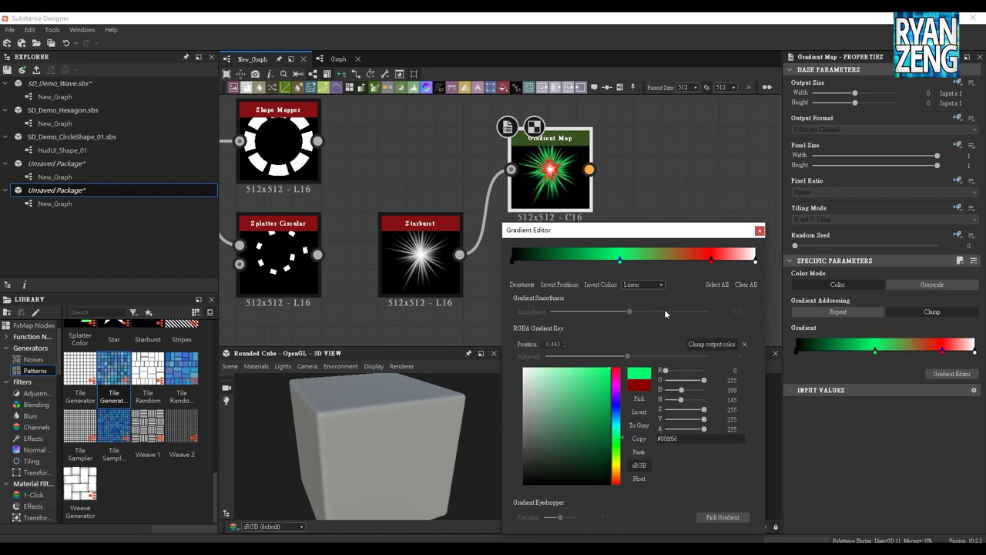
{"action": "left_click_drag", "start_coordinate": [620, 259], "coordinate": [592, 260]}
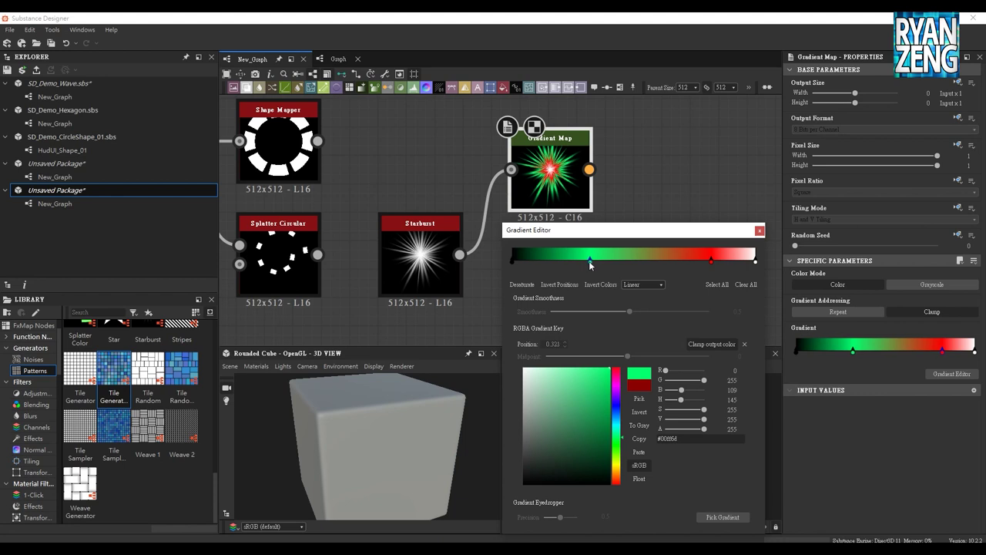
{"action": "left_click", "coordinate": [616, 464]}
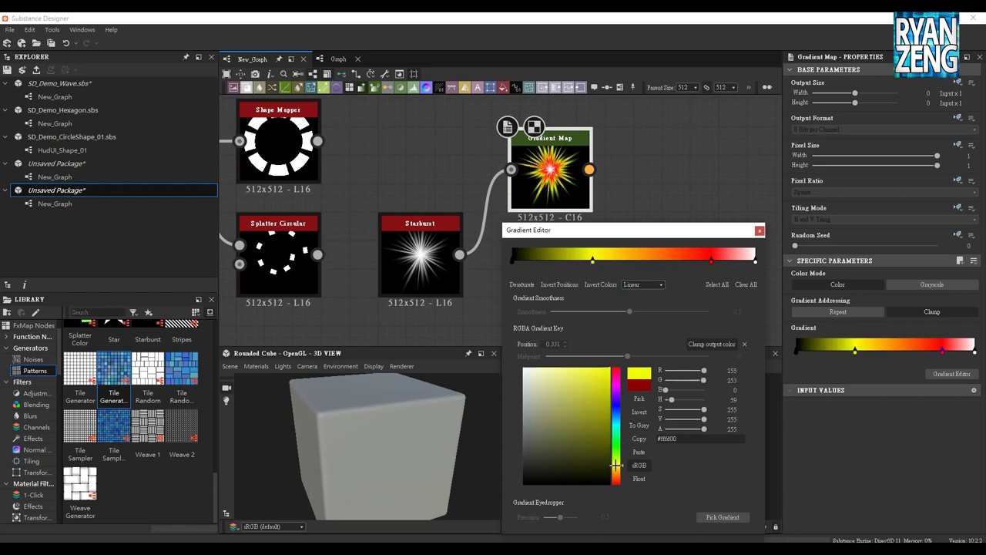
{"action": "left_click_drag", "start_coordinate": [615, 464], "coordinate": [617, 396]}
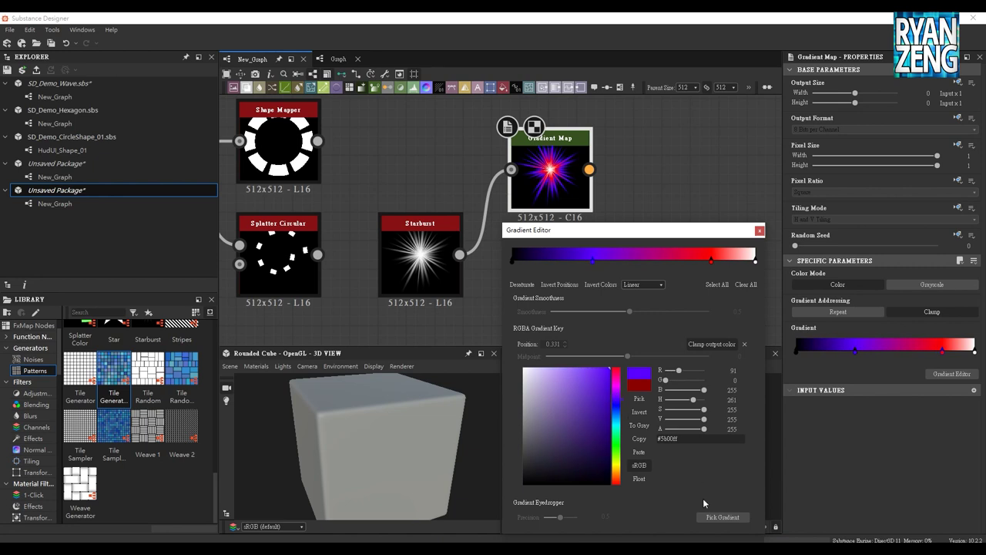
{"action": "left_click", "coordinate": [759, 230]}
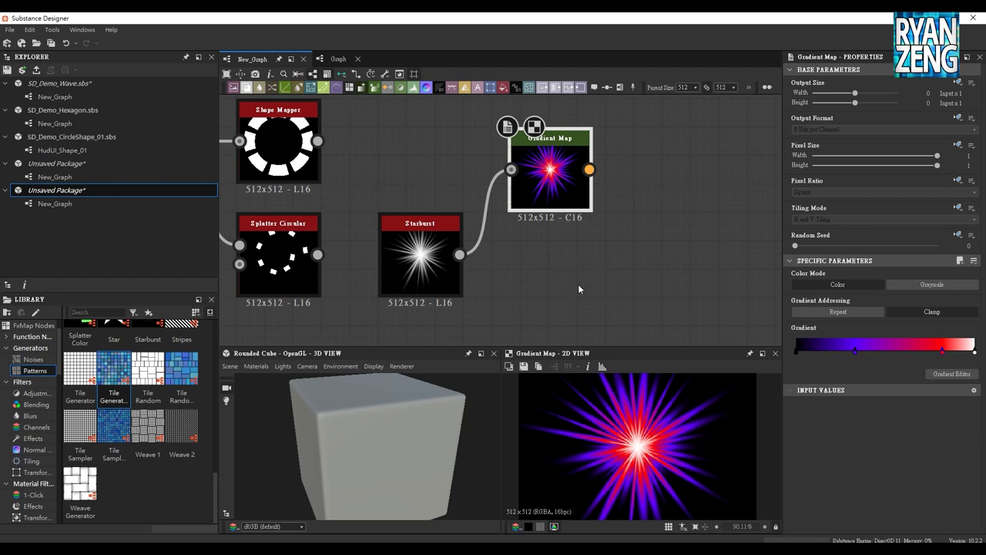
Zoom out the graph, widen the library list, and browse the Adjustments, Blending and Blurs filters.
{"action": "scroll", "coordinate": [531, 264], "scroll_direction": "down", "scroll_amount": 3}
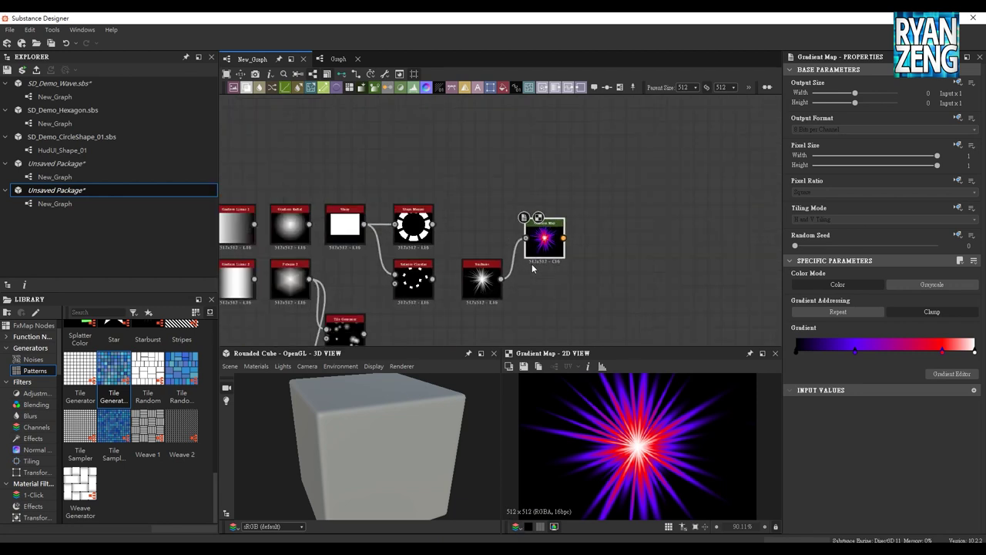
{"action": "scroll", "coordinate": [477, 199], "scroll_direction": "down", "scroll_amount": 2}
{"action": "mouse_move", "coordinate": [477, 198]}
{"action": "middle_mouse_down"}
{"action": "mouse_move", "coordinate": [488, 187]}
{"action": "mouse_move", "coordinate": [558, 171]}
{"action": "middle_mouse_up"}
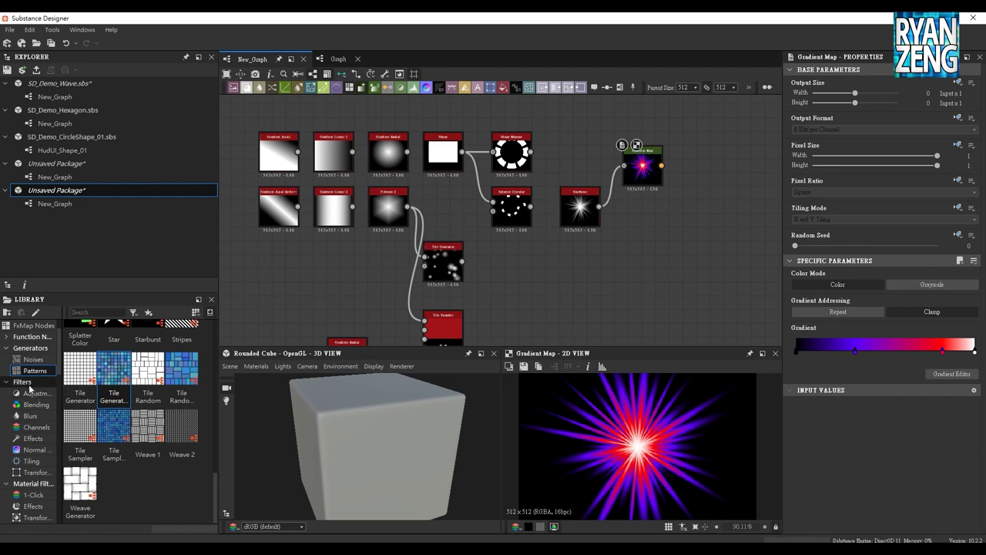
{"action": "scroll", "coordinate": [61, 370], "scroll_direction": "down", "scroll_amount": 1}
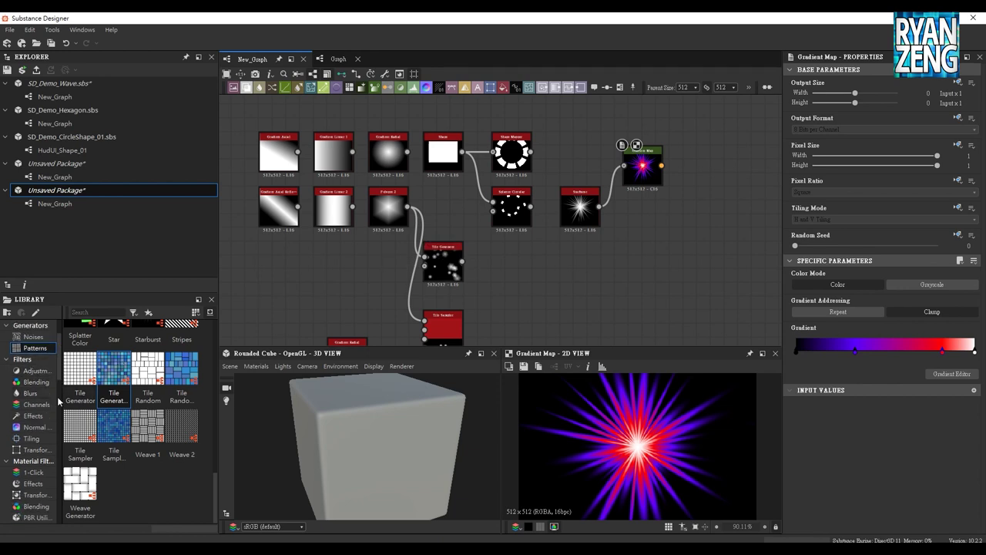
{"action": "left_click_drag", "start_coordinate": [61, 400], "coordinate": [78, 400]}
{"action": "left_click", "coordinate": [42, 371]}
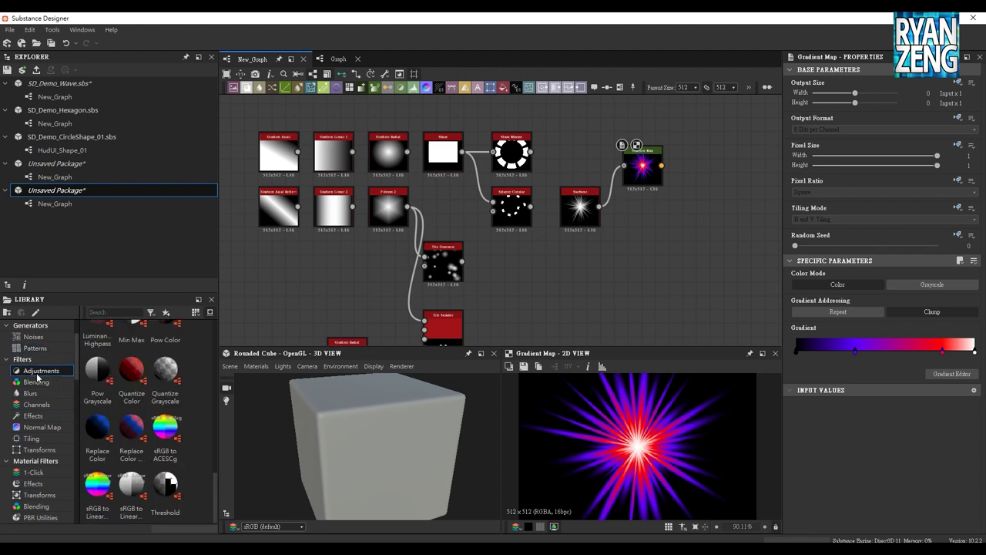
{"action": "left_click", "coordinate": [44, 383]}
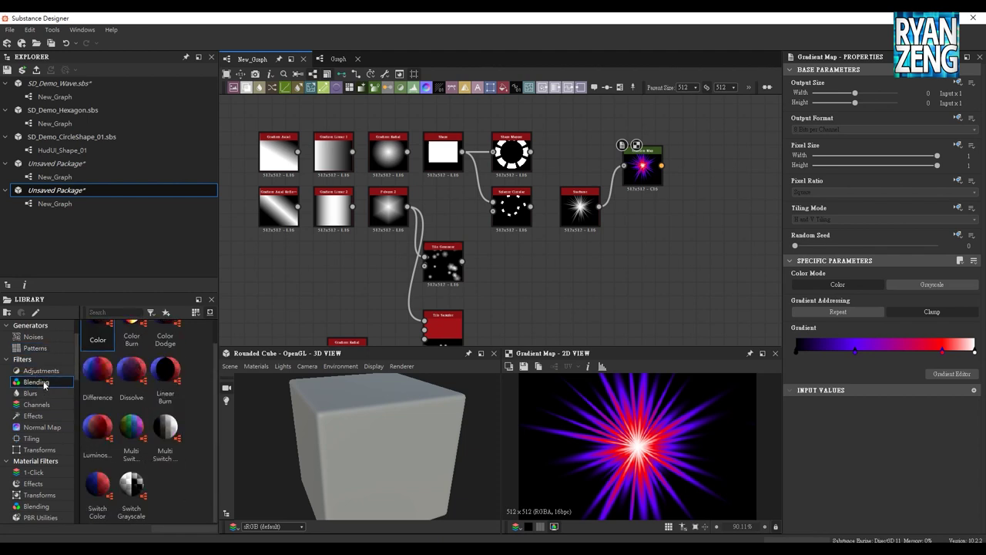
{"action": "left_click", "coordinate": [46, 394]}
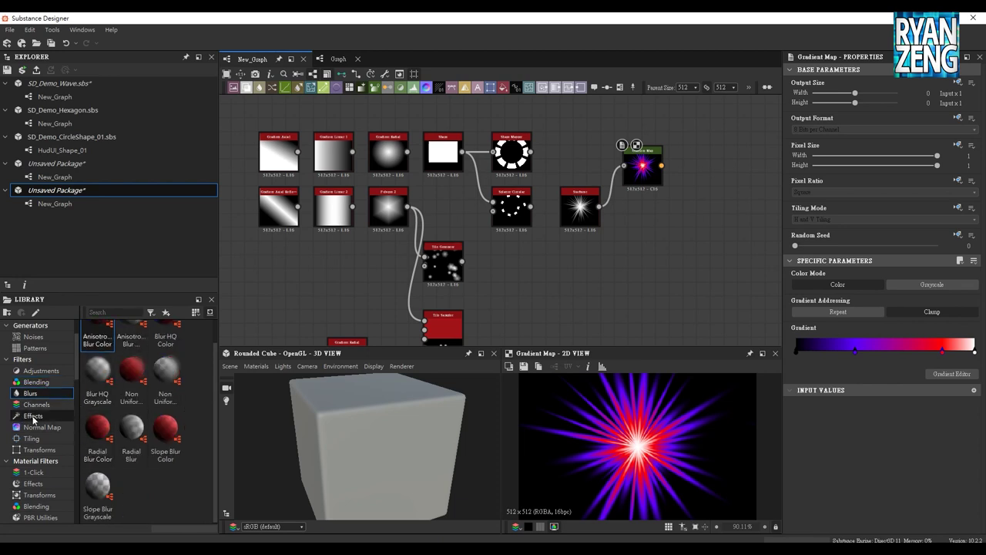
Show the Channels and then the Effects filter nodes, scrolling through the Effects list.
{"action": "scroll", "coordinate": [185, 458], "scroll_direction": "up", "scroll_amount": 1}
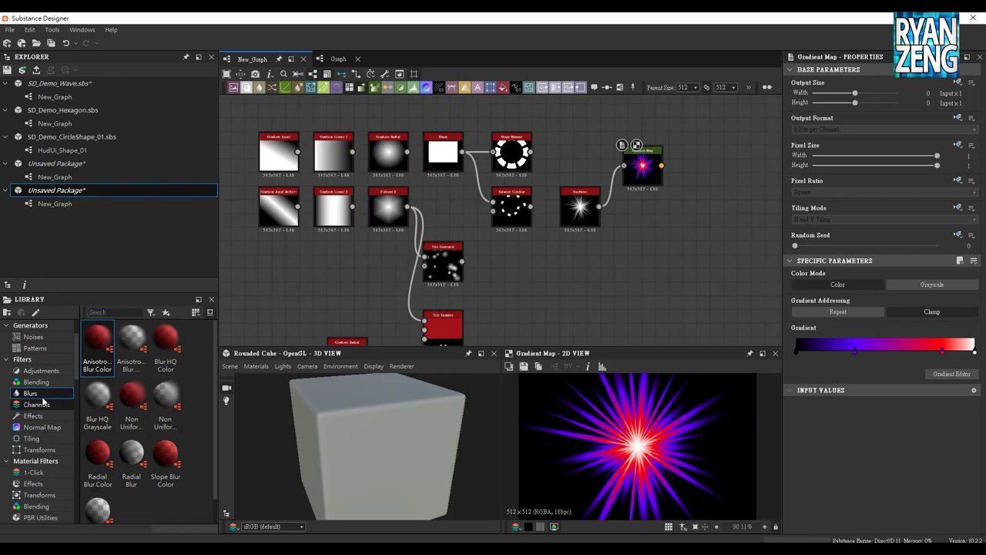
{"action": "left_click", "coordinate": [42, 405]}
{"action": "left_click", "coordinate": [48, 417]}
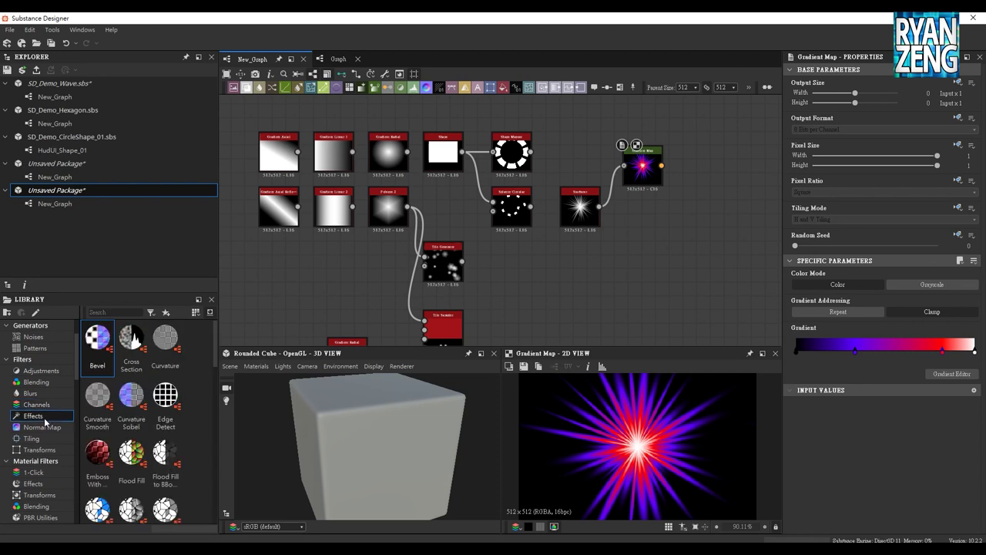
{"action": "scroll", "coordinate": [185, 385], "scroll_direction": "down", "scroll_amount": 2}
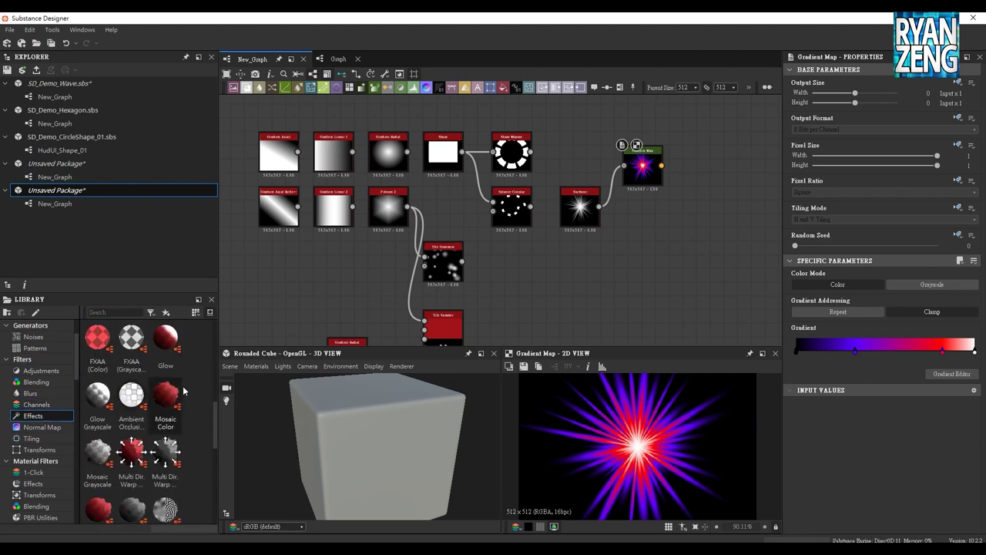
{"action": "scroll", "coordinate": [177, 416], "scroll_direction": "down", "scroll_amount": 2}
{"action": "scroll", "coordinate": [171, 444], "scroll_direction": "down", "scroll_amount": 2}
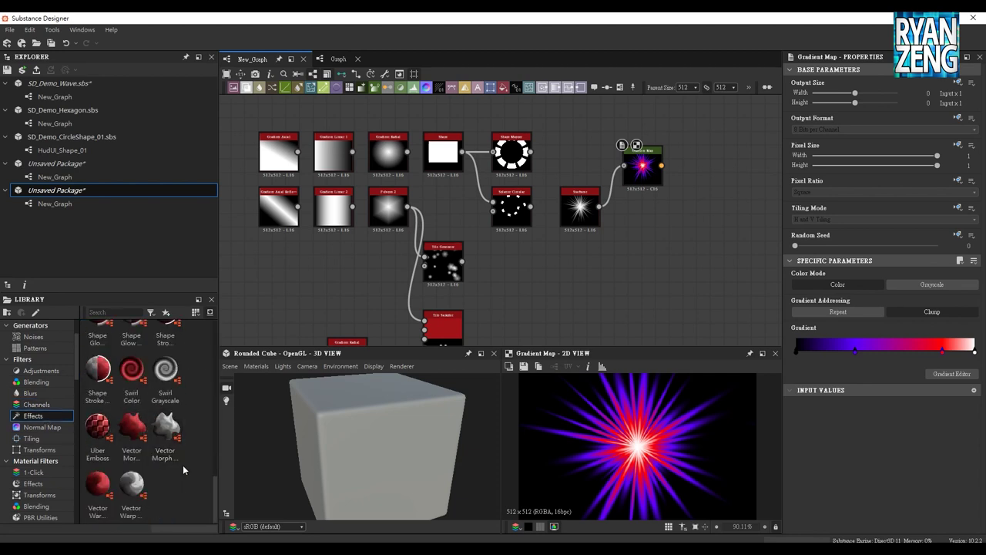
{"action": "scroll", "coordinate": [185, 474], "scroll_direction": "up", "scroll_amount": 2}
{"action": "scroll", "coordinate": [189, 473], "scroll_direction": "up", "scroll_amount": 2}
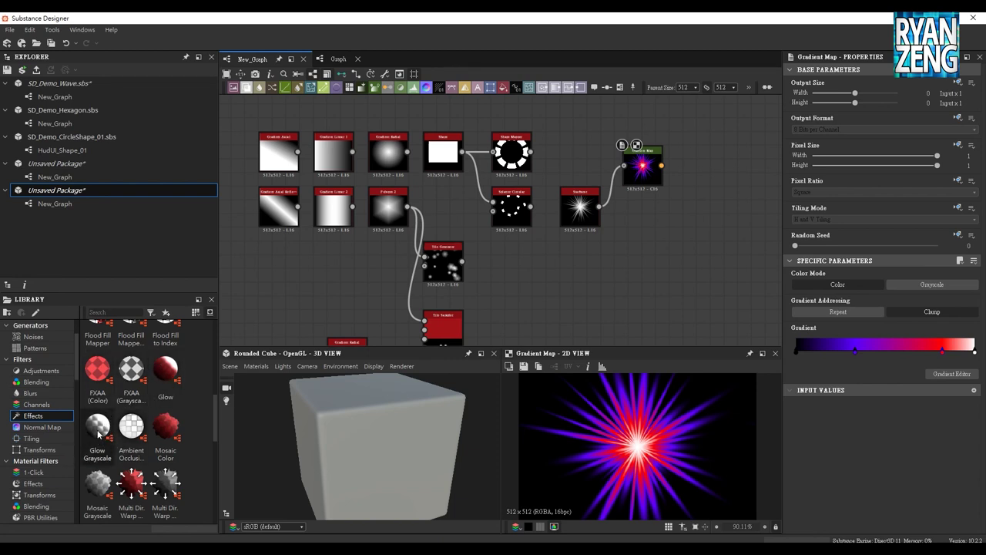
Place a Glow Grayscale node below Starburst and wire Starburst's output into it.
{"action": "left_click_drag", "start_coordinate": [97, 430], "coordinate": [622, 248]}
{"action": "scroll", "coordinate": [613, 269], "scroll_direction": "up", "scroll_amount": 3}
{"action": "left_click", "coordinate": [549, 160]}
{"action": "double_click", "coordinate": [550, 160]}
{"action": "middle_click_drag", "start_coordinate": [550, 161], "coordinate": [481, 180]}
{"action": "left_click_drag", "start_coordinate": [561, 250], "coordinate": [587, 250]}
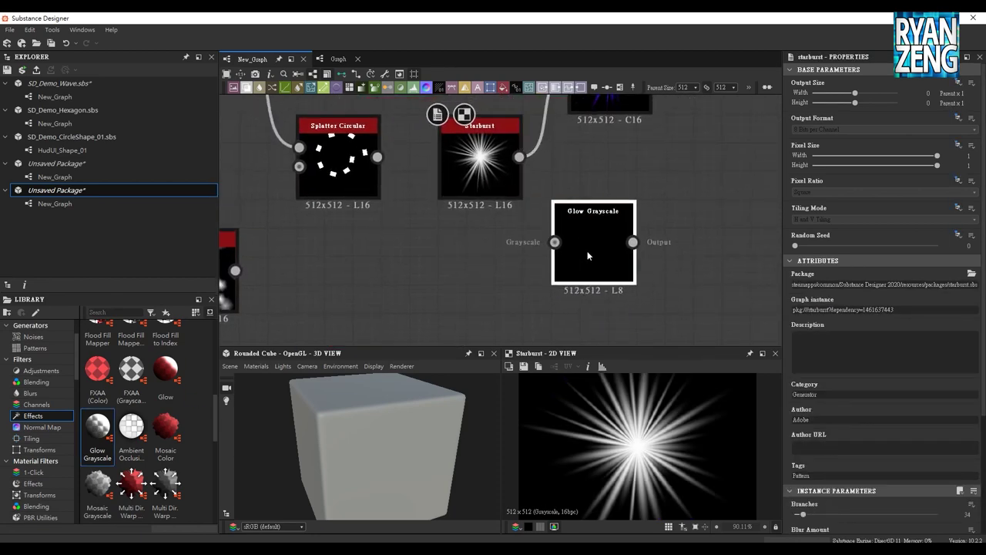
{"action": "middle_click_drag", "start_coordinate": [574, 174], "coordinate": [534, 180]}
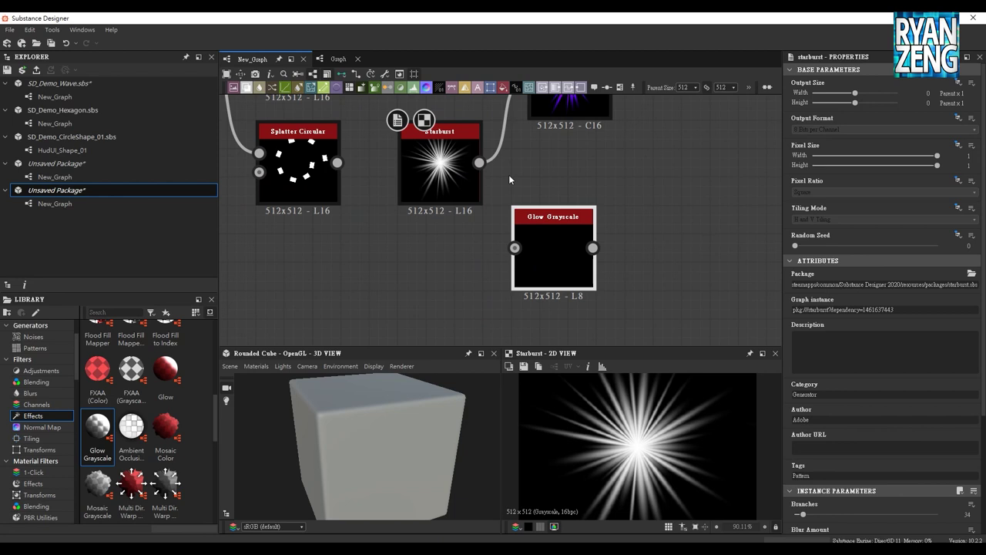
{"action": "left_click_drag", "start_coordinate": [479, 163], "coordinate": [514, 247]}
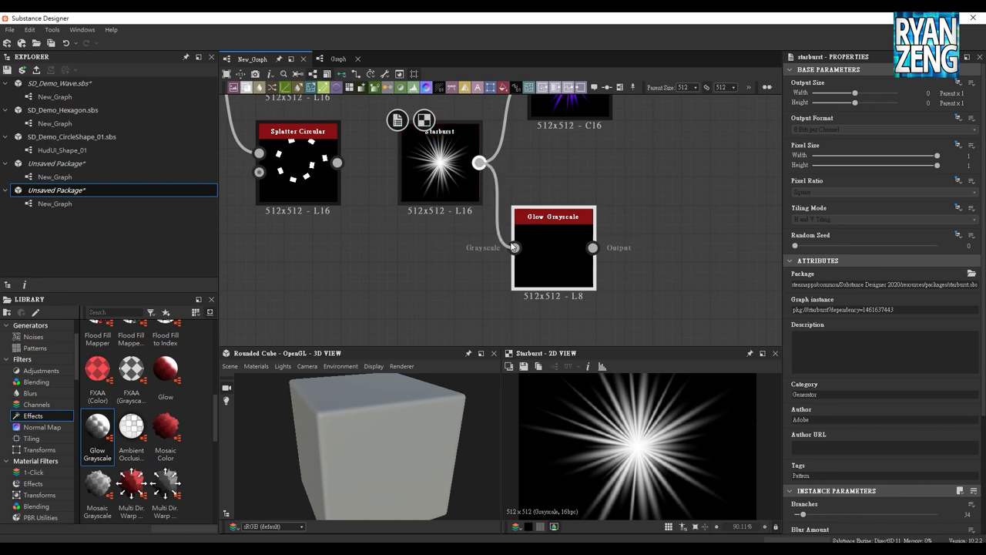
{"action": "middle_click_drag", "start_coordinate": [578, 275], "coordinate": [517, 253]}
{"action": "double_click", "coordinate": [516, 253]}
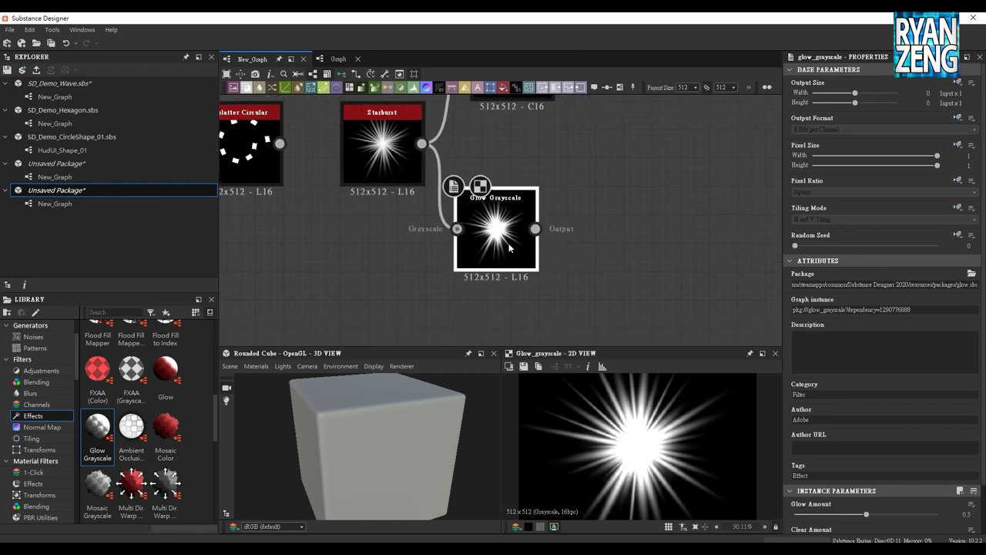
Set the Glow Grayscale to Glow Amount 0.21, Clear Amount 0.17 and Glow Size 16.13.
{"action": "middle_click_drag", "start_coordinate": [636, 269], "coordinate": [633, 252]}
{"action": "scroll", "coordinate": [836, 451], "scroll_direction": "down", "scroll_amount": 3}
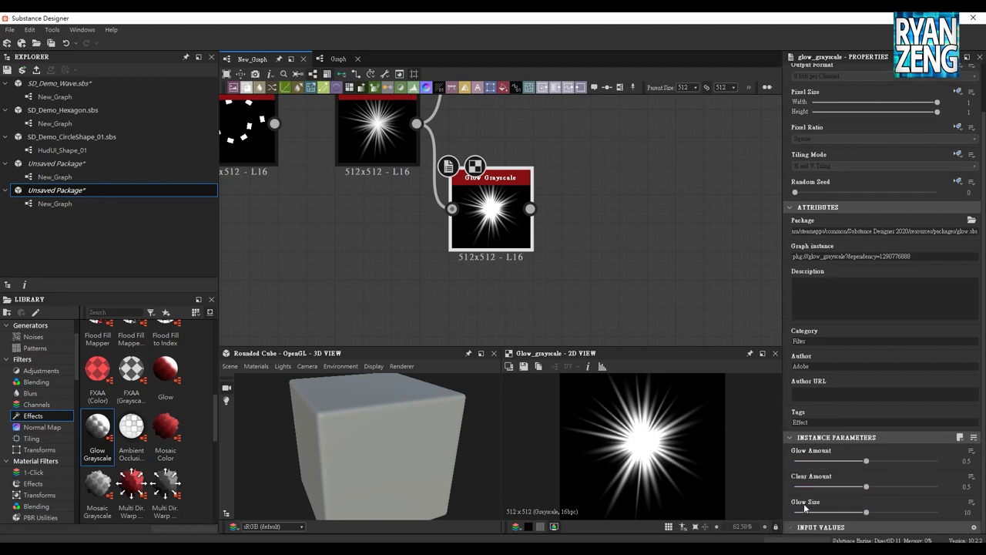
{"action": "mouse_move", "coordinate": [865, 461]}
{"action": "left_mouse_down"}
{"action": "mouse_move", "coordinate": [883, 461]}
{"action": "mouse_move", "coordinate": [824, 487]}
{"action": "left_mouse_up"}
{"action": "mouse_move", "coordinate": [866, 512]}
{"action": "left_mouse_down"}
{"action": "mouse_move", "coordinate": [843, 513]}
{"action": "mouse_move", "coordinate": [881, 513]}
{"action": "left_mouse_up"}
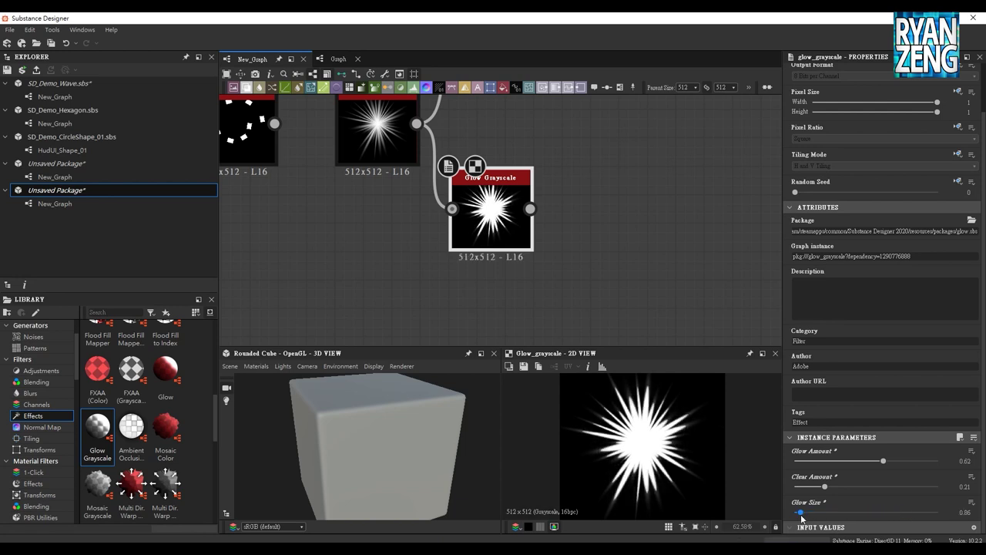
{"action": "left_click_drag", "start_coordinate": [883, 460], "coordinate": [903, 465]}
{"action": "left_click_drag", "start_coordinate": [824, 487], "coordinate": [819, 487]}
{"action": "left_click_drag", "start_coordinate": [880, 512], "coordinate": [911, 514]}
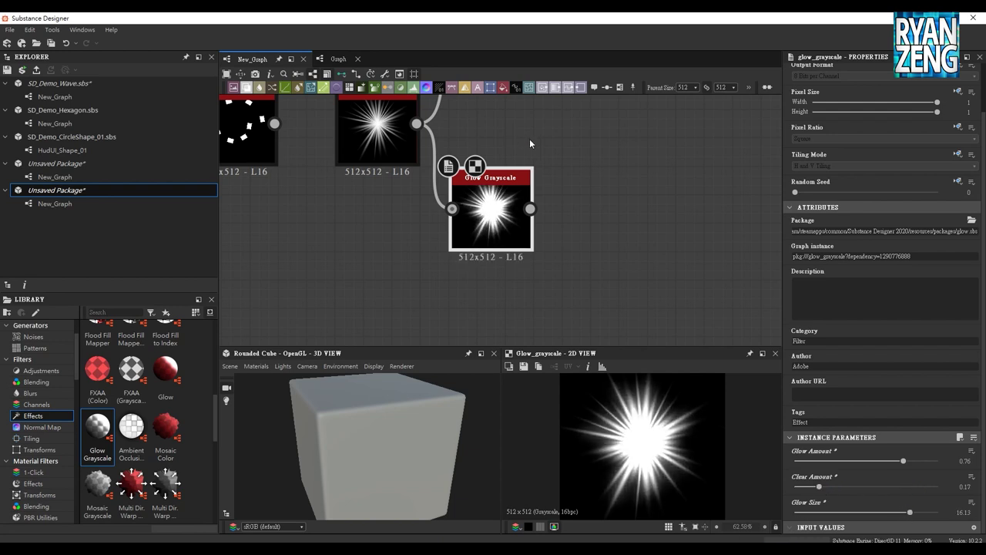
{"action": "scroll", "coordinate": [643, 437], "scroll_direction": "down", "scroll_amount": 1}
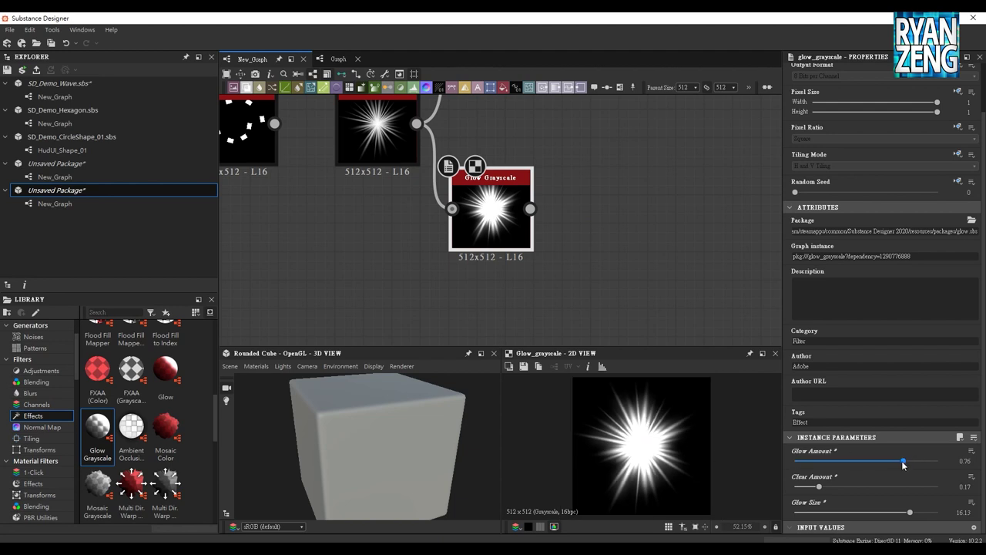
{"action": "left_click_drag", "start_coordinate": [903, 461], "coordinate": [825, 461]}
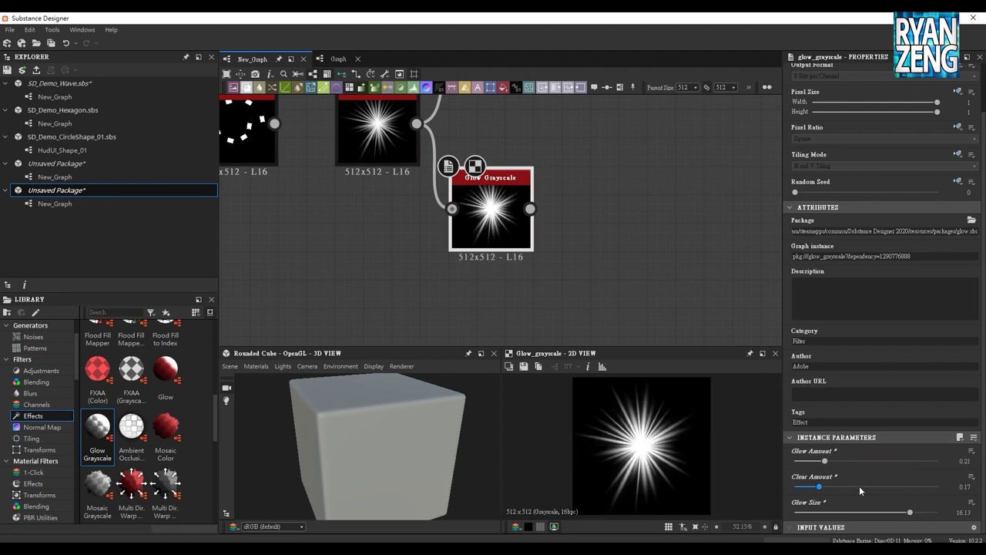
{"action": "left_click", "coordinate": [618, 226]}
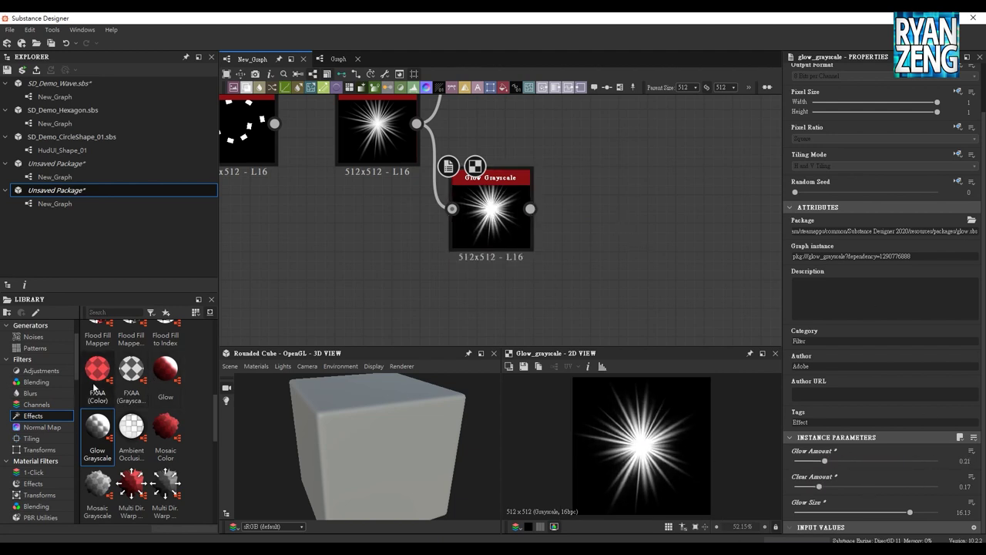
Show the Normal Map filter category and pan the graph back to the Starburst area.
{"action": "left_click", "coordinate": [43, 426]}
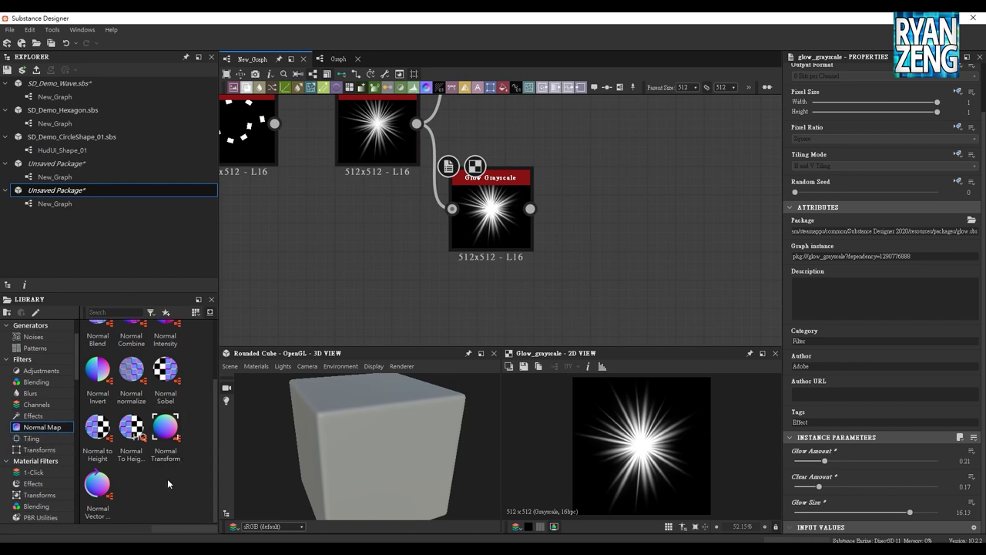
{"action": "scroll", "coordinate": [169, 462], "scroll_direction": "up", "scroll_amount": 2}
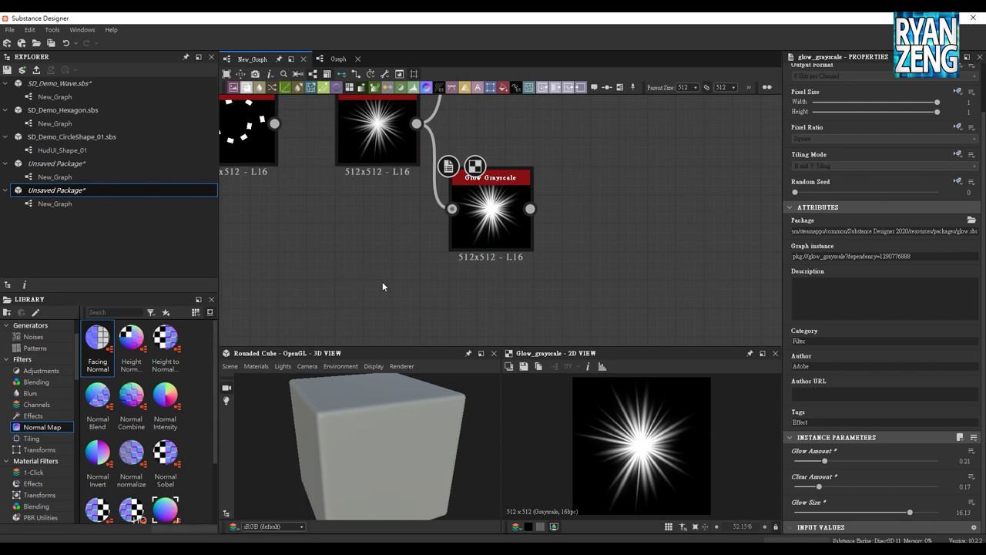
{"action": "middle_click_drag", "start_coordinate": [399, 238], "coordinate": [373, 312]}
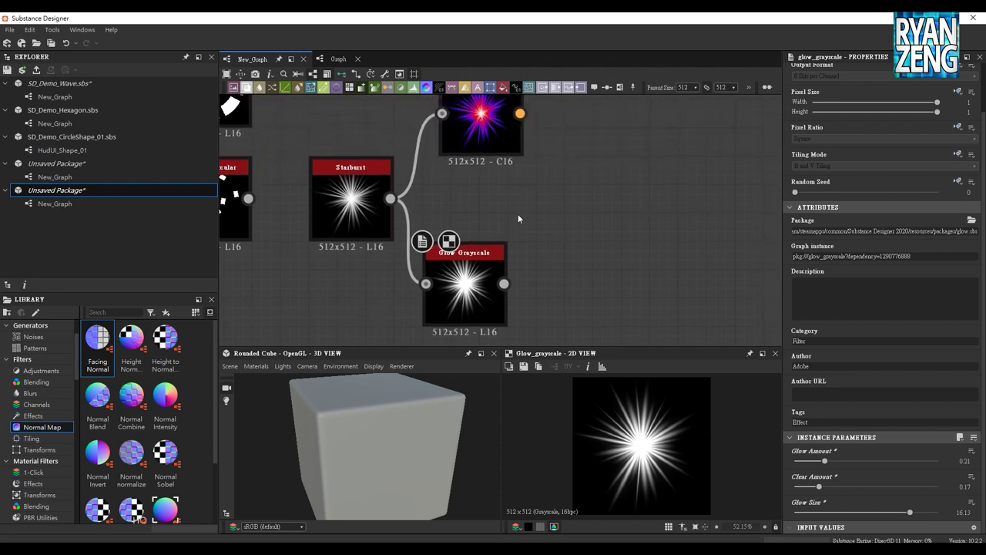
{"action": "middle_click_drag", "start_coordinate": [499, 214], "coordinate": [534, 218]}
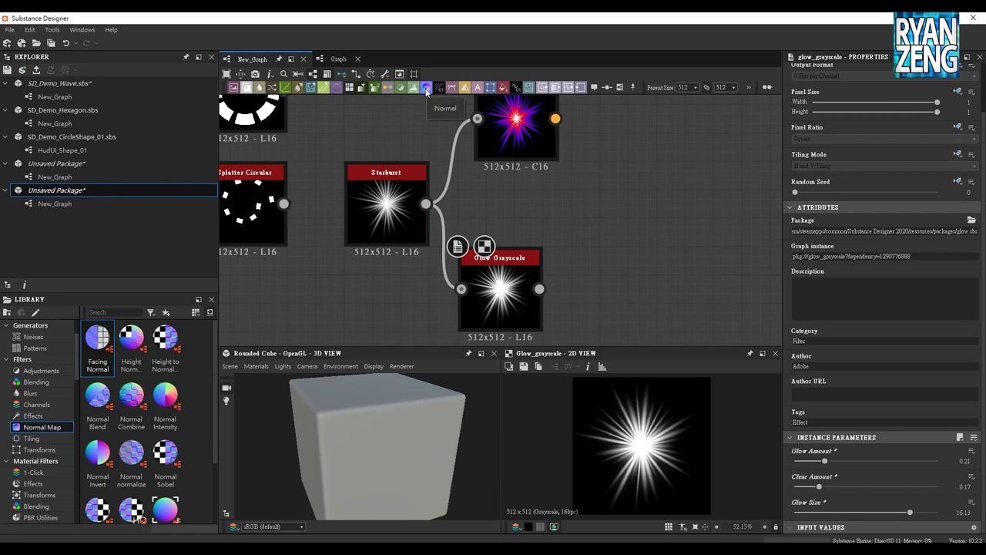
Add a Normal node to the graph and position it near the Perlin Noise.
{"action": "left_click_drag", "start_coordinate": [426, 91], "coordinate": [649, 217]}
{"action": "scroll", "coordinate": [555, 279], "scroll_direction": "down", "scroll_amount": 1}
{"action": "scroll", "coordinate": [556, 279], "scroll_direction": "down", "scroll_amount": 1}
{"action": "scroll", "coordinate": [535, 282], "scroll_direction": "down", "scroll_amount": 1}
{"action": "scroll", "coordinate": [528, 242], "scroll_direction": "down", "scroll_amount": 1}
{"action": "left_click_drag", "start_coordinate": [568, 253], "coordinate": [281, 293]}
{"action": "scroll", "coordinate": [282, 293], "scroll_direction": "up", "scroll_amount": 1}
{"action": "middle_click_drag", "start_coordinate": [282, 292], "coordinate": [529, 224]}
{"action": "left_click_drag", "start_coordinate": [528, 224], "coordinate": [403, 225]}
{"action": "scroll", "coordinate": [355, 231], "scroll_direction": "up", "scroll_amount": 1}
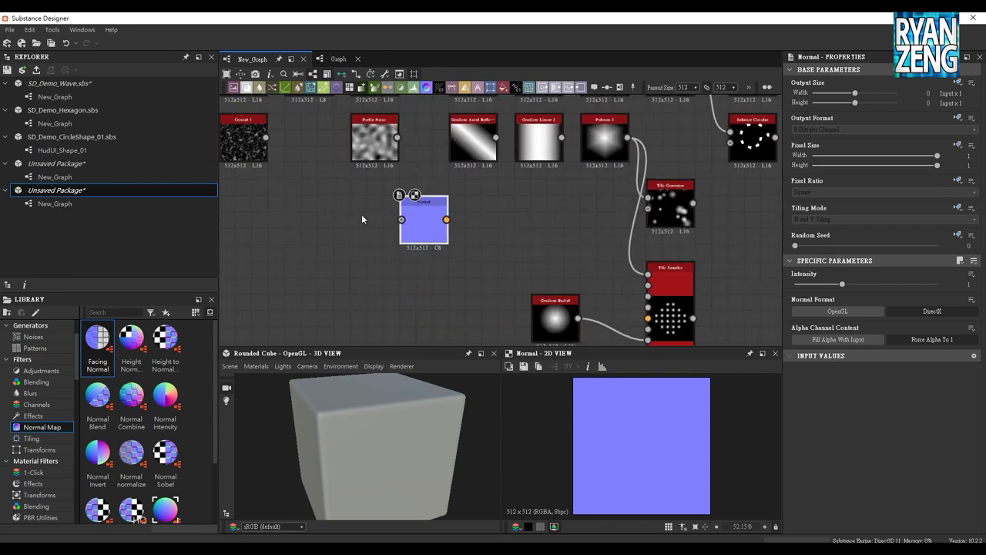
{"action": "middle_click_drag", "start_coordinate": [363, 208], "coordinate": [302, 220]}
{"action": "scroll", "coordinate": [337, 221], "scroll_direction": "up", "scroll_amount": 1}
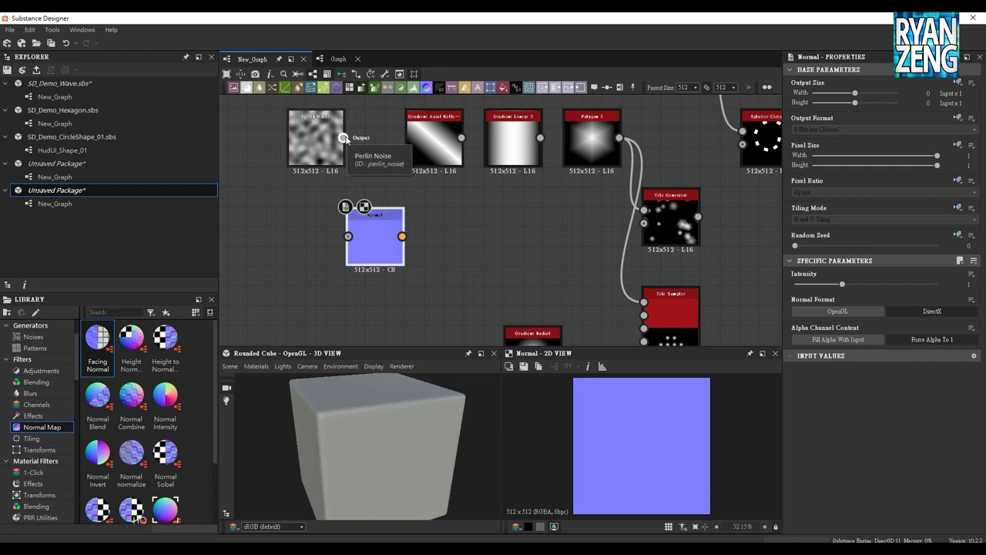
Connect the Perlin Noise output to the Normal node and preview both results.
{"action": "left_click_drag", "start_coordinate": [343, 137], "coordinate": [348, 238]}
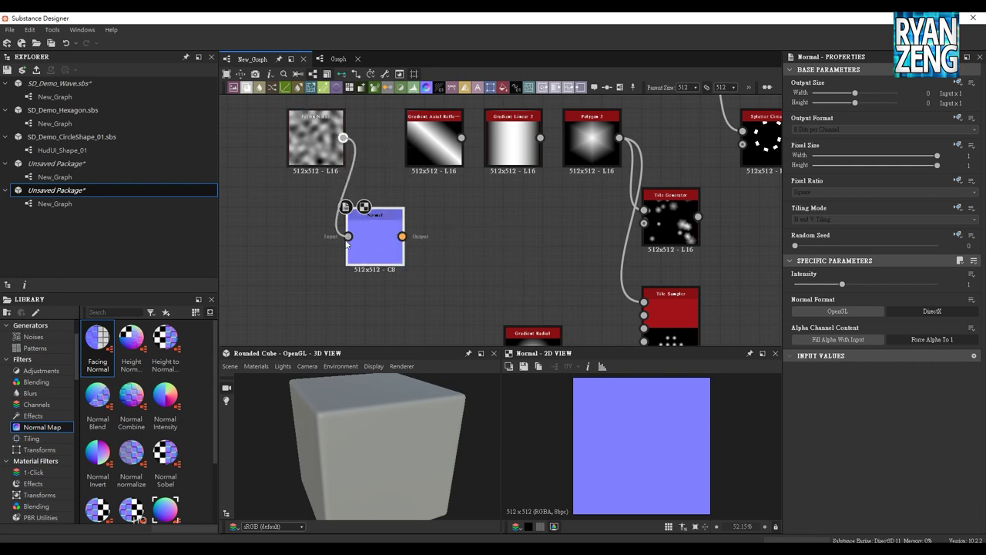
{"action": "left_click", "coordinate": [326, 154]}
{"action": "scroll", "coordinate": [326, 154], "scroll_direction": "up", "scroll_amount": 2}
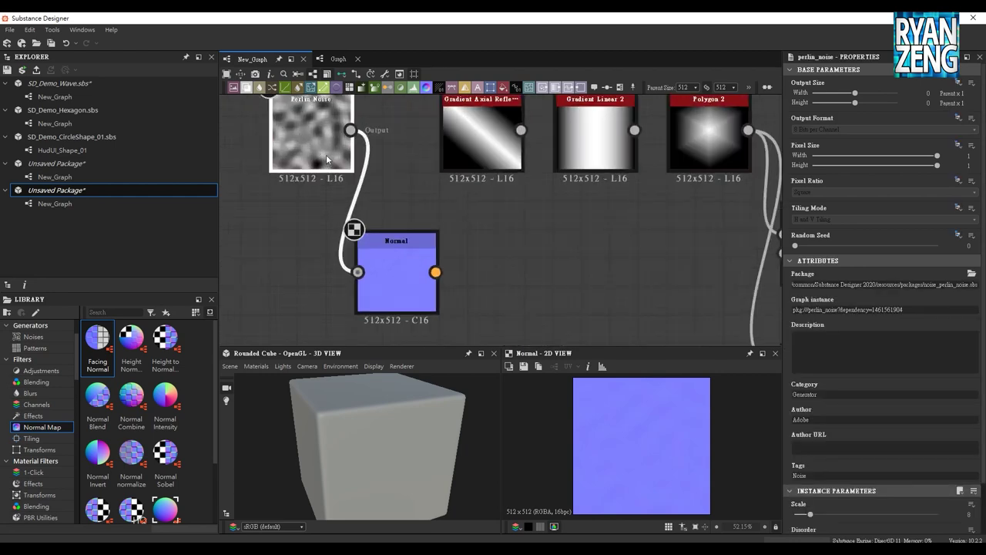
{"action": "double_click", "coordinate": [326, 155]}
{"action": "middle_click_drag", "start_coordinate": [416, 193], "coordinate": [416, 161]}
{"action": "scroll", "coordinate": [409, 193], "scroll_direction": "down", "scroll_amount": 1}
{"action": "double_click", "coordinate": [419, 231]}
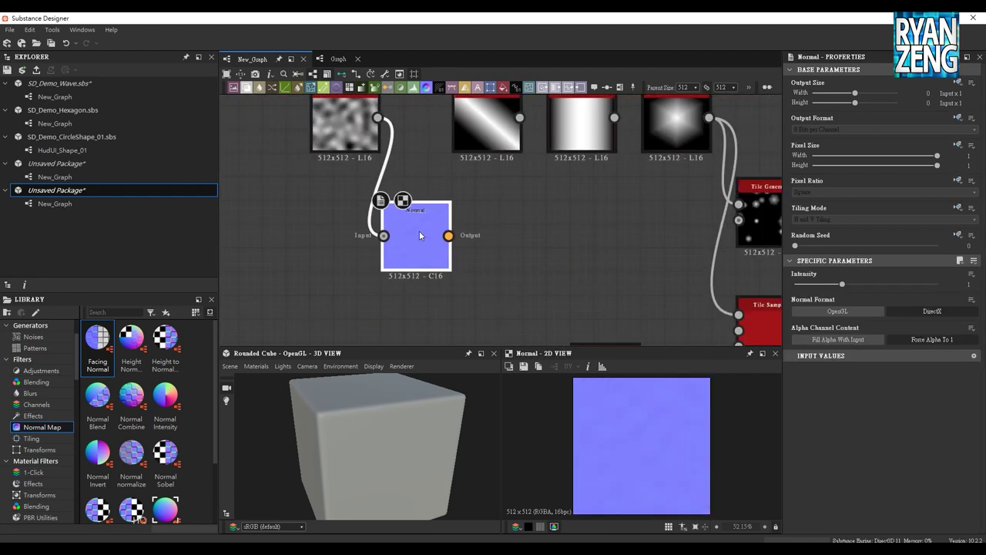
{"action": "middle_click_drag", "start_coordinate": [419, 235], "coordinate": [390, 236]}
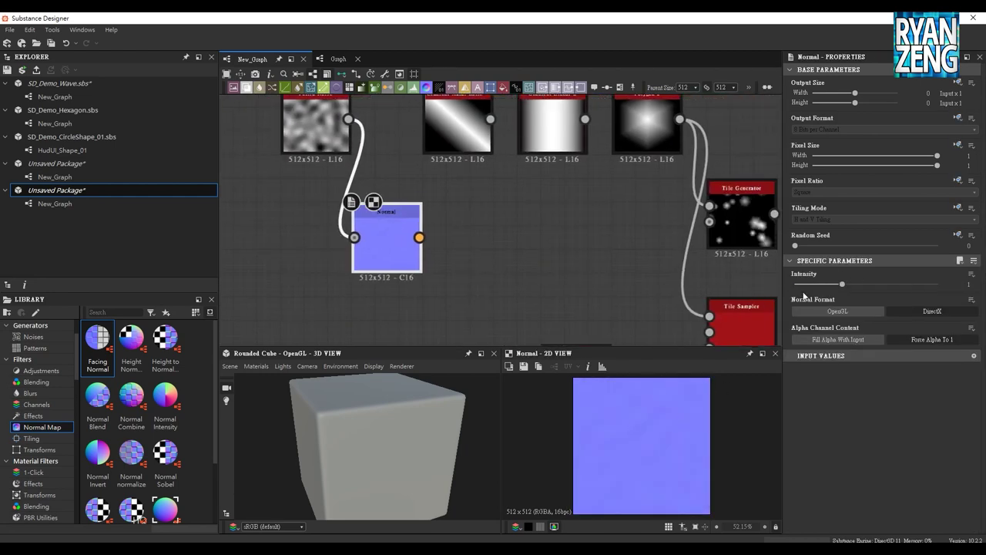
Set the Normal node's Intensity to 32, then raise it to 64.
{"action": "left_click", "coordinate": [957, 283]}
{"action": "type", "text": "32"}
{"action": "key", "text": "Return"}
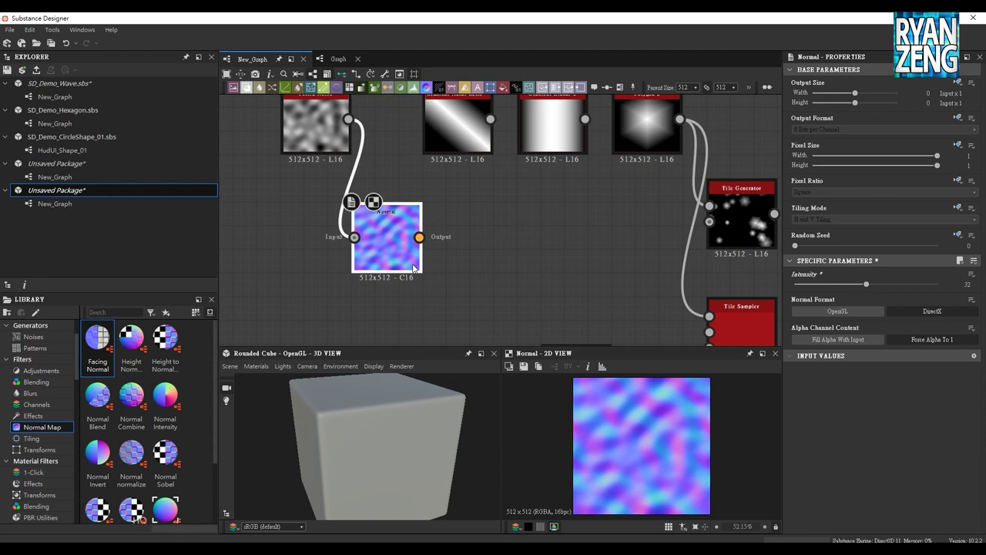
{"action": "left_click", "coordinate": [963, 283]}
{"action": "type", "text": "64"}
{"action": "key", "text": "Return"}
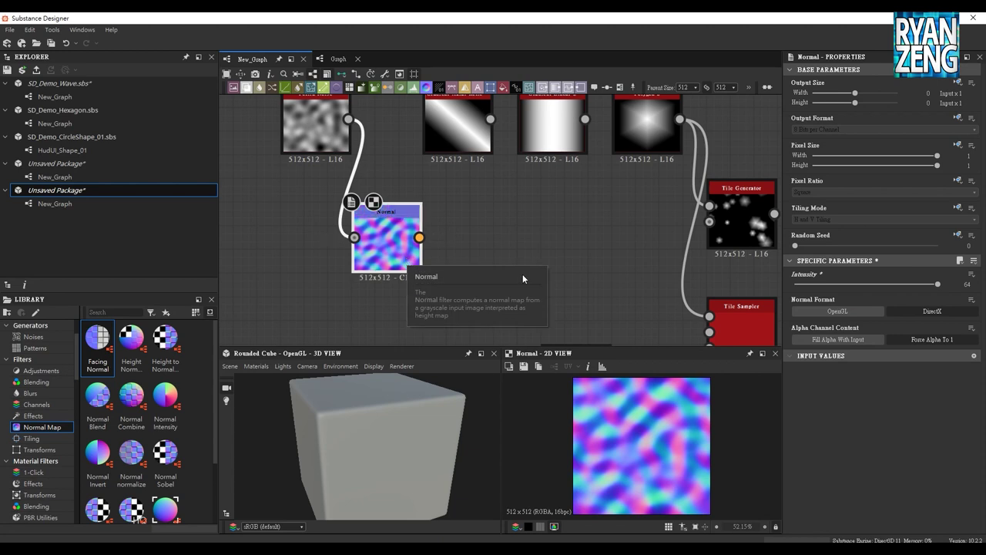
{"action": "mouse_move", "coordinate": [459, 192]}
{"action": "middle_mouse_down"}
{"action": "mouse_move", "coordinate": [511, 235]}
{"action": "mouse_move", "coordinate": [495, 203]}
{"action": "middle_mouse_up"}
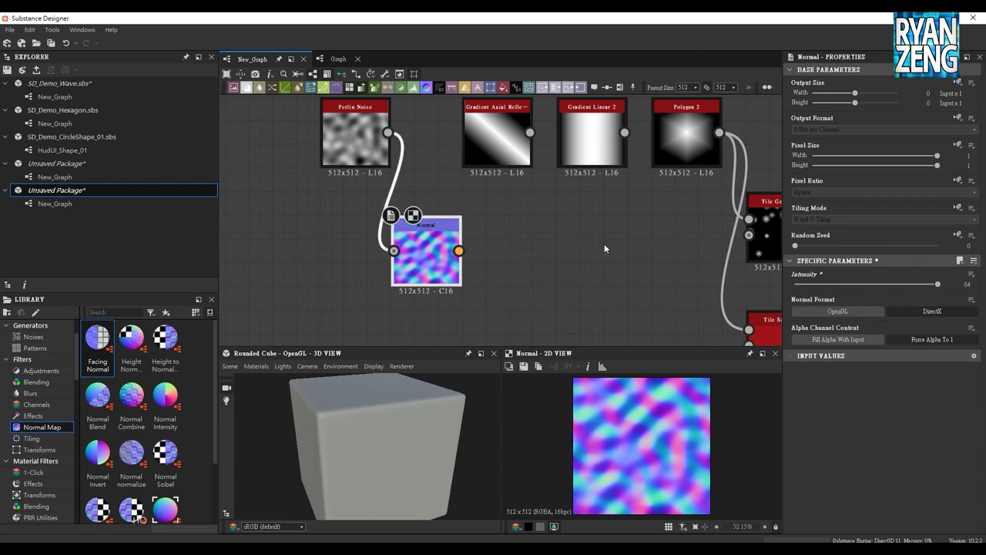
{"action": "scroll", "coordinate": [510, 263], "scroll_direction": "down", "scroll_amount": 2}
{"action": "scroll", "coordinate": [512, 260], "scroll_direction": "down", "scroll_amount": 1}
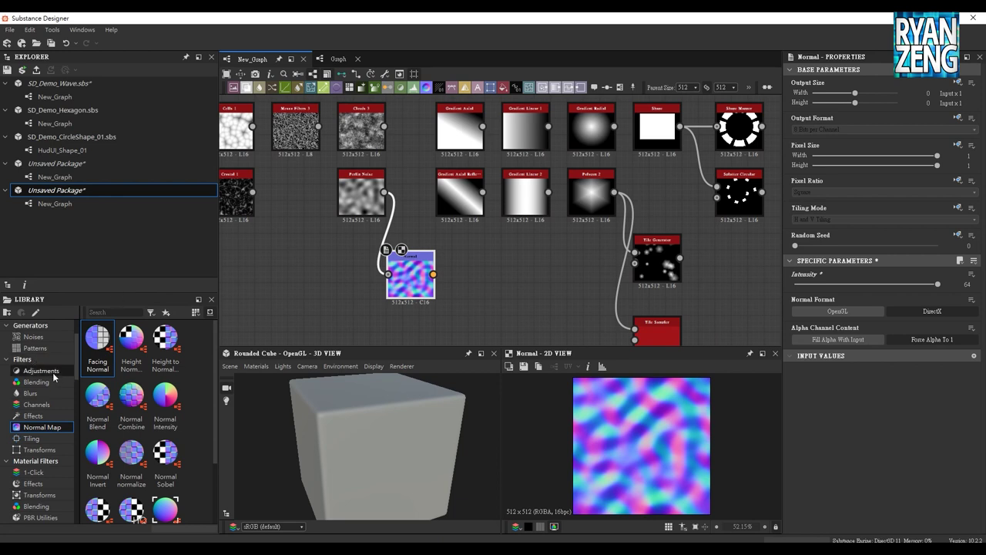
{"action": "middle_click_drag", "start_coordinate": [494, 260], "coordinate": [504, 267]}
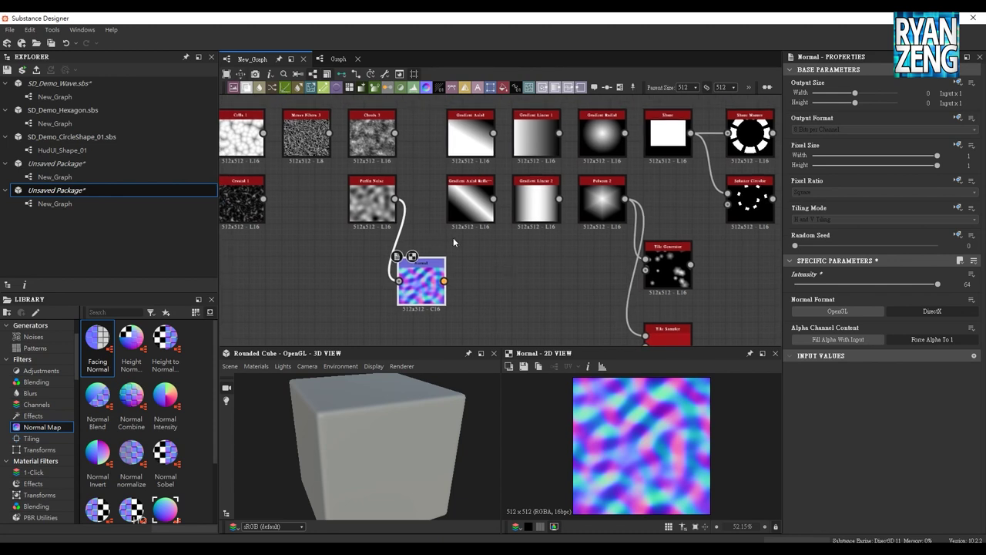
{"action": "middle_click_drag", "start_coordinate": [417, 145], "coordinate": [429, 208]}
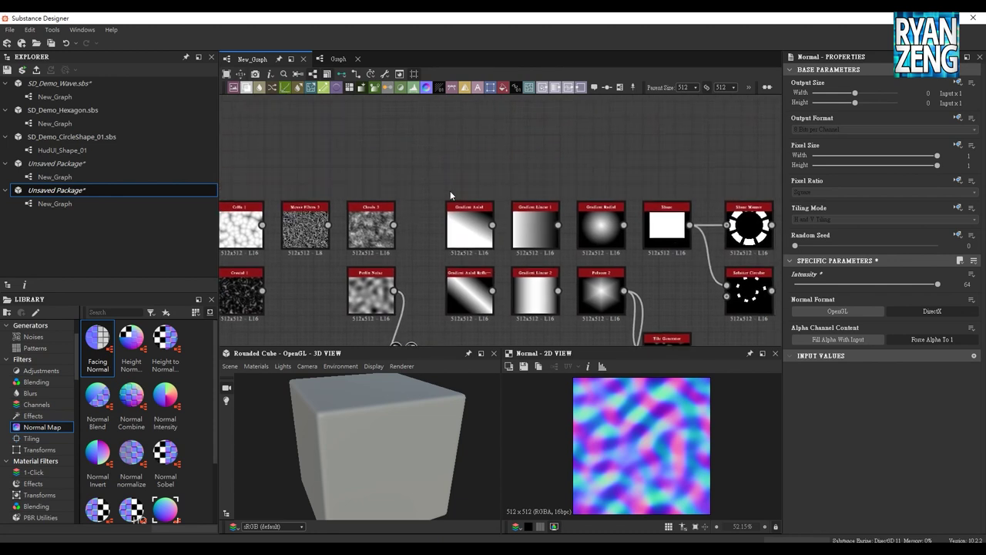
{"action": "middle_click_drag", "start_coordinate": [430, 170], "coordinate": [483, 89]}
{"action": "middle_click_drag", "start_coordinate": [460, 178], "coordinate": [348, 250]}
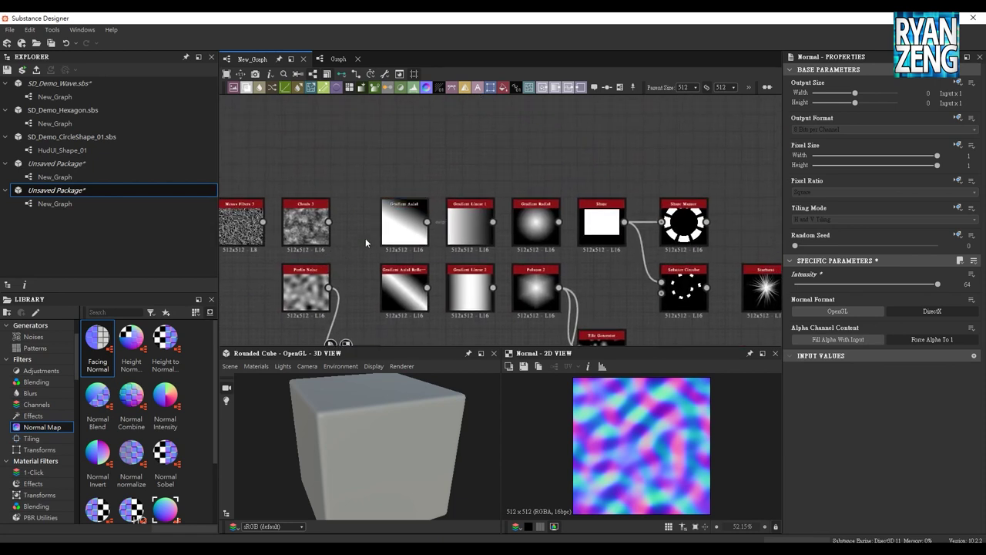
{"action": "left_click_drag", "start_coordinate": [245, 90], "coordinate": [294, 126]}
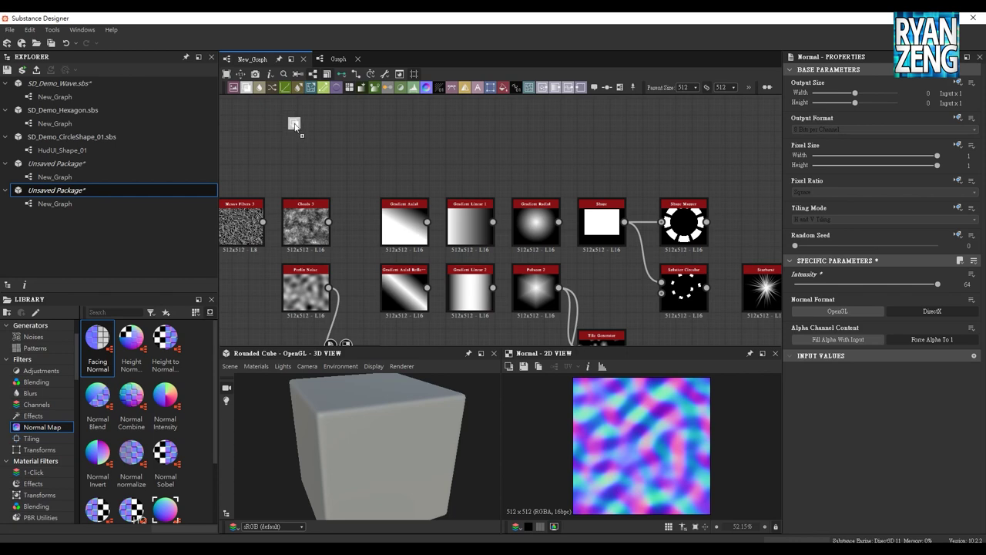
{"action": "scroll", "coordinate": [409, 161], "scroll_direction": "up", "scroll_amount": 3}
Arrange Clouds 3, Perlin Noise and the new Blend node side by side.
{"action": "mouse_move", "coordinate": [410, 161]}
{"action": "middle_mouse_down"}
{"action": "mouse_move", "coordinate": [515, 252]}
{"action": "mouse_move", "coordinate": [524, 290]}
{"action": "mouse_move", "coordinate": [508, 193]}
{"action": "middle_mouse_up"}
{"action": "scroll", "coordinate": [523, 214], "scroll_direction": "down", "scroll_amount": 2}
{"action": "scroll", "coordinate": [512, 248], "scroll_direction": "down", "scroll_amount": 1}
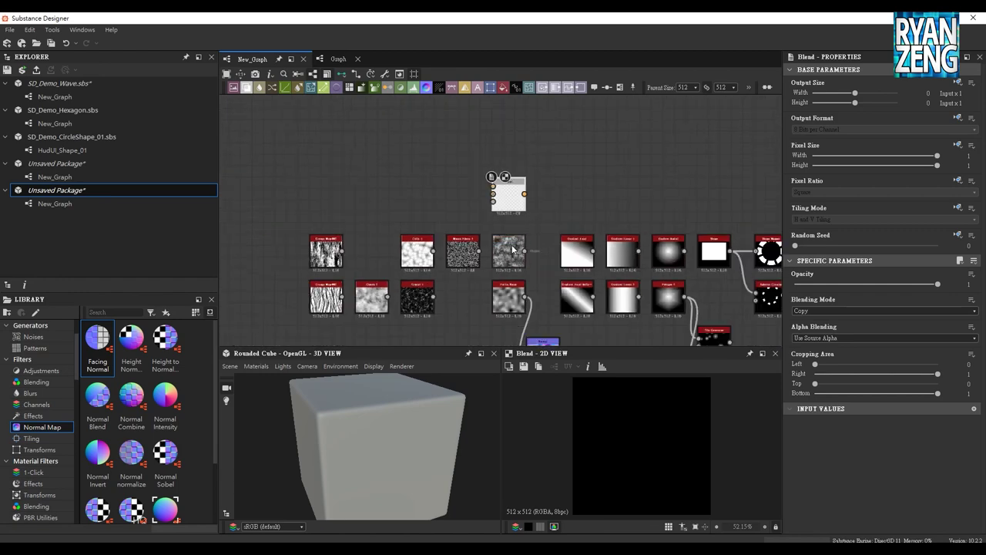
{"action": "middle_click_drag", "start_coordinate": [532, 305], "coordinate": [518, 311]}
{"action": "mouse_move", "coordinate": [495, 303]}
{"action": "left_mouse_down"}
{"action": "mouse_move", "coordinate": [437, 207]}
{"action": "mouse_move", "coordinate": [411, 211]}
{"action": "left_mouse_up"}
{"action": "scroll", "coordinate": [497, 252], "scroll_direction": "up", "scroll_amount": 2}
{"action": "scroll", "coordinate": [497, 251], "scroll_direction": "up", "scroll_amount": 2}
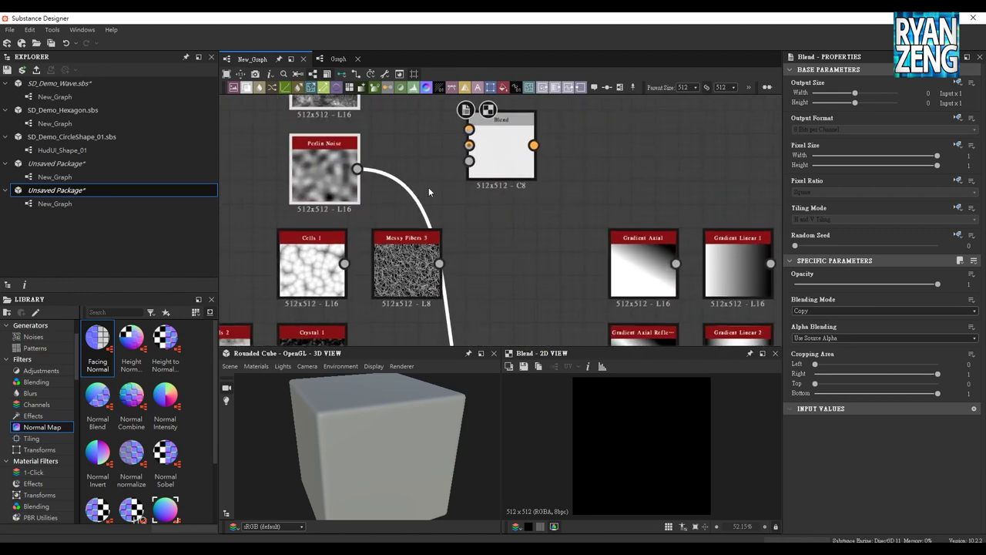
{"action": "middle_click_drag", "start_coordinate": [425, 195], "coordinate": [468, 318]}
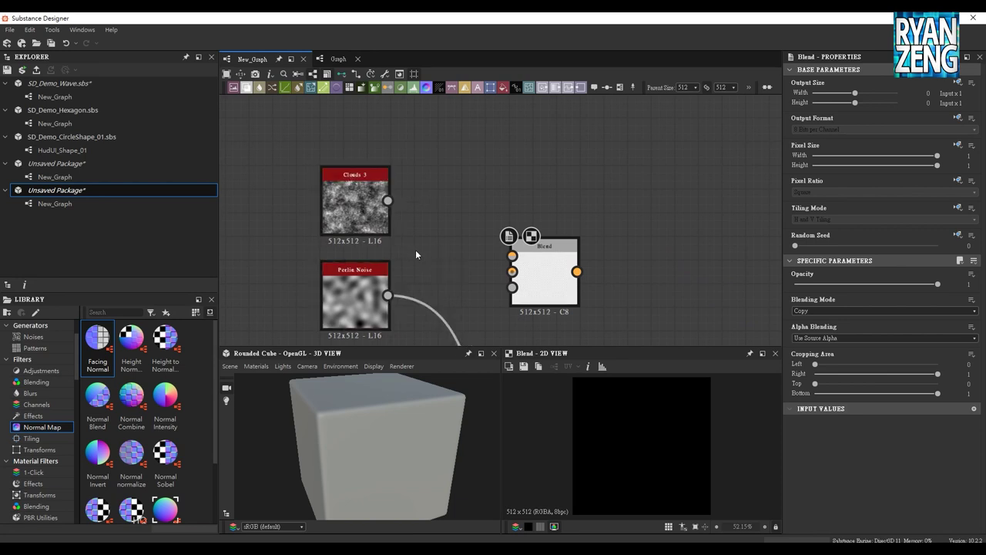
{"action": "left_click_drag", "start_coordinate": [545, 255], "coordinate": [497, 230]}
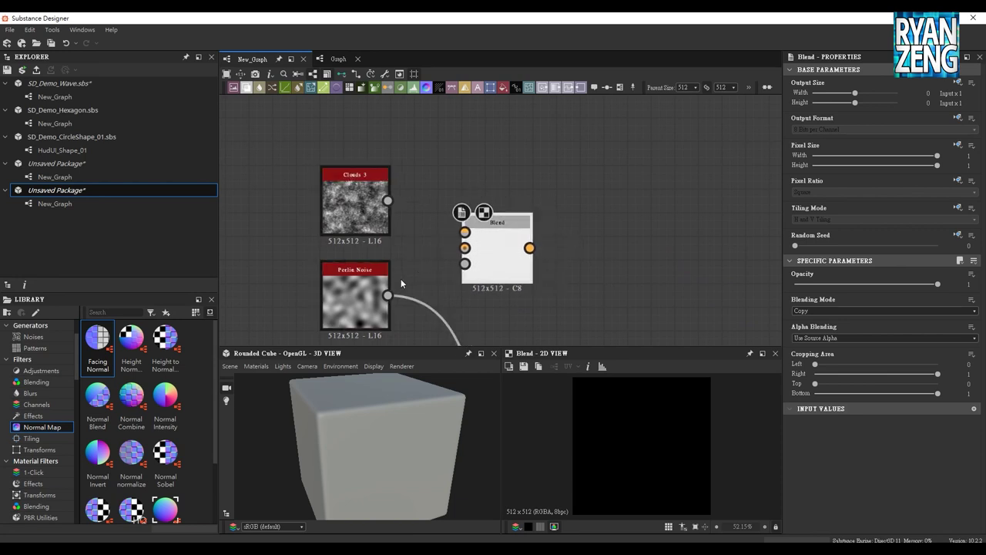
Wire Clouds 3 into Blend's Foreground and Perlin Noise into its Background, then preview the result.
{"action": "left_click", "coordinate": [357, 221]}
{"action": "middle_click_drag", "start_coordinate": [409, 240], "coordinate": [397, 219]}
{"action": "left_click", "coordinate": [340, 255]}
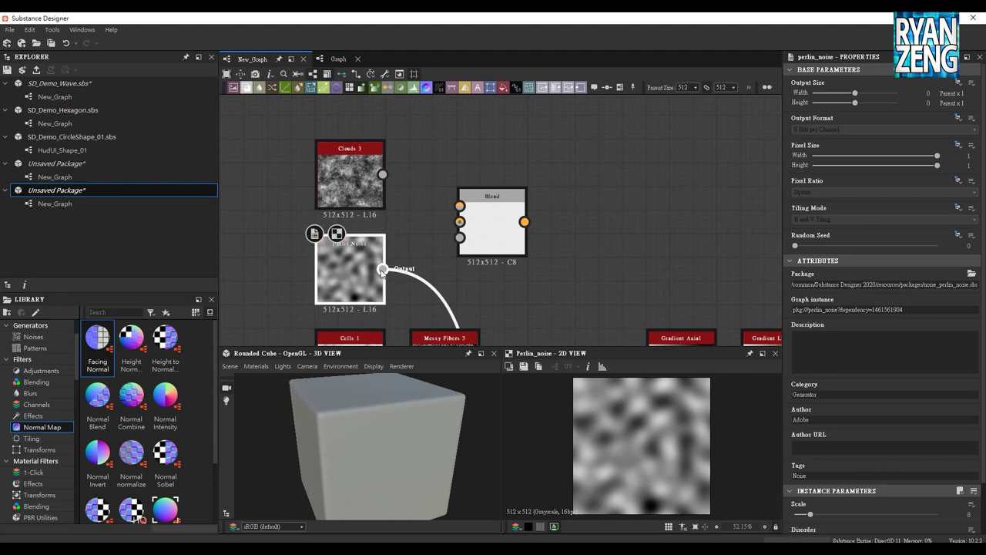
{"action": "left_click", "coordinate": [492, 221]}
{"action": "left_click_drag", "start_coordinate": [382, 174], "coordinate": [460, 206]}
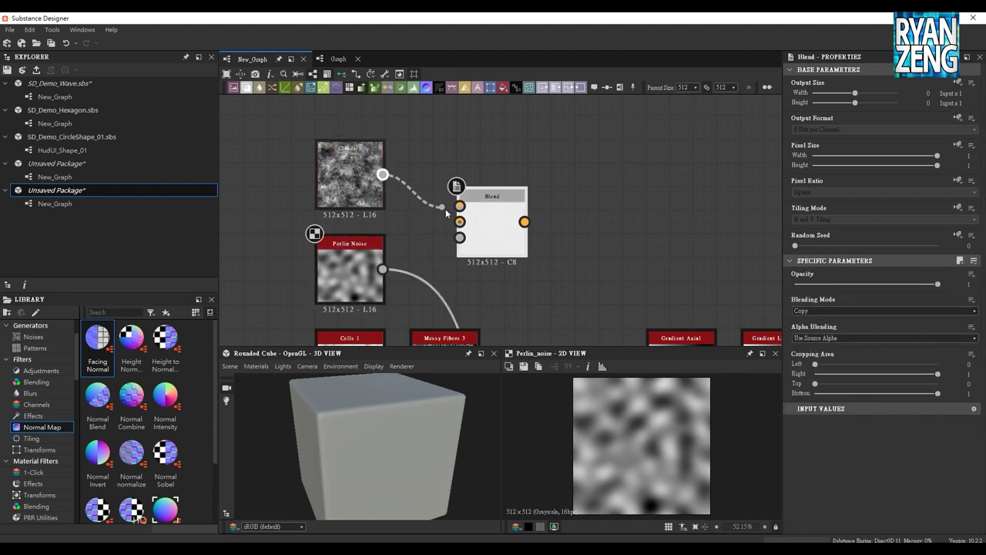
{"action": "left_click_drag", "start_coordinate": [382, 269], "coordinate": [460, 222]}
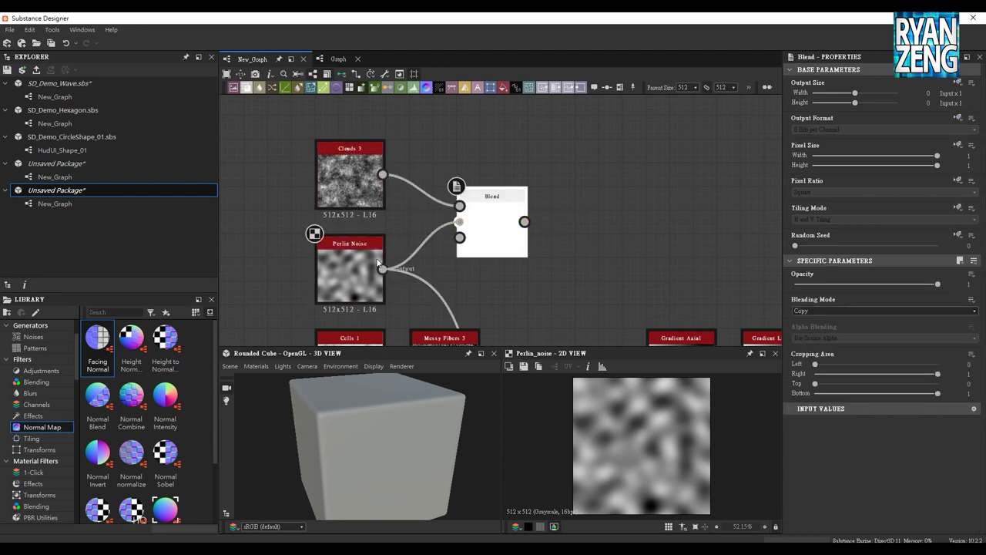
{"action": "double_click", "coordinate": [500, 237]}
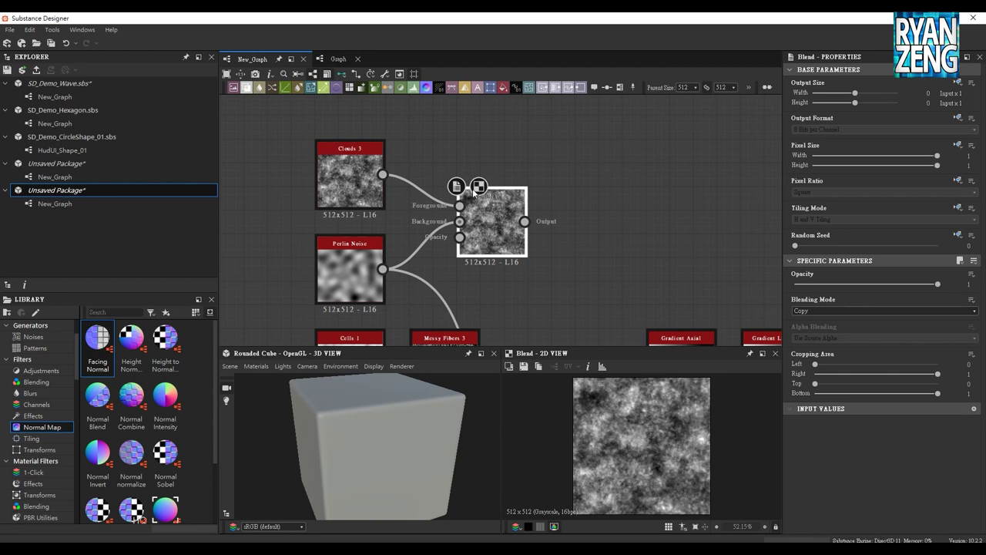
Connect Gradient Linear 1 to the Blend Opacity input, then disconnect it again.
{"action": "middle_click_drag", "start_coordinate": [487, 273], "coordinate": [519, 214]}
{"action": "mouse_move", "coordinate": [414, 209]}
{"action": "left_mouse_down"}
{"action": "mouse_move", "coordinate": [483, 194]}
{"action": "mouse_move", "coordinate": [492, 178]}
{"action": "left_mouse_up"}
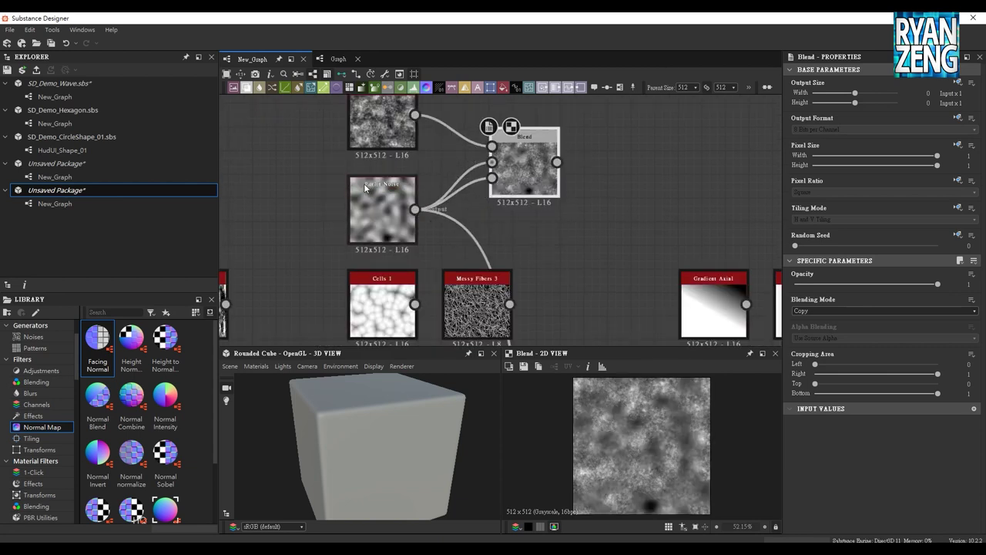
{"action": "middle_click_drag", "start_coordinate": [423, 118], "coordinate": [272, 101]}
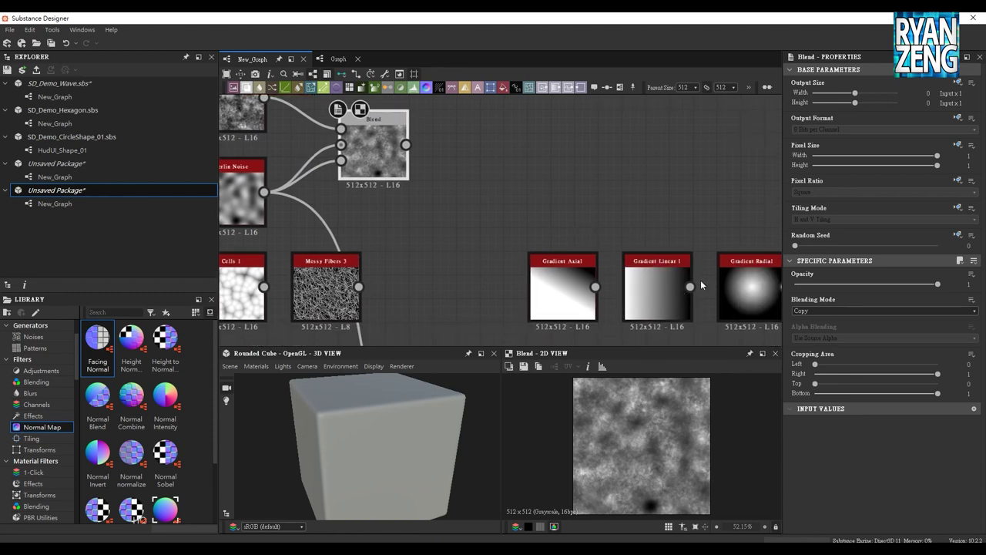
{"action": "mouse_move", "coordinate": [690, 287]}
{"action": "left_mouse_down"}
{"action": "mouse_move", "coordinate": [403, 209]}
{"action": "mouse_move", "coordinate": [341, 161]}
{"action": "left_mouse_up"}
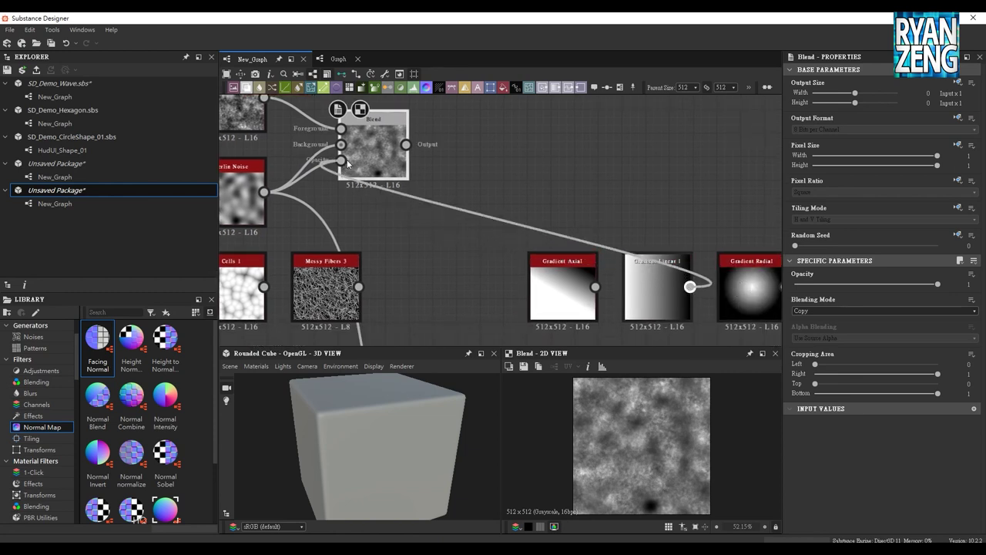
{"action": "middle_click_drag", "start_coordinate": [359, 215], "coordinate": [389, 247]}
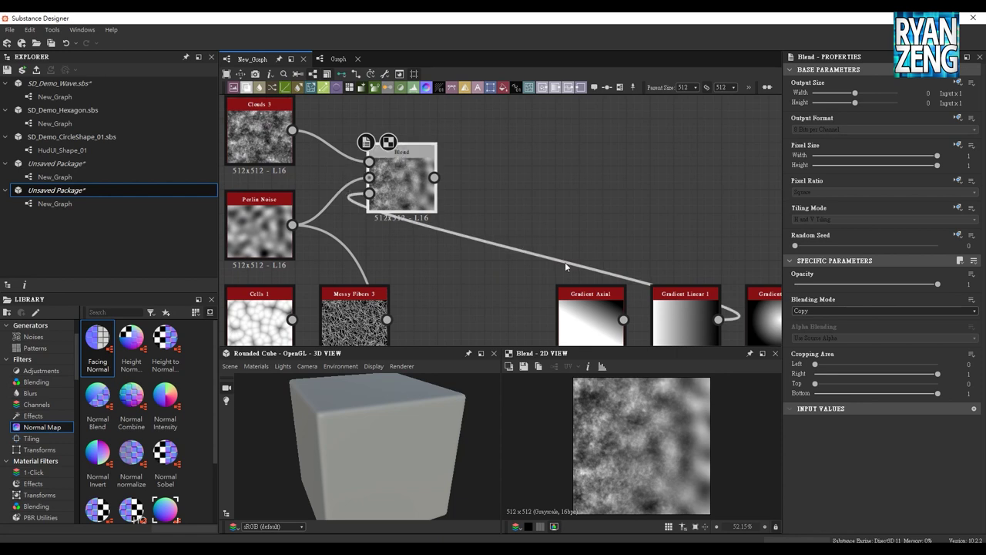
{"action": "middle_click_drag", "start_coordinate": [499, 257], "coordinate": [524, 230]}
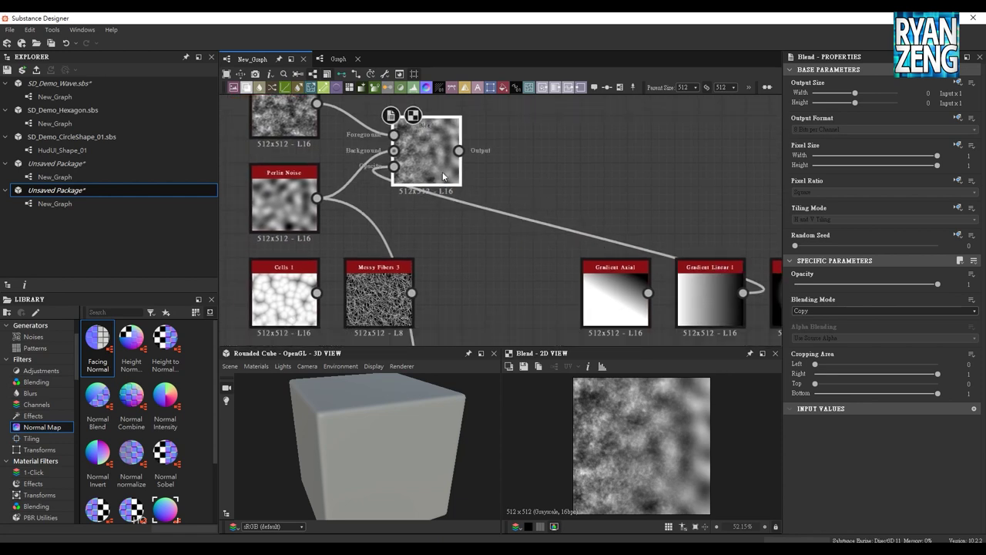
{"action": "middle_click_drag", "start_coordinate": [342, 125], "coordinate": [346, 144]}
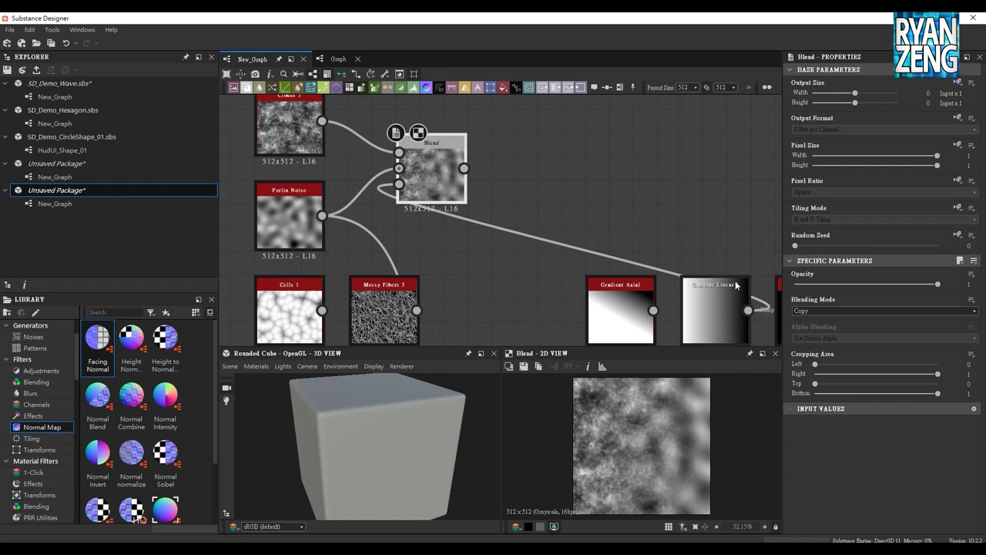
{"action": "middle_click_drag", "start_coordinate": [538, 142], "coordinate": [510, 222]}
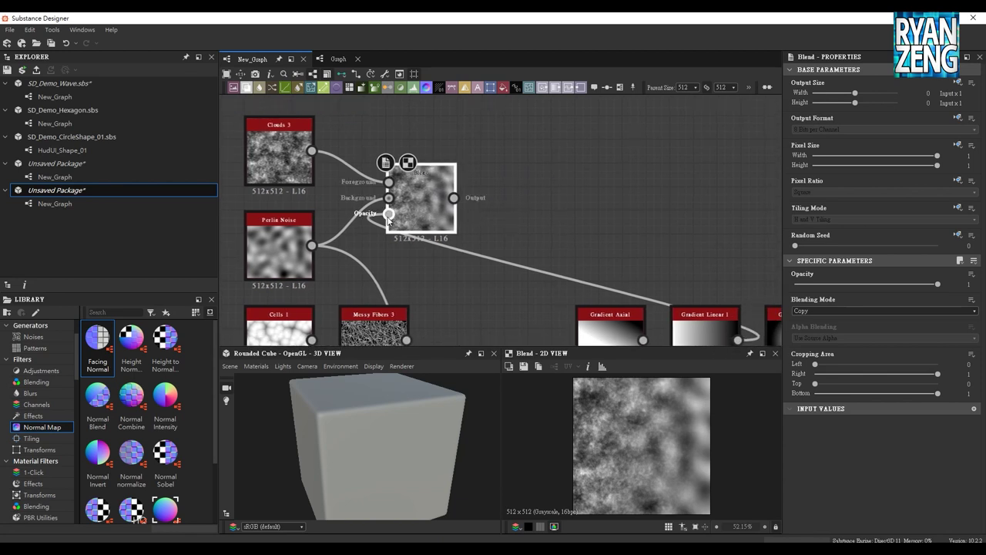
{"action": "left_click_drag", "start_coordinate": [388, 219], "coordinate": [382, 245]}
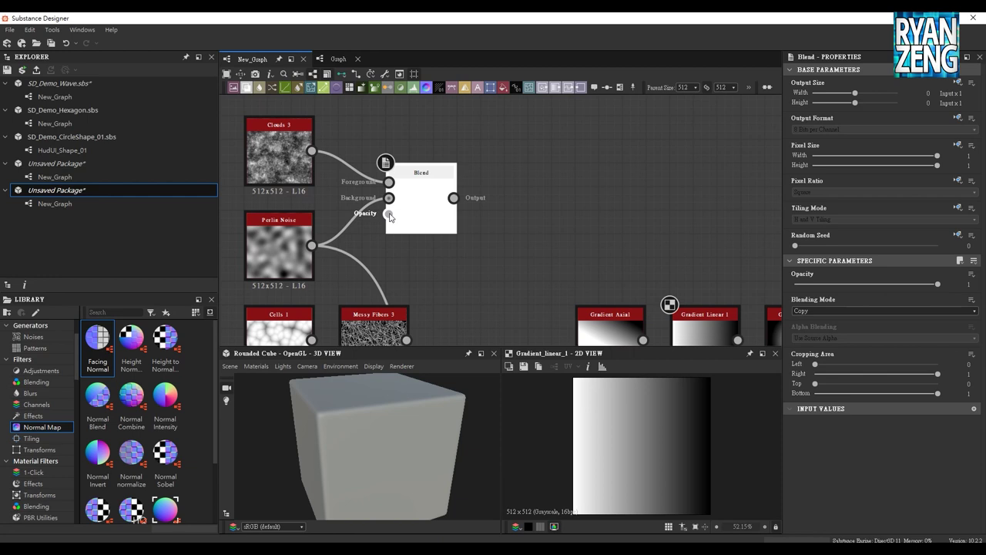
Preview the Blend node and test Opacity at 0.33 before restoring it to 1.
{"action": "middle_click_drag", "start_coordinate": [382, 245], "coordinate": [434, 272]}
{"action": "double_click", "coordinate": [473, 238]}
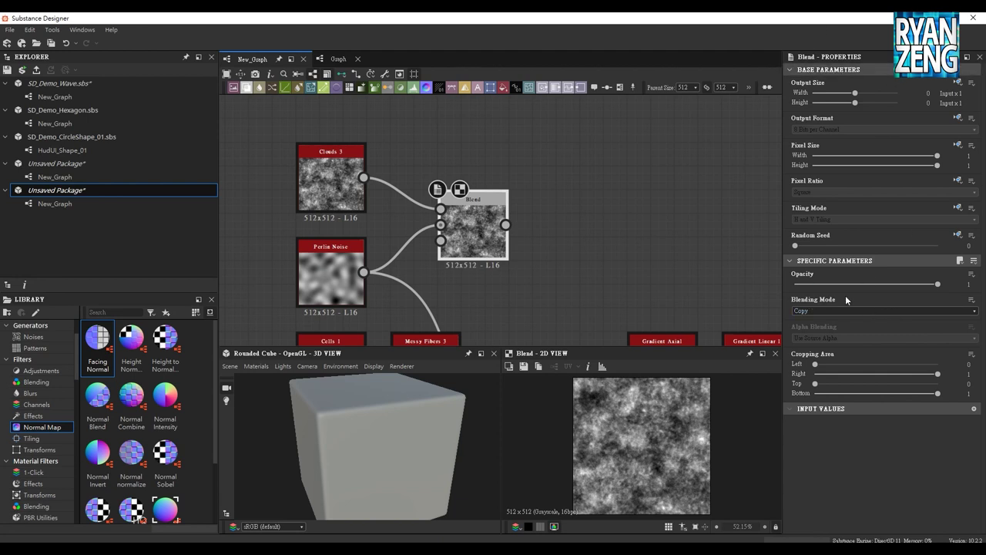
{"action": "mouse_move", "coordinate": [935, 283]}
{"action": "left_mouse_down"}
{"action": "mouse_move", "coordinate": [837, 284]}
{"action": "mouse_move", "coordinate": [883, 287]}
{"action": "left_mouse_up"}
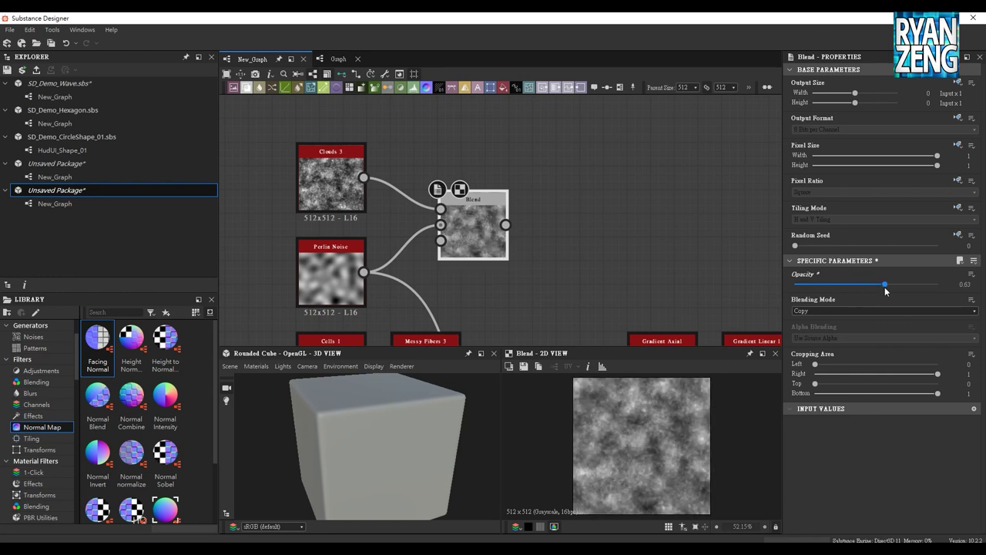
{"action": "left_click_drag", "start_coordinate": [883, 285], "coordinate": [939, 285]}
Switch the blending mode to Soft Light at about 0.51 opacity and show the histogram.
{"action": "left_click", "coordinate": [841, 310]}
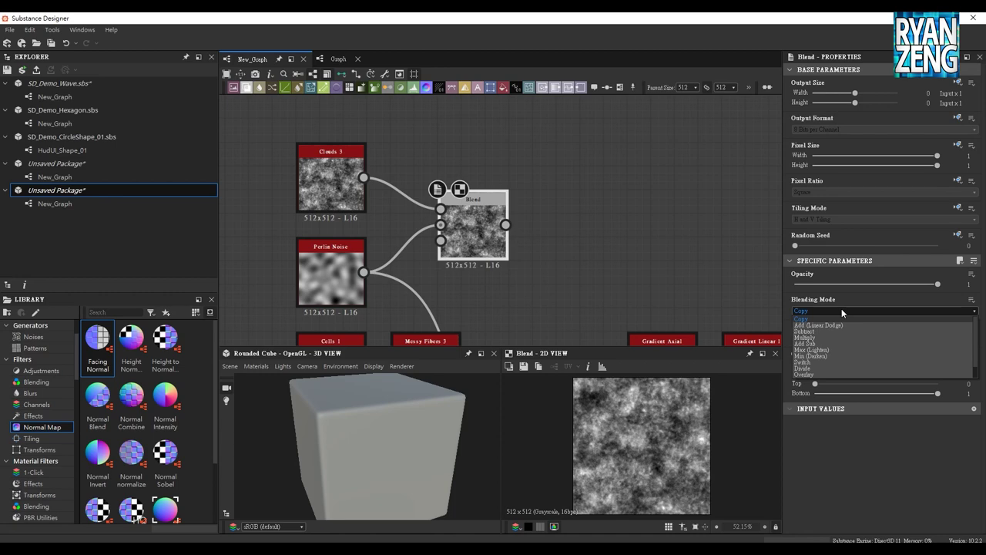
{"action": "left_click", "coordinate": [837, 324]}
{"action": "key", "text": "Down"}
{"action": "key", "text": "Down"}
{"action": "key", "text": "Down"}
{"action": "key", "text": "Down"}
{"action": "key", "text": "Down"}
{"action": "key", "text": "Down"}
{"action": "key", "text": "Down"}
{"action": "key", "text": "Down"}
{"action": "key", "text": "Down"}
{"action": "key", "text": "Down"}
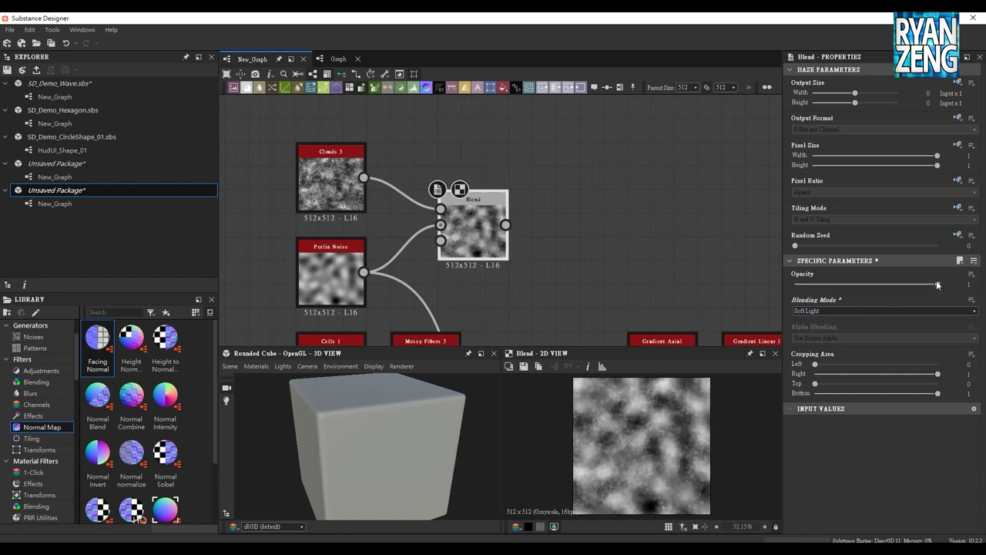
{"action": "mouse_move", "coordinate": [839, 285]}
{"action": "left_mouse_down"}
{"action": "mouse_move", "coordinate": [911, 284]}
{"action": "mouse_move", "coordinate": [851, 285]}
{"action": "mouse_move", "coordinate": [866, 287]}
{"action": "left_mouse_up"}
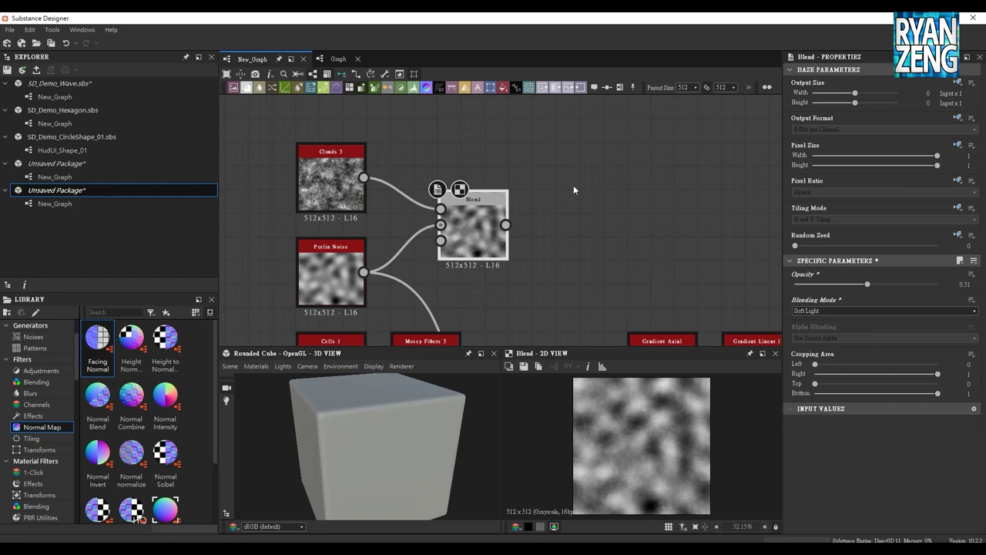
{"action": "middle_click_drag", "start_coordinate": [552, 247], "coordinate": [540, 216]}
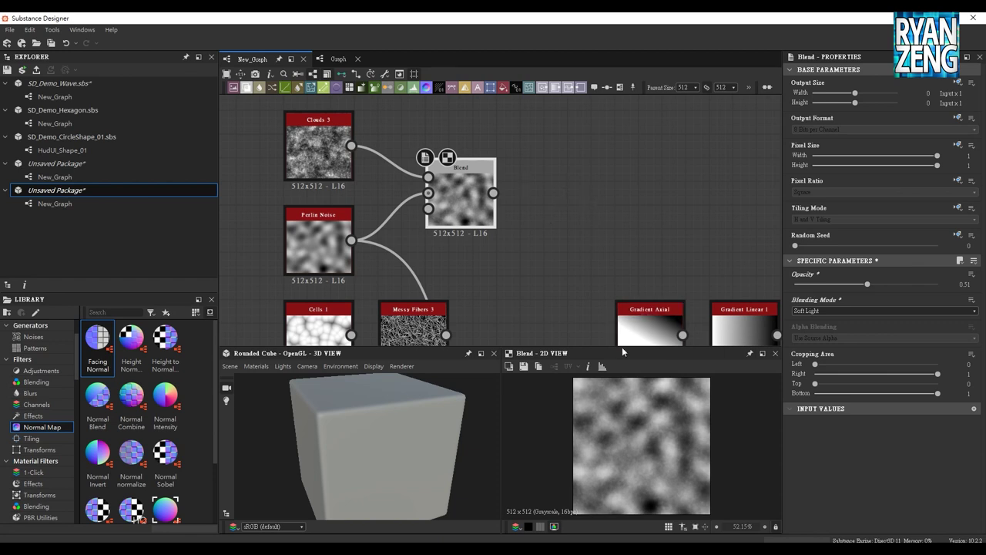
{"action": "left_click", "coordinate": [603, 366]}
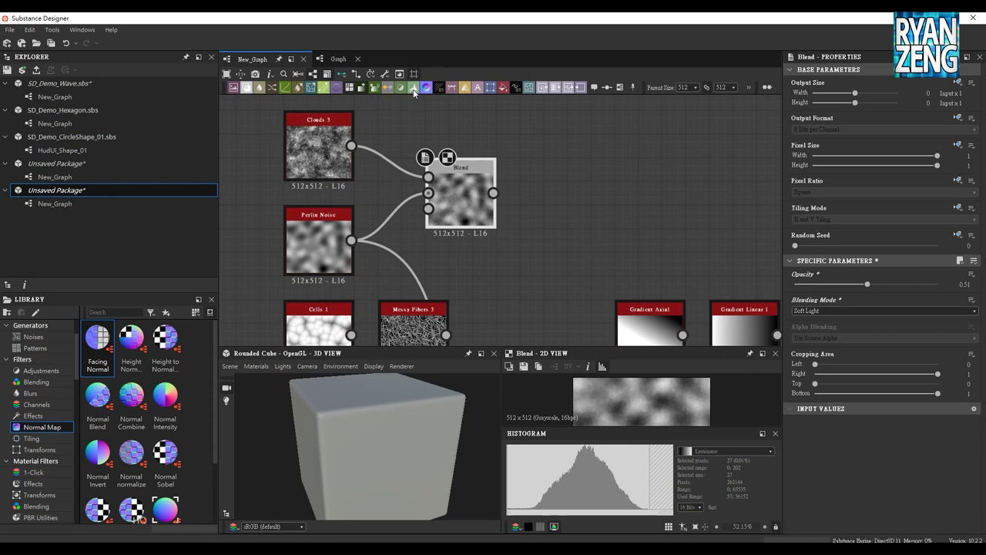
Add a Levels node after the Blend output.
{"action": "left_click", "coordinate": [413, 90]}
Place the Levels node beside Blend and apply Auto Level.
{"action": "mouse_move", "coordinate": [555, 143]}
{"action": "left_mouse_down"}
{"action": "mouse_move", "coordinate": [583, 173]}
{"action": "mouse_move", "coordinate": [493, 193]}
{"action": "left_mouse_up"}
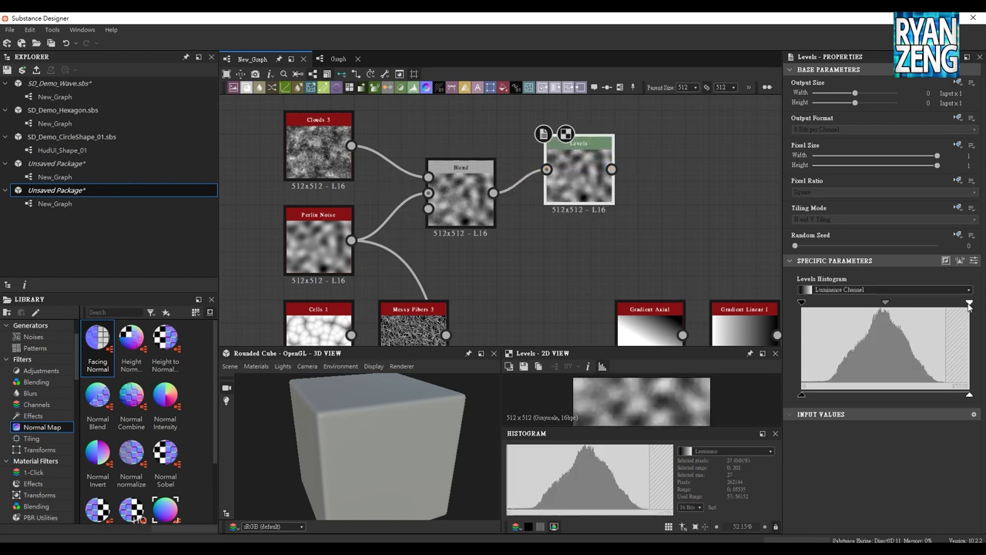
{"action": "left_click_drag", "start_coordinate": [970, 302], "coordinate": [977, 309]}
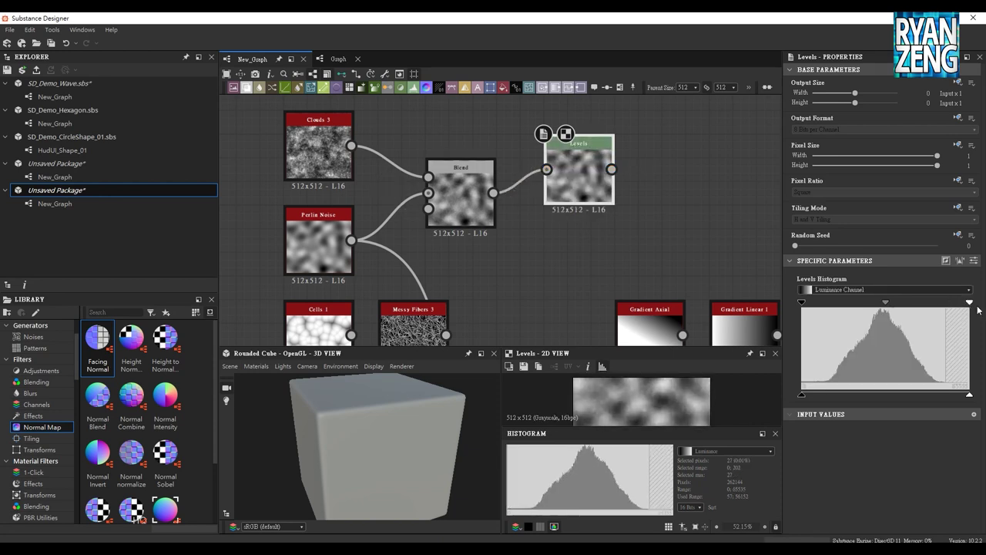
{"action": "left_click", "coordinate": [959, 262]}
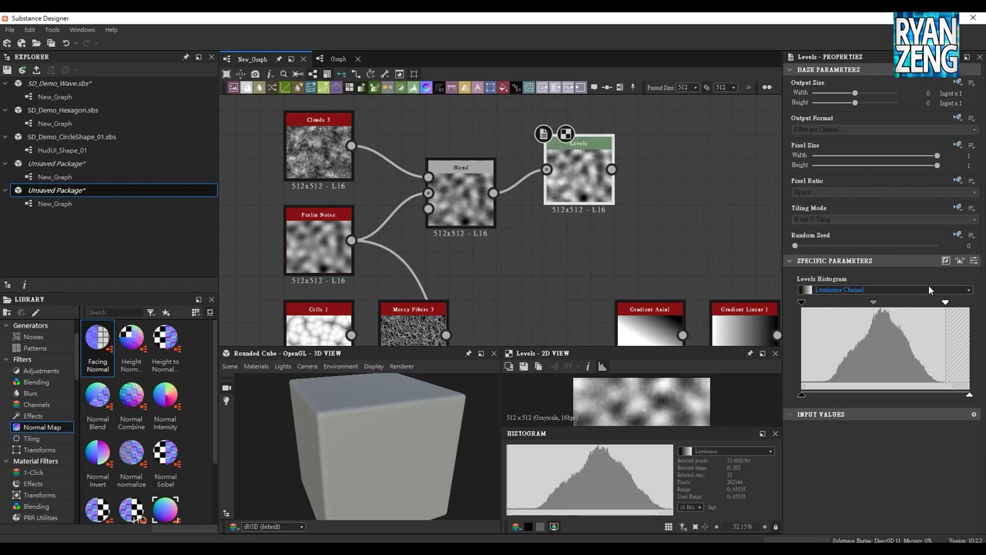
{"action": "left_click", "coordinate": [318, 240]}
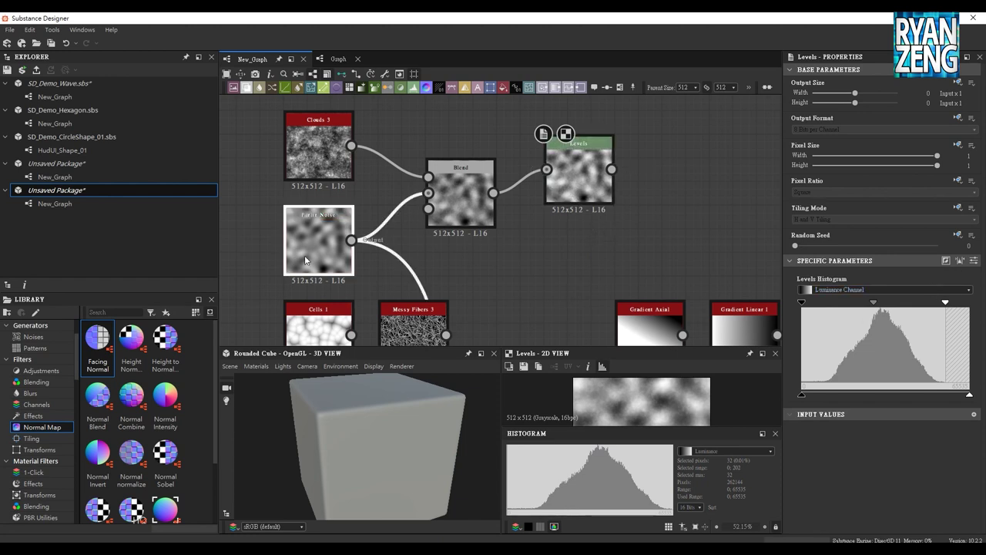
{"action": "left_click", "coordinate": [576, 199]}
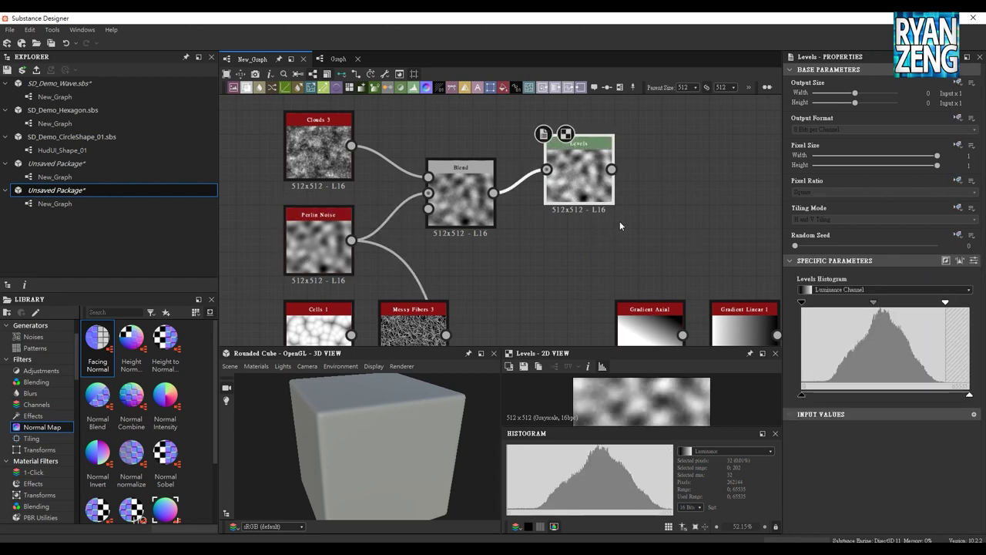
Set the Perlin Noise Random Seed to 5 and re-apply Auto Level on Levels.
{"action": "left_click", "coordinate": [321, 264]}
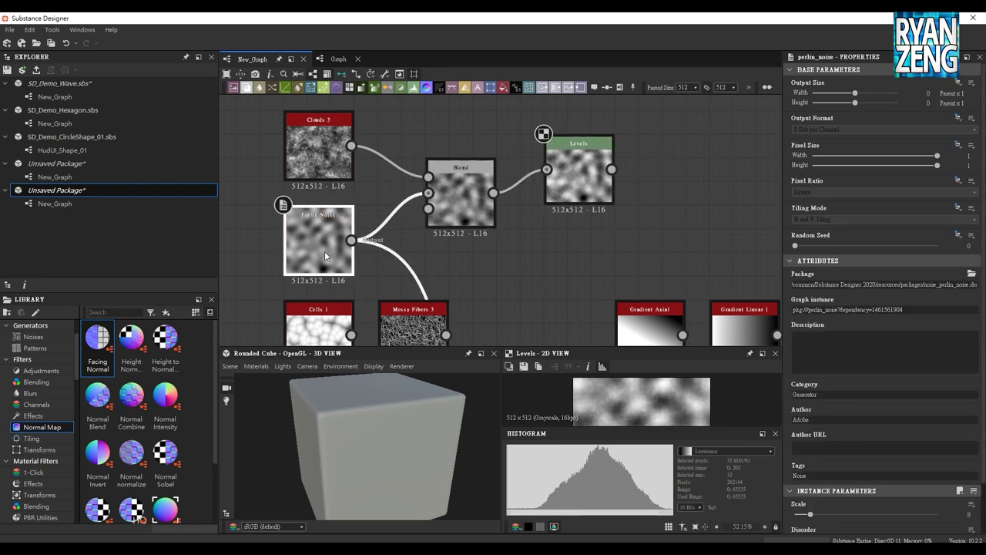
{"action": "scroll", "coordinate": [787, 251], "scroll_direction": "down", "scroll_amount": 1}
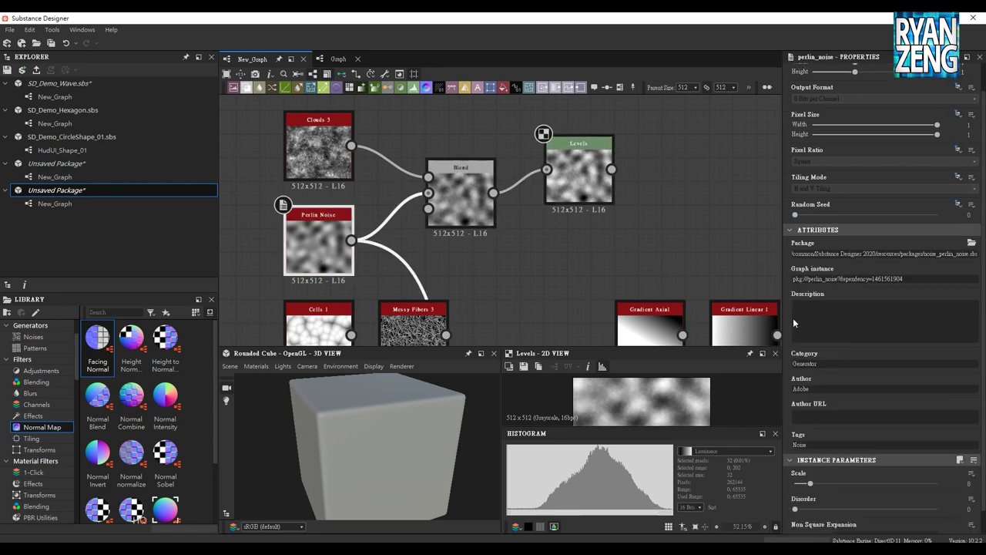
{"action": "left_click_drag", "start_coordinate": [800, 215], "coordinate": [834, 216]}
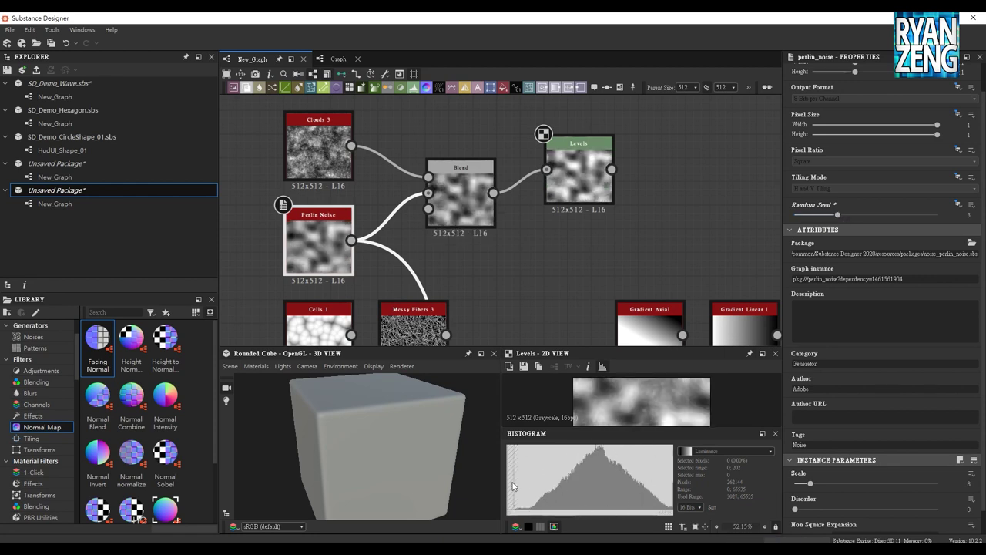
{"action": "left_click_drag", "start_coordinate": [824, 214], "coordinate": [866, 216]}
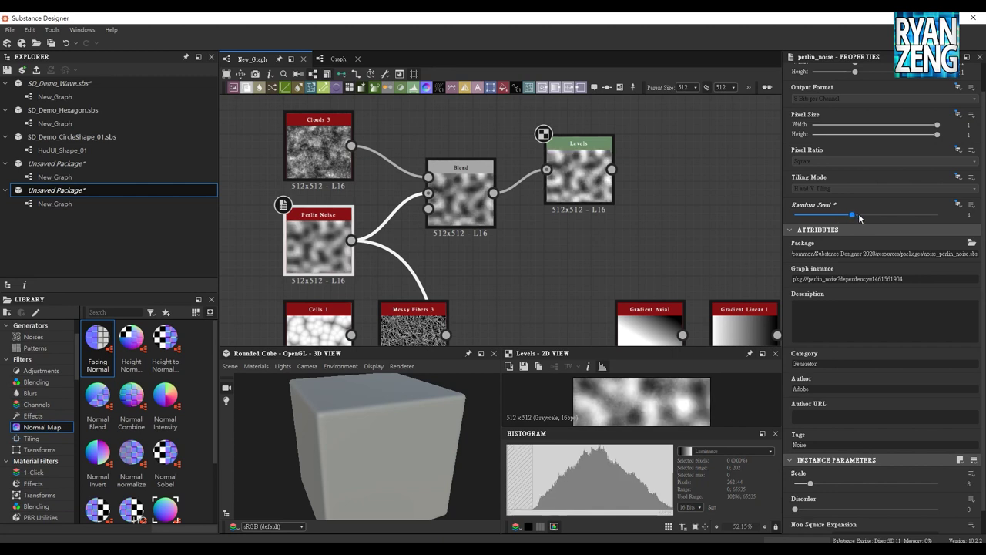
{"action": "left_click", "coordinate": [566, 158]}
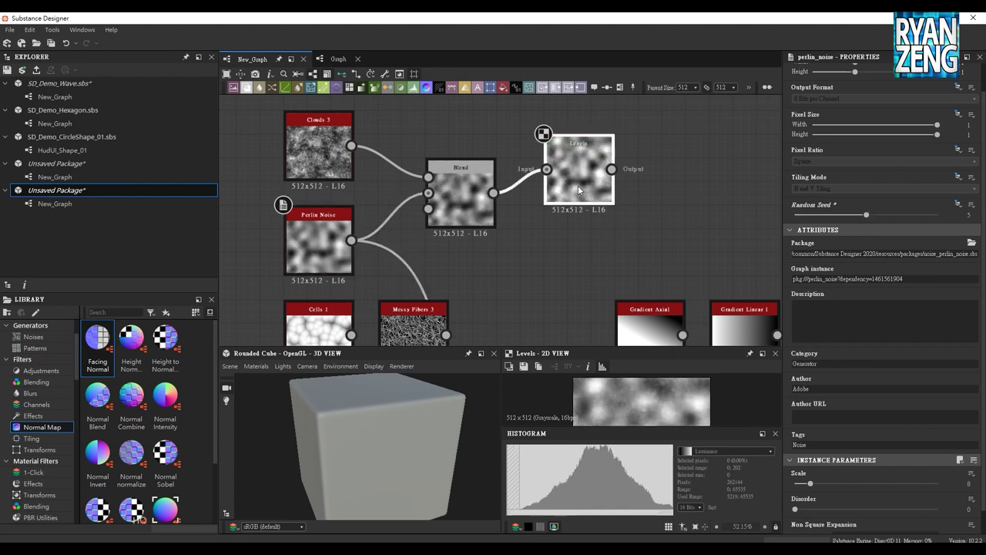
{"action": "left_click", "coordinate": [959, 261]}
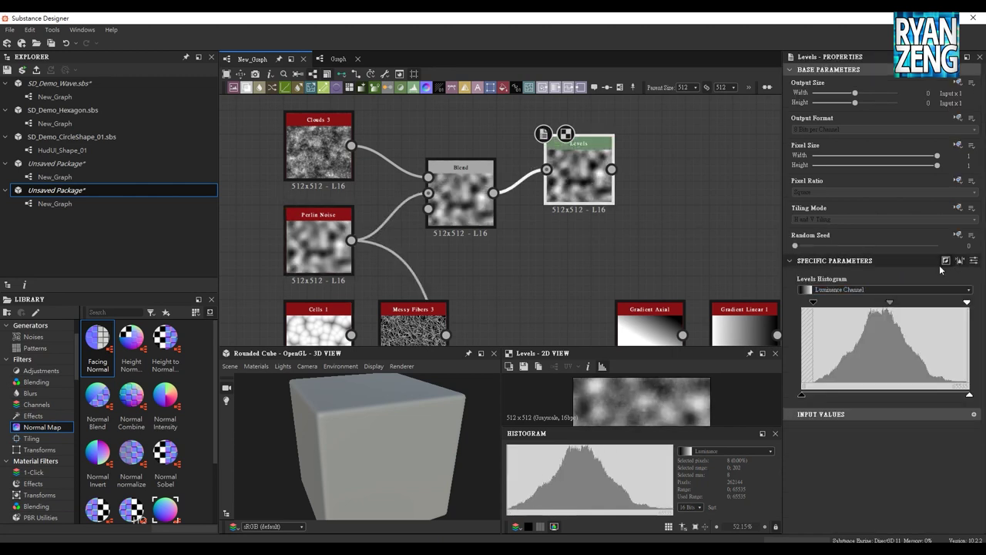
{"action": "left_click_drag", "start_coordinate": [579, 173], "coordinate": [555, 151]}
{"action": "middle_click_drag", "start_coordinate": [546, 210], "coordinate": [532, 235]}
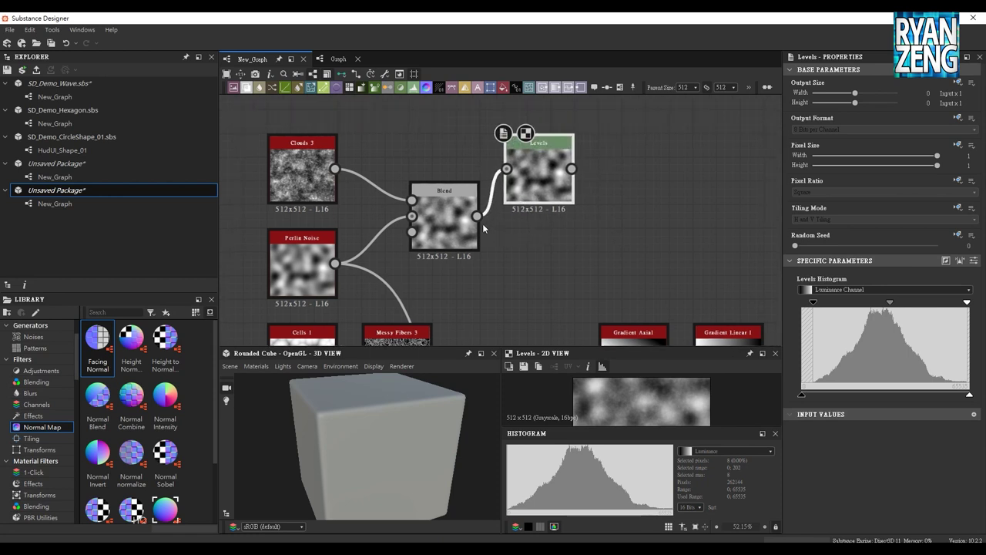
{"action": "left_click", "coordinate": [520, 235]}
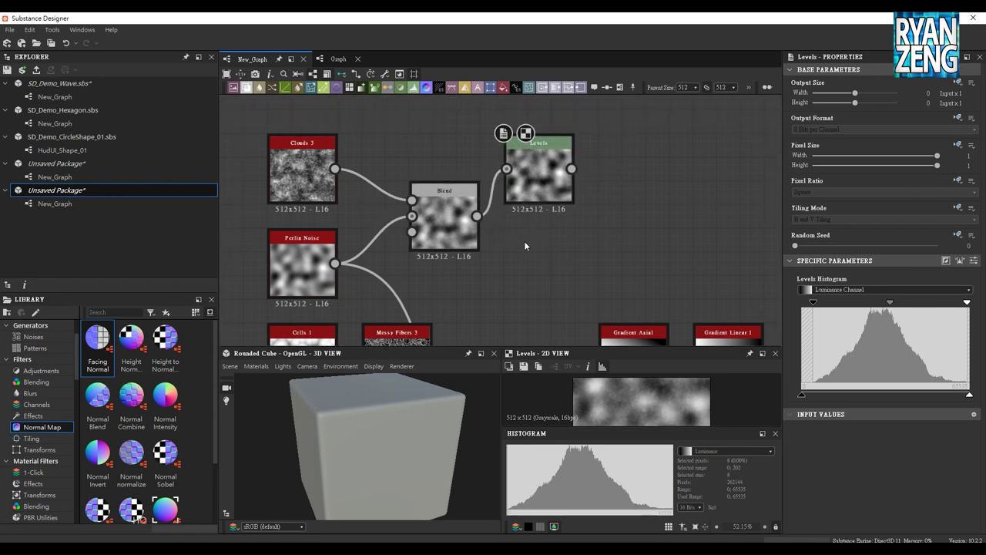
Insert an Auto Levels node via 'auto' search, below Levels, fed by the Blend output.
{"action": "key", "text": "space"}
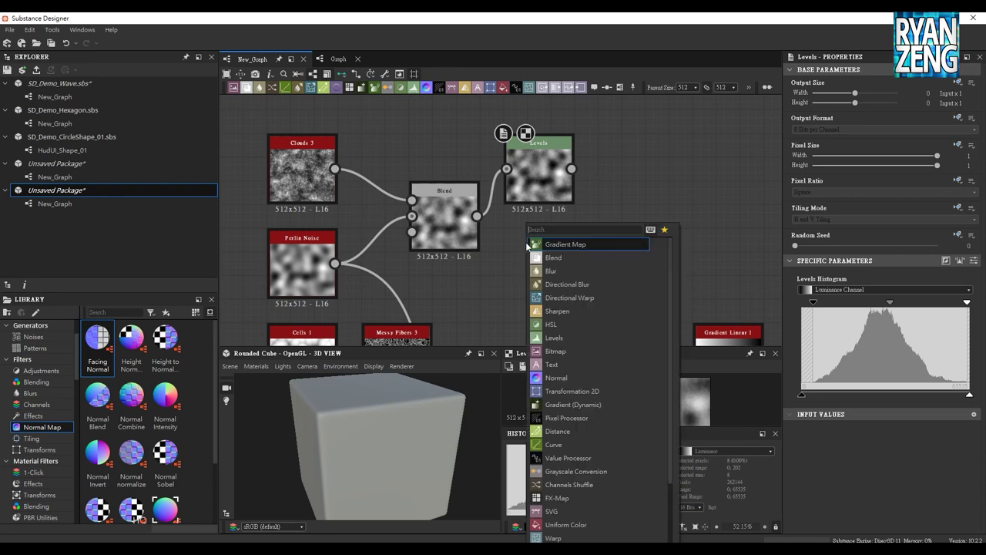
{"action": "type", "text": "auto"}
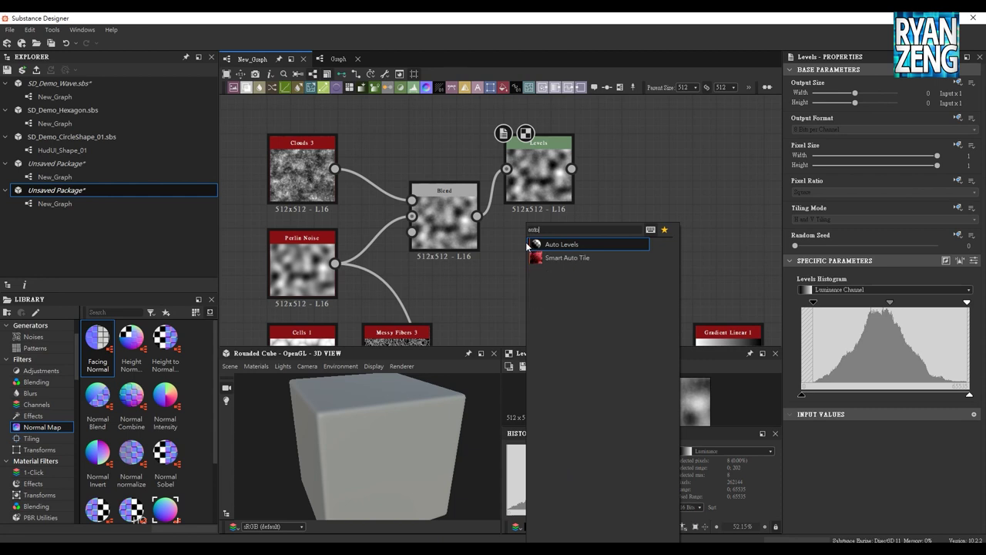
{"action": "left_click", "coordinate": [549, 245]}
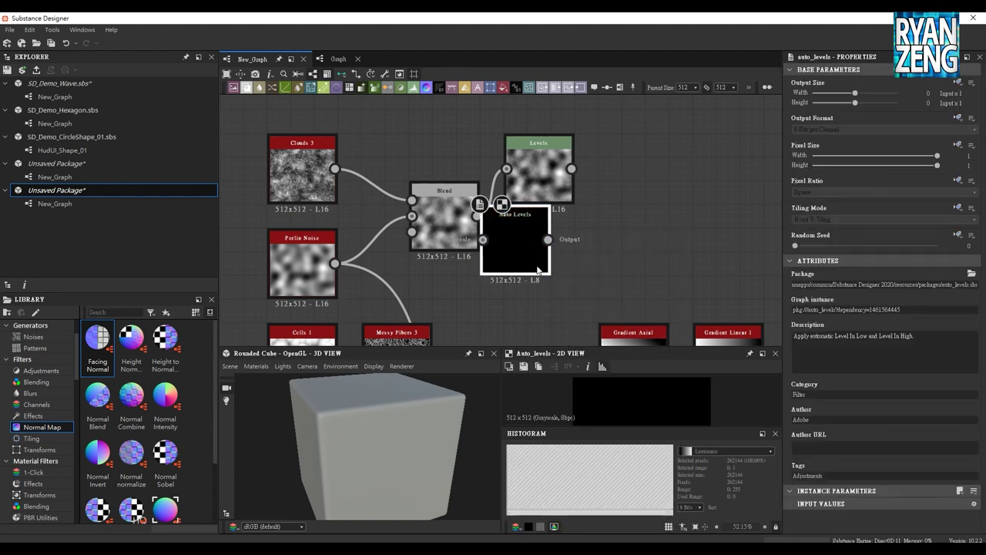
{"action": "left_click_drag", "start_coordinate": [523, 247], "coordinate": [546, 265]}
{"action": "left_click_drag", "start_coordinate": [477, 216], "coordinate": [507, 263]}
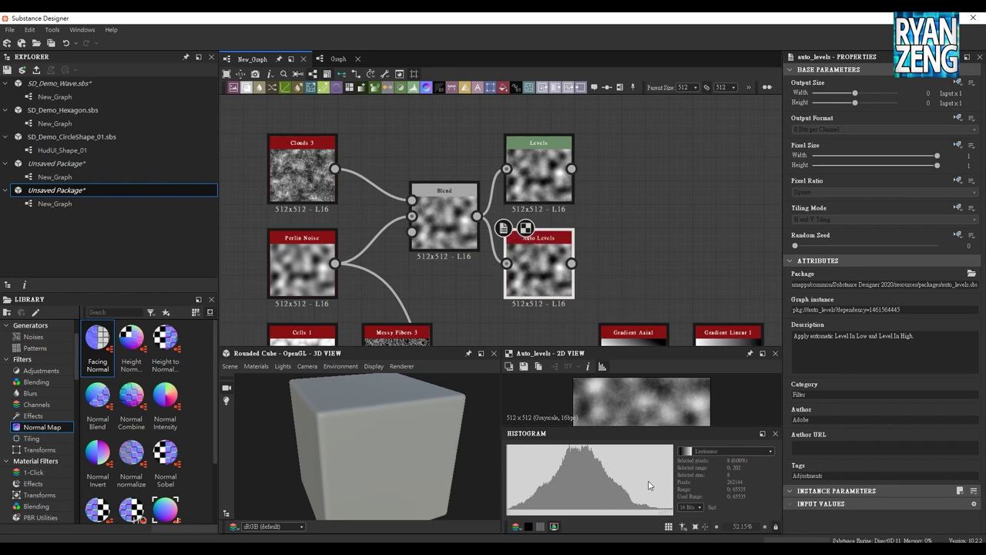
Change the Perlin Noise Random Seed to 6.
{"action": "left_click", "coordinate": [309, 269]}
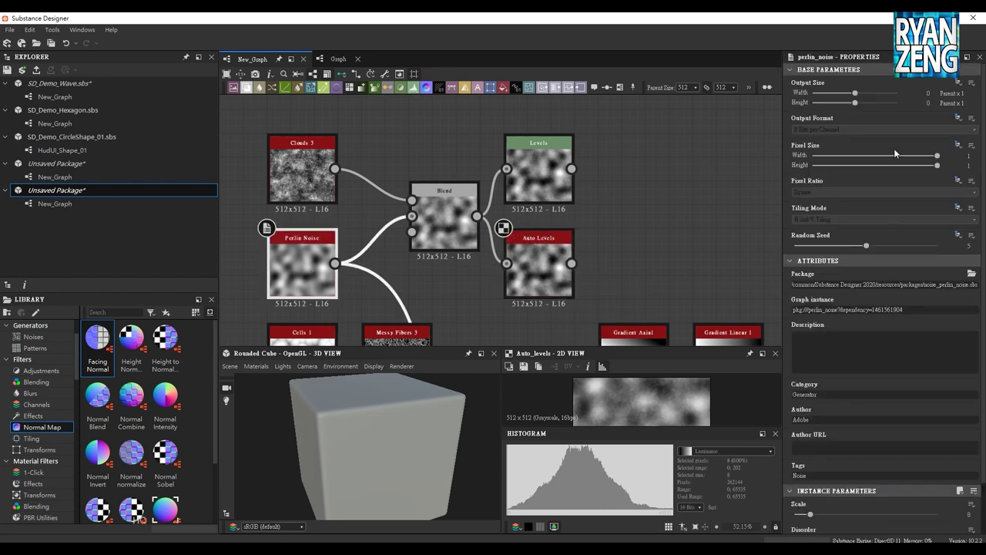
{"action": "mouse_move", "coordinate": [866, 245]}
{"action": "left_mouse_down"}
{"action": "mouse_move", "coordinate": [852, 246]}
{"action": "mouse_move", "coordinate": [894, 246]}
{"action": "left_mouse_up"}
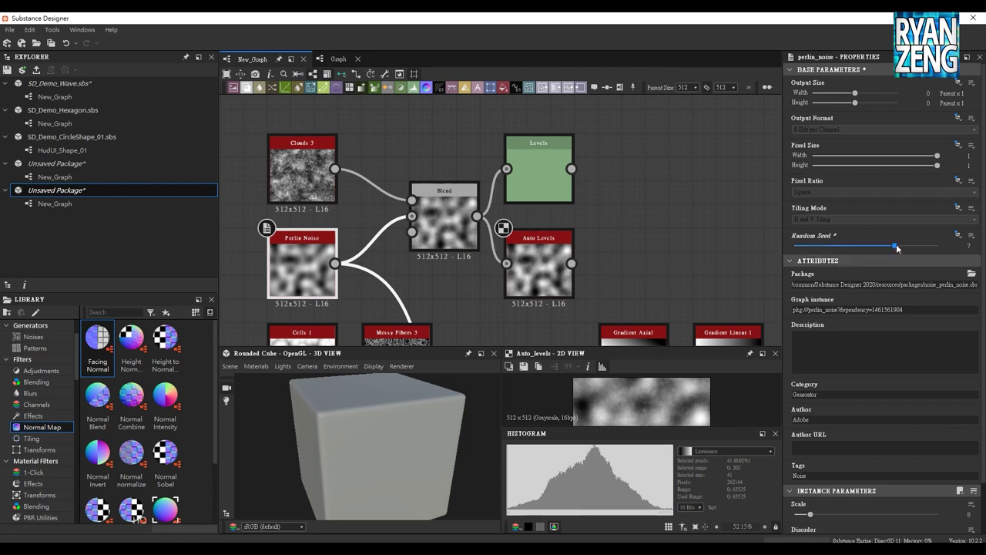
{"action": "left_click_drag", "start_coordinate": [895, 246], "coordinate": [880, 246]}
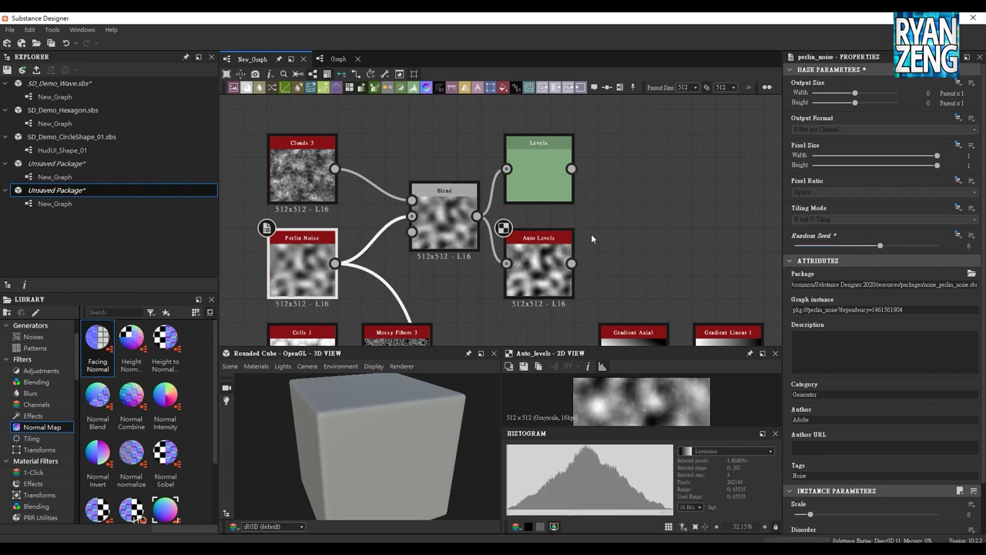
{"action": "middle_click_drag", "start_coordinate": [591, 234], "coordinate": [523, 219]}
{"action": "left_click", "coordinate": [476, 175]}
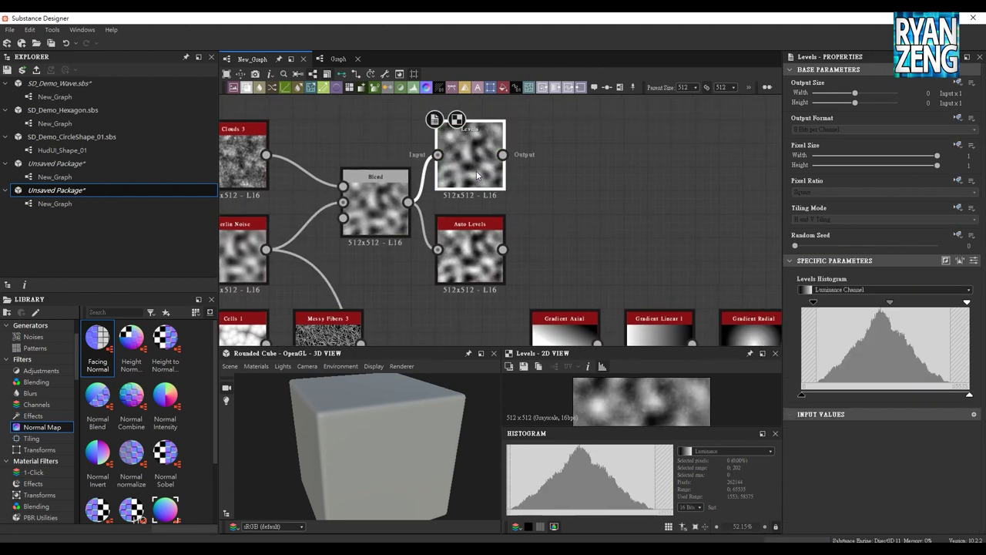
Add a Curve node and connect the Levels output into it.
{"action": "middle_click_drag", "start_coordinate": [476, 175], "coordinate": [418, 218]}
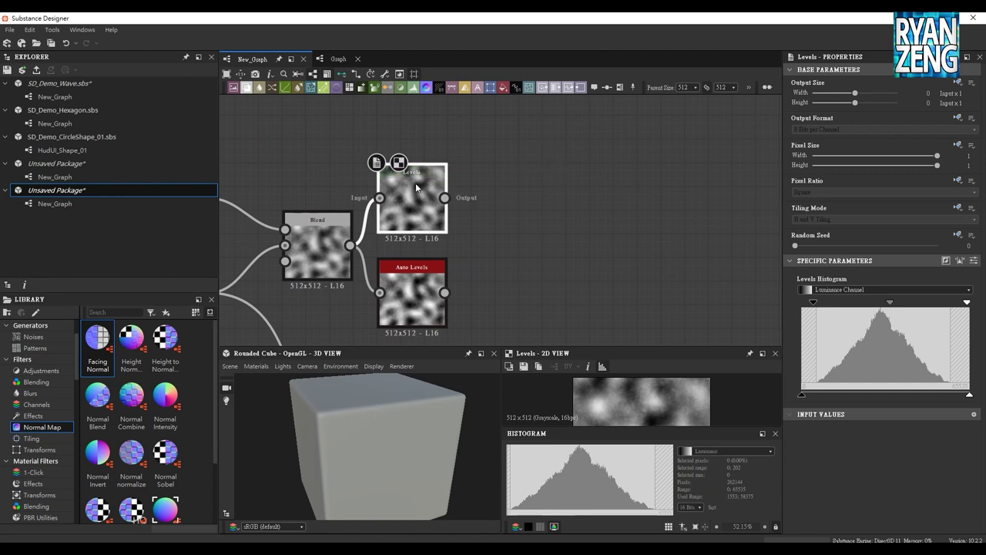
{"action": "left_click_drag", "start_coordinate": [285, 87], "coordinate": [527, 221]}
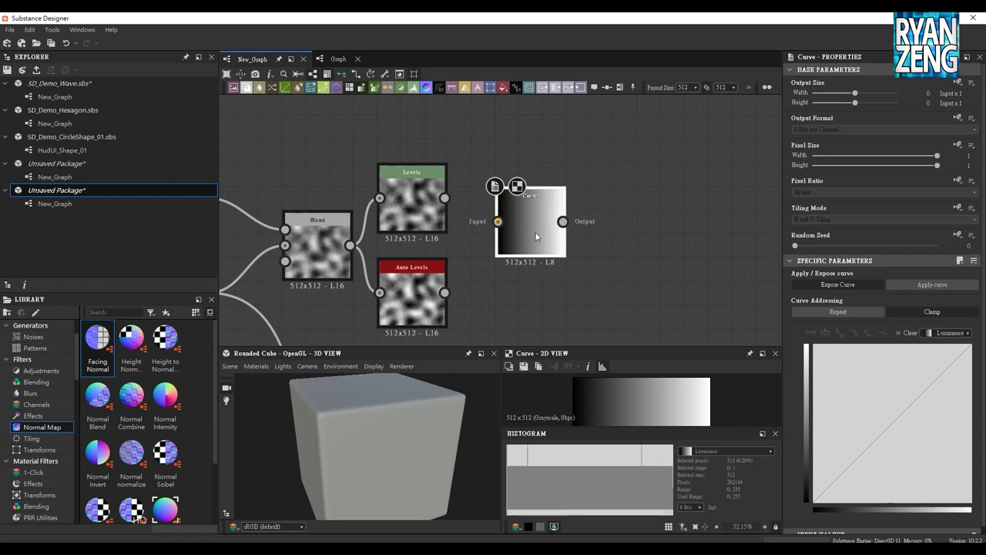
{"action": "left_click_drag", "start_coordinate": [534, 231], "coordinate": [525, 208]}
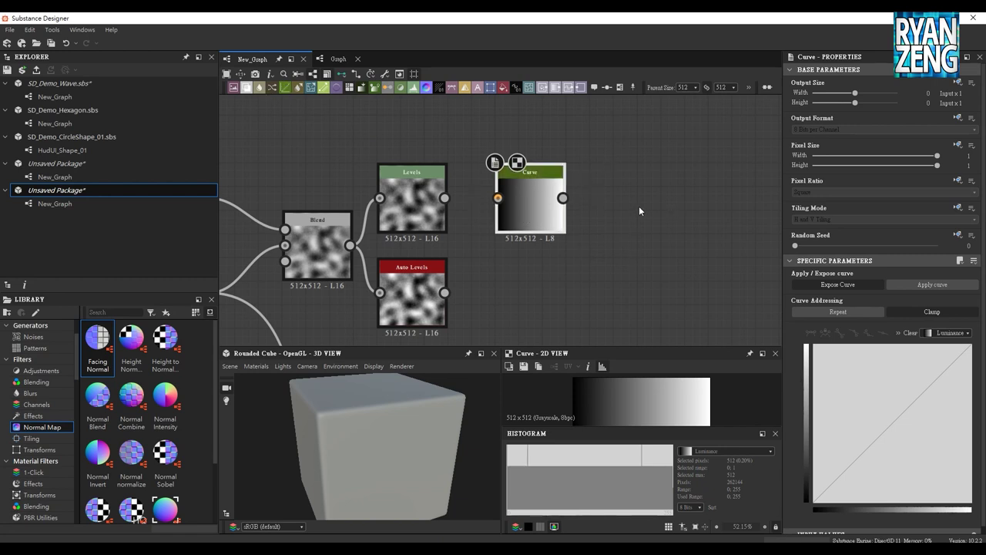
{"action": "key", "text": "space"}
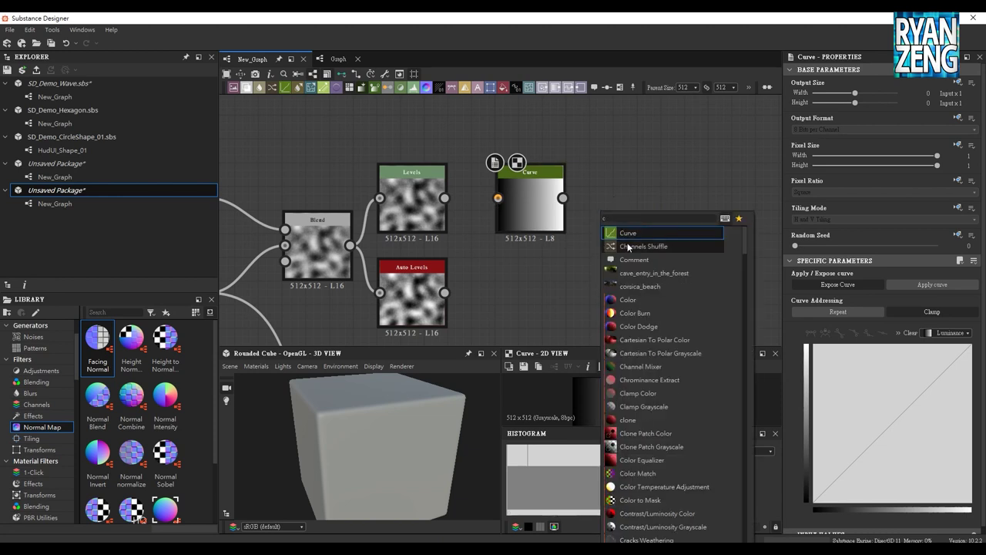
{"action": "key", "text": "Escape"}
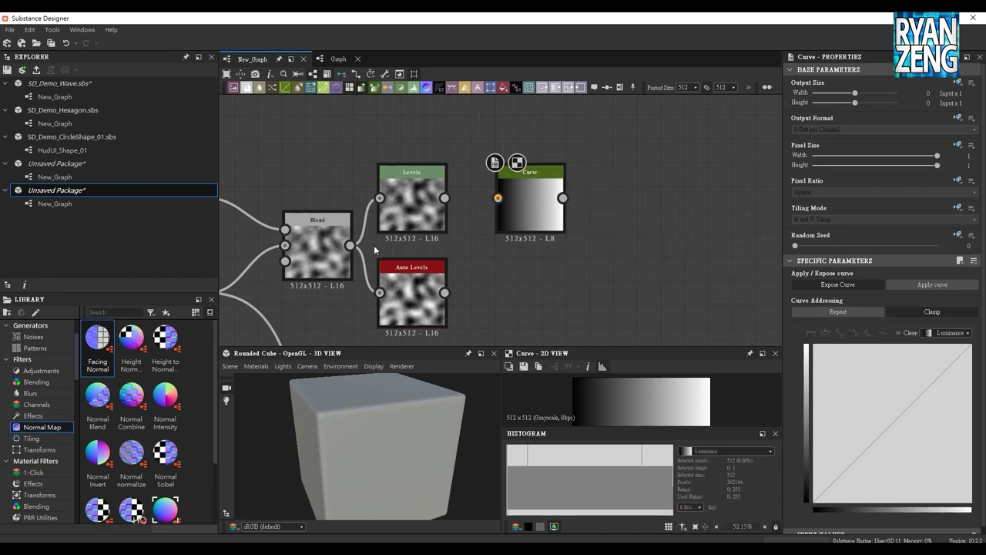
{"action": "left_click_drag", "start_coordinate": [445, 198], "coordinate": [498, 198]}
{"action": "left_click", "coordinate": [538, 219]}
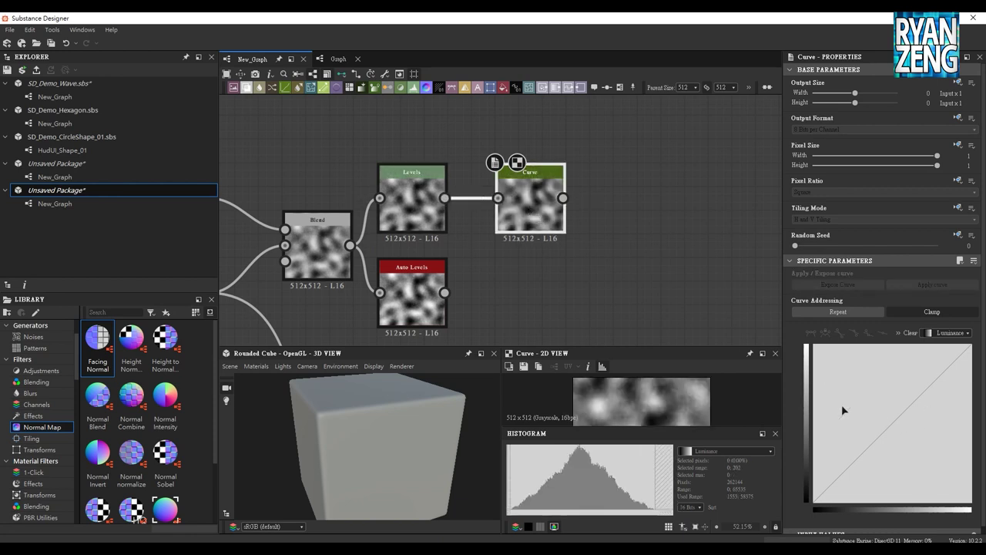
Hide the histogram and pull a curve point down to darken the noise.
{"action": "left_click", "coordinate": [604, 368]}
{"action": "left_click_drag", "start_coordinate": [900, 422], "coordinate": [919, 452]}
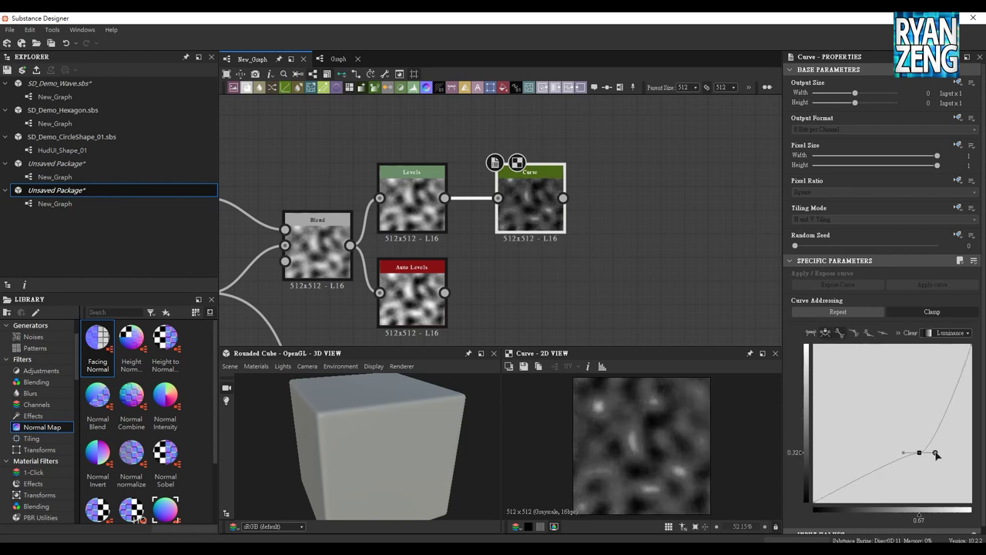
{"action": "mouse_move", "coordinate": [919, 453]}
{"action": "left_mouse_down"}
{"action": "mouse_move", "coordinate": [894, 416]}
{"action": "mouse_move", "coordinate": [917, 441]}
{"action": "left_mouse_up"}
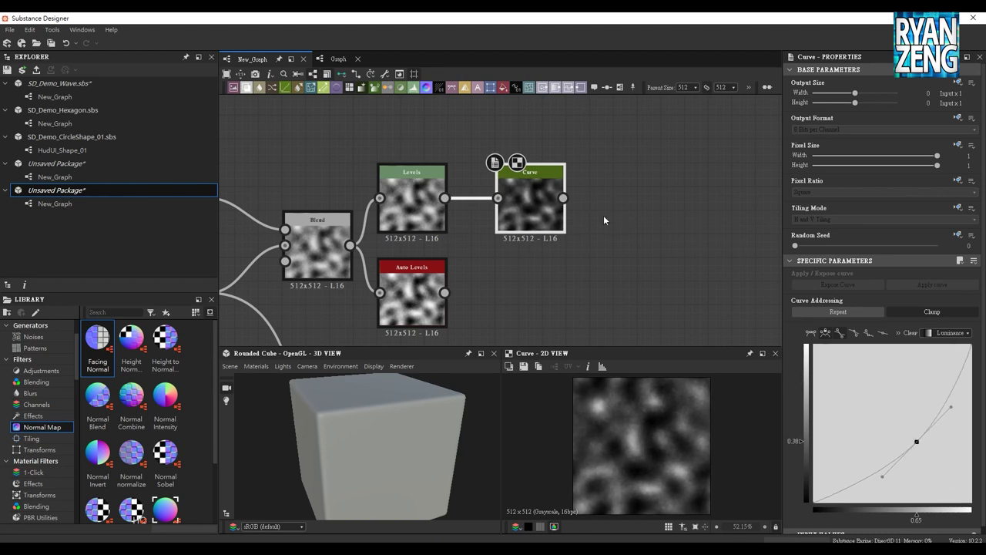
{"action": "left_click", "coordinate": [384, 118]}
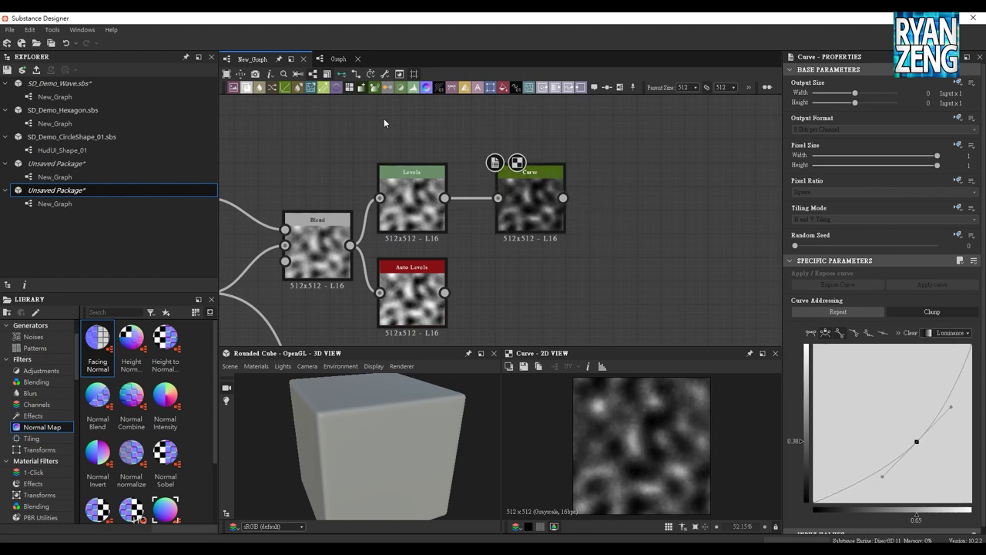
{"action": "middle_click_drag", "start_coordinate": [440, 140], "coordinate": [365, 142]}
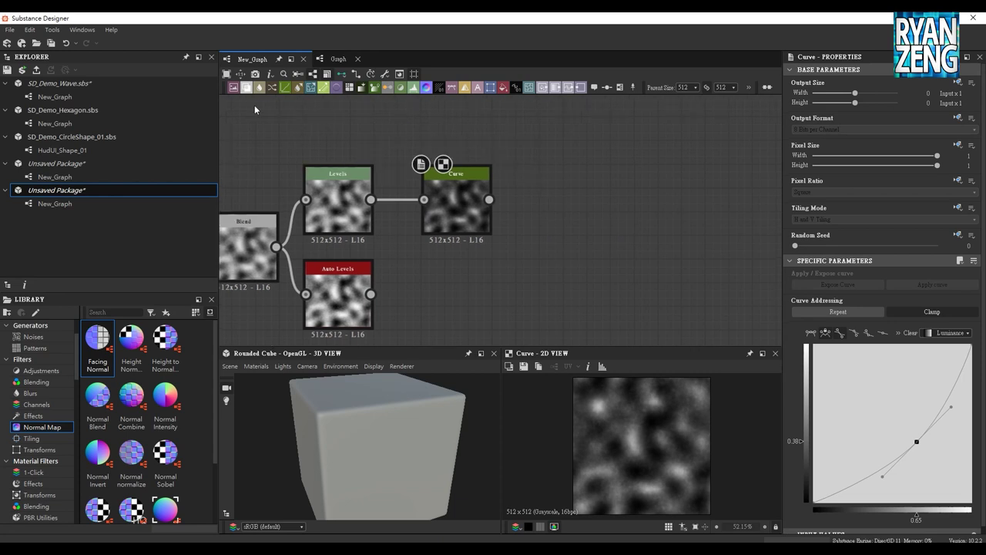
{"action": "mouse_move", "coordinate": [259, 88]}
{"action": "left_mouse_down"}
{"action": "mouse_move", "coordinate": [535, 187]}
{"action": "mouse_move", "coordinate": [489, 199]}
{"action": "left_mouse_up"}
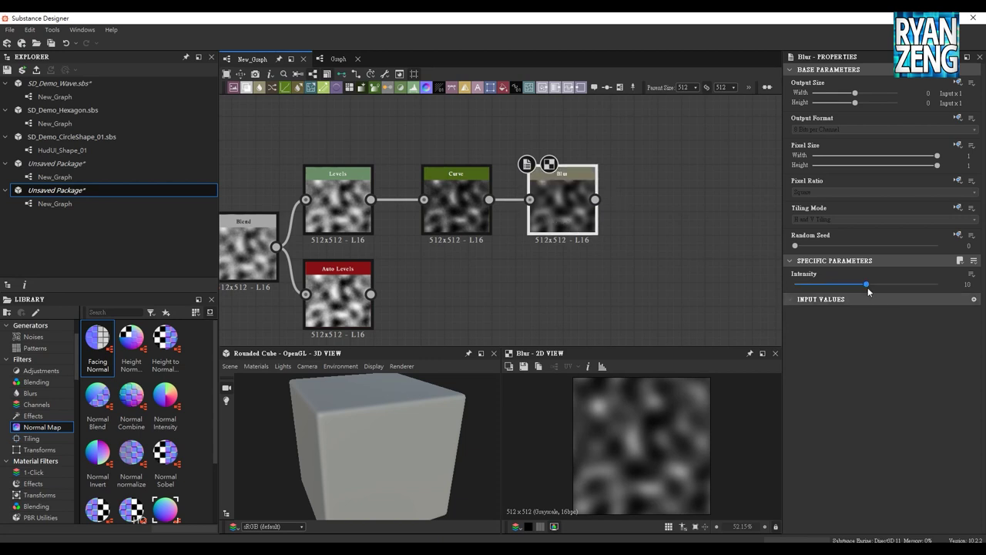
Raise the Blur node's Intensity to 15.99, softening the darkened Curve output.
{"action": "mouse_move", "coordinate": [871, 286]}
{"action": "left_mouse_down"}
{"action": "mouse_move", "coordinate": [939, 284]}
{"action": "mouse_move", "coordinate": [893, 285]}
{"action": "left_mouse_up"}
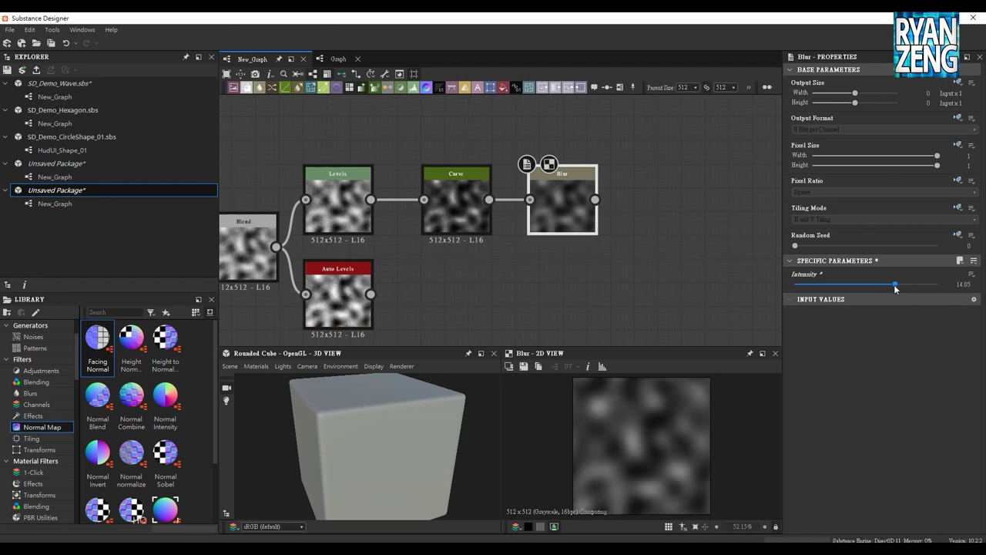
{"action": "scroll", "coordinate": [606, 416], "scroll_direction": "up", "scroll_amount": 2}
{"action": "scroll", "coordinate": [641, 418], "scroll_direction": "up", "scroll_amount": 2}
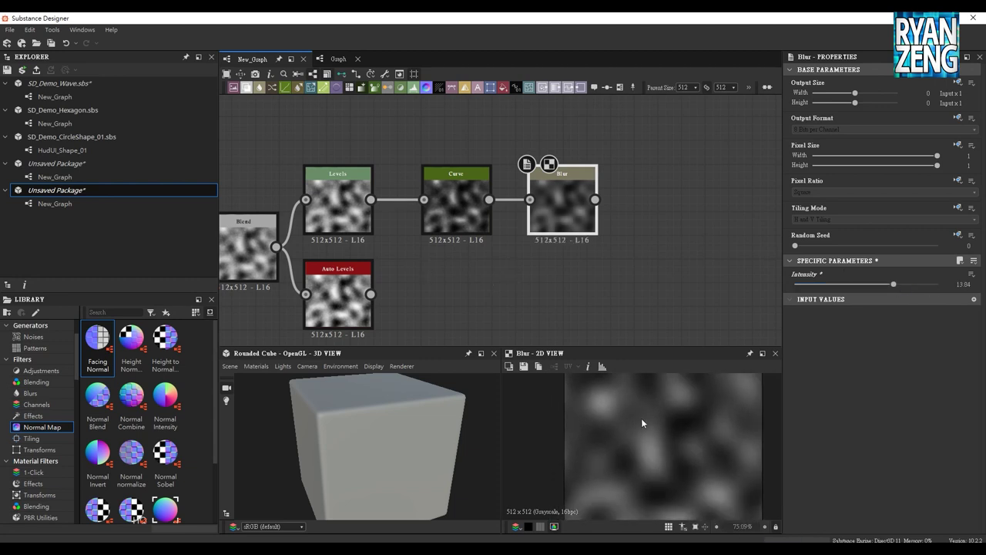
{"action": "scroll", "coordinate": [677, 453], "scroll_direction": "up", "scroll_amount": 1}
{"action": "scroll", "coordinate": [677, 451], "scroll_direction": "down", "scroll_amount": 2}
{"action": "scroll", "coordinate": [660, 445], "scroll_direction": "down", "scroll_amount": 1}
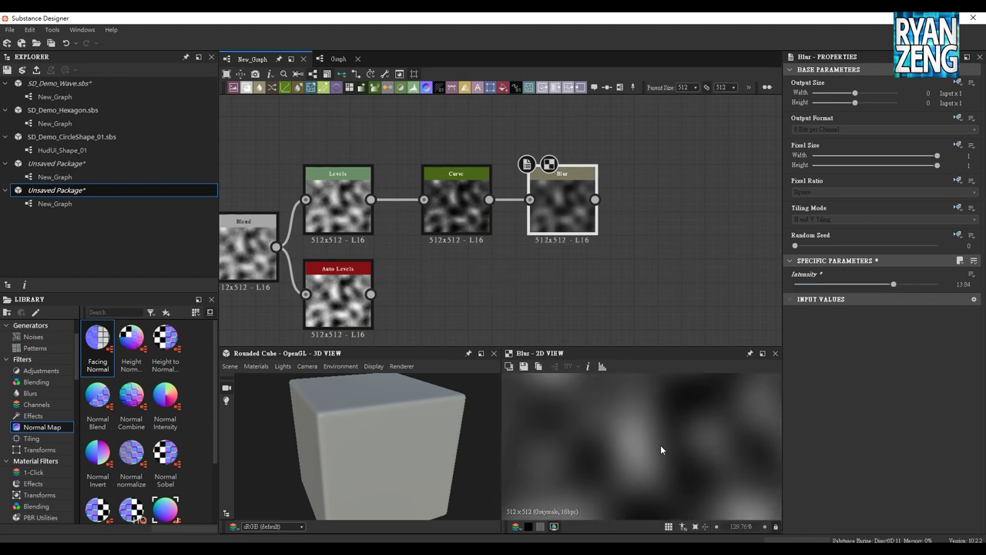
{"action": "scroll", "coordinate": [657, 438], "scroll_direction": "down", "scroll_amount": 2}
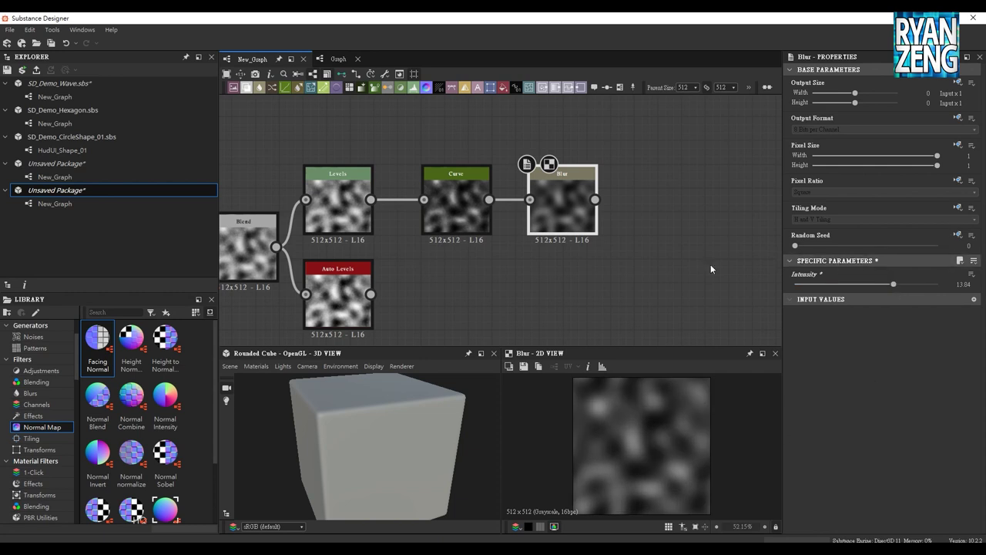
{"action": "middle_click_drag", "start_coordinate": [600, 314], "coordinate": [533, 264]}
{"action": "left_click_drag", "start_coordinate": [892, 284], "coordinate": [910, 287]}
{"action": "middle_click_drag", "start_coordinate": [362, 219], "coordinate": [604, 242]}
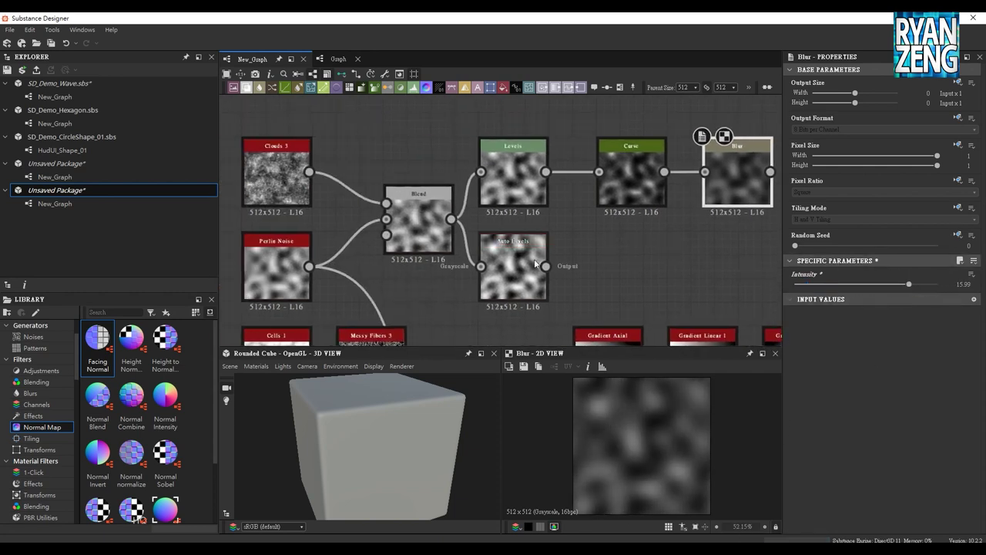
{"action": "middle_click_drag", "start_coordinate": [309, 171], "coordinate": [281, 208]}
{"action": "left_click", "coordinate": [253, 221]}
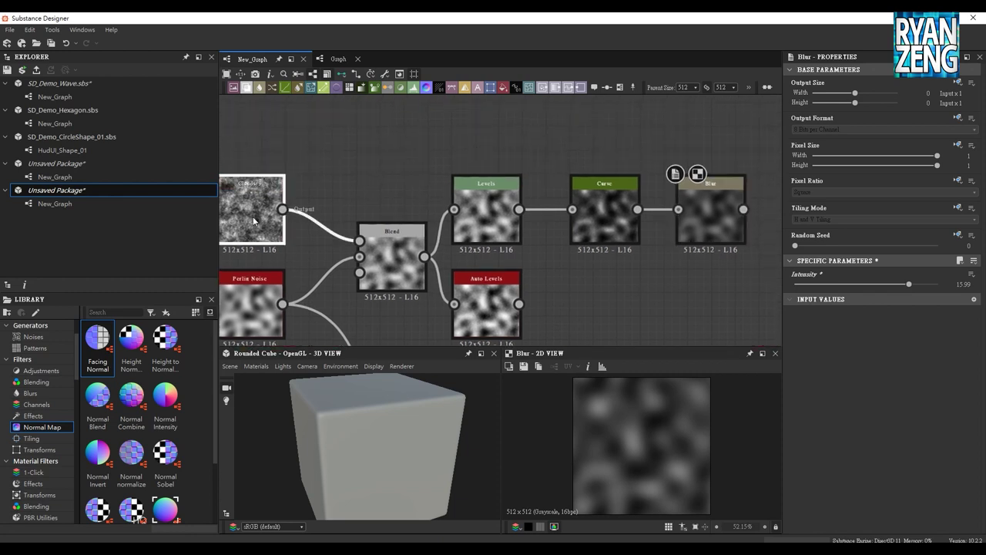
Duplicate Clouds 3, place the copy above Curve and connect it into Blur's input.
{"action": "key", "text": "ctrl+v"}
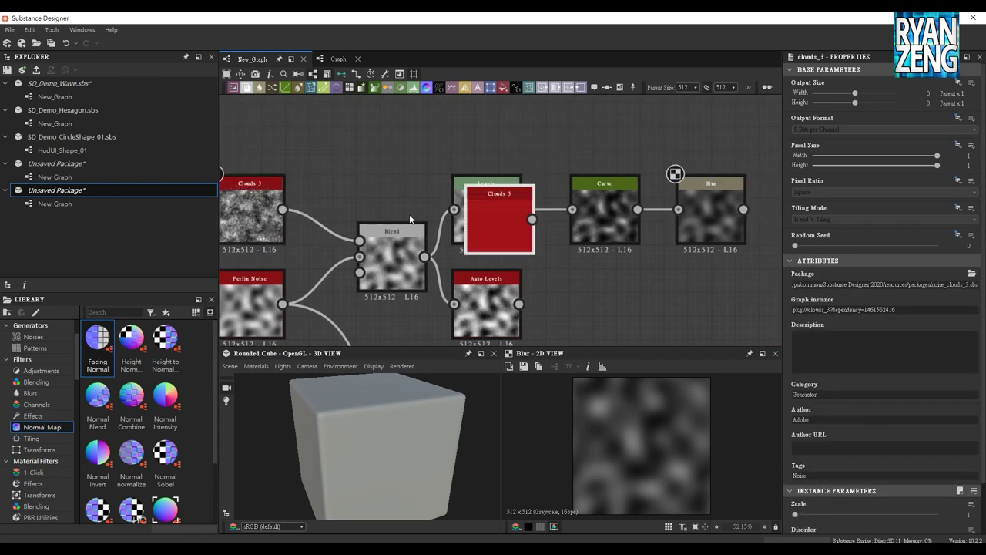
{"action": "left_click_drag", "start_coordinate": [497, 220], "coordinate": [604, 121]}
{"action": "middle_click_drag", "start_coordinate": [669, 157], "coordinate": [491, 206]}
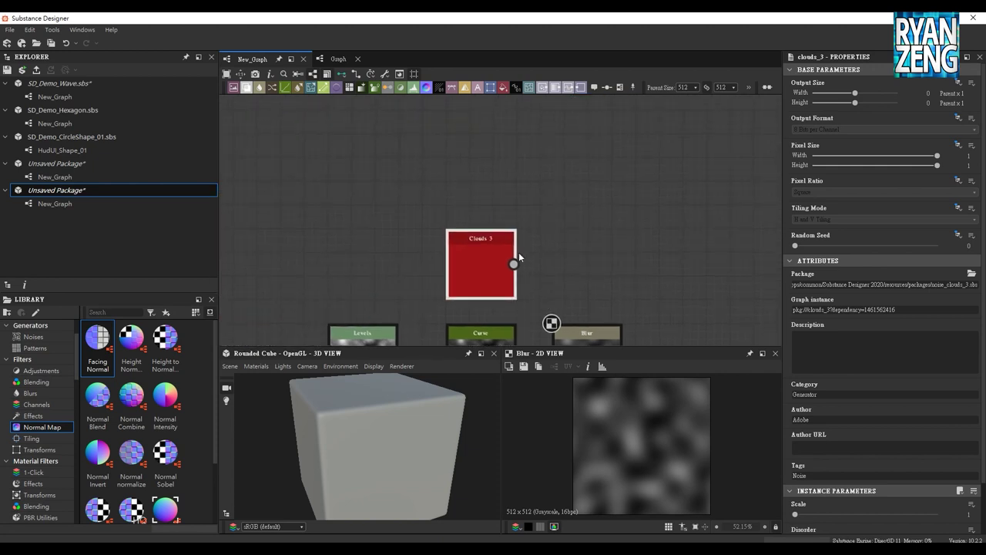
{"action": "mouse_move", "coordinate": [460, 165]}
{"action": "left_mouse_down"}
{"action": "mouse_move", "coordinate": [503, 255]}
{"action": "mouse_move", "coordinate": [499, 175]}
{"action": "left_mouse_up"}
{"action": "middle_click_drag", "start_coordinate": [506, 252], "coordinate": [477, 280]}
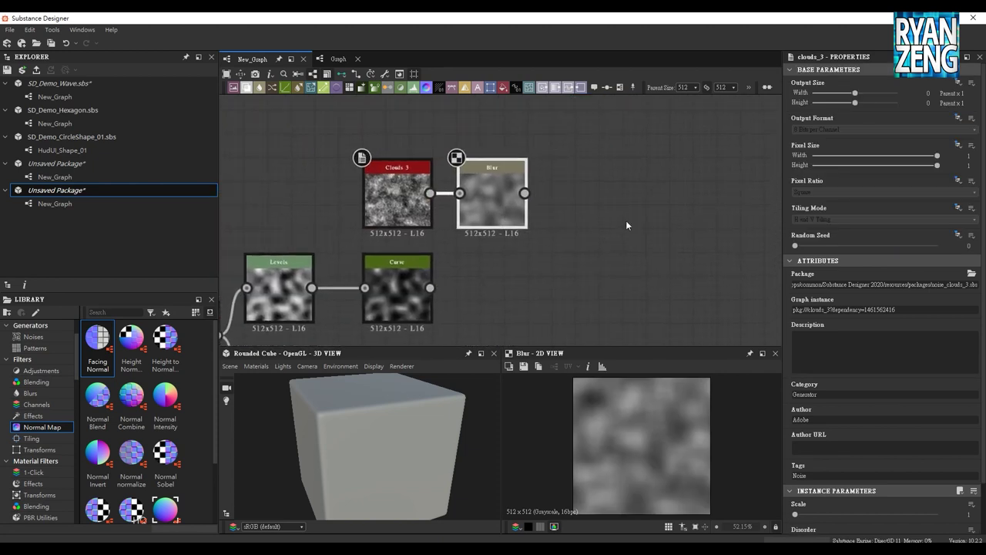
{"action": "left_click", "coordinate": [485, 207]}
{"action": "double_click", "coordinate": [397, 196]}
Lower the Blur Intensity to 10.32.
{"action": "double_click", "coordinate": [497, 220]}
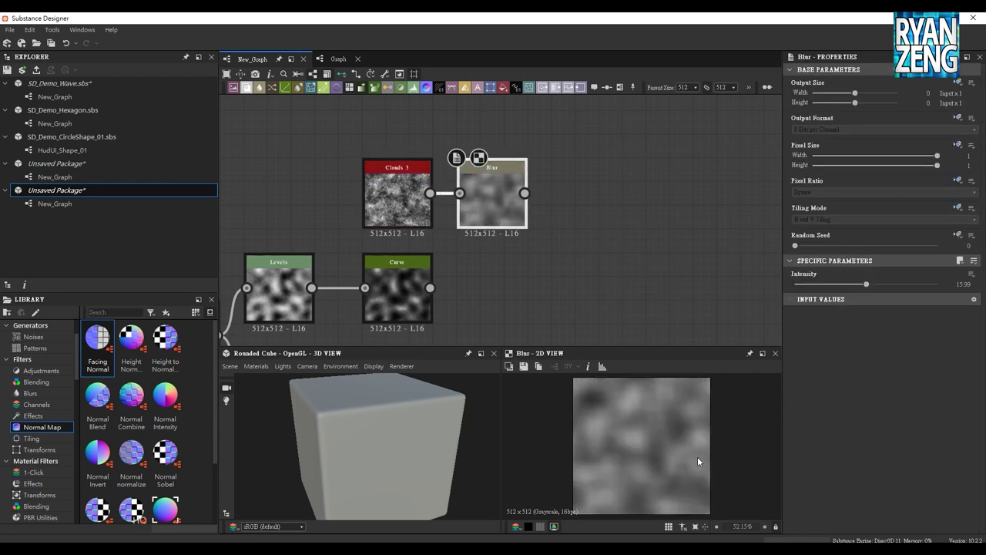
{"action": "scroll", "coordinate": [602, 438], "scroll_direction": "up", "scroll_amount": 2}
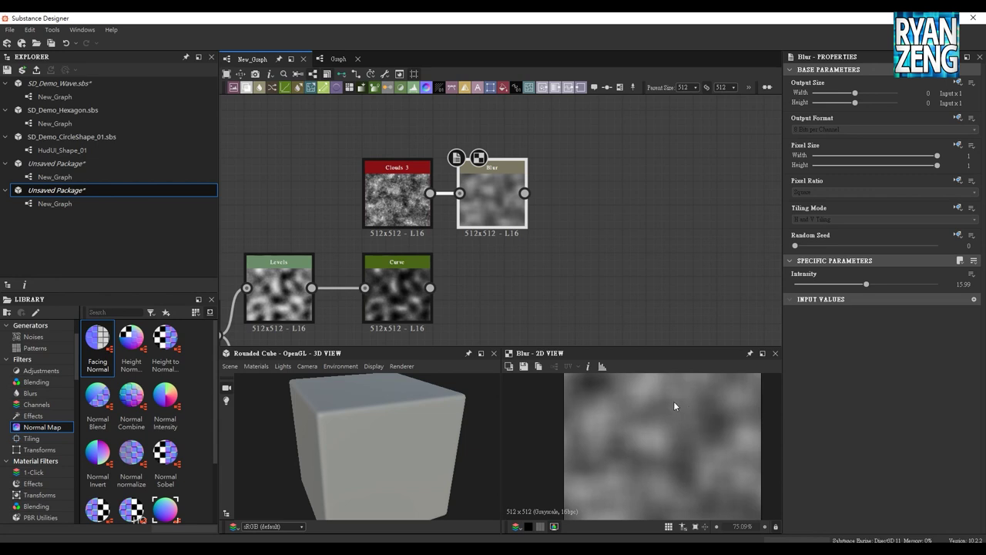
{"action": "left_click_drag", "start_coordinate": [869, 288], "coordinate": [838, 286]}
Add a Blur HQ Grayscale node from Clouds 3's output and place it below Blur.
{"action": "middle_click_drag", "start_coordinate": [532, 178], "coordinate": [529, 151]}
{"action": "left_click_drag", "start_coordinate": [430, 171], "coordinate": [497, 260]}
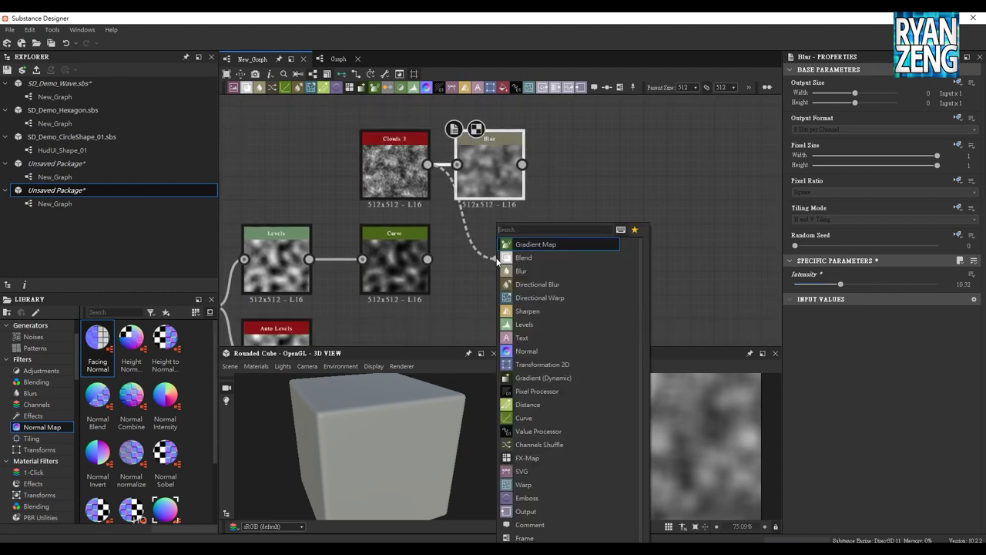
{"action": "type", "text": "bl"}
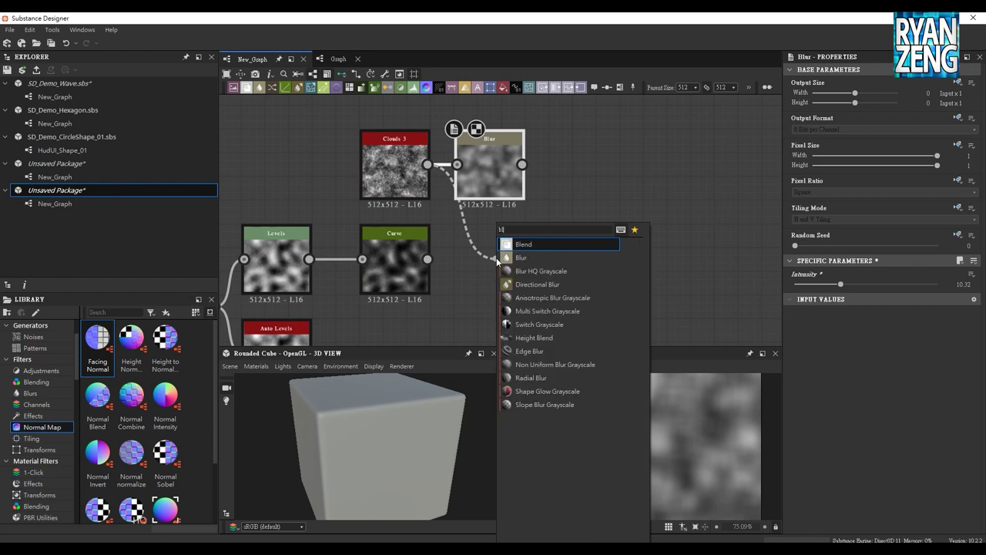
{"action": "type", "text": "ur"}
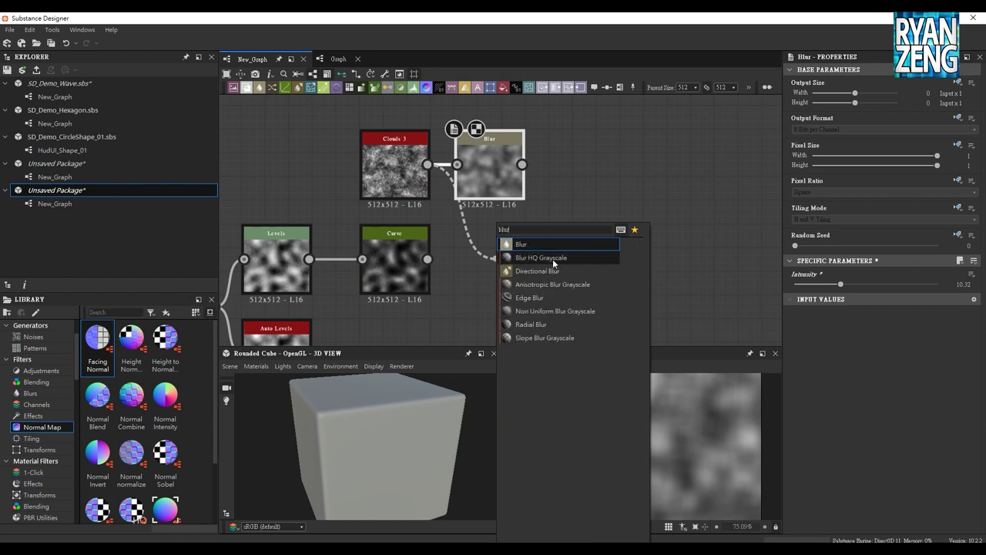
{"action": "left_click", "coordinate": [552, 259]}
{"action": "left_click_drag", "start_coordinate": [549, 260], "coordinate": [499, 266]}
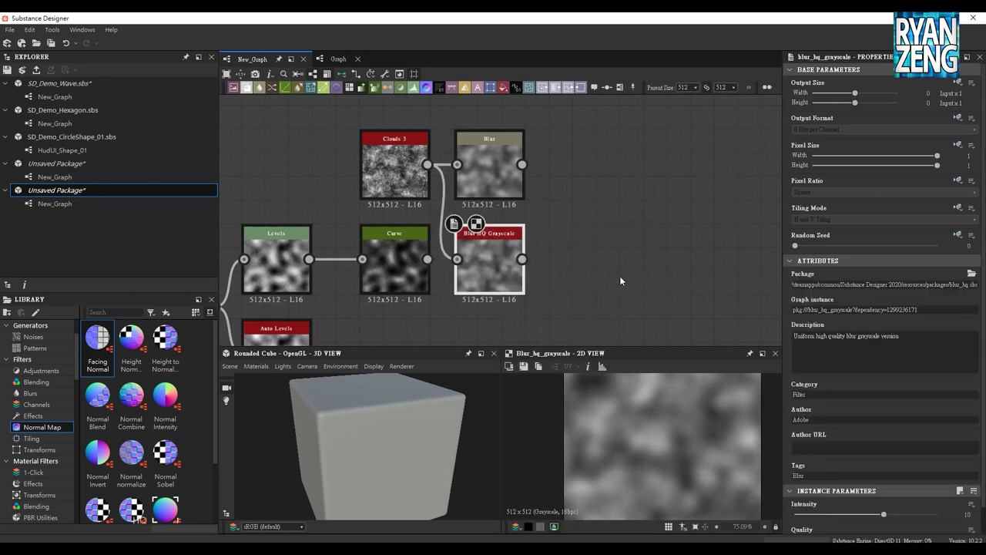
{"action": "middle_click_drag", "start_coordinate": [621, 275], "coordinate": [579, 224]}
Set the Blur HQ Grayscale Quality to 1 and Intensity to 14.22.
{"action": "scroll", "coordinate": [699, 421], "scroll_direction": "down", "scroll_amount": 2}
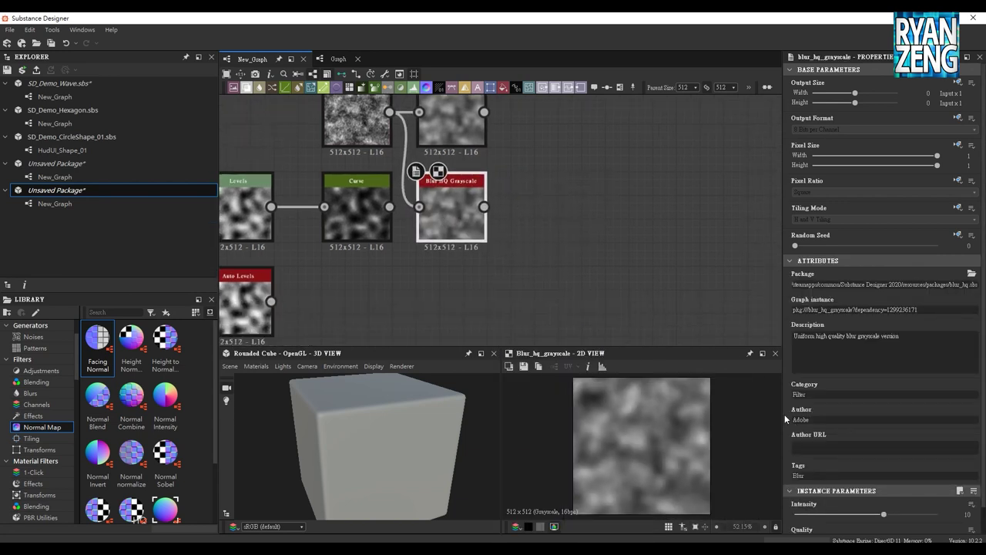
{"action": "scroll", "coordinate": [794, 443], "scroll_direction": "down", "scroll_amount": 1}
{"action": "scroll", "coordinate": [647, 432], "scroll_direction": "up", "scroll_amount": 4}
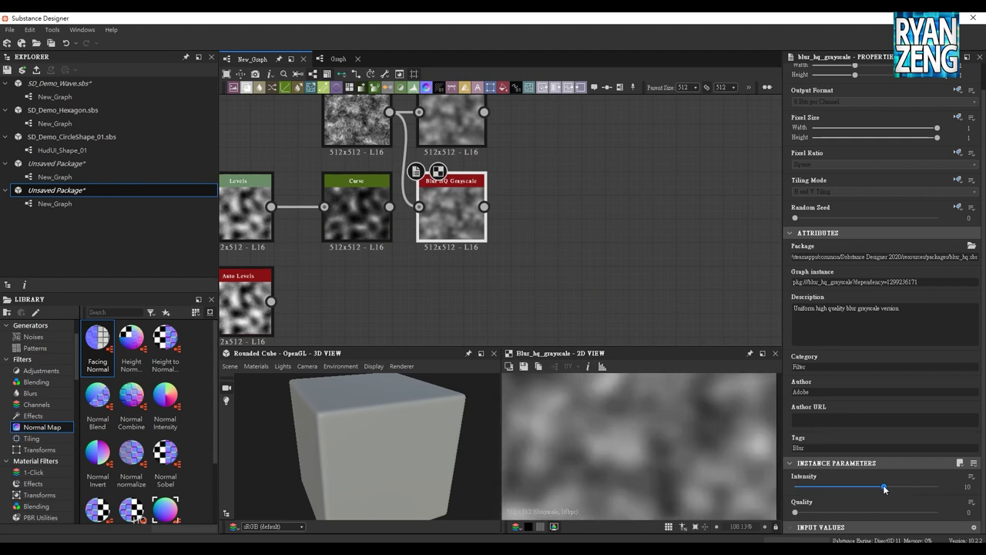
{"action": "left_click_drag", "start_coordinate": [886, 487], "coordinate": [952, 485]}
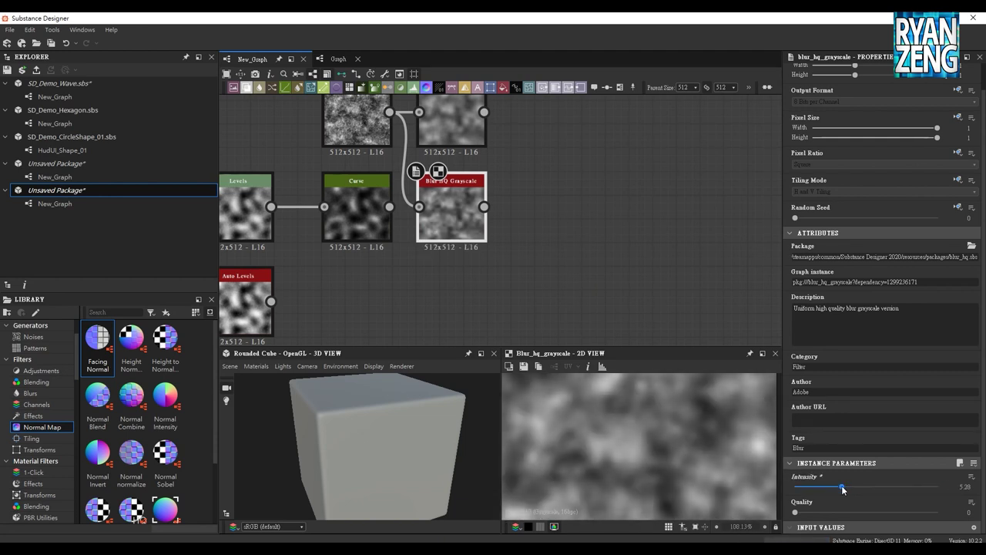
{"action": "left_click_drag", "start_coordinate": [846, 490], "coordinate": [873, 488]}
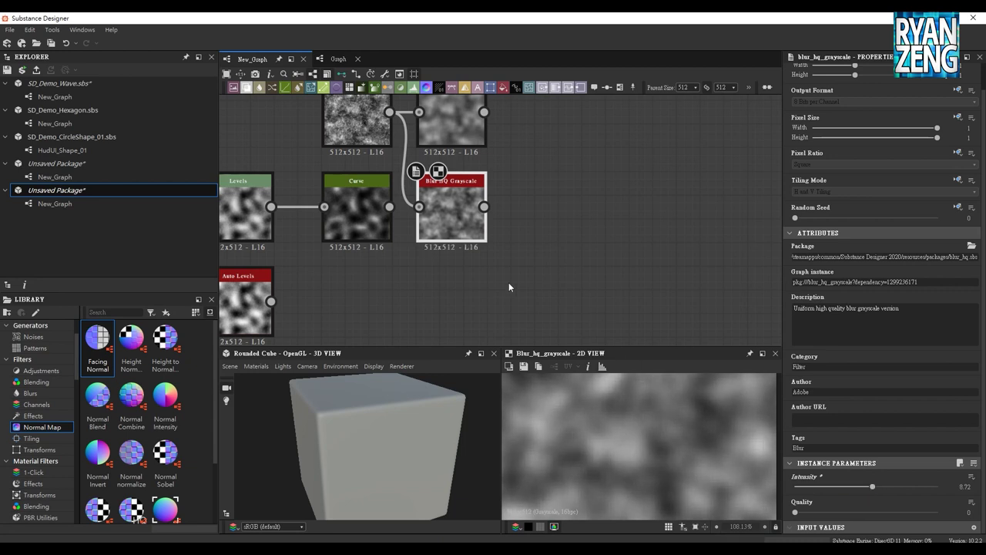
{"action": "left_click_drag", "start_coordinate": [794, 513], "coordinate": [937, 512]}
{"action": "scroll", "coordinate": [624, 412], "scroll_direction": "down", "scroll_amount": 3}
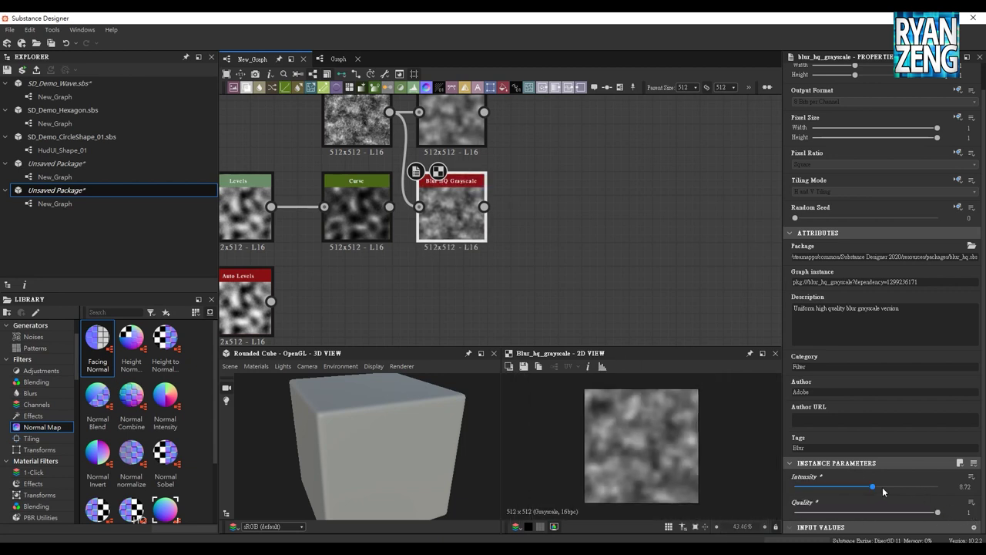
{"action": "mouse_move", "coordinate": [873, 487]}
{"action": "left_mouse_down"}
{"action": "mouse_move", "coordinate": [937, 487]}
{"action": "mouse_move", "coordinate": [921, 487]}
{"action": "left_mouse_up"}
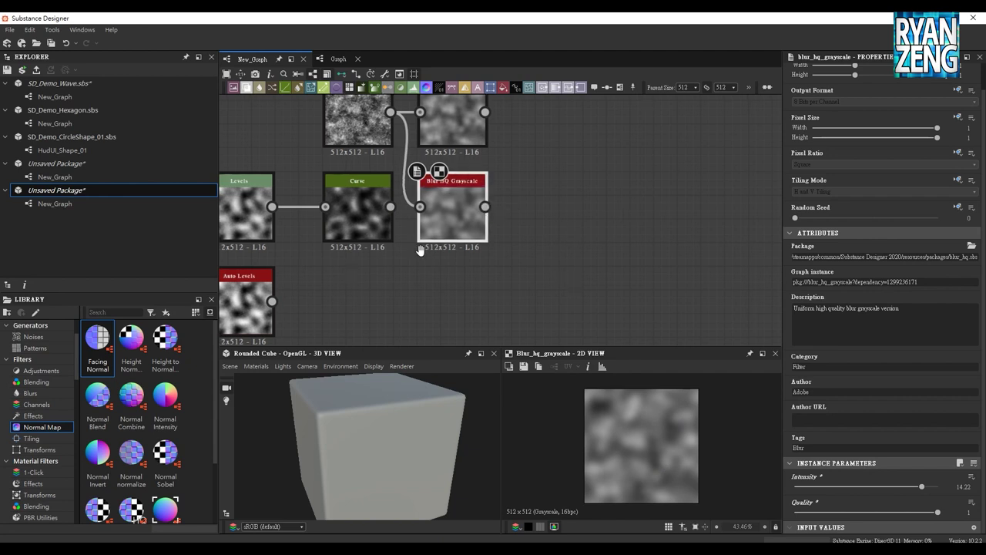
{"action": "middle_click_drag", "start_coordinate": [236, 313], "coordinate": [319, 290]}
{"action": "left_click", "coordinate": [319, 289]}
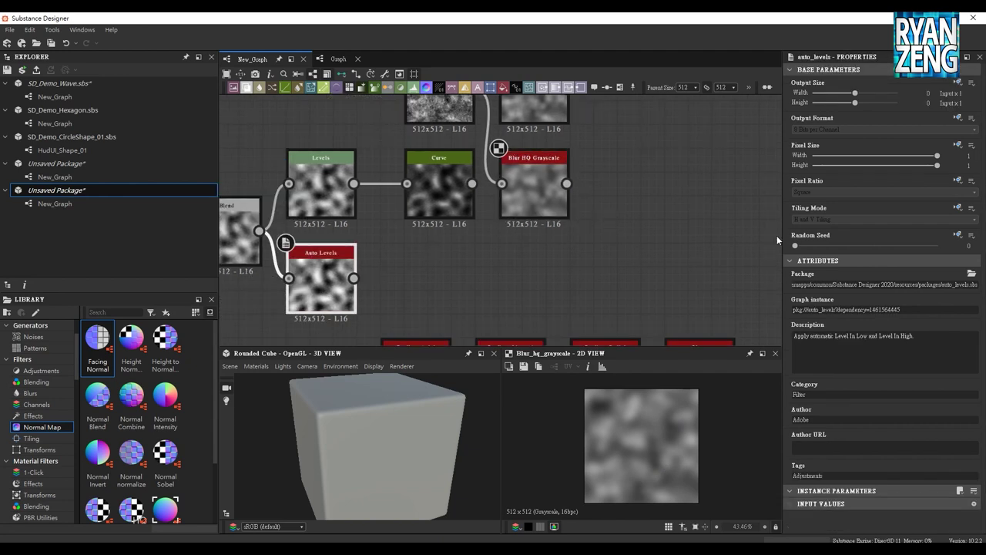
Add a Directional Warp node and a Warp node found by searching 'wa'.
{"action": "middle_click_drag", "start_coordinate": [610, 227], "coordinate": [513, 240]}
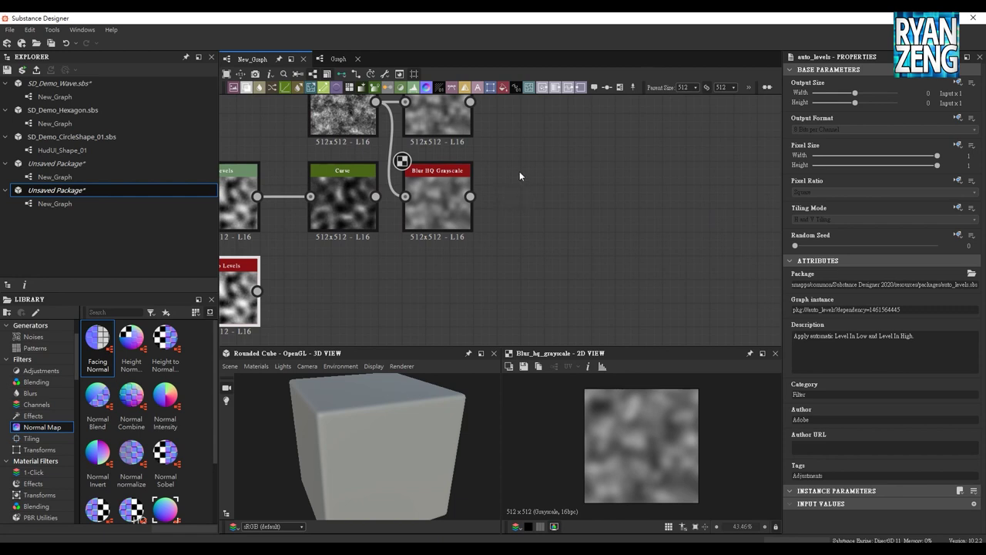
{"action": "middle_click_drag", "start_coordinate": [520, 174], "coordinate": [516, 202]}
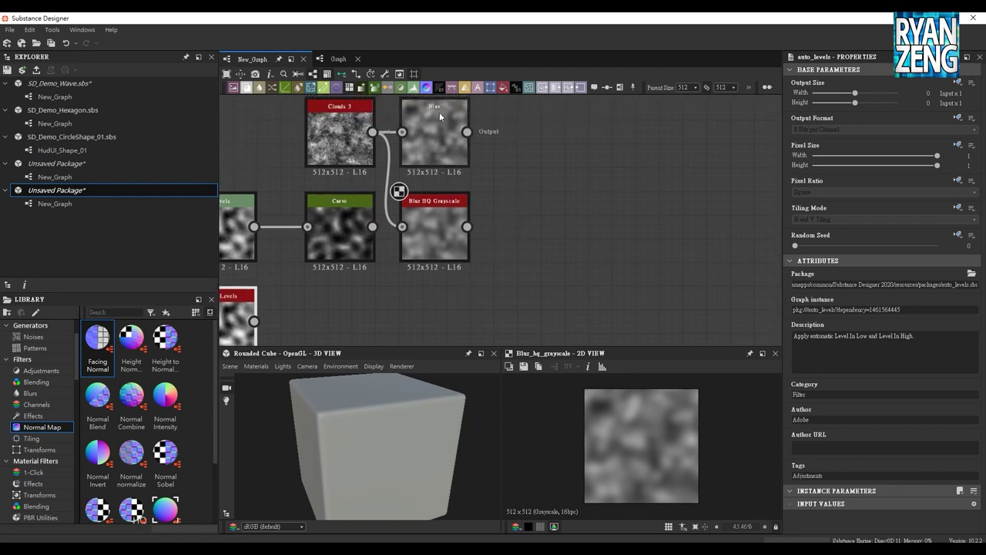
{"action": "middle_click_drag", "start_coordinate": [504, 208], "coordinate": [505, 250]}
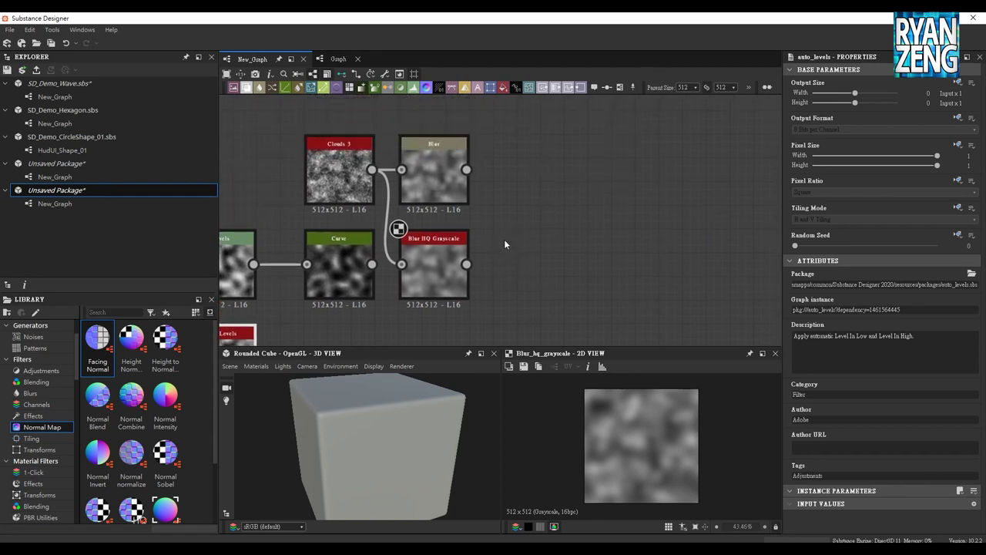
{"action": "middle_click_drag", "start_coordinate": [511, 126], "coordinate": [505, 143]}
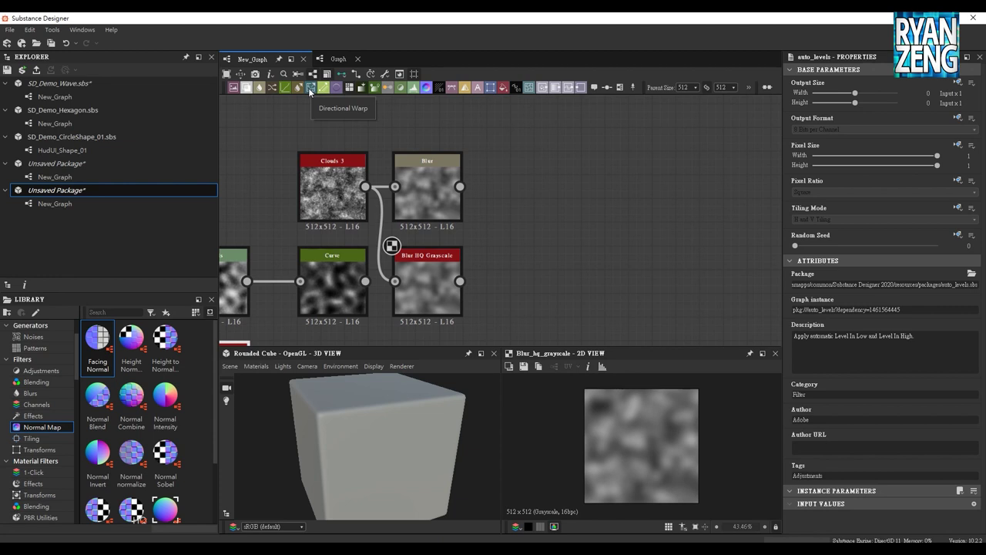
{"action": "left_click_drag", "start_coordinate": [309, 92], "coordinate": [539, 128]}
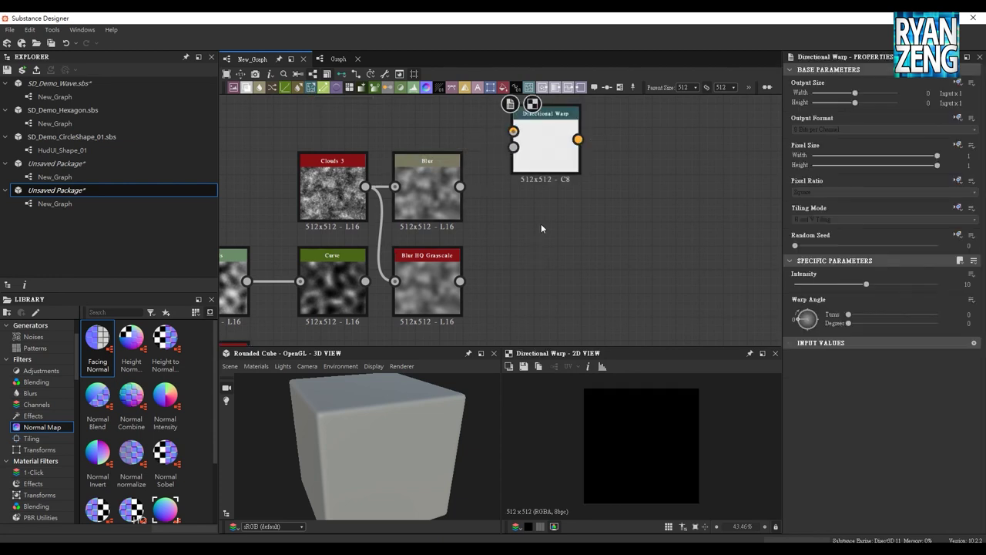
{"action": "key", "text": "space"}
{"action": "type", "text": "wa"}
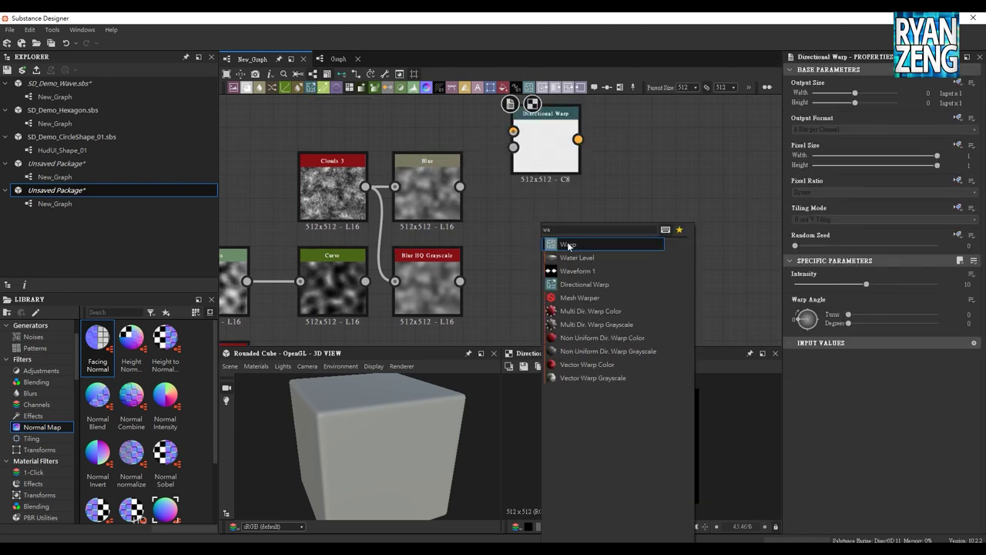
{"action": "left_click", "coordinate": [568, 245]}
Move Perlin Noise and both warp nodes together in the graph.
{"action": "middle_click_drag", "start_coordinate": [370, 154], "coordinate": [588, 126]}
{"action": "scroll", "coordinate": [434, 214], "scroll_direction": "down", "scroll_amount": 1}
{"action": "middle_click_drag", "start_coordinate": [433, 214], "coordinate": [369, 146]}
{"action": "middle_click_drag", "start_coordinate": [296, 180], "coordinate": [426, 180]}
{"action": "left_click", "coordinate": [301, 269]}
{"action": "left_click_drag", "start_coordinate": [300, 270], "coordinate": [560, 266]}
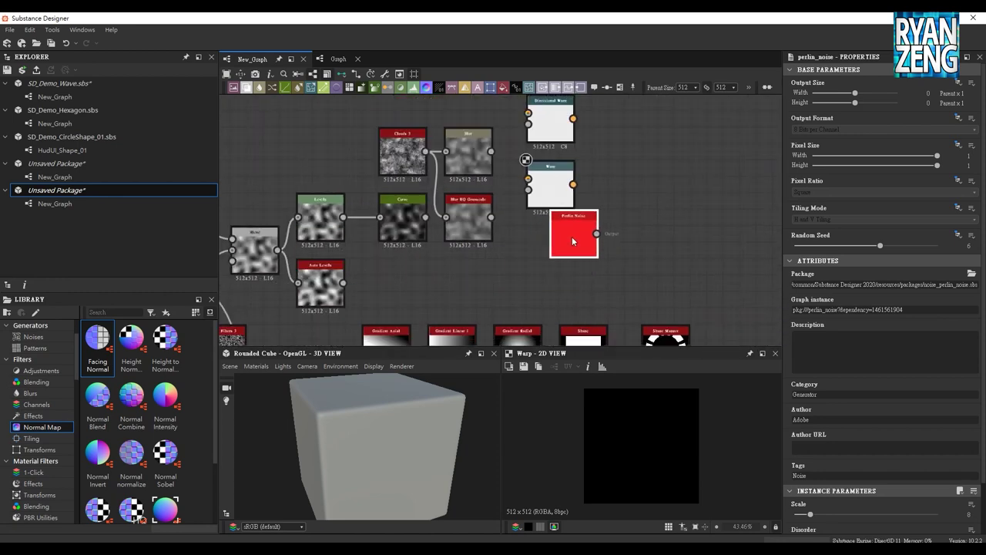
{"action": "left_click_drag", "start_coordinate": [560, 267], "coordinate": [599, 193]}
{"action": "middle_click_drag", "start_coordinate": [660, 211], "coordinate": [571, 236]}
{"action": "left_click_drag", "start_coordinate": [490, 250], "coordinate": [431, 114]}
{"action": "left_click_drag", "start_coordinate": [456, 147], "coordinate": [587, 181]}
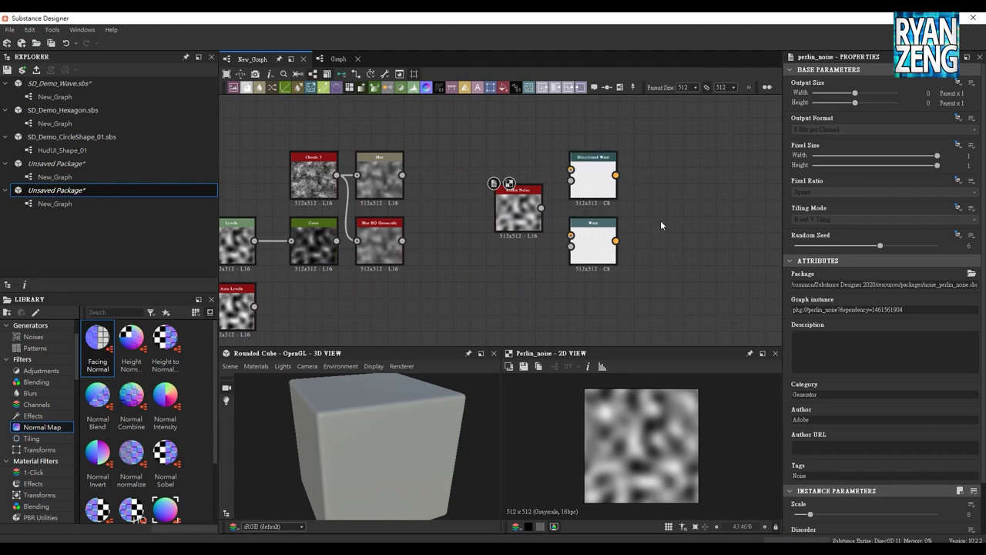
{"action": "scroll", "coordinate": [572, 218], "scroll_direction": "up", "scroll_amount": 3}
{"action": "left_click", "coordinate": [463, 196]}
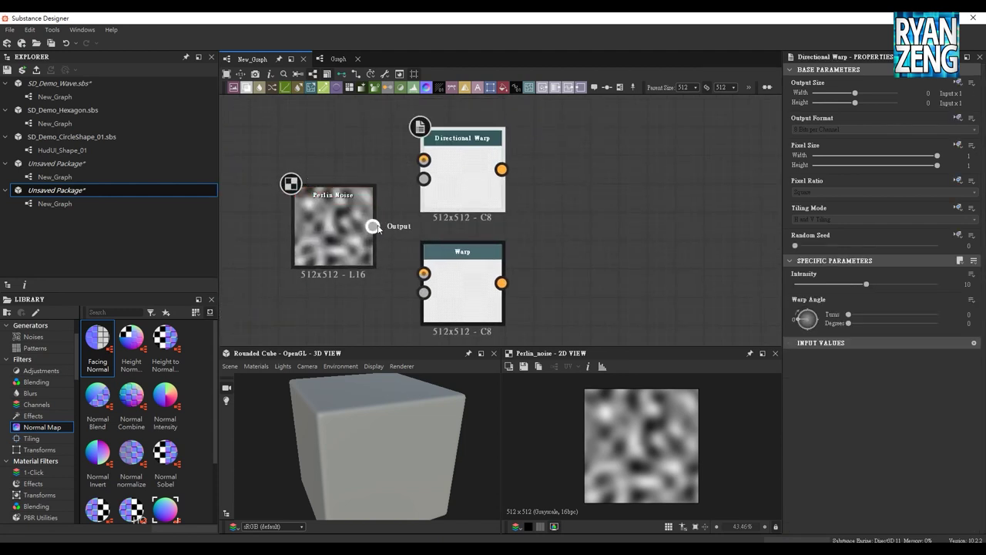
Wire Perlin Noise into both inputs of Directional Warp.
{"action": "left_click_drag", "start_coordinate": [372, 226], "coordinate": [424, 160]}
{"action": "middle_click_drag", "start_coordinate": [476, 208], "coordinate": [481, 163]}
{"action": "mouse_move", "coordinate": [376, 181]}
{"action": "left_mouse_down"}
{"action": "mouse_move", "coordinate": [435, 143]}
{"action": "mouse_move", "coordinate": [430, 136]}
{"action": "left_mouse_up"}
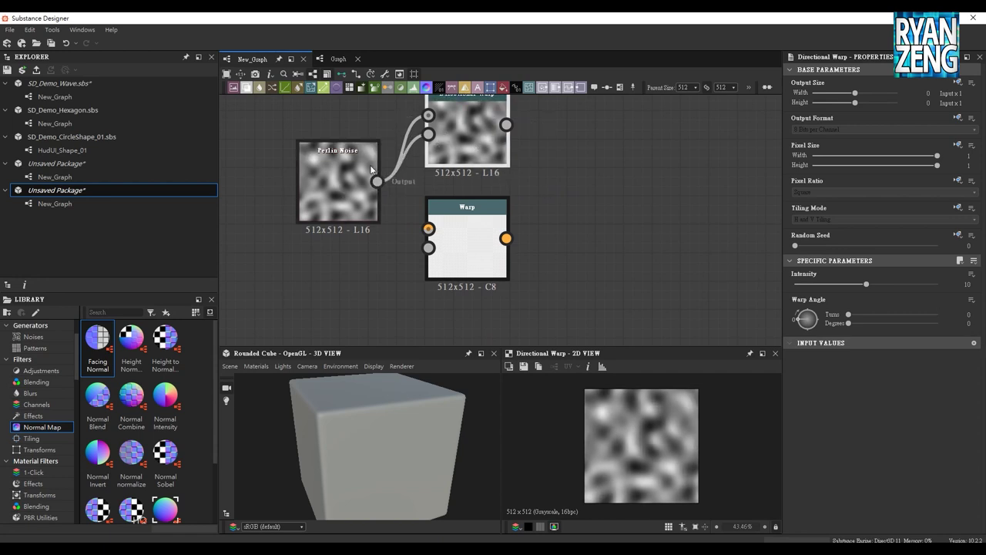
Set Directional Warp Intensity to 49.55 and Warp Angle to 86°, then drag Perlin Noise toward Warp's Input.
{"action": "left_click_drag", "start_coordinate": [866, 284], "coordinate": [938, 284]}
{"action": "type", "text": "4"}
{"action": "key", "text": "Return"}
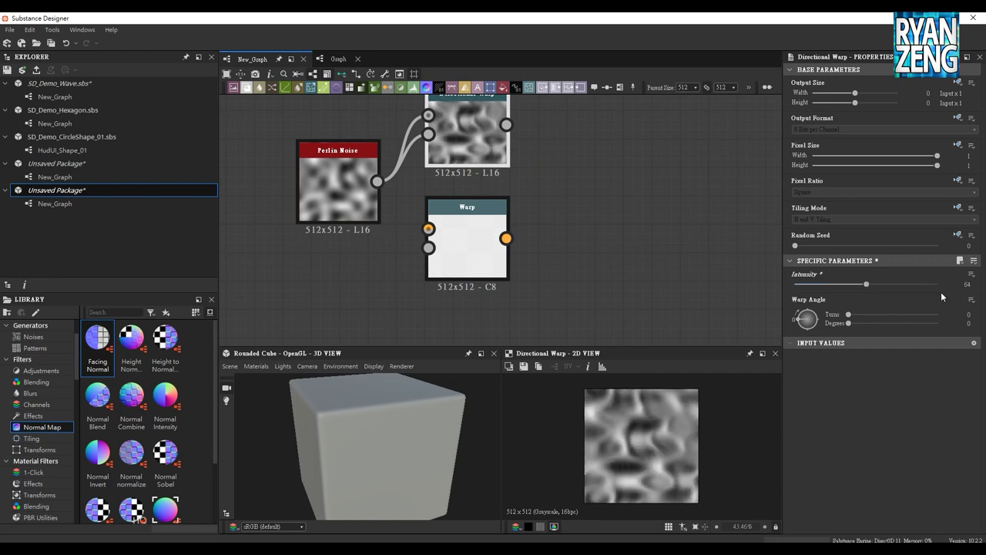
{"action": "left_click_drag", "start_coordinate": [865, 286], "coordinate": [843, 285]}
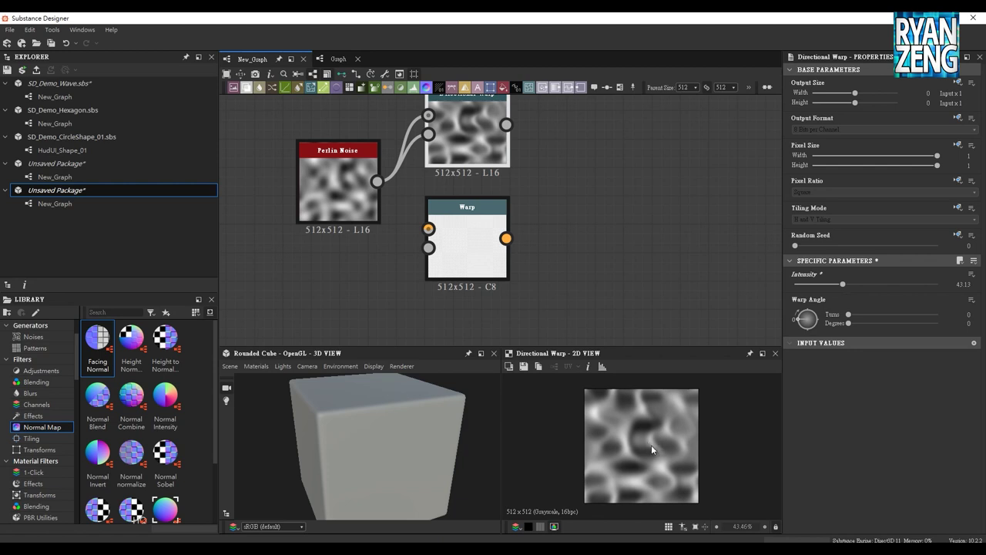
{"action": "left_click_drag", "start_coordinate": [843, 285], "coordinate": [849, 284]}
{"action": "mouse_move", "coordinate": [848, 323]}
{"action": "left_mouse_down"}
{"action": "mouse_move", "coordinate": [879, 323]}
{"action": "mouse_move", "coordinate": [870, 323]}
{"action": "left_mouse_up"}
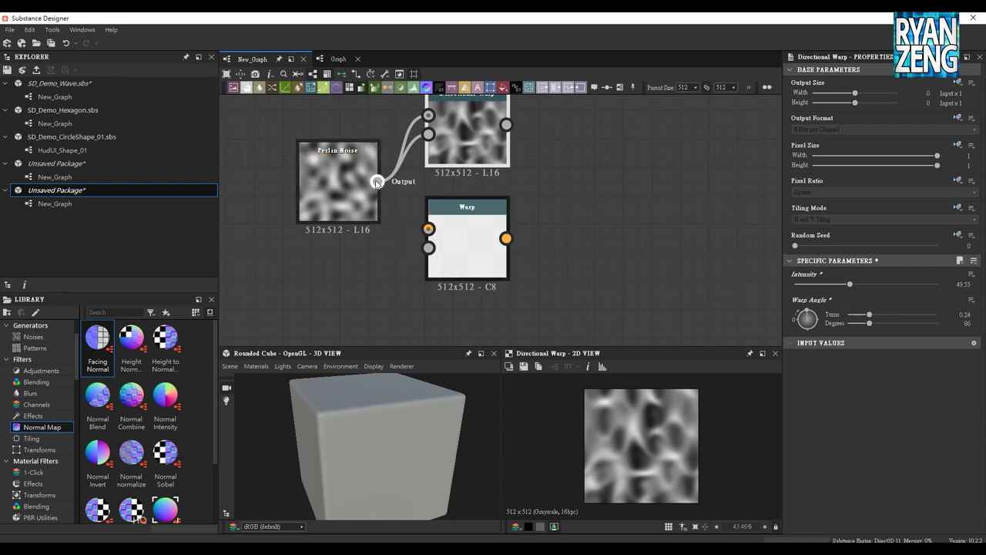
{"action": "left_click", "coordinate": [467, 251]}
{"action": "left_click_drag", "start_coordinate": [377, 182], "coordinate": [429, 228]}
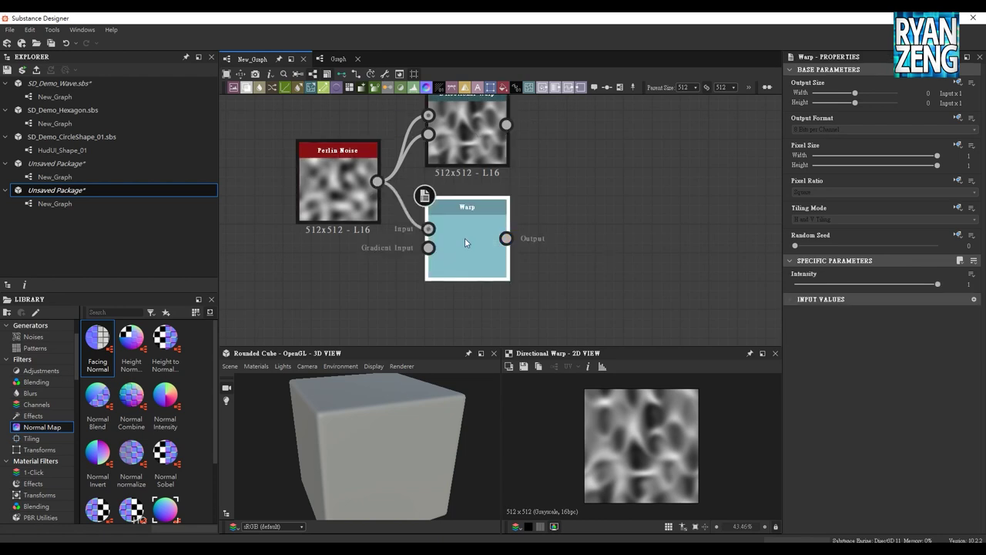
Finish connecting Perlin Noise into Warp and try Warp Intensity values up to 1.35.
{"action": "double_click", "coordinate": [467, 250]}
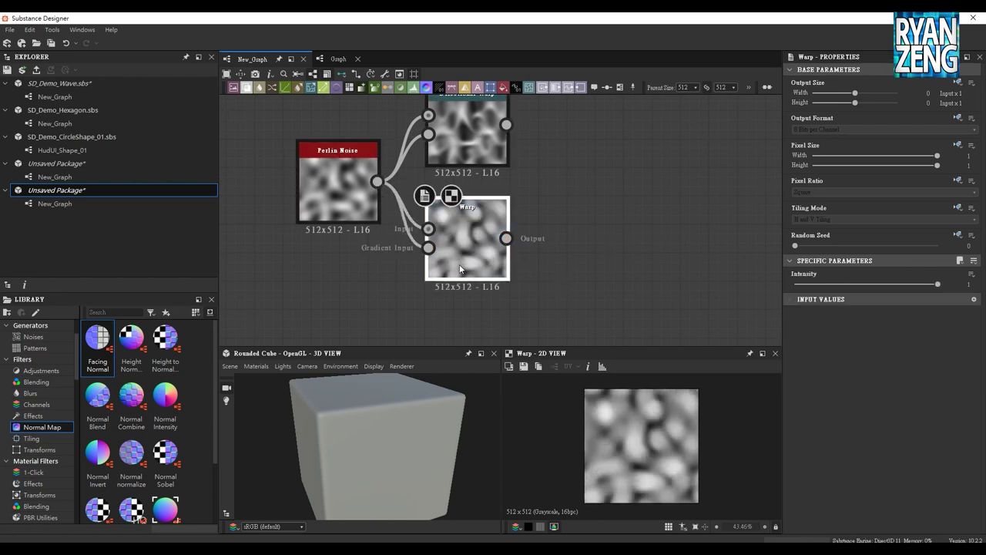
{"action": "mouse_move", "coordinate": [938, 284]}
{"action": "left_mouse_down"}
{"action": "mouse_move", "coordinate": [806, 284]}
{"action": "mouse_move", "coordinate": [937, 284]}
{"action": "left_mouse_up"}
{"action": "double_click", "coordinate": [967, 285]}
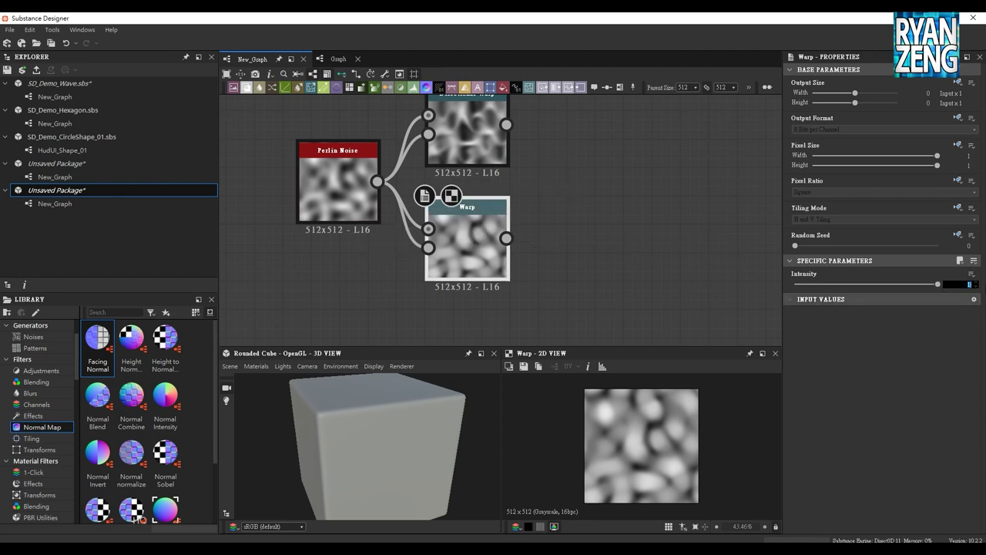
{"action": "left_click_drag", "start_coordinate": [938, 285], "coordinate": [818, 284]}
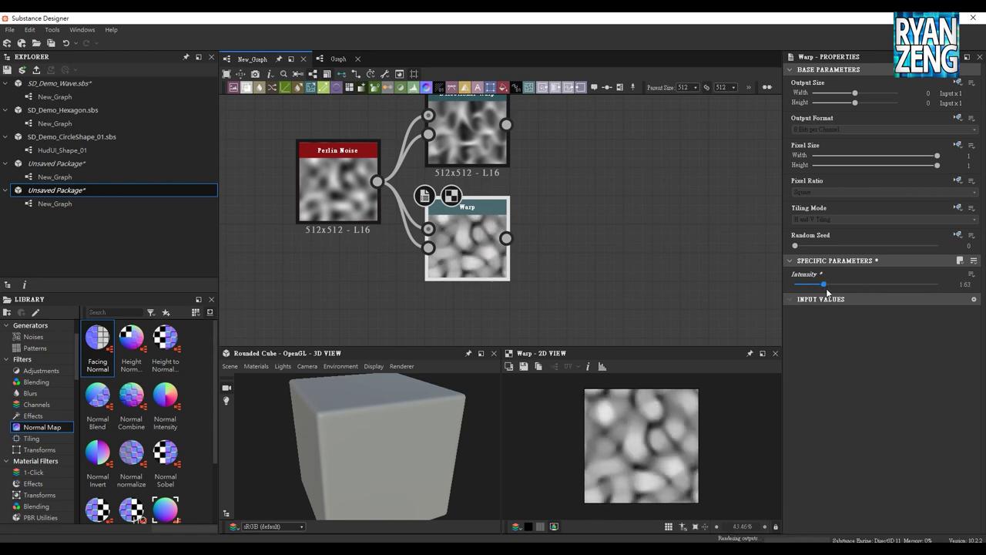
Compare against Directional Warp, settle Warp Intensity at 0.24, and add a Transformation 2D node.
{"action": "left_click", "coordinate": [470, 135]}
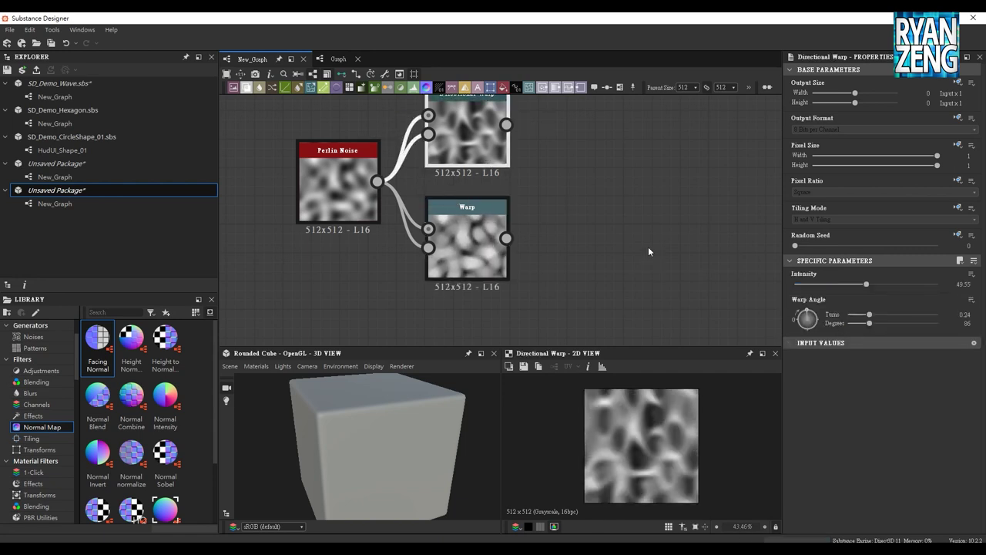
{"action": "middle_click_drag", "start_coordinate": [647, 247], "coordinate": [643, 278]}
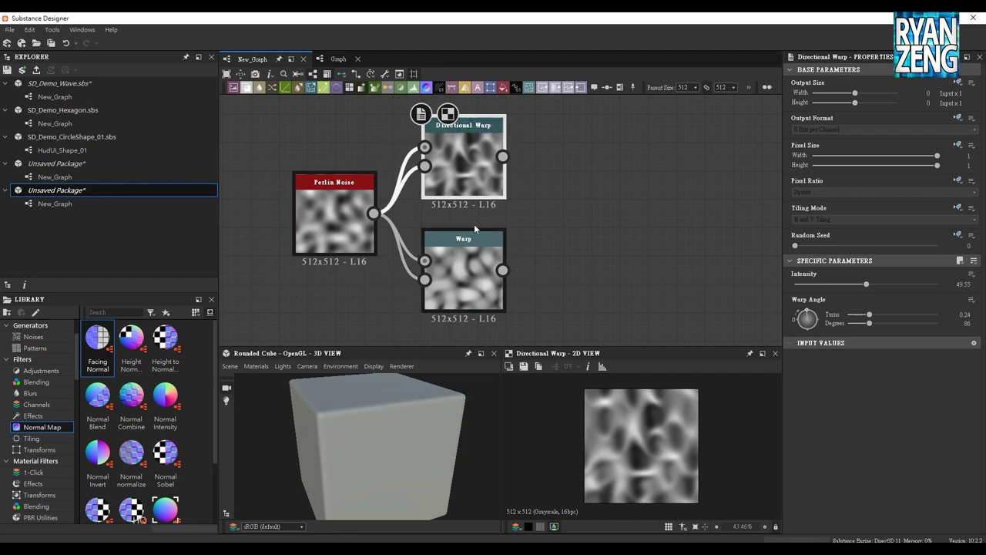
{"action": "middle_click_drag", "start_coordinate": [495, 244], "coordinate": [509, 228]}
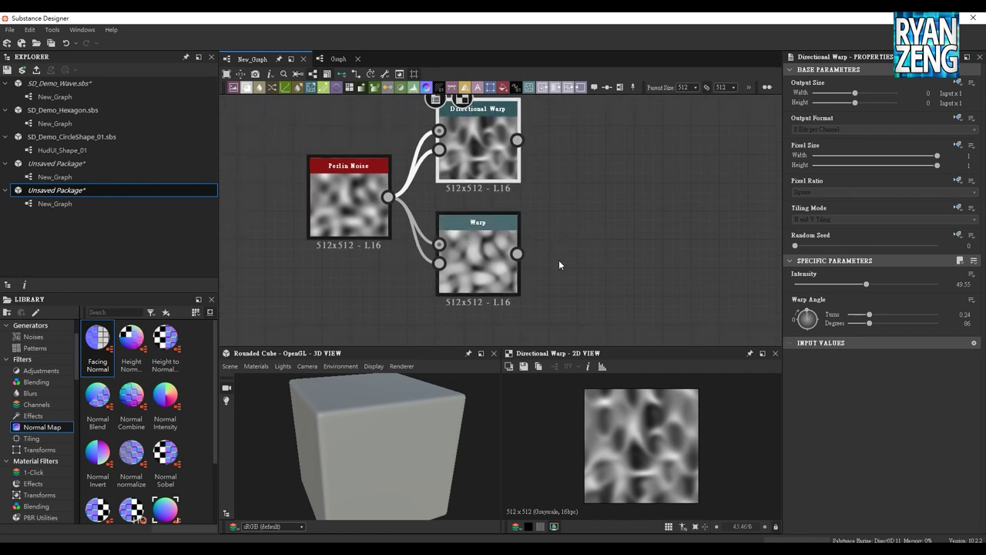
{"action": "left_click", "coordinate": [478, 254]}
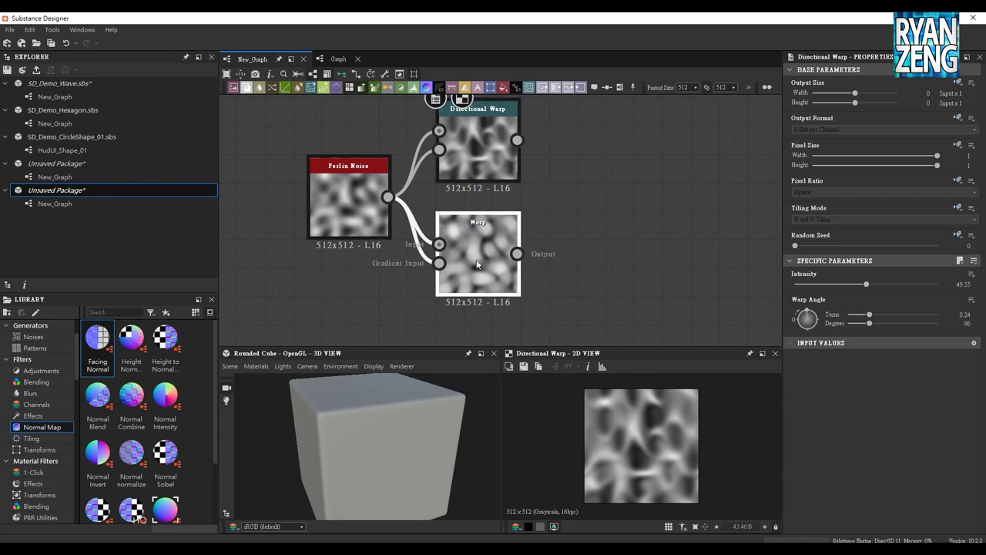
{"action": "mouse_move", "coordinate": [933, 284]}
{"action": "left_mouse_down"}
{"action": "mouse_move", "coordinate": [798, 285]}
{"action": "mouse_move", "coordinate": [828, 284]}
{"action": "left_mouse_up"}
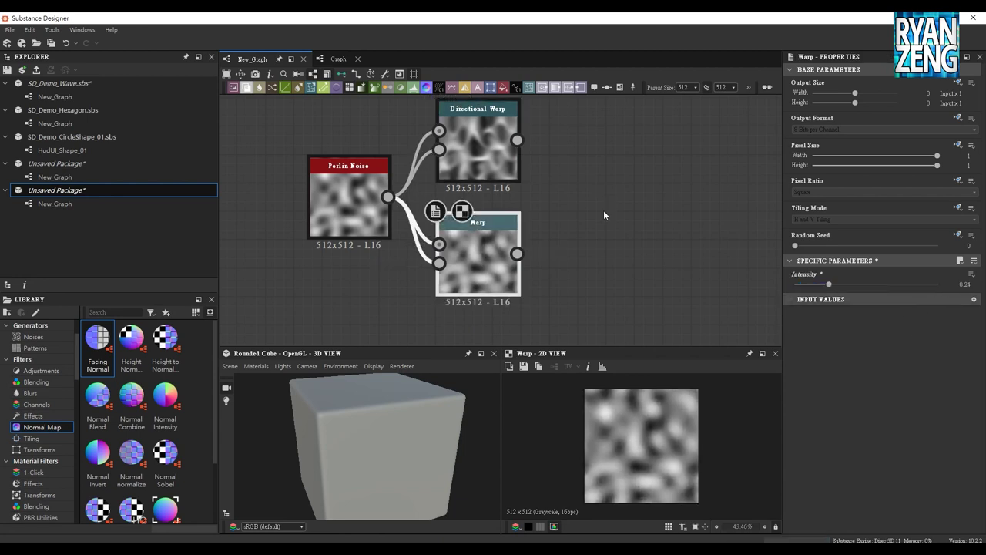
{"action": "middle_click_drag", "start_coordinate": [603, 173], "coordinate": [543, 222]}
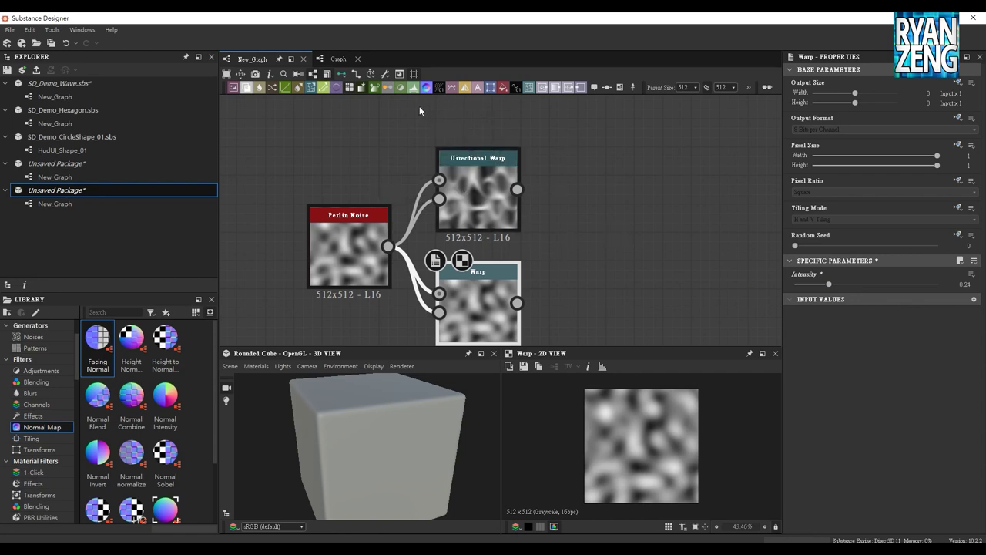
{"action": "middle_click_drag", "start_coordinate": [569, 171], "coordinate": [525, 141]}
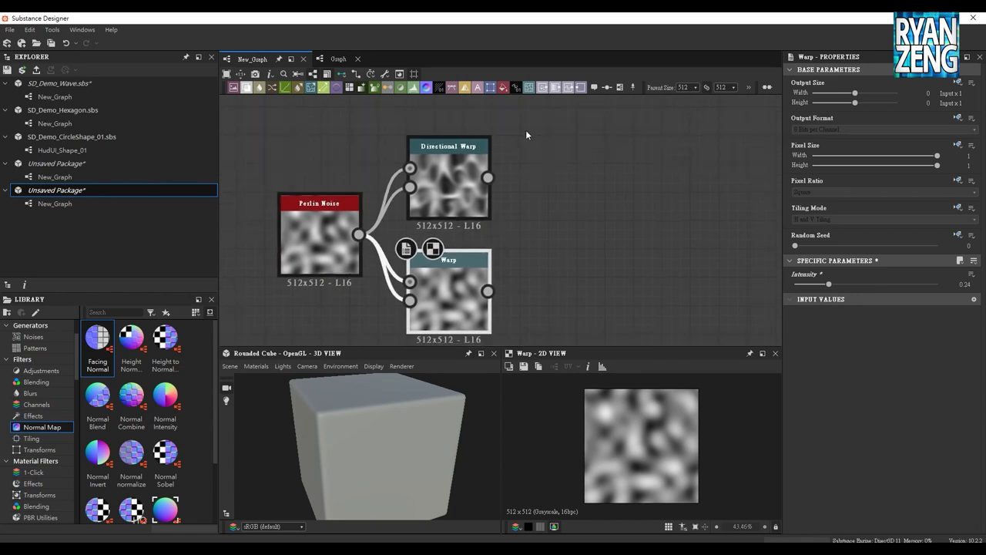
{"action": "left_click", "coordinate": [487, 90]}
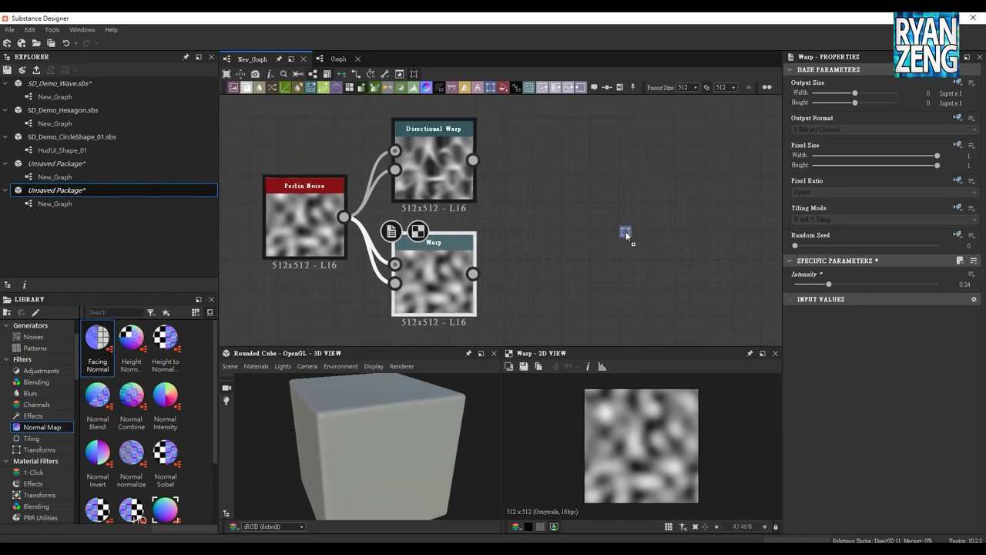
Place the new Transformation 2D node beside Gradient Radial in open graph space.
{"action": "middle_click_drag", "start_coordinate": [627, 254], "coordinate": [478, 210]}
{"action": "left_click_drag", "start_coordinate": [500, 171], "coordinate": [509, 187]}
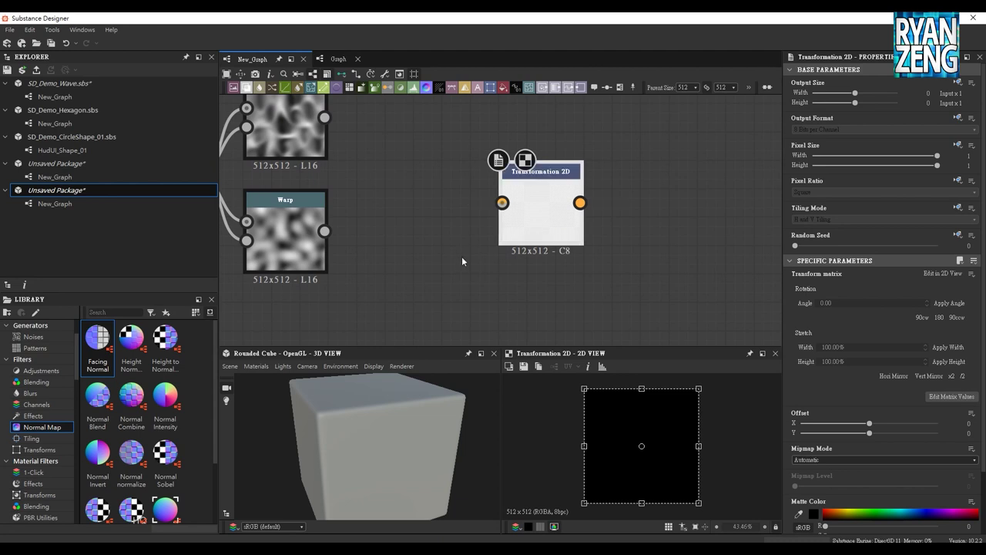
{"action": "scroll", "coordinate": [451, 215], "scroll_direction": "down", "scroll_amount": 3}
{"action": "scroll", "coordinate": [462, 208], "scroll_direction": "down", "scroll_amount": 2}
{"action": "left_click_drag", "start_coordinate": [484, 198], "coordinate": [461, 231]}
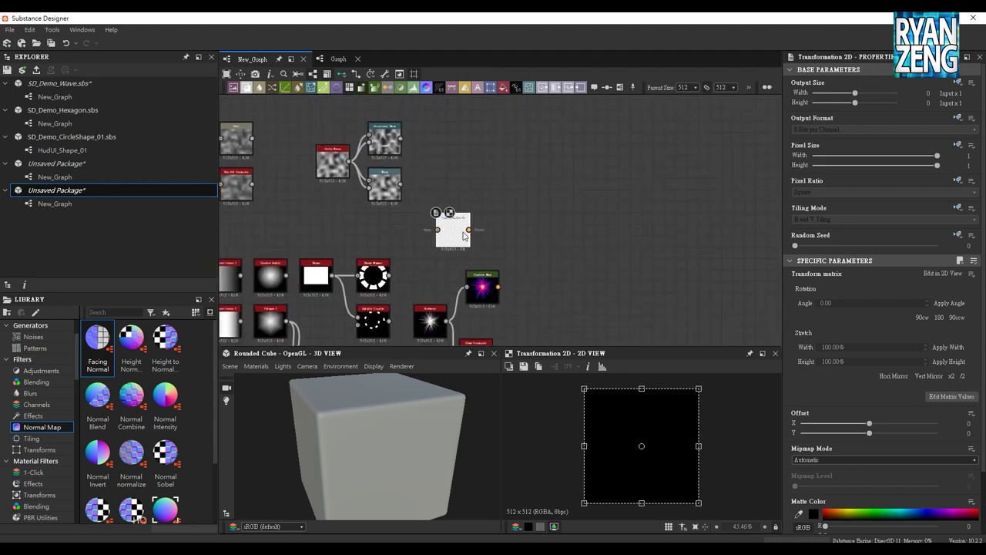
{"action": "left_click", "coordinate": [269, 282]}
{"action": "mouse_move", "coordinate": [269, 282]}
{"action": "left_mouse_down"}
{"action": "mouse_move", "coordinate": [411, 235]}
{"action": "mouse_move", "coordinate": [451, 181]}
{"action": "left_mouse_up"}
{"action": "mouse_move", "coordinate": [442, 240]}
{"action": "left_mouse_down"}
{"action": "mouse_move", "coordinate": [503, 202]}
{"action": "mouse_move", "coordinate": [499, 185]}
{"action": "left_mouse_up"}
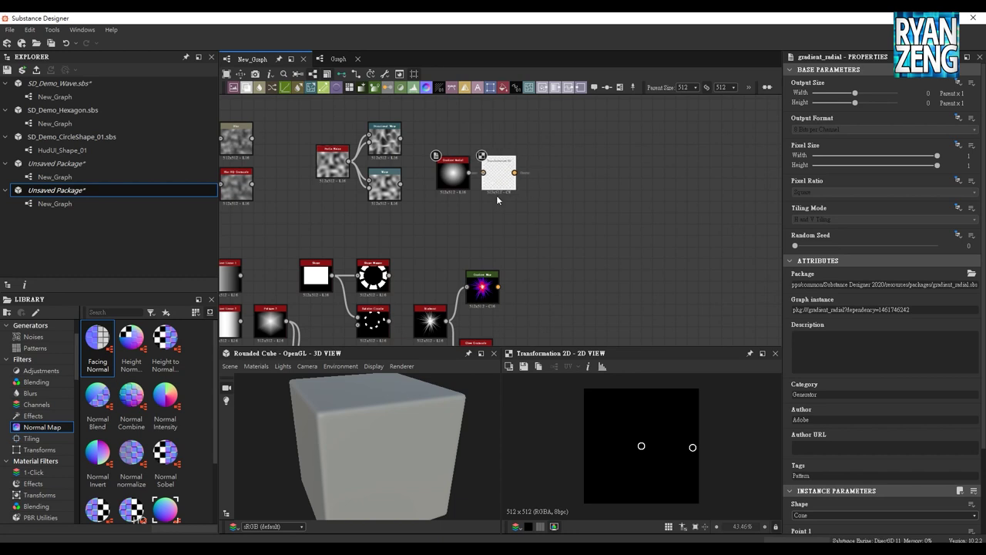
{"action": "scroll", "coordinate": [499, 185], "scroll_direction": "up", "scroll_amount": 4}
Connect Gradient Radial into Transformation 2D, test Offset X, and pan back toward Clouds 3.
{"action": "middle_click_drag", "start_coordinate": [462, 189], "coordinate": [427, 189]}
{"action": "left_click_drag", "start_coordinate": [393, 180], "coordinate": [429, 180]}
{"action": "left_click", "coordinate": [464, 194]}
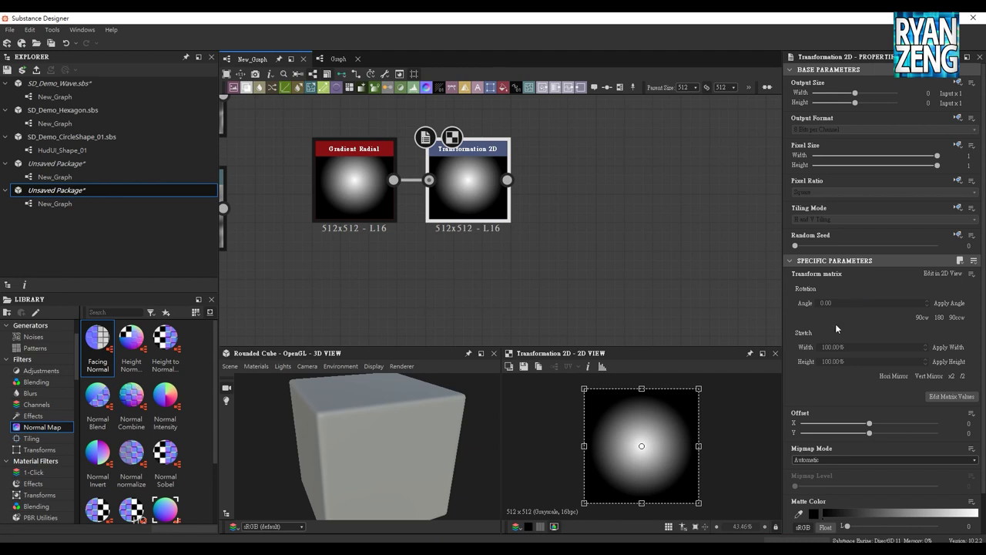
{"action": "mouse_move", "coordinate": [869, 423]}
{"action": "left_mouse_down"}
{"action": "mouse_move", "coordinate": [832, 423]}
{"action": "mouse_move", "coordinate": [869, 431]}
{"action": "left_mouse_up"}
{"action": "scroll", "coordinate": [411, 259], "scroll_direction": "down", "scroll_amount": 5}
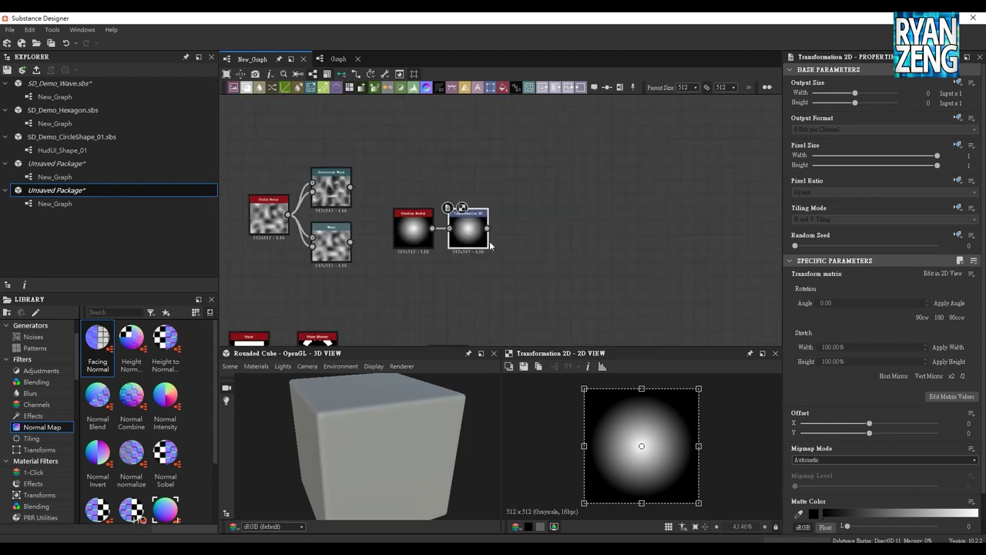
{"action": "middle_click_drag", "start_coordinate": [406, 262], "coordinate": [535, 264]}
{"action": "mouse_move", "coordinate": [292, 272]}
{"action": "middle_mouse_down"}
{"action": "mouse_move", "coordinate": [331, 258]}
{"action": "mouse_move", "coordinate": [421, 255]}
{"action": "middle_mouse_up"}
Move Clouds 3 beside Transformation 2D and connect it in place of the gradient.
{"action": "left_click", "coordinate": [351, 185]}
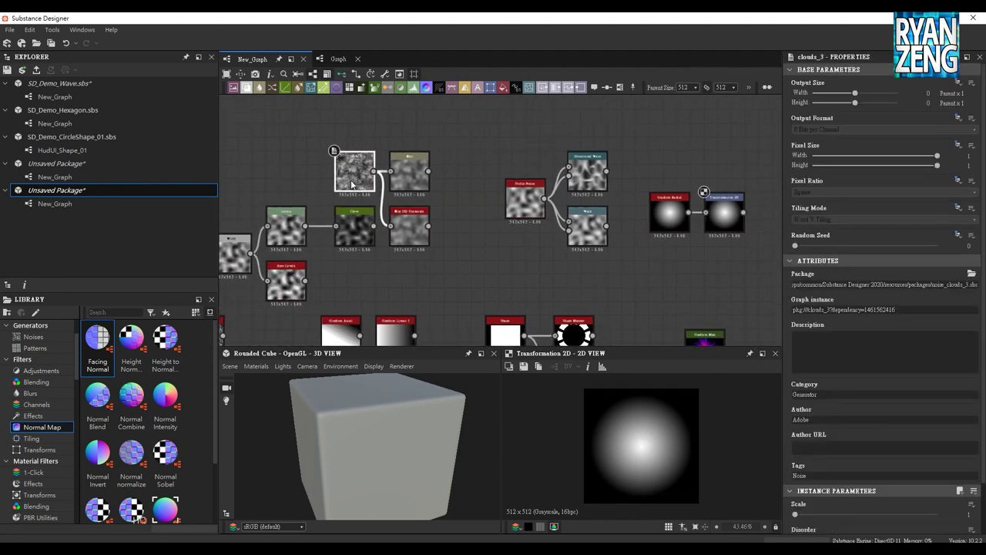
{"action": "left_click_drag", "start_coordinate": [352, 185], "coordinate": [661, 279]}
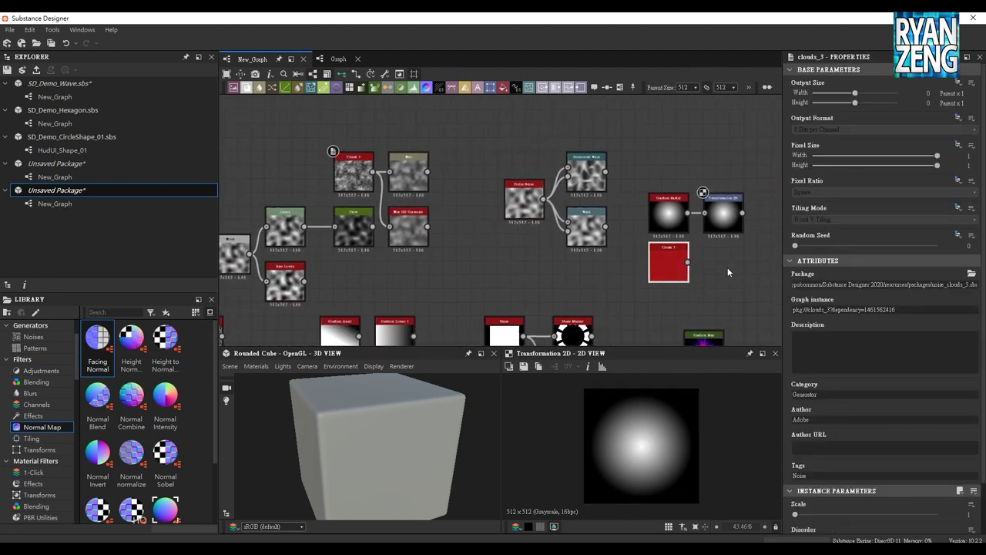
{"action": "scroll", "coordinate": [560, 230], "scroll_direction": "up", "scroll_amount": 3}
{"action": "left_click_drag", "start_coordinate": [554, 139], "coordinate": [554, 223]}
{"action": "left_click_drag", "start_coordinate": [479, 233], "coordinate": [516, 216]}
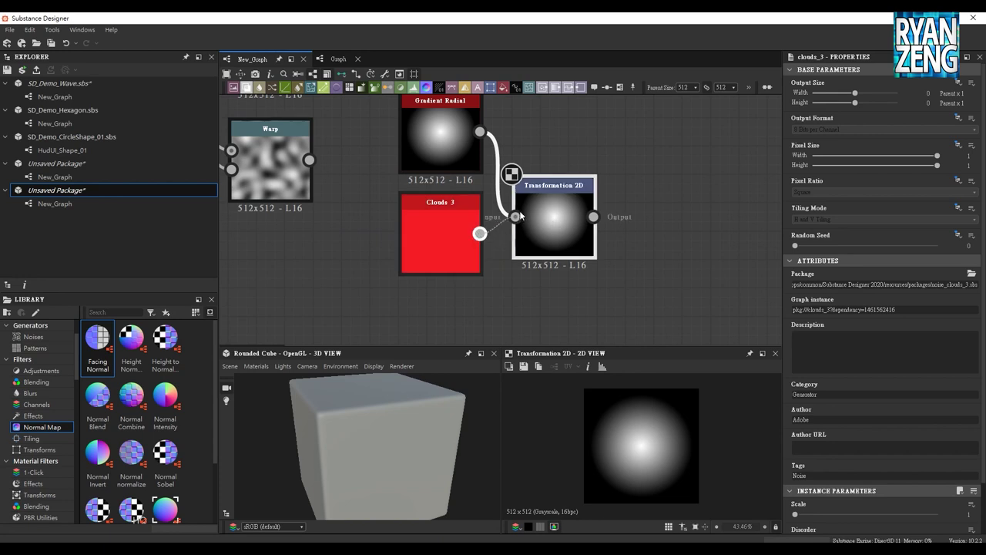
{"action": "left_click_drag", "start_coordinate": [584, 254], "coordinate": [582, 273]}
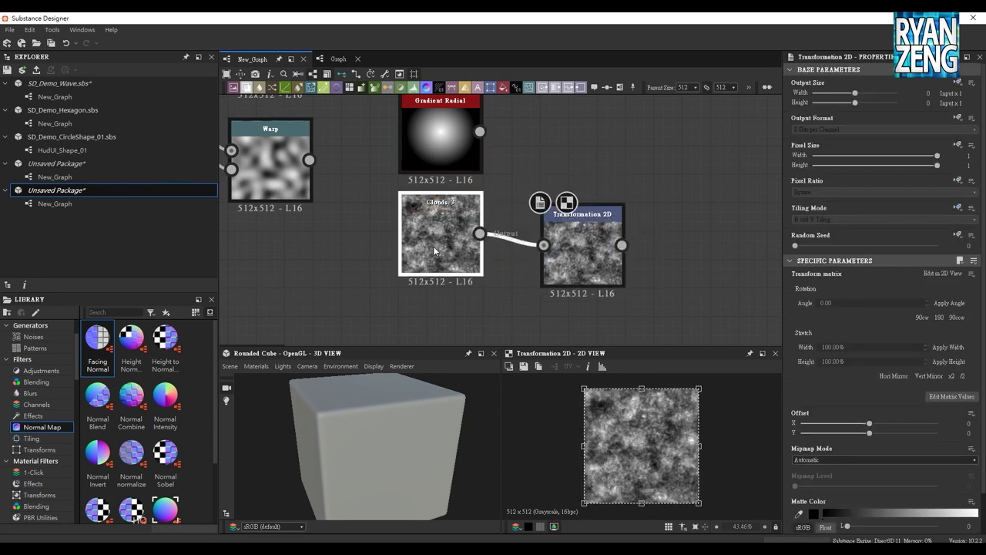
{"action": "middle_click_drag", "start_coordinate": [449, 276], "coordinate": [385, 222]}
Select Clouds 3 and toggle the tiled texture preview off and back on.
{"action": "left_click", "coordinate": [385, 222]}
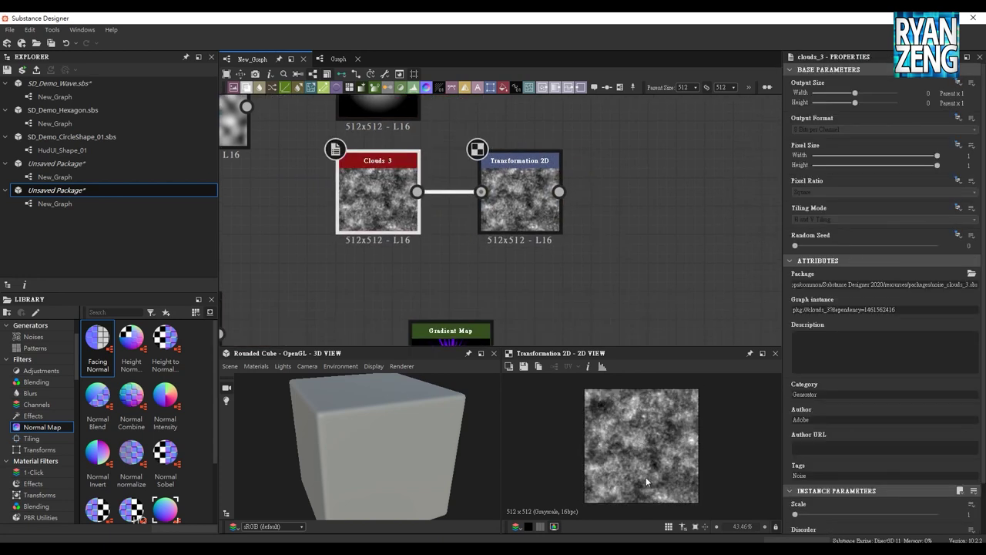
{"action": "left_click", "coordinate": [667, 527]}
{"action": "left_click", "coordinate": [670, 527]}
{"action": "left_click", "coordinate": [669, 527]}
Set Transformation 2D Stretch Width and Stretch Height to 125%.
{"action": "left_click", "coordinate": [543, 215]}
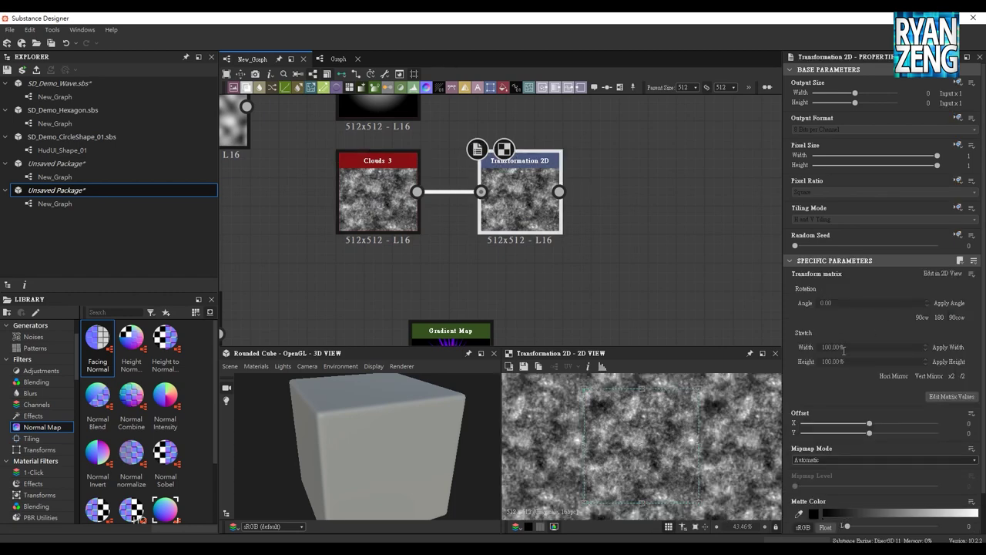
{"action": "left_click", "coordinate": [856, 348]}
{"action": "type", "text": "1"}
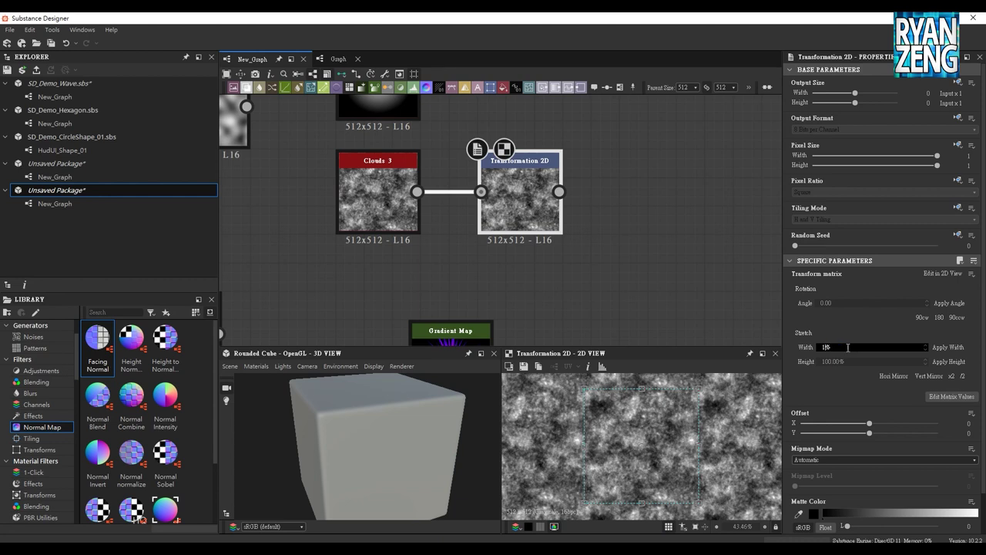
{"action": "key", "text": "Return"}
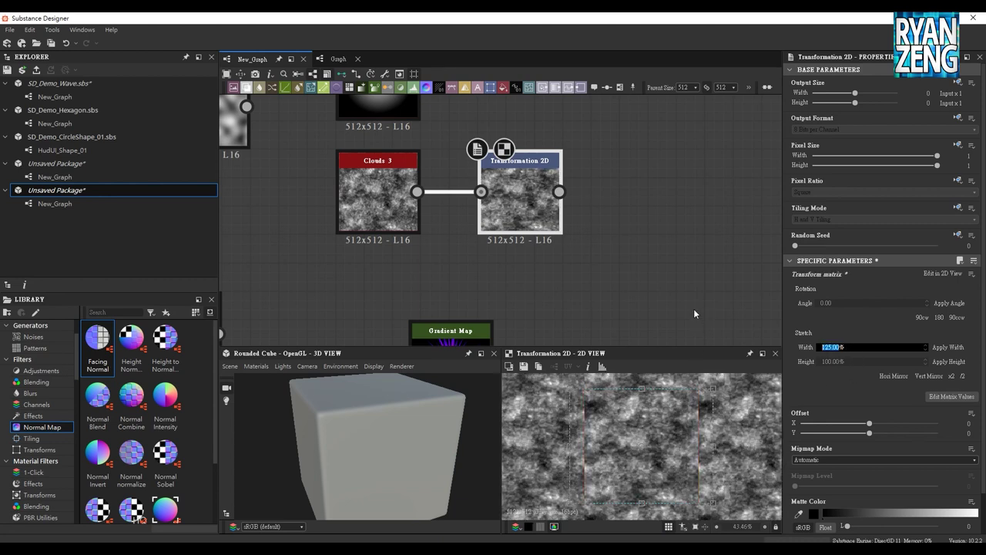
{"action": "left_click", "coordinate": [695, 317]}
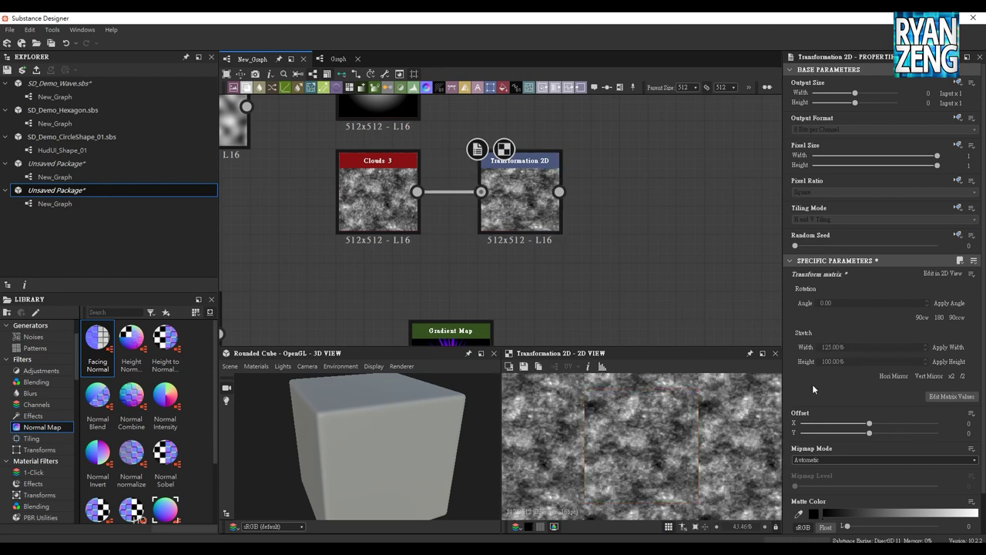
{"action": "left_click", "coordinate": [869, 361]}
{"action": "type", "text": "125"}
{"action": "key", "text": "Return"}
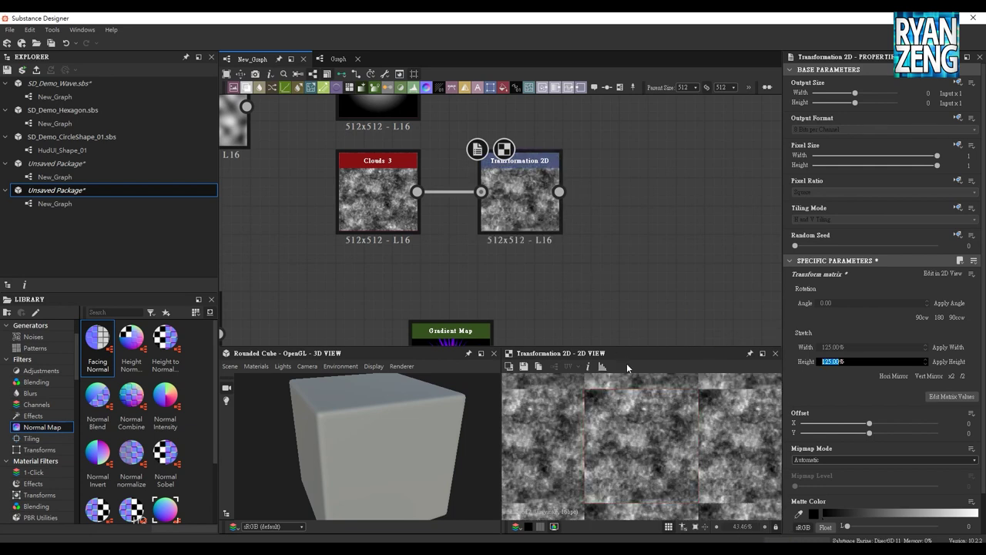
{"action": "left_click", "coordinate": [666, 265]}
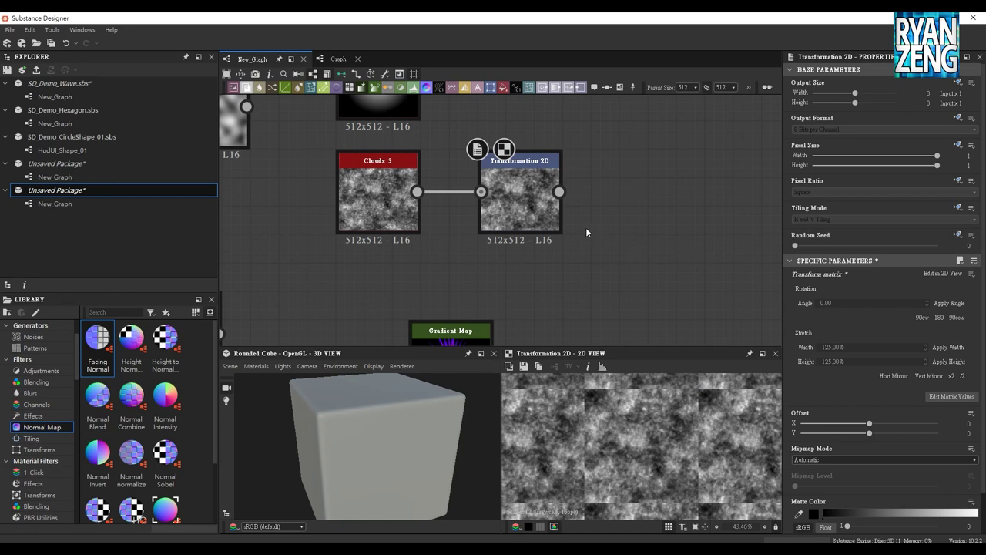
Undo the last transform change and enlarge the cloud texture's scale instead.
{"action": "key", "text": "ctrl+z"}
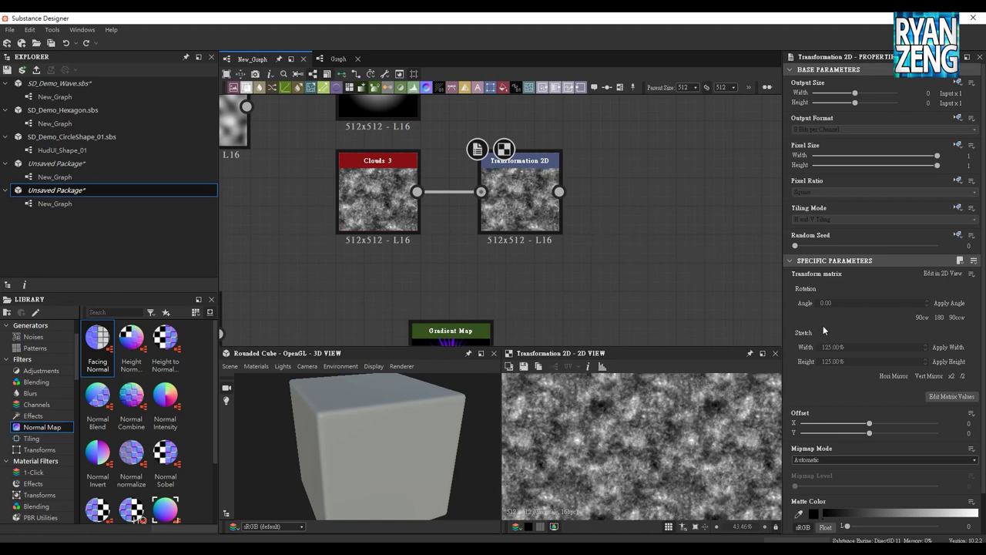
{"action": "left_click", "coordinate": [525, 216]}
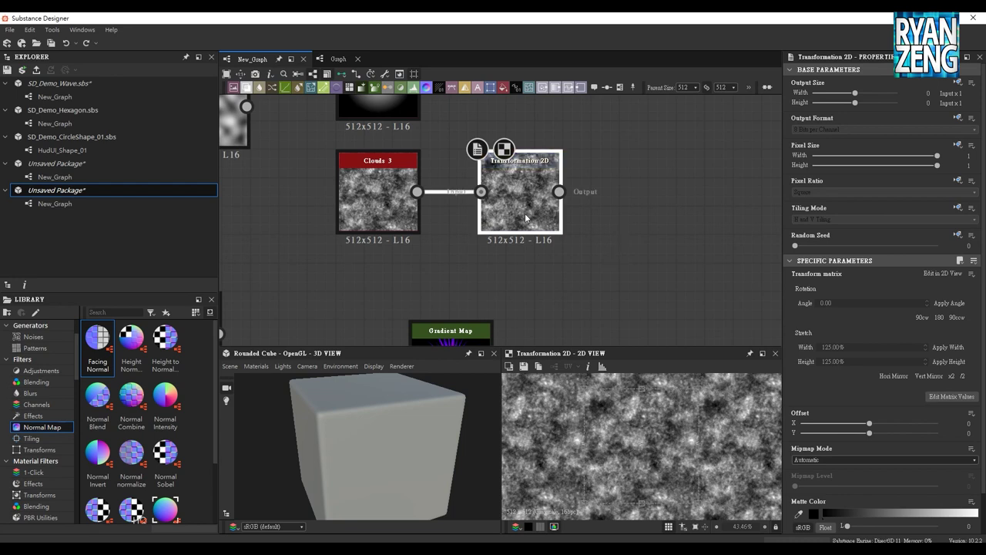
{"action": "left_click", "coordinate": [963, 376]}
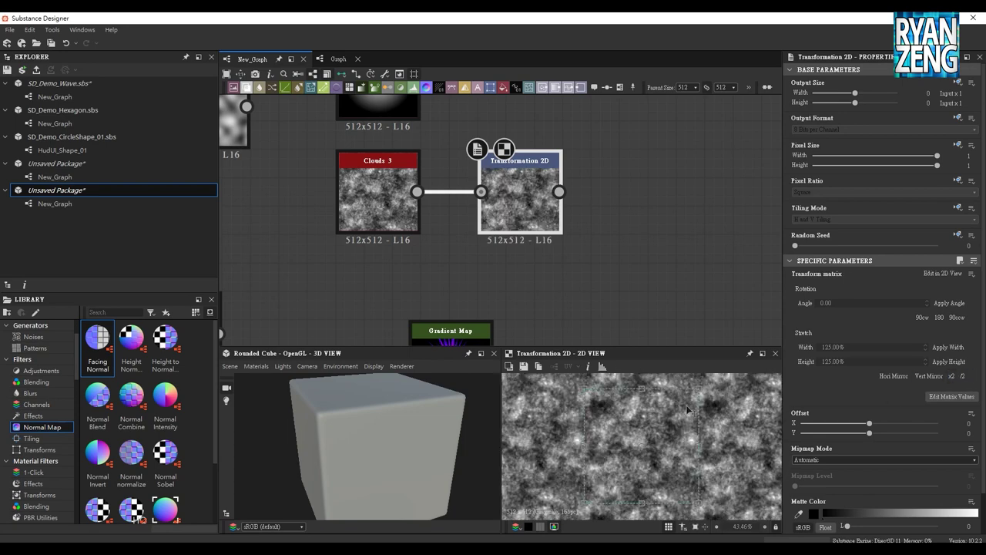
{"action": "left_click", "coordinate": [590, 223]}
Branch Clouds 3 into a new Safe Transform Grayscale node found by searching 'sa'.
{"action": "left_click_drag", "start_coordinate": [417, 192], "coordinate": [484, 279]}
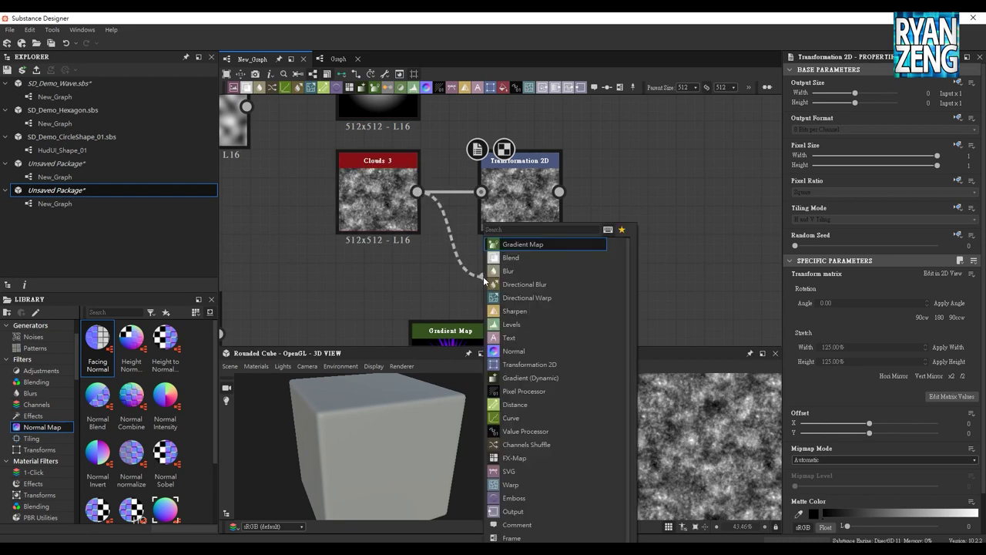
{"action": "type", "text": "sa"}
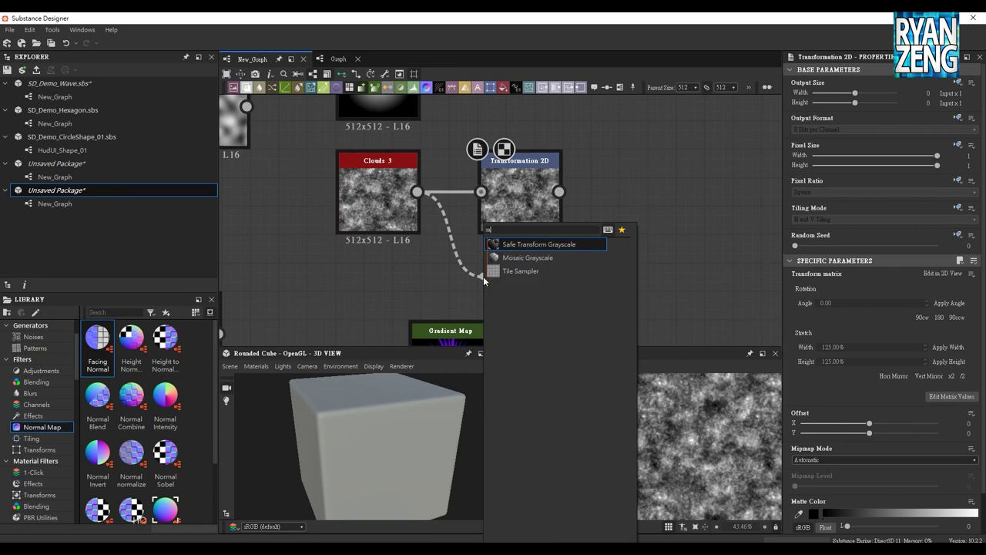
{"action": "left_click", "coordinate": [549, 248]}
{"action": "left_click_drag", "start_coordinate": [520, 189], "coordinate": [520, 160]}
{"action": "left_click", "coordinate": [534, 261]}
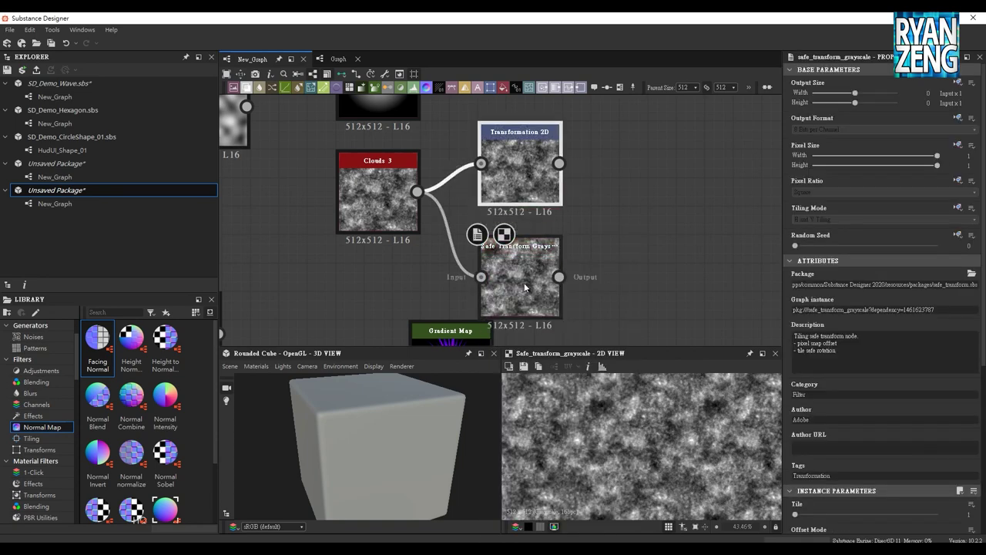
Set the Safe Transform Tile to 2, preview it tiled, and add a slight rotation.
{"action": "scroll", "coordinate": [879, 453], "scroll_direction": "down", "scroll_amount": 3}
{"action": "scroll", "coordinate": [879, 450], "scroll_direction": "down", "scroll_amount": 2}
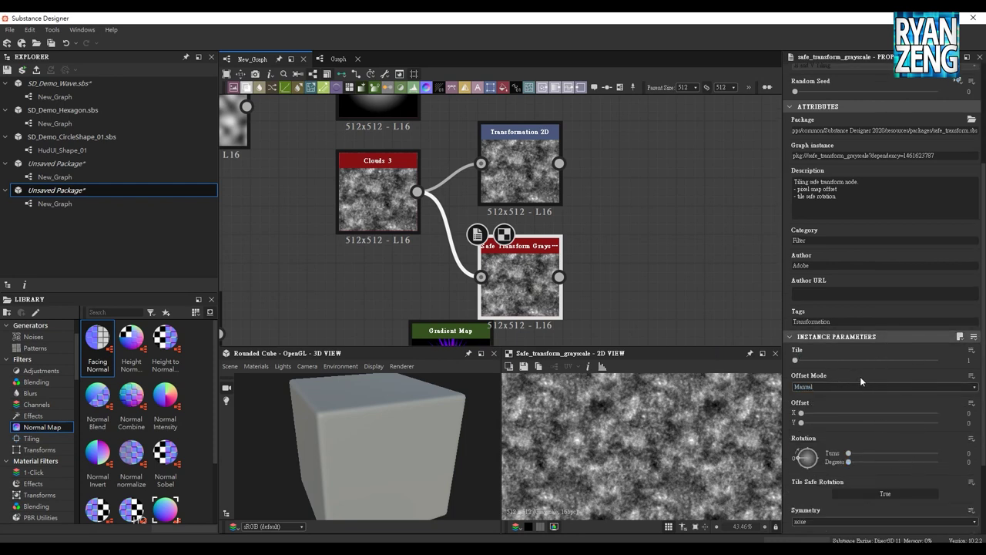
{"action": "left_click", "coordinate": [796, 359]}
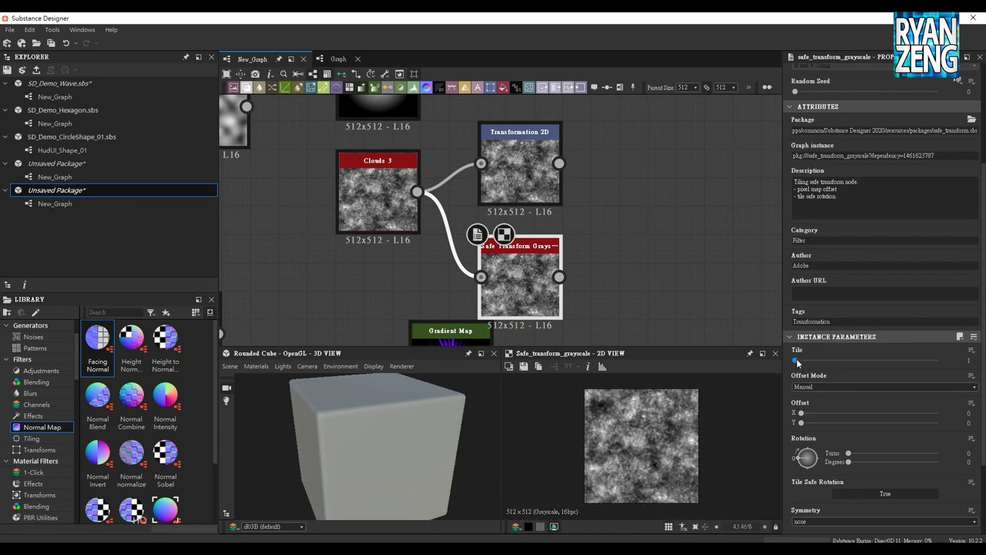
{"action": "left_click_drag", "start_coordinate": [797, 362], "coordinate": [790, 367]}
{"action": "left_click", "coordinate": [812, 362]}
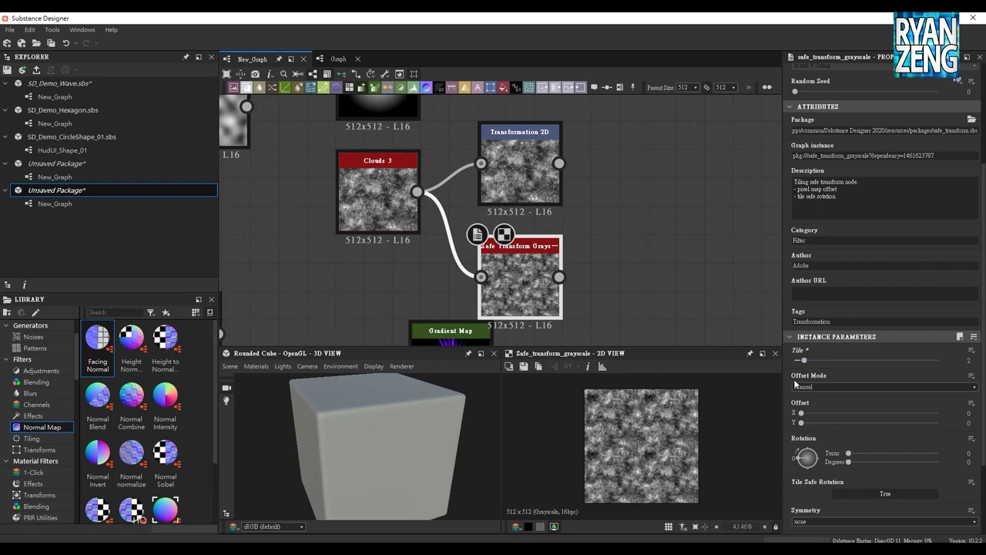
{"action": "left_click", "coordinate": [668, 526]}
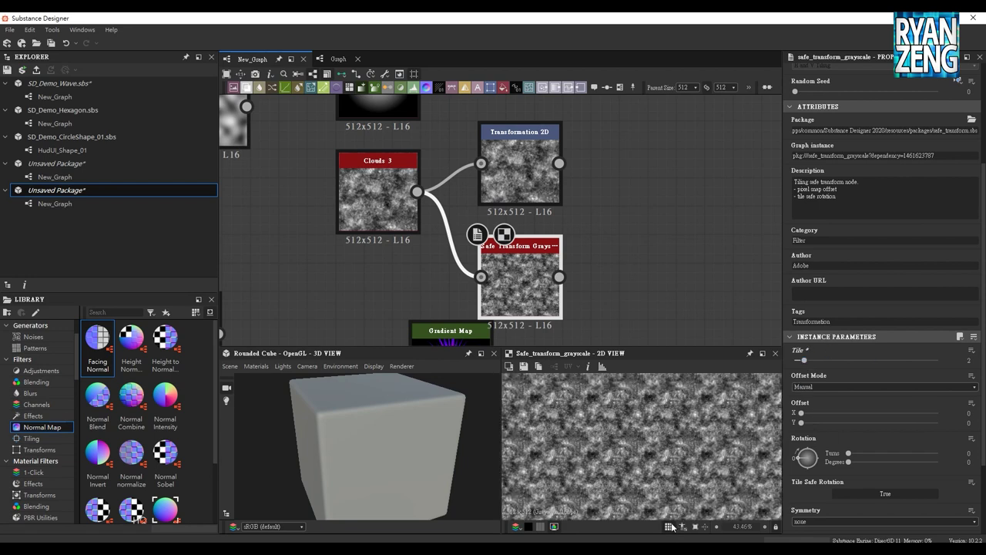
{"action": "mouse_move", "coordinate": [801, 415]}
{"action": "left_mouse_down"}
{"action": "mouse_move", "coordinate": [869, 414]}
{"action": "mouse_move", "coordinate": [793, 416]}
{"action": "left_mouse_up"}
{"action": "mouse_move", "coordinate": [849, 453]}
{"action": "left_mouse_down"}
{"action": "mouse_move", "coordinate": [868, 455]}
{"action": "mouse_move", "coordinate": [846, 455]}
{"action": "left_mouse_up"}
{"action": "left_click", "coordinate": [521, 173]}
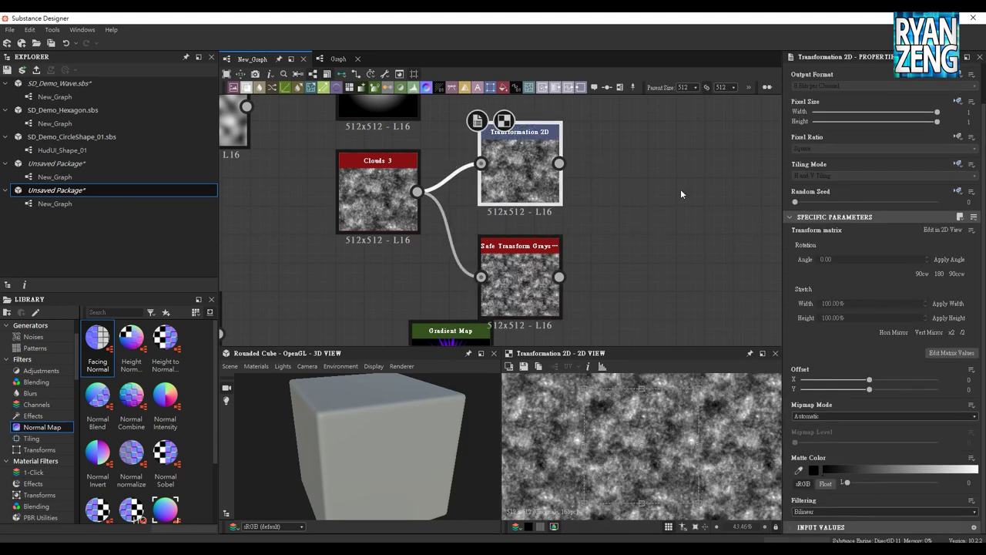
Set Transformation 2D Stretch Width and Stretch Height to 150%.
{"action": "left_click", "coordinate": [668, 527]}
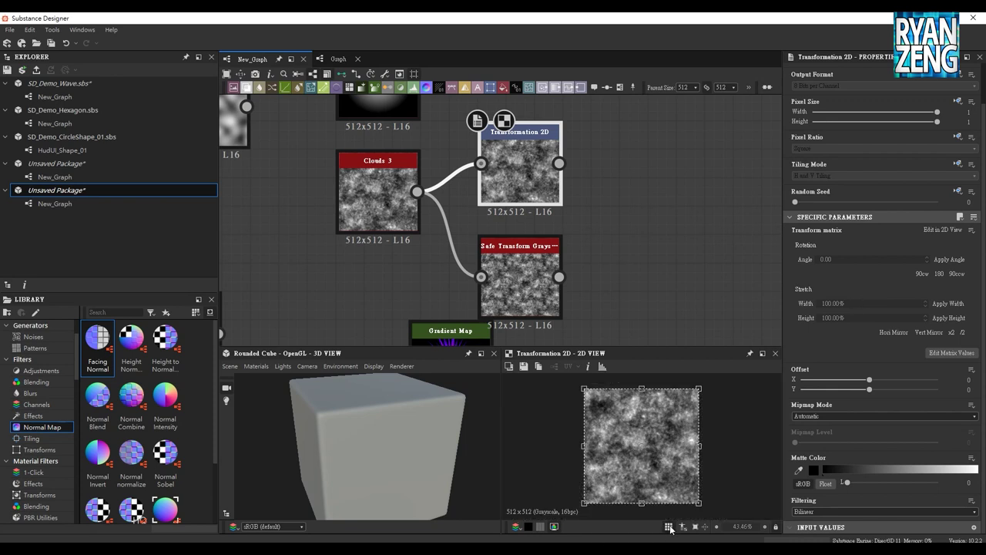
{"action": "double_click", "coordinate": [857, 306]}
{"action": "type", "text": "150"}
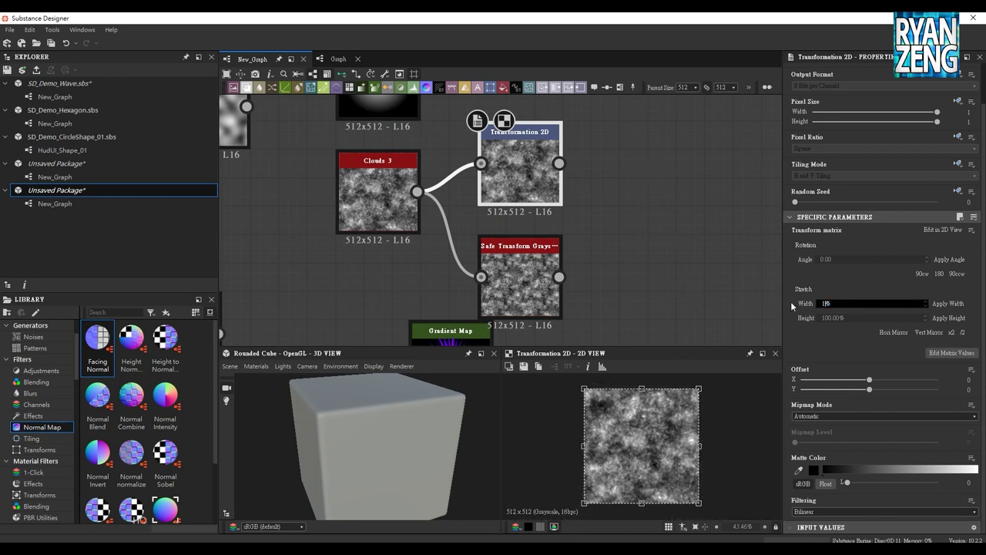
{"action": "key", "text": "Tab"}
{"action": "type", "text": "150"}
{"action": "key", "text": "Return"}
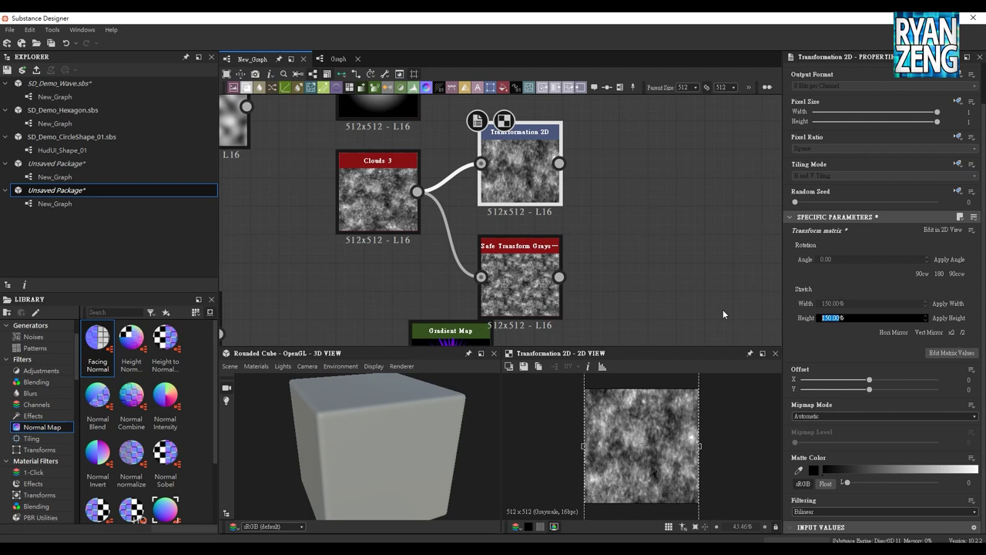
Check the tiled and single-tile previews, deselect, and show the library's Tiling filters.
{"action": "left_click", "coordinate": [669, 527]}
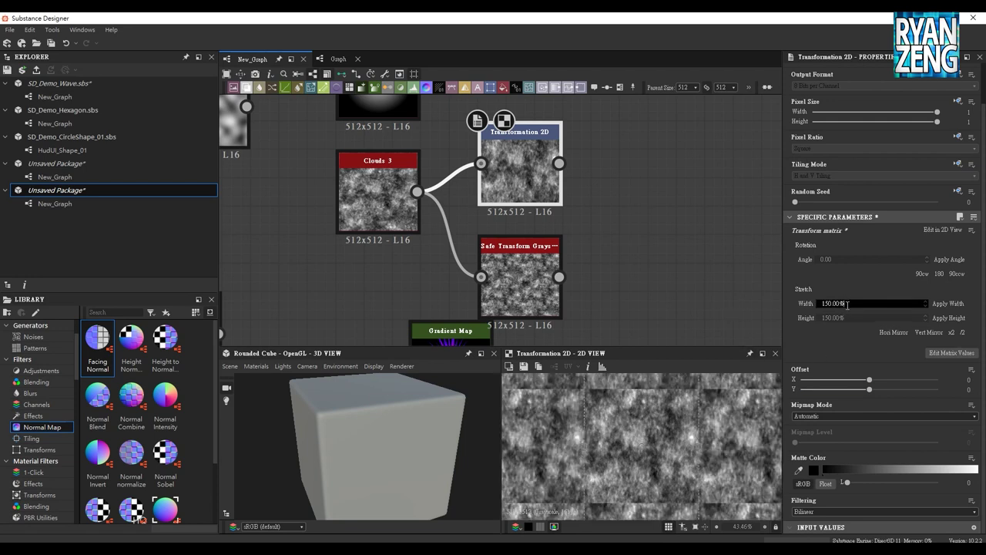
{"action": "double_click", "coordinate": [848, 305]}
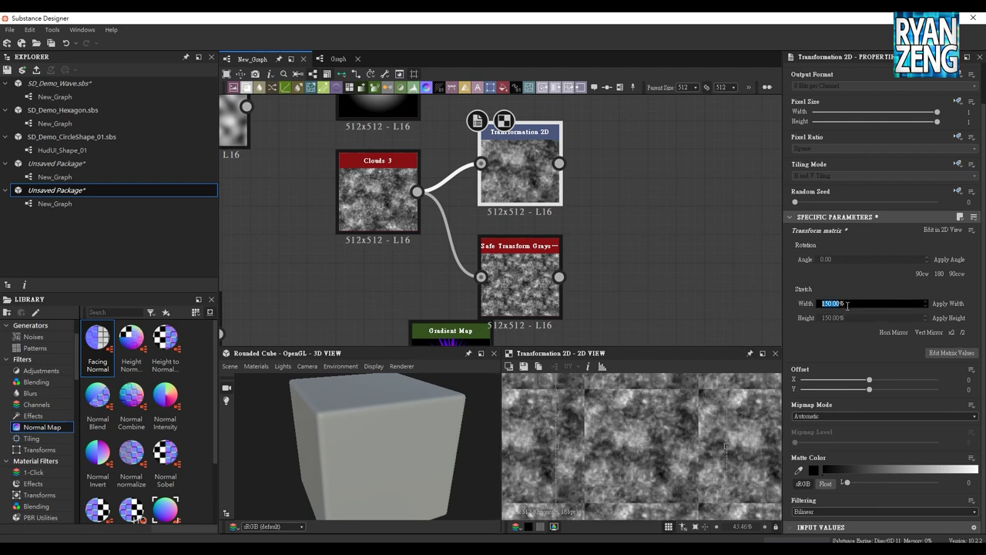
{"action": "left_click", "coordinate": [669, 527]}
{"action": "left_click", "coordinate": [607, 175]}
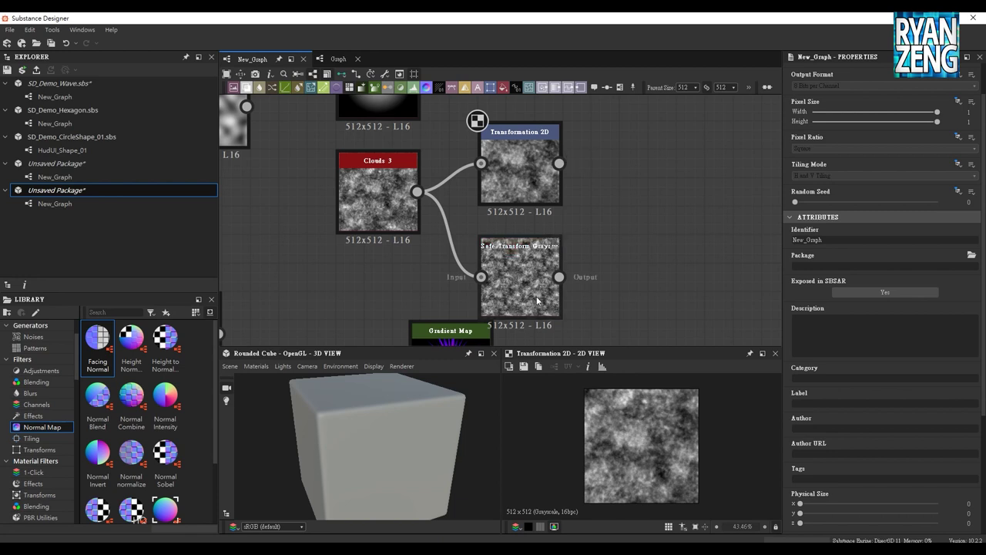
{"action": "left_click", "coordinate": [40, 438]}
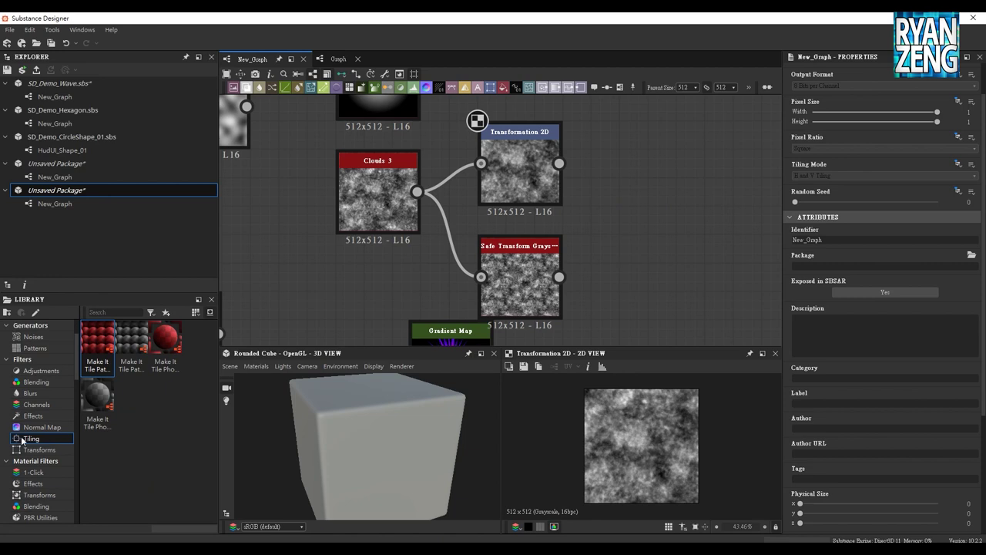
Add a Make It Tile Photo Grayscale node and connect Transformation 2D into it.
{"action": "left_click_drag", "start_coordinate": [98, 402], "coordinate": [639, 179]}
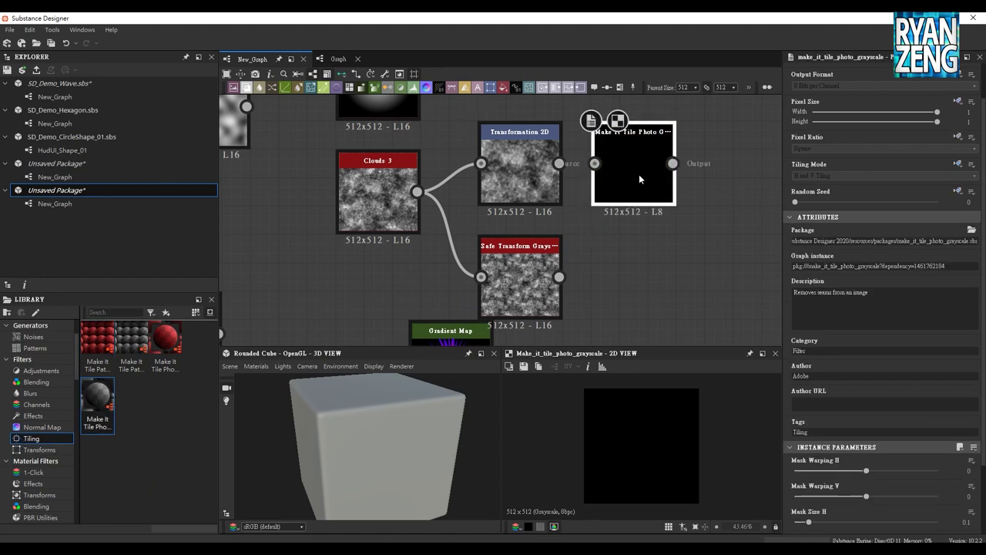
{"action": "left_click_drag", "start_coordinate": [559, 163], "coordinate": [595, 164]}
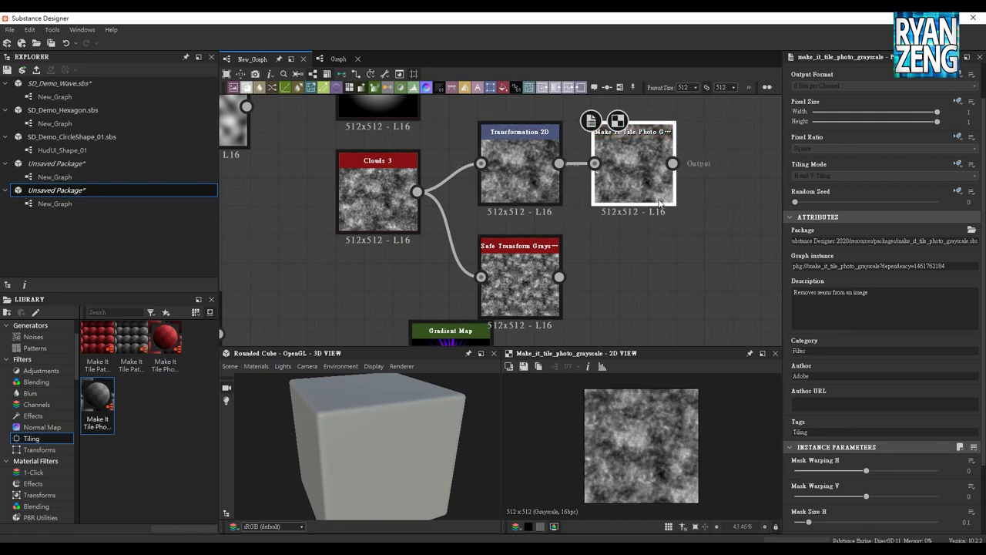
{"action": "middle_click_drag", "start_coordinate": [660, 203], "coordinate": [610, 218]}
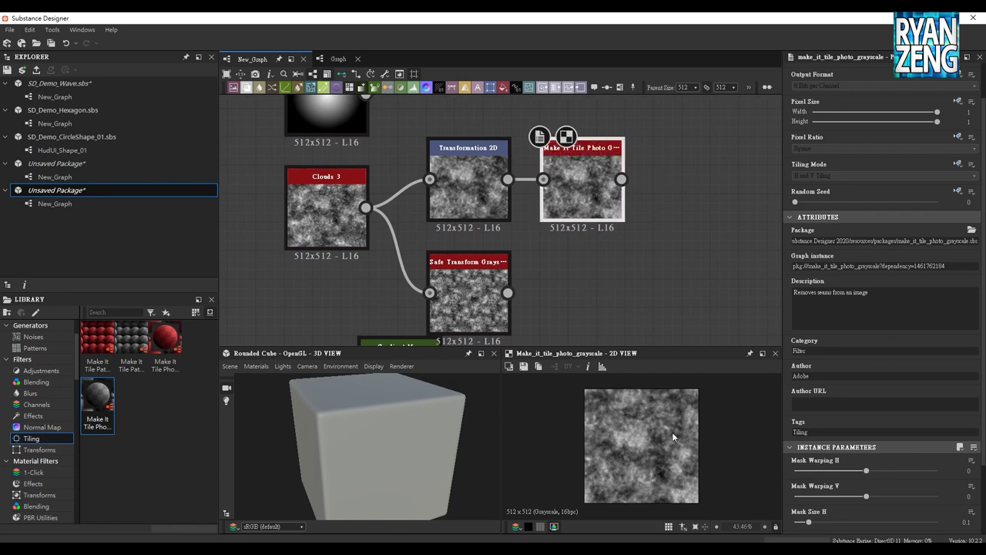
Preview the result tiled and warp the Make It Tile mask horizontally.
{"action": "left_click", "coordinate": [669, 527]}
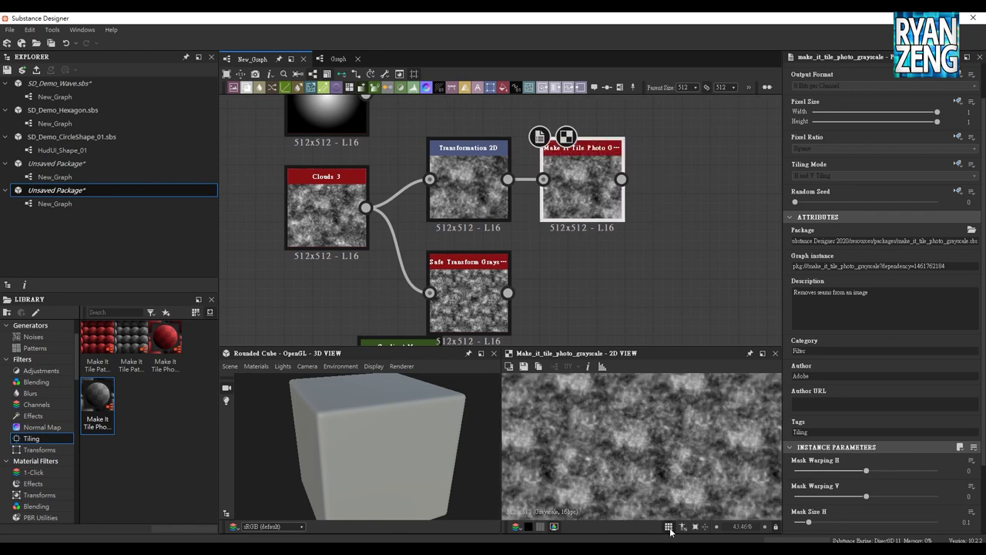
{"action": "left_click", "coordinate": [485, 196]}
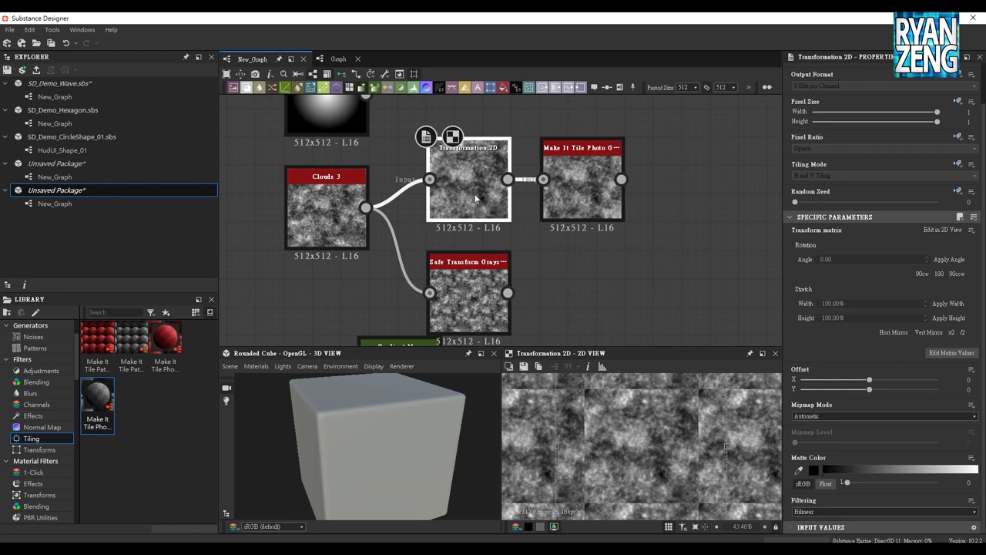
{"action": "left_click", "coordinate": [578, 188]}
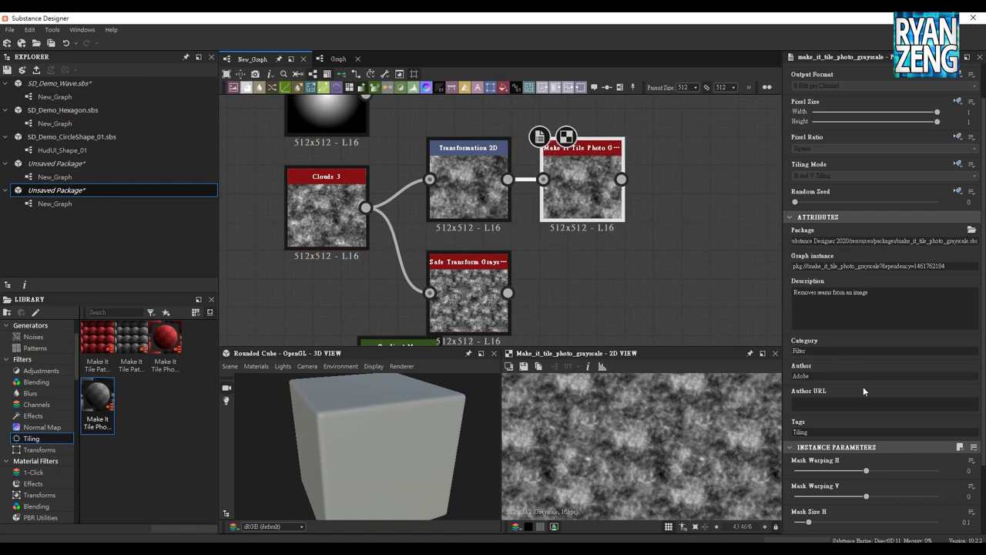
{"action": "mouse_move", "coordinate": [865, 468]}
{"action": "left_mouse_down"}
{"action": "mouse_move", "coordinate": [785, 476]}
{"action": "mouse_move", "coordinate": [873, 469]}
{"action": "mouse_move", "coordinate": [834, 497]}
{"action": "left_mouse_up"}
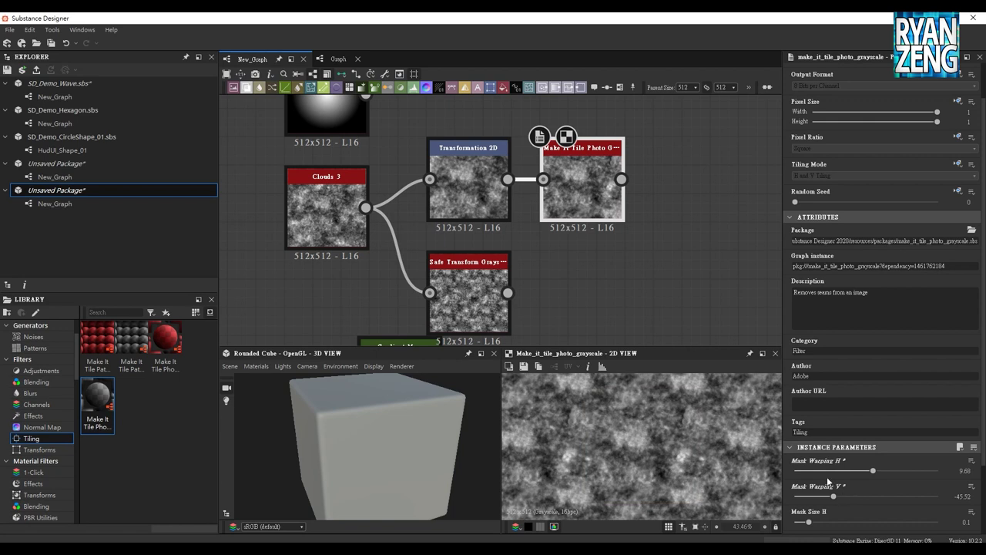
Set Make It Tile mask warping to -71.33/-45.52, size 0.46/0.2, precision 0.41/0.57.
{"action": "scroll", "coordinate": [809, 482], "scroll_direction": "down", "scroll_amount": 1}
{"action": "mouse_move", "coordinate": [808, 490]}
{"action": "left_mouse_down"}
{"action": "mouse_move", "coordinate": [883, 490]}
{"action": "mouse_move", "coordinate": [864, 501]}
{"action": "left_mouse_up"}
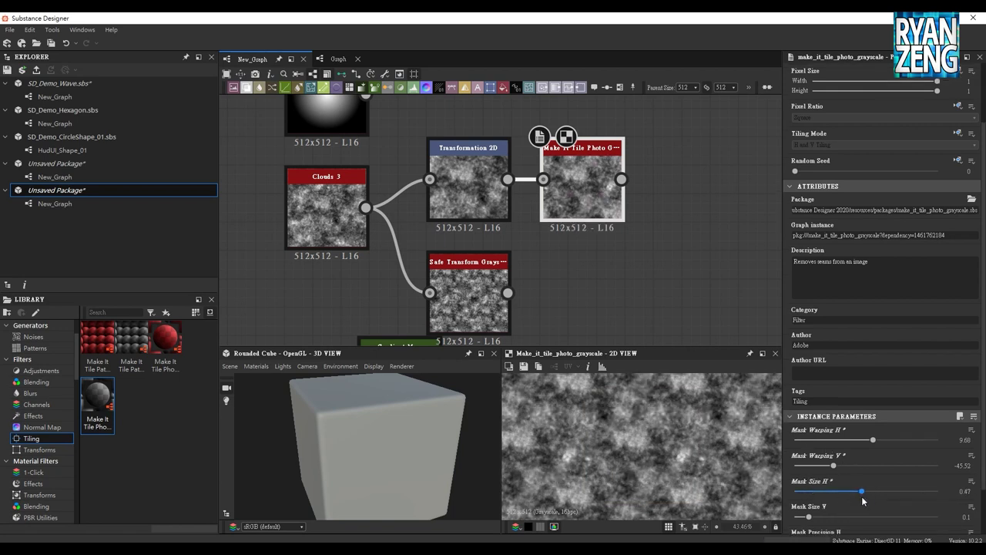
{"action": "left_click_drag", "start_coordinate": [865, 501], "coordinate": [857, 501]}
{"action": "left_click_drag", "start_coordinate": [873, 440], "coordinate": [815, 440]}
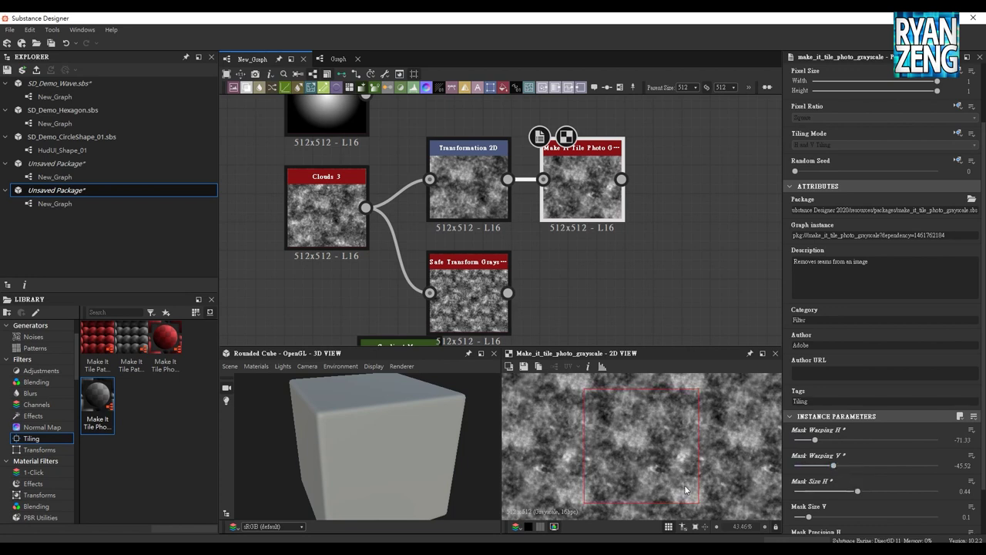
{"action": "left_click", "coordinate": [670, 527]}
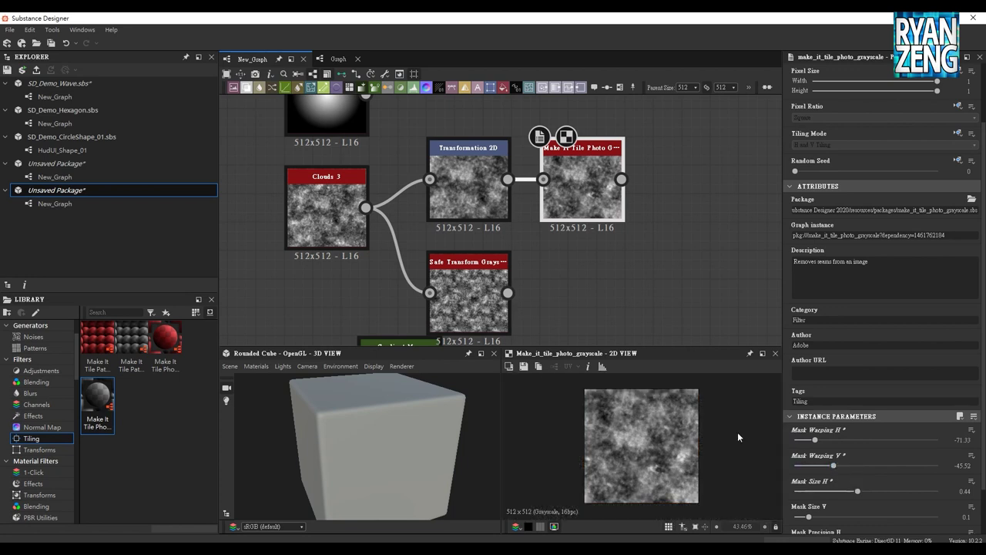
{"action": "mouse_move", "coordinate": [855, 490]}
{"action": "left_mouse_down"}
{"action": "mouse_move", "coordinate": [868, 497]}
{"action": "mouse_move", "coordinate": [860, 497]}
{"action": "left_mouse_up"}
{"action": "scroll", "coordinate": [844, 506], "scroll_direction": "down", "scroll_amount": 2}
{"action": "left_click_drag", "start_coordinate": [809, 460], "coordinate": [823, 460]}
{"action": "mouse_move", "coordinate": [864, 487]}
{"action": "left_mouse_down"}
{"action": "mouse_move", "coordinate": [853, 486]}
{"action": "mouse_move", "coordinate": [876, 512]}
{"action": "left_mouse_up"}
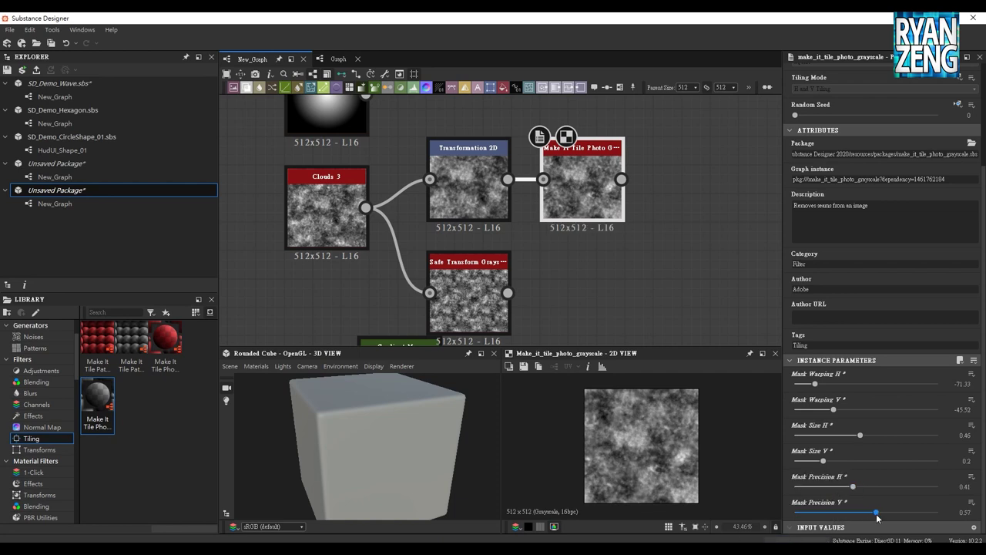
{"action": "left_click", "coordinate": [602, 263]}
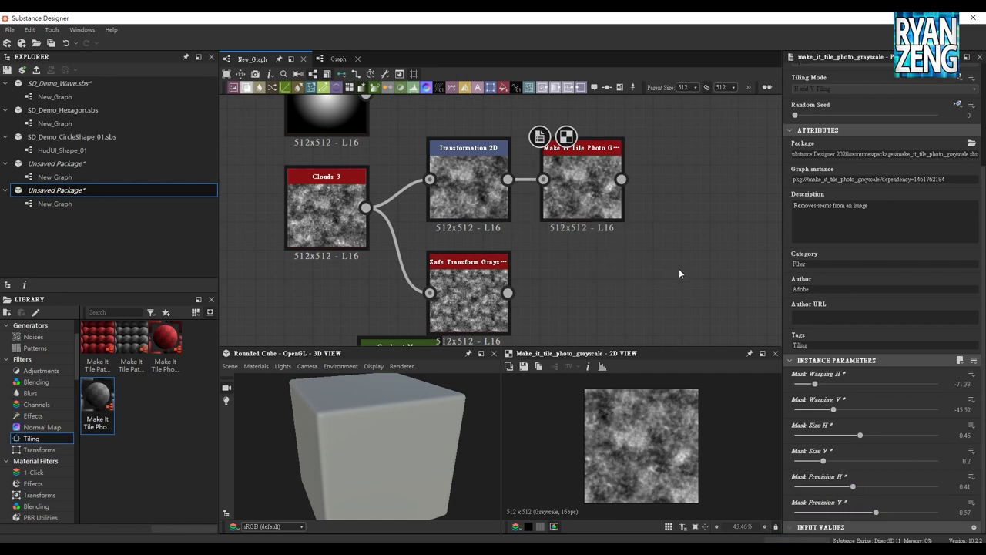
Clear empty graph space and search for a node with 'quan'.
{"action": "scroll", "coordinate": [670, 227], "scroll_direction": "up", "scroll_amount": 2}
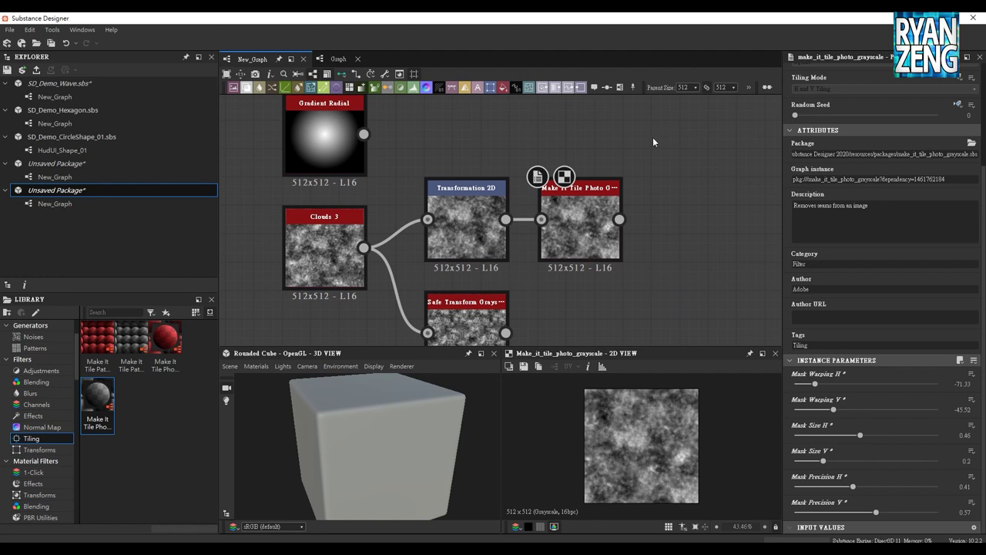
{"action": "middle_click_drag", "start_coordinate": [654, 141], "coordinate": [636, 156]}
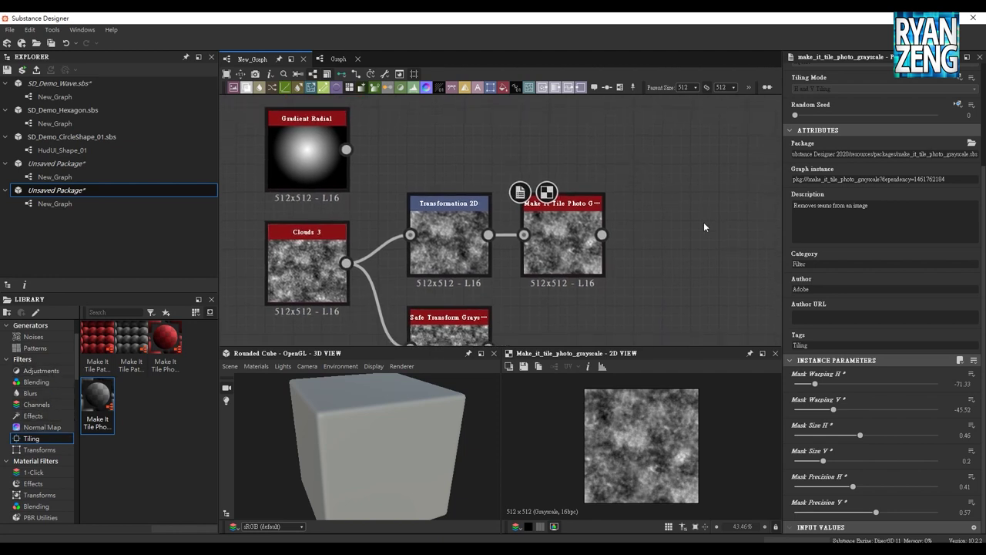
{"action": "middle_click_drag", "start_coordinate": [420, 112], "coordinate": [442, 208]}
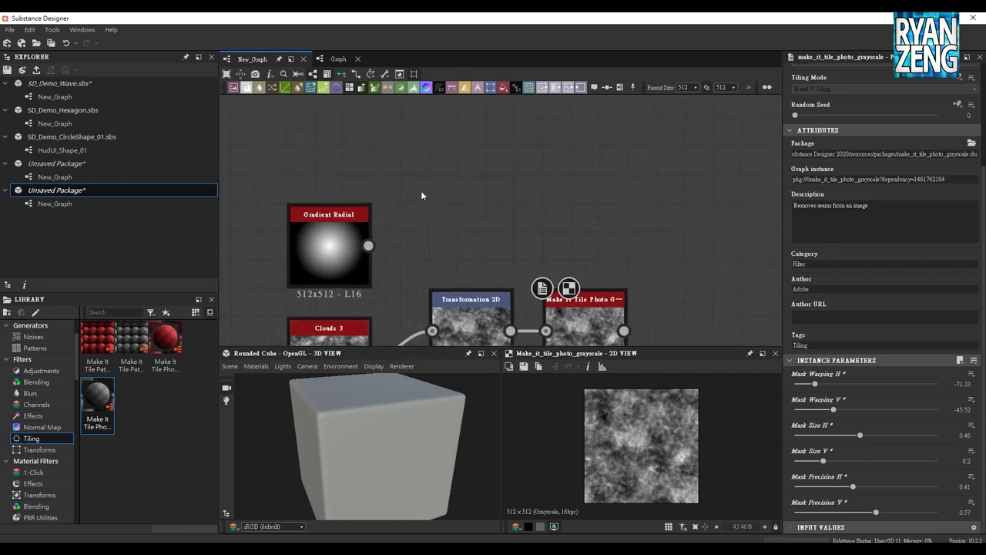
{"action": "key", "text": "space"}
{"action": "type", "text": "quan"}
Add a Quantize Grayscale node and link Gradient Radial into it.
{"action": "left_click", "coordinate": [466, 226]}
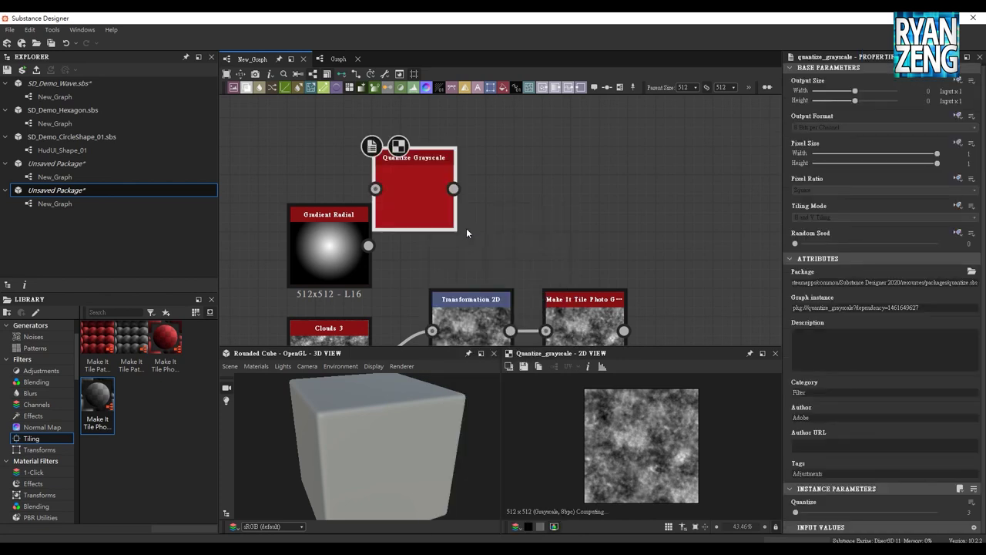
{"action": "mouse_move", "coordinate": [422, 214]}
{"action": "left_mouse_down"}
{"action": "mouse_move", "coordinate": [460, 227]}
{"action": "mouse_move", "coordinate": [478, 214]}
{"action": "left_mouse_up"}
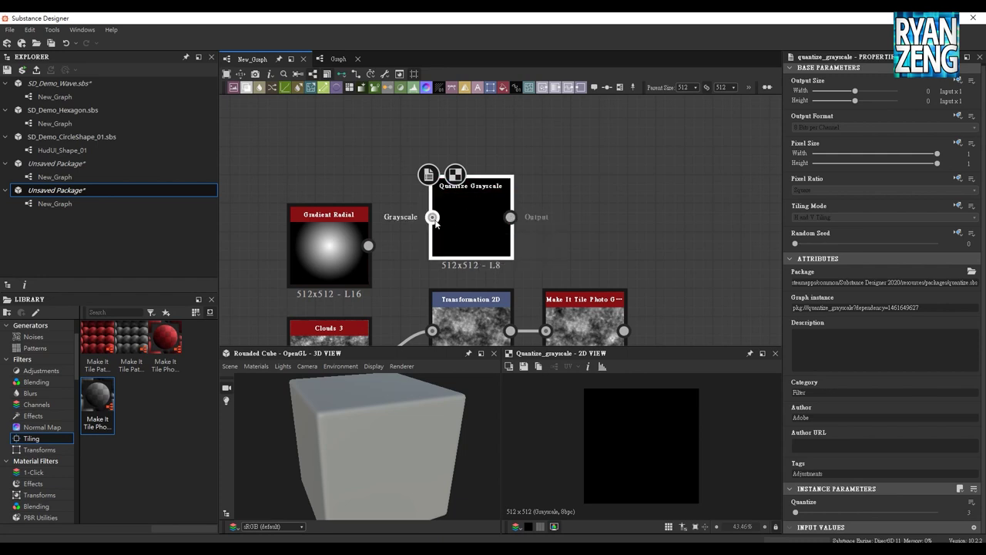
{"action": "mouse_move", "coordinate": [432, 217]}
{"action": "left_mouse_down"}
{"action": "mouse_move", "coordinate": [368, 245]}
{"action": "mouse_move", "coordinate": [338, 226]}
{"action": "left_mouse_up"}
{"action": "left_click_drag", "start_coordinate": [475, 242], "coordinate": [447, 241]}
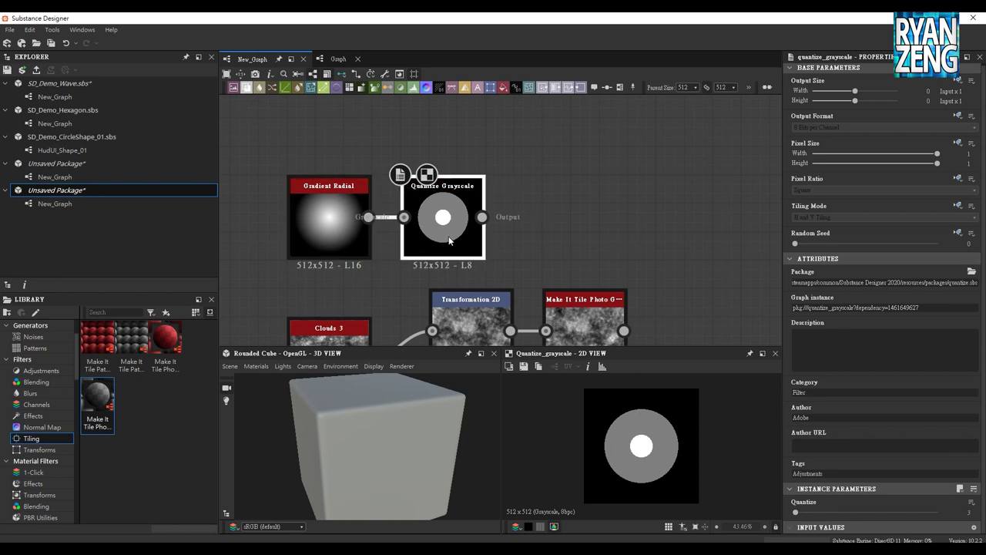
Set Quantize to 7 levels and feed Make It Tile's output into it.
{"action": "left_click_drag", "start_coordinate": [799, 513], "coordinate": [797, 513]}
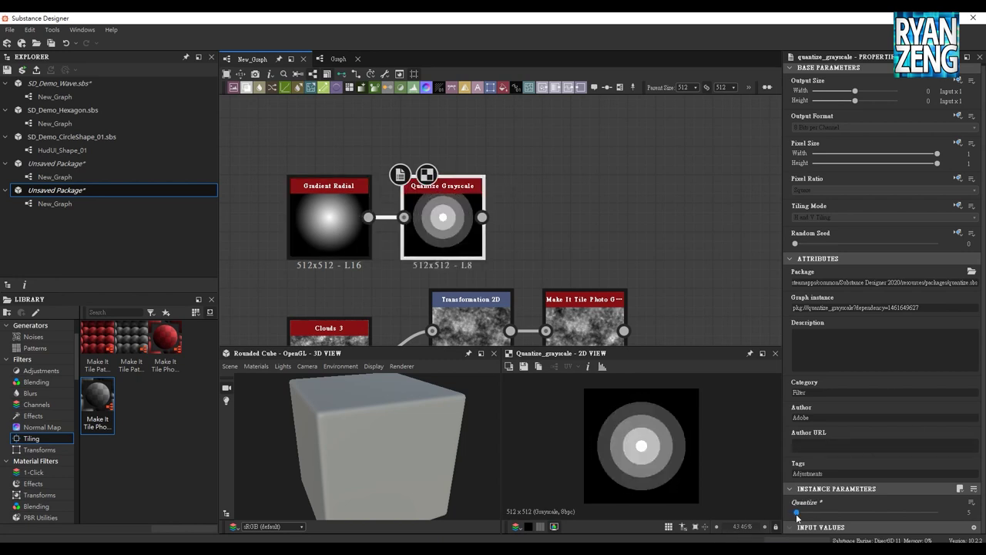
{"action": "left_click_drag", "start_coordinate": [797, 516], "coordinate": [798, 517]}
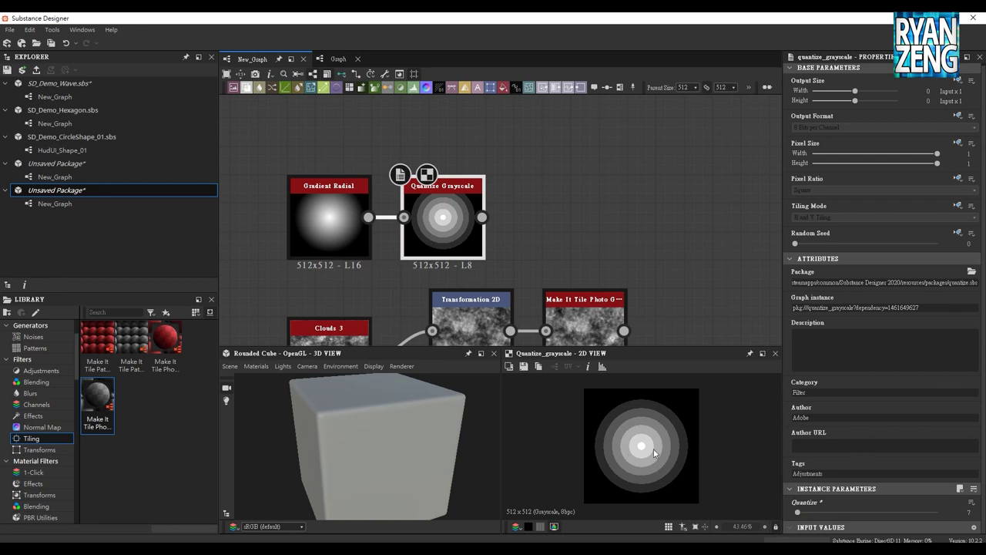
{"action": "middle_click_drag", "start_coordinate": [568, 232], "coordinate": [511, 189]}
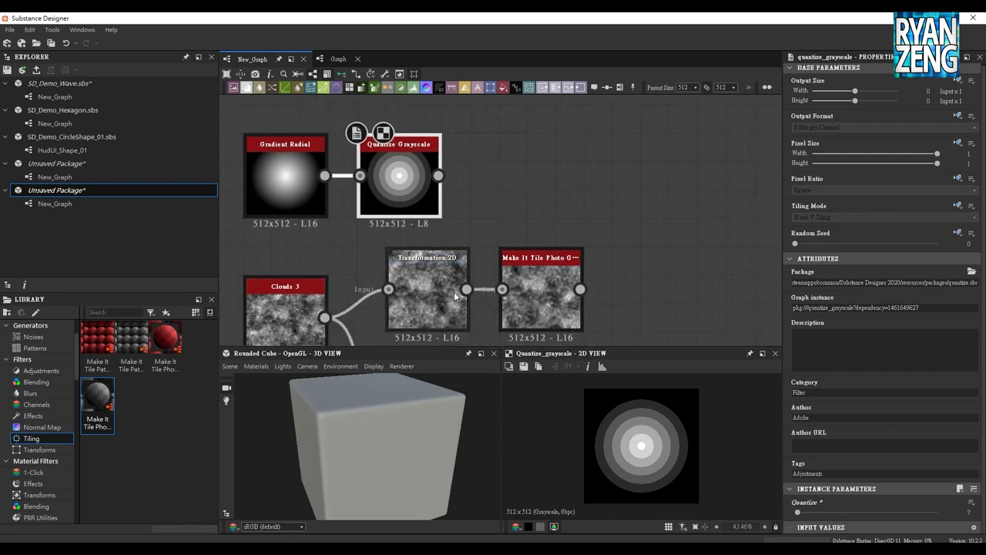
{"action": "mouse_move", "coordinate": [580, 289]}
{"action": "left_mouse_down"}
{"action": "mouse_move", "coordinate": [359, 175]}
{"action": "mouse_move", "coordinate": [603, 185]}
{"action": "mouse_move", "coordinate": [632, 197]}
{"action": "left_mouse_up"}
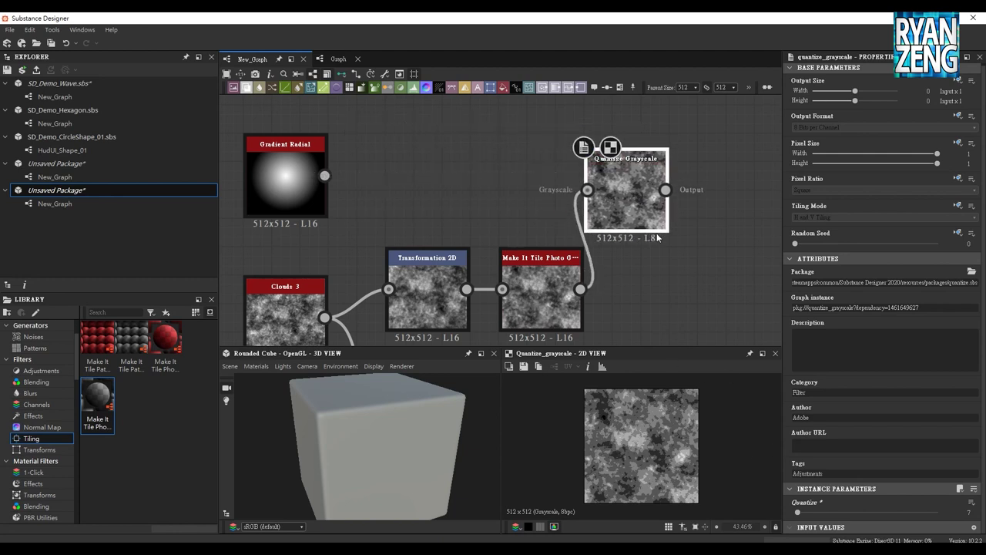
{"action": "left_click_drag", "start_coordinate": [642, 215], "coordinate": [671, 245]}
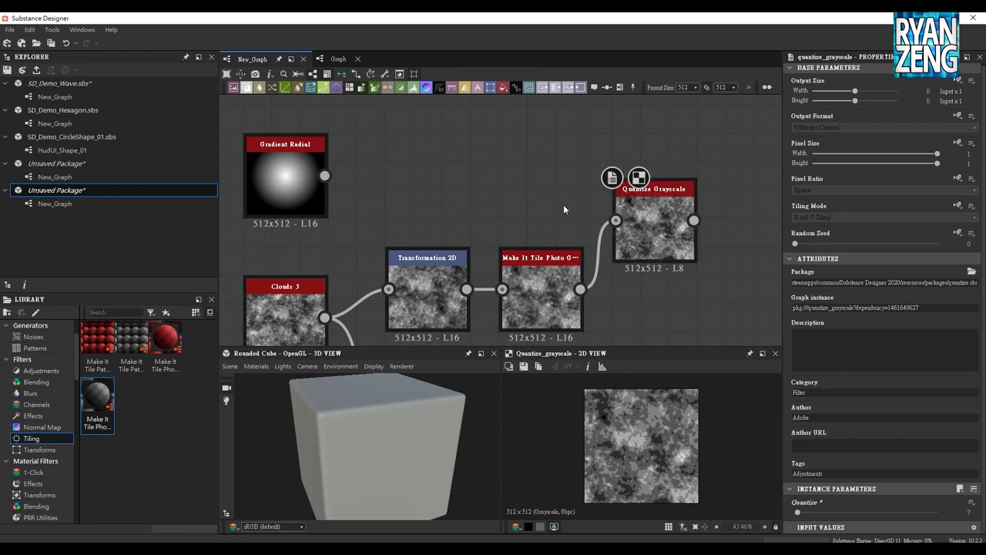
Browse the library's Effects, Channels, then Adjustments filters and drag a Pow Grayscale node onto the graph.
{"action": "left_click", "coordinate": [35, 417]}
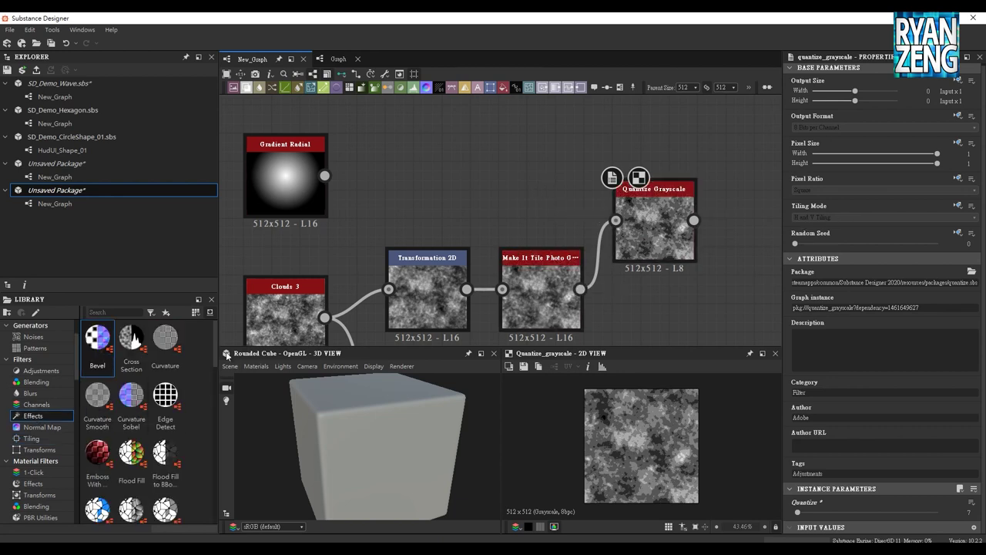
{"action": "left_click_drag", "start_coordinate": [215, 336], "coordinate": [222, 465]}
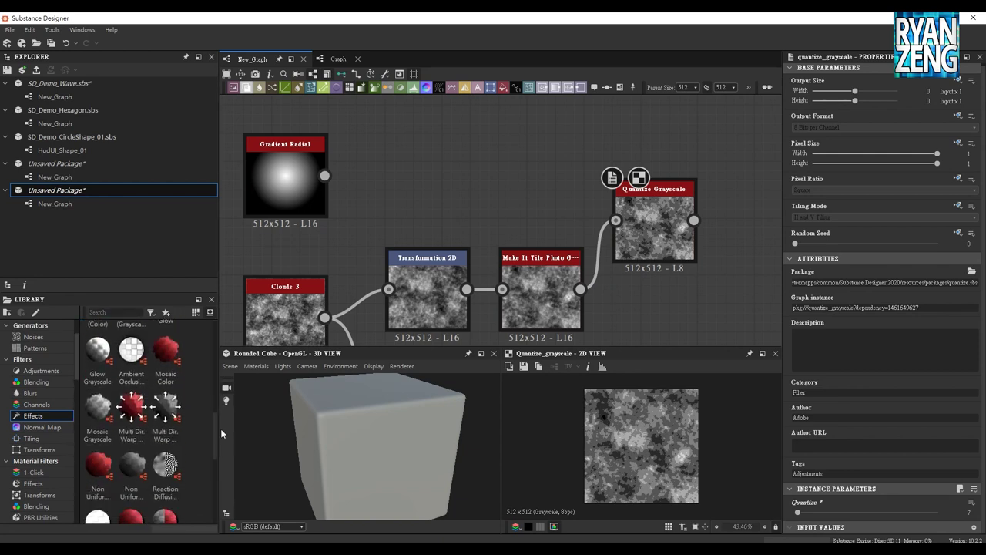
{"action": "left_click_drag", "start_coordinate": [221, 465], "coordinate": [219, 496]}
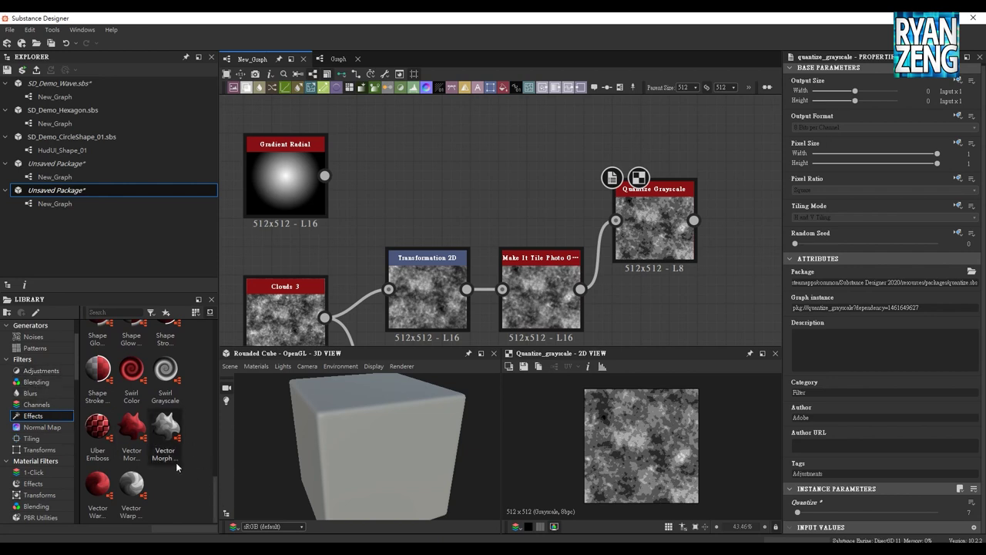
{"action": "scroll", "coordinate": [175, 463], "scroll_direction": "up", "scroll_amount": 3}
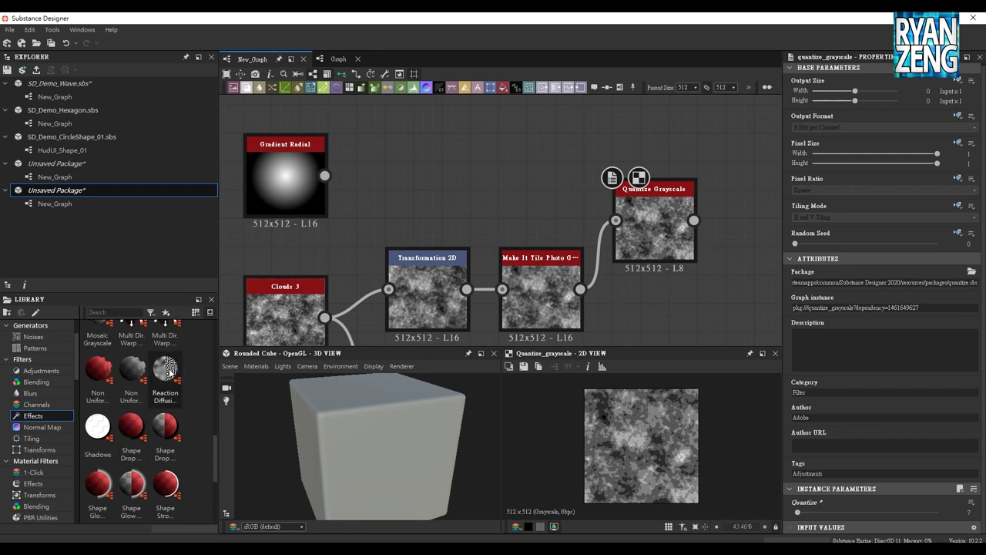
{"action": "left_click", "coordinate": [36, 406]}
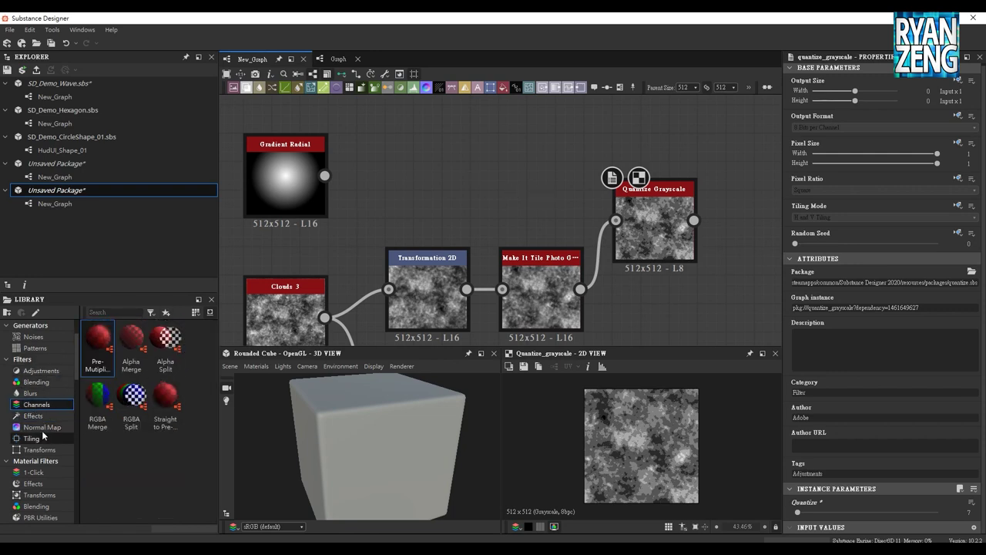
{"action": "left_click", "coordinate": [38, 370]}
{"action": "scroll", "coordinate": [164, 429], "scroll_direction": "down", "scroll_amount": 3}
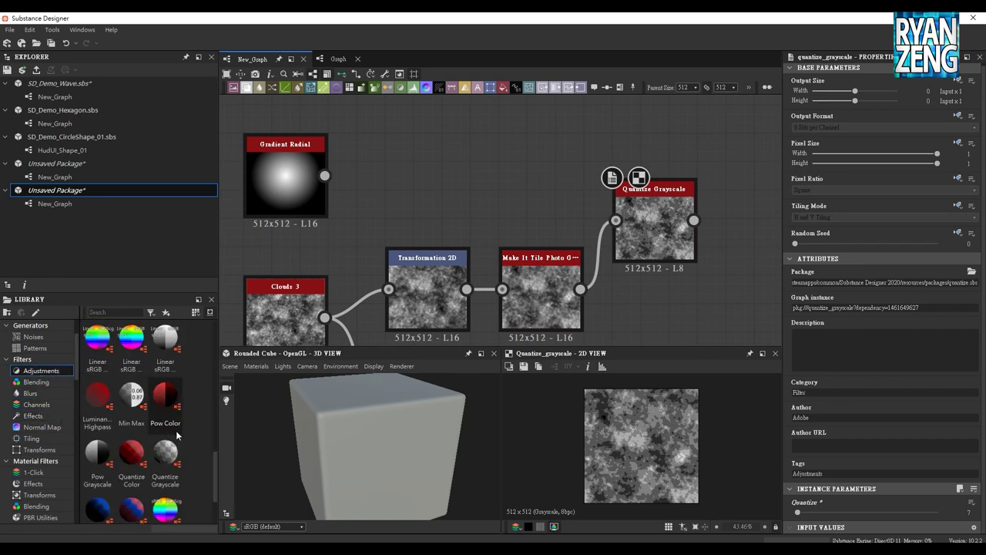
{"action": "scroll", "coordinate": [161, 408], "scroll_direction": "down", "scroll_amount": 3}
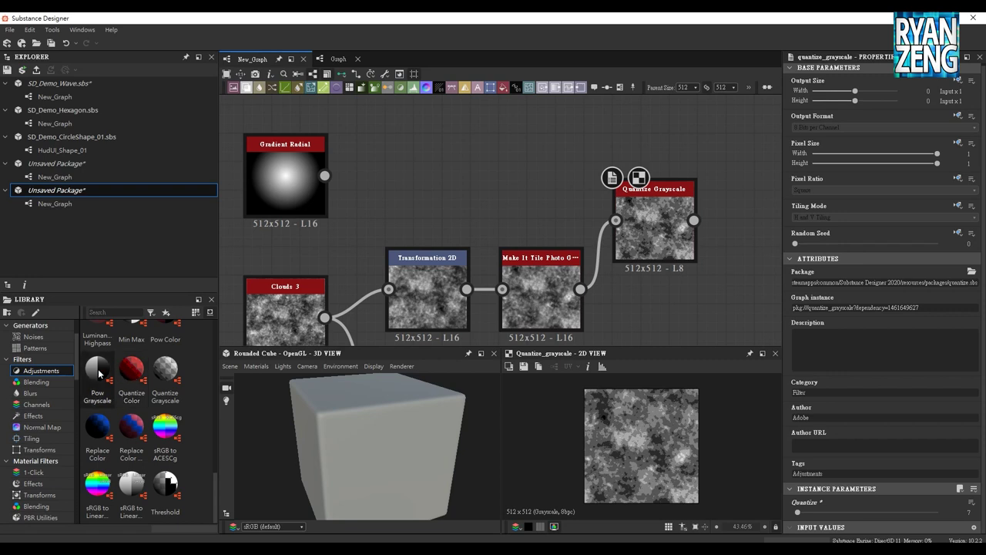
{"action": "left_click_drag", "start_coordinate": [93, 385], "coordinate": [443, 160]}
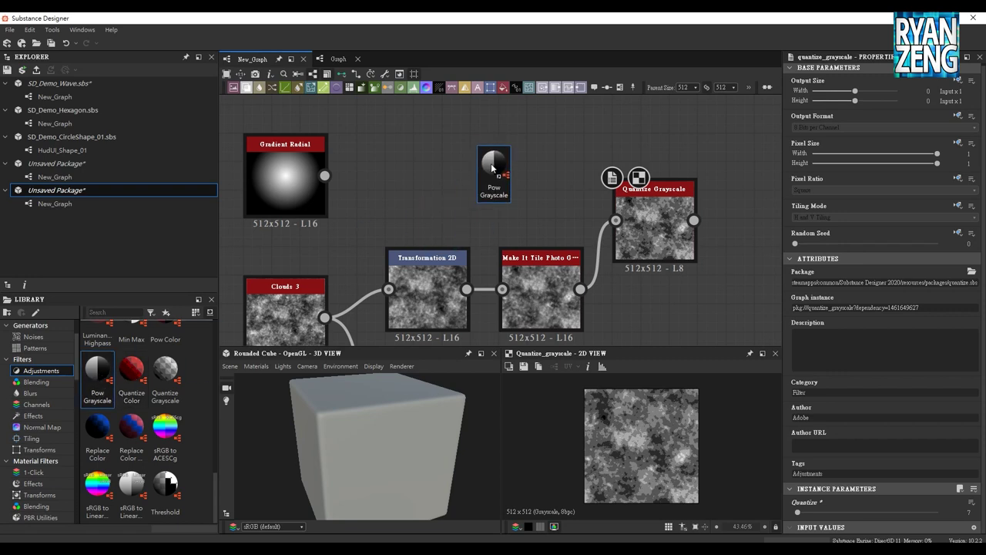
Feed Gradient Radial into a new Pow Grayscale node with exponent 4.44, then place a Threshold node.
{"action": "left_click_drag", "start_coordinate": [324, 176], "coordinate": [388, 147]}
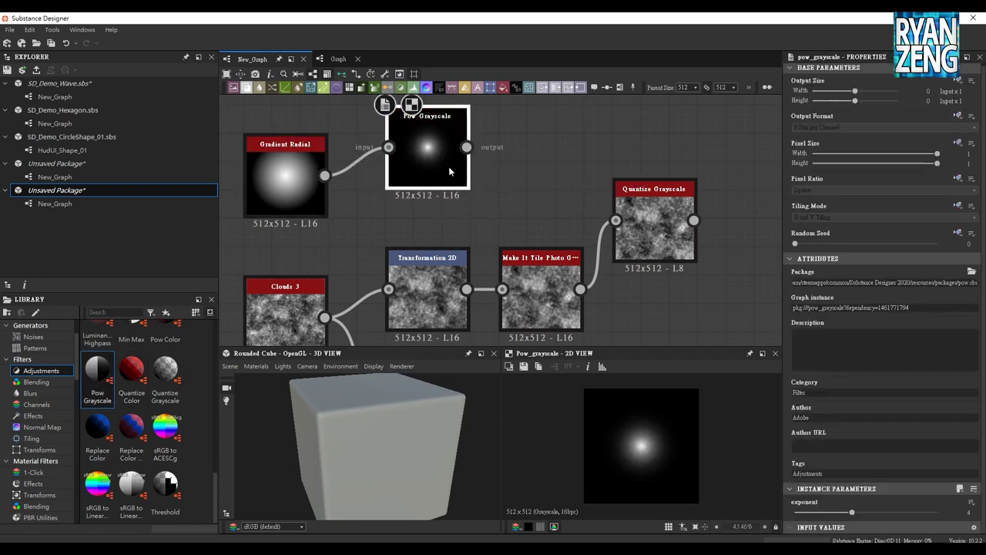
{"action": "left_click_drag", "start_coordinate": [455, 173], "coordinate": [439, 196]}
{"action": "mouse_move", "coordinate": [851, 511]}
{"action": "left_mouse_down"}
{"action": "mouse_move", "coordinate": [812, 512]}
{"action": "mouse_move", "coordinate": [858, 512]}
{"action": "left_mouse_up"}
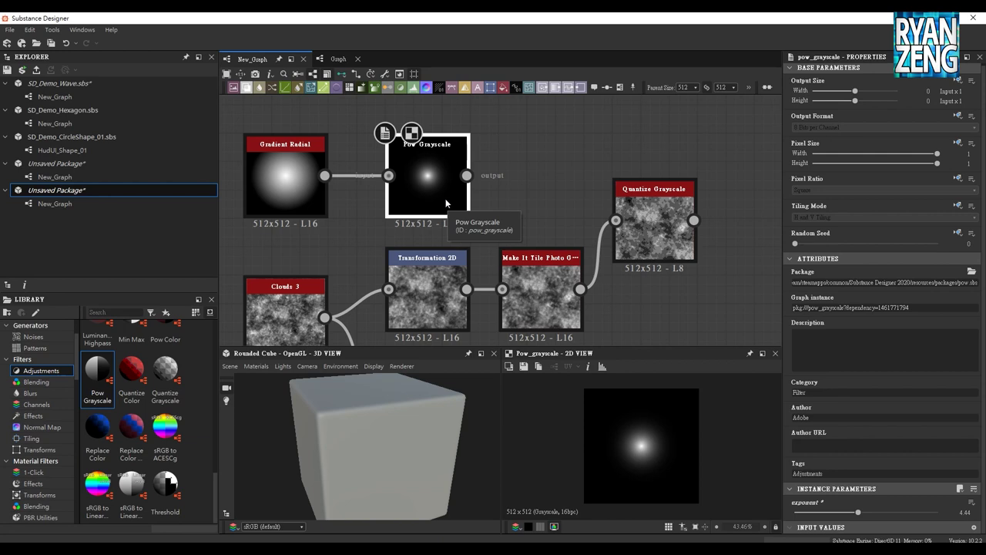
{"action": "middle_click_drag", "start_coordinate": [521, 208], "coordinate": [528, 192]}
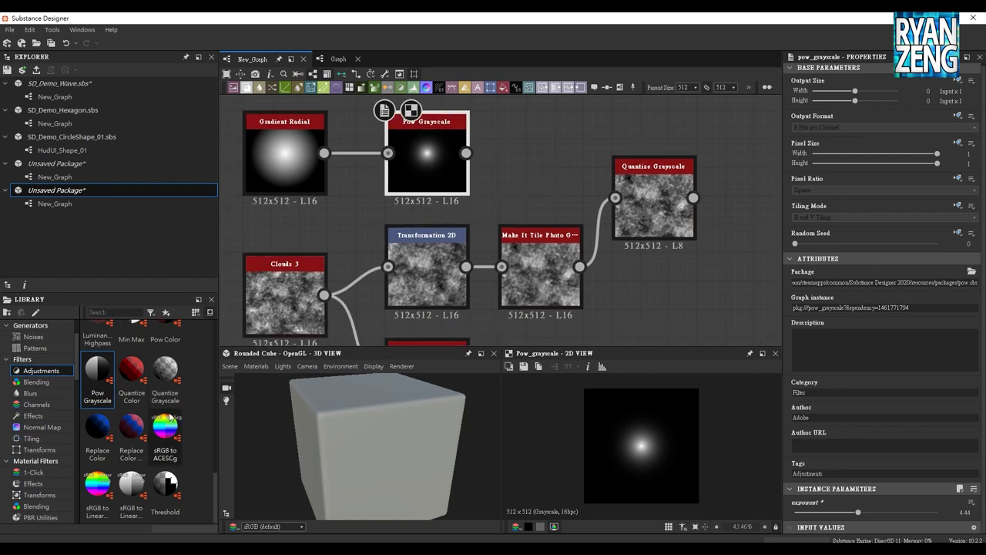
{"action": "left_click_drag", "start_coordinate": [165, 483], "coordinate": [524, 130]}
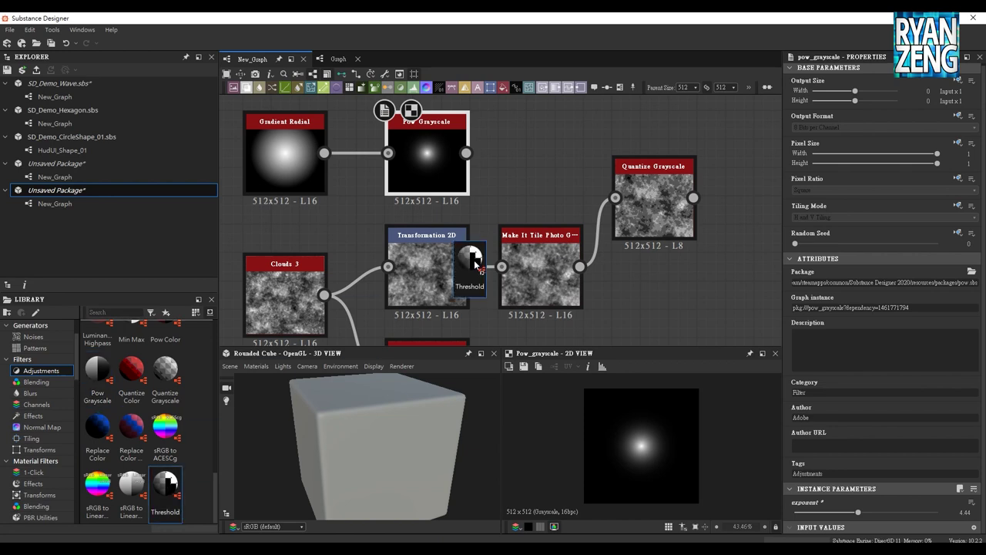
Wire Gradient Radial into the Threshold node above Pow Grayscale and set threshold to 0.24.
{"action": "middle_click_drag", "start_coordinate": [509, 155], "coordinate": [537, 263]}
{"action": "left_click_drag", "start_coordinate": [546, 251], "coordinate": [466, 181]}
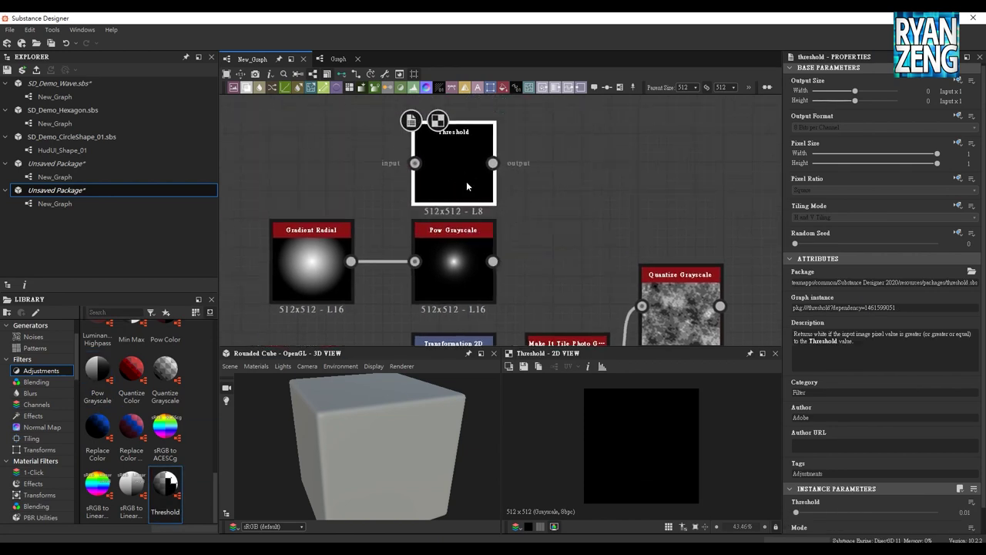
{"action": "left_click_drag", "start_coordinate": [414, 162], "coordinate": [351, 263]}
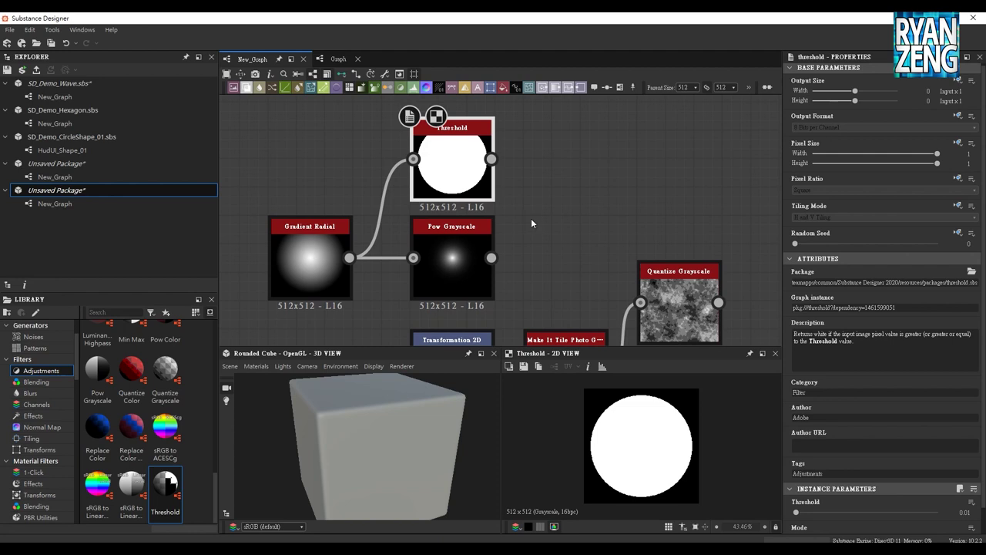
{"action": "left_click_drag", "start_coordinate": [459, 197], "coordinate": [458, 181]}
{"action": "middle_click_drag", "start_coordinate": [522, 187], "coordinate": [514, 216]}
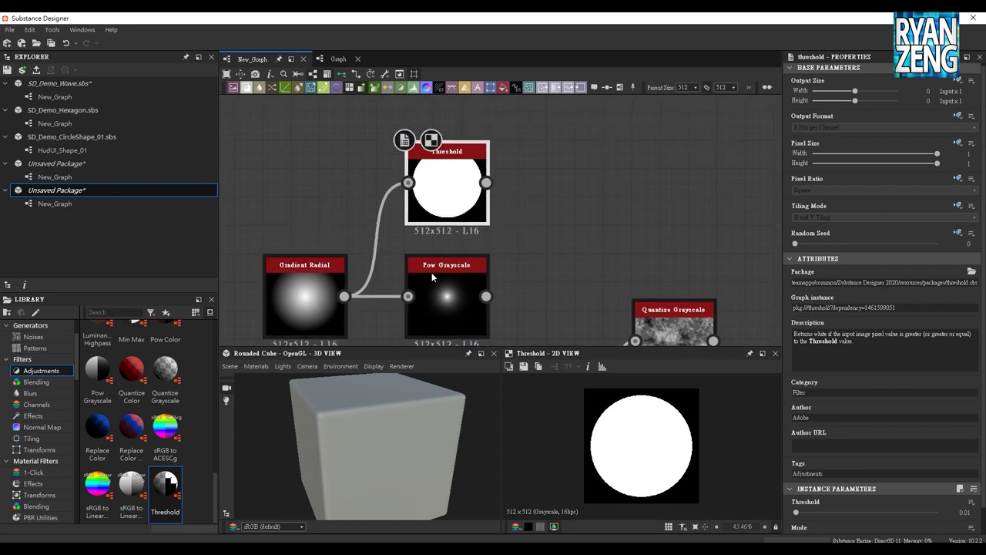
{"action": "scroll", "coordinate": [799, 492], "scroll_direction": "down", "scroll_amount": 1}
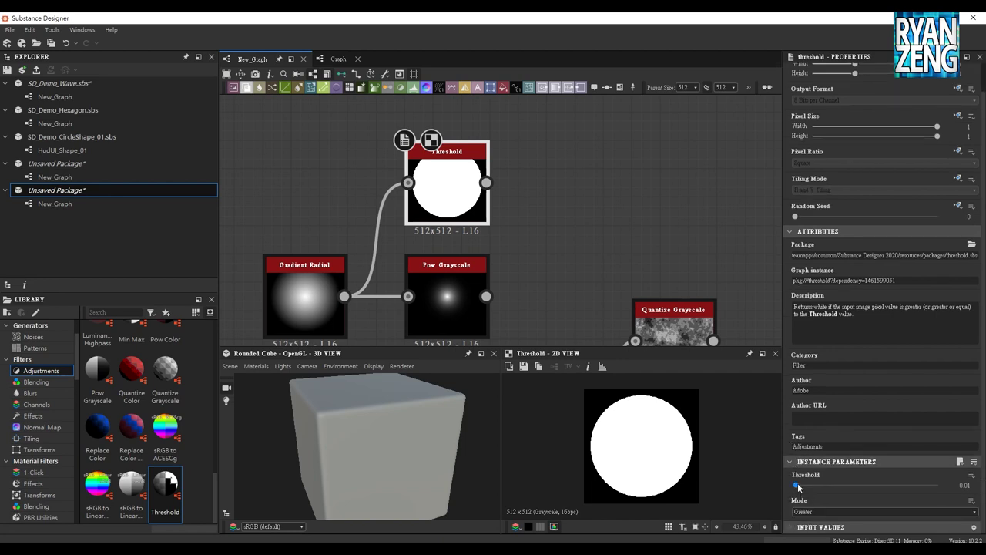
{"action": "left_click_drag", "start_coordinate": [797, 486], "coordinate": [832, 494]}
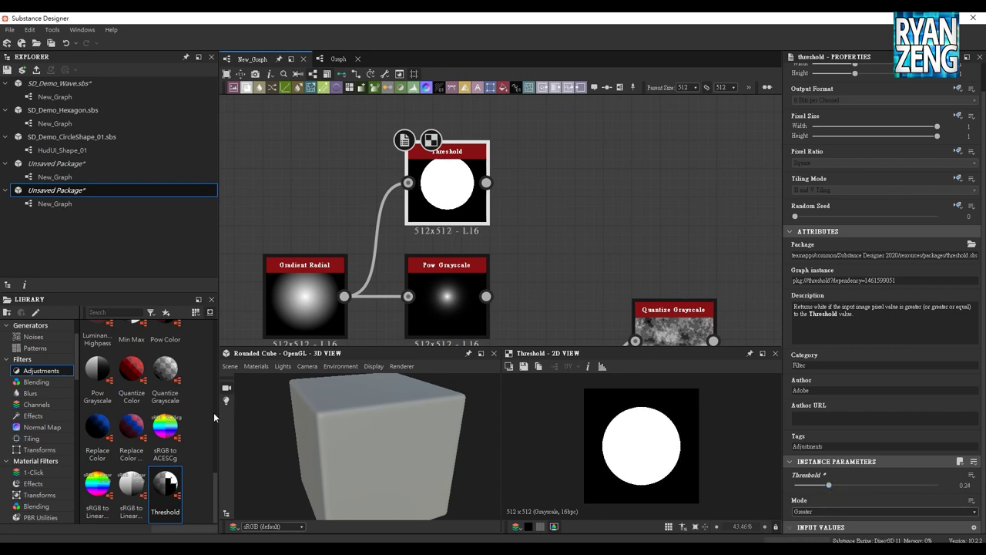
{"action": "scroll", "coordinate": [199, 466], "scroll_direction": "up", "scroll_amount": 5}
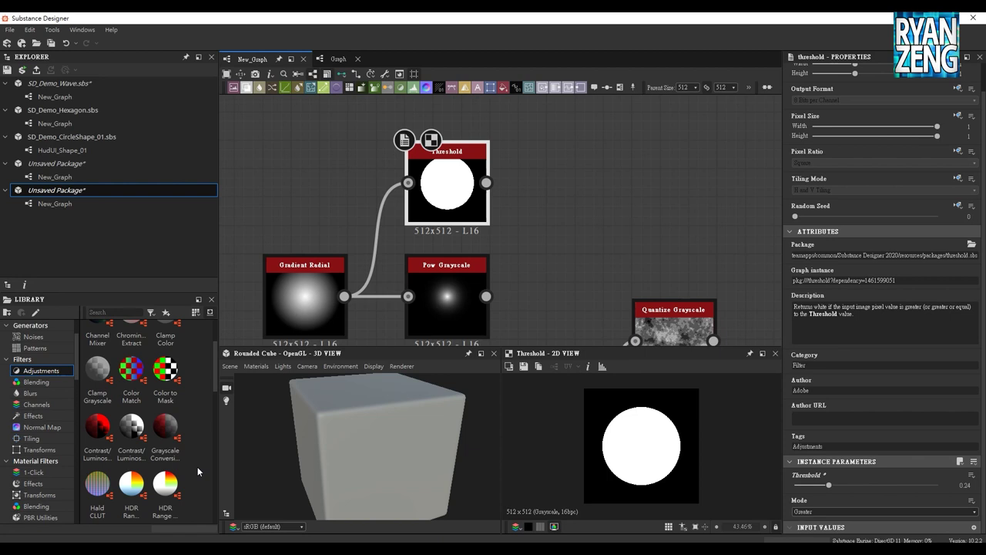
Browse the Blending and Blur filters, then open Channels and drop an RGBA Merge node onto the graph.
{"action": "scroll", "coordinate": [198, 466], "scroll_direction": "up", "scroll_amount": 1}
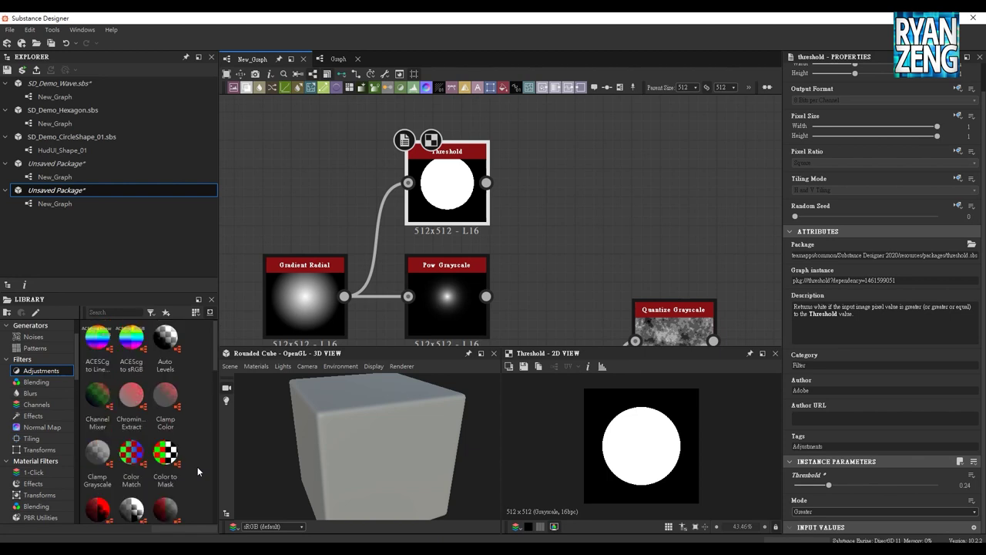
{"action": "left_click", "coordinate": [37, 382]}
{"action": "left_click", "coordinate": [34, 393]}
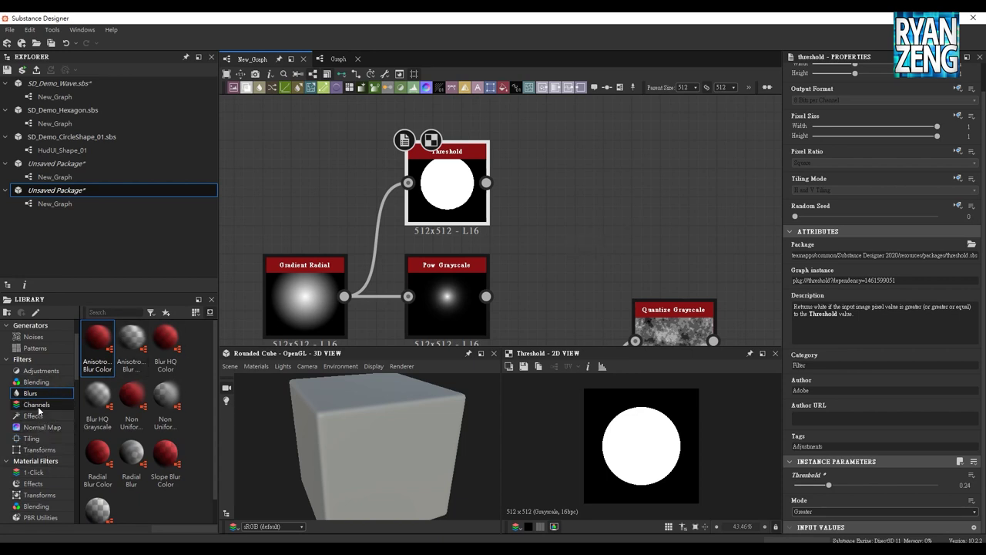
{"action": "left_click", "coordinate": [36, 405]}
{"action": "mouse_move", "coordinate": [588, 257]}
{"action": "middle_mouse_down"}
{"action": "mouse_move", "coordinate": [541, 198]}
{"action": "mouse_move", "coordinate": [498, 103]}
{"action": "mouse_move", "coordinate": [740, 253]}
{"action": "mouse_move", "coordinate": [435, 174]}
{"action": "mouse_move", "coordinate": [416, 185]}
{"action": "mouse_move", "coordinate": [443, 227]}
{"action": "mouse_move", "coordinate": [459, 216]}
{"action": "middle_mouse_up"}
{"action": "scroll", "coordinate": [506, 199], "scroll_direction": "down", "scroll_amount": 1}
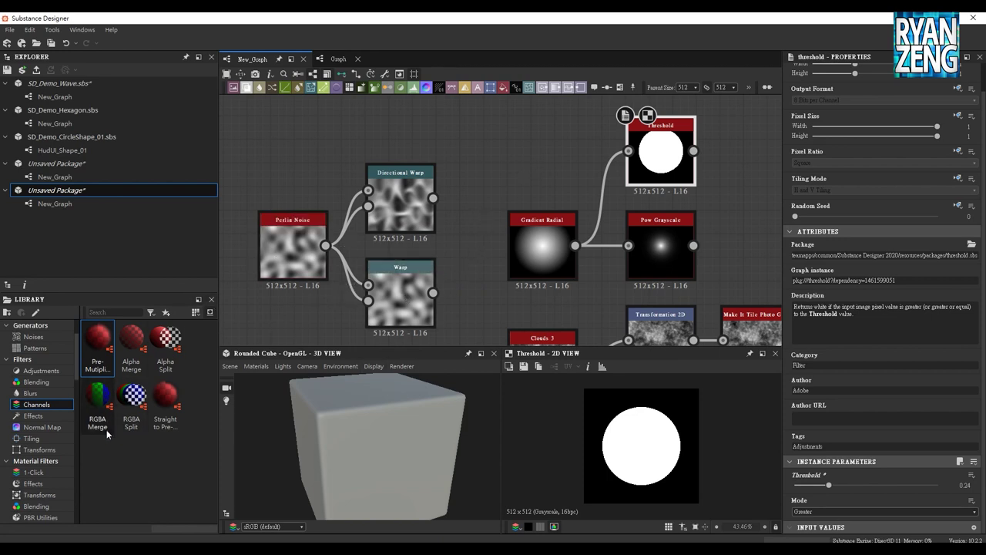
{"action": "mouse_move", "coordinate": [101, 399]}
{"action": "left_mouse_down"}
{"action": "mouse_move", "coordinate": [501, 142]}
{"action": "mouse_move", "coordinate": [728, 185]}
{"action": "left_mouse_up"}
Arrange RGBA Merge next to Gradient Radial and its Pow Grayscale and Threshold filters.
{"action": "scroll", "coordinate": [398, 215], "scroll_direction": "down", "scroll_amount": 3}
{"action": "mouse_move", "coordinate": [399, 215]}
{"action": "middle_mouse_down"}
{"action": "mouse_move", "coordinate": [409, 233]}
{"action": "mouse_move", "coordinate": [514, 234]}
{"action": "middle_mouse_up"}
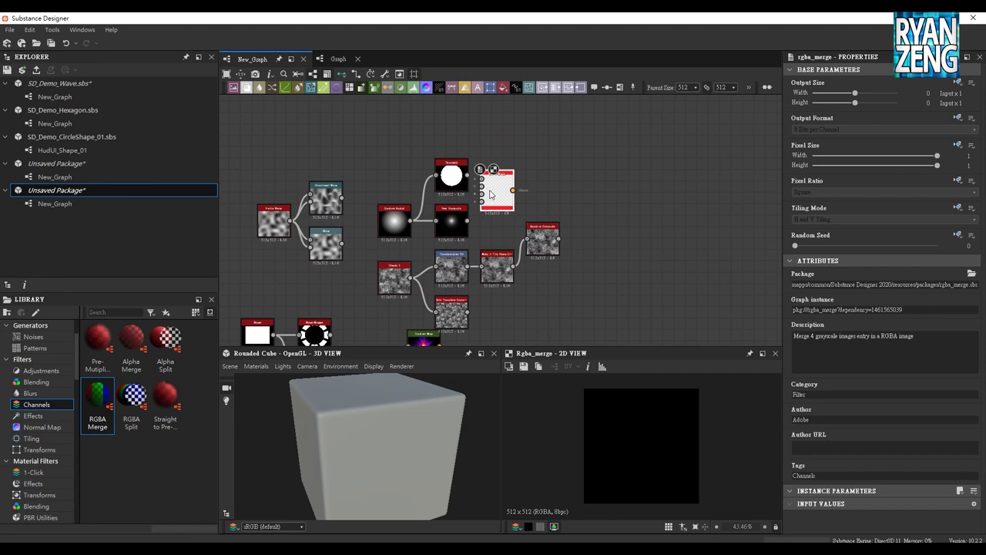
{"action": "left_click_drag", "start_coordinate": [500, 185], "coordinate": [544, 167]}
{"action": "mouse_move", "coordinate": [379, 139]}
{"action": "left_mouse_down"}
{"action": "mouse_move", "coordinate": [476, 234]}
{"action": "mouse_move", "coordinate": [366, 173]}
{"action": "mouse_move", "coordinate": [308, 158]}
{"action": "left_mouse_up"}
{"action": "left_click_drag", "start_coordinate": [541, 177], "coordinate": [381, 182]}
{"action": "scroll", "coordinate": [383, 182], "scroll_direction": "up", "scroll_amount": 3}
{"action": "middle_click_drag", "start_coordinate": [385, 177], "coordinate": [389, 308]}
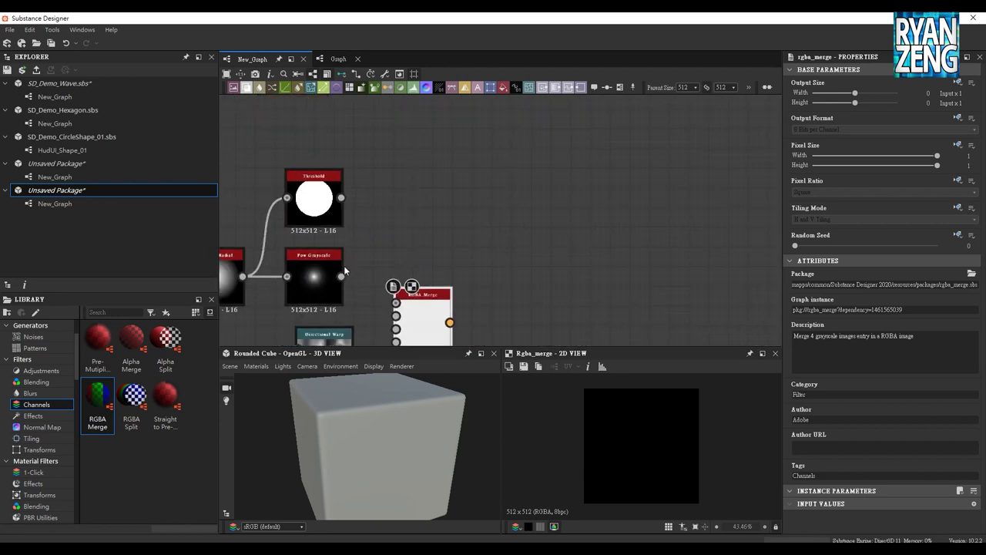
Wire Threshold, Pow Grayscale and Directional Warp into RGBA Merge's R, G, B, adding an Alpha Split after it.
{"action": "left_click_drag", "start_coordinate": [342, 197], "coordinate": [396, 302]}
{"action": "left_click_drag", "start_coordinate": [341, 276], "coordinate": [396, 315]}
{"action": "middle_click_drag", "start_coordinate": [407, 318], "coordinate": [389, 245]}
{"action": "left_click_drag", "start_coordinate": [389, 244], "coordinate": [378, 254]}
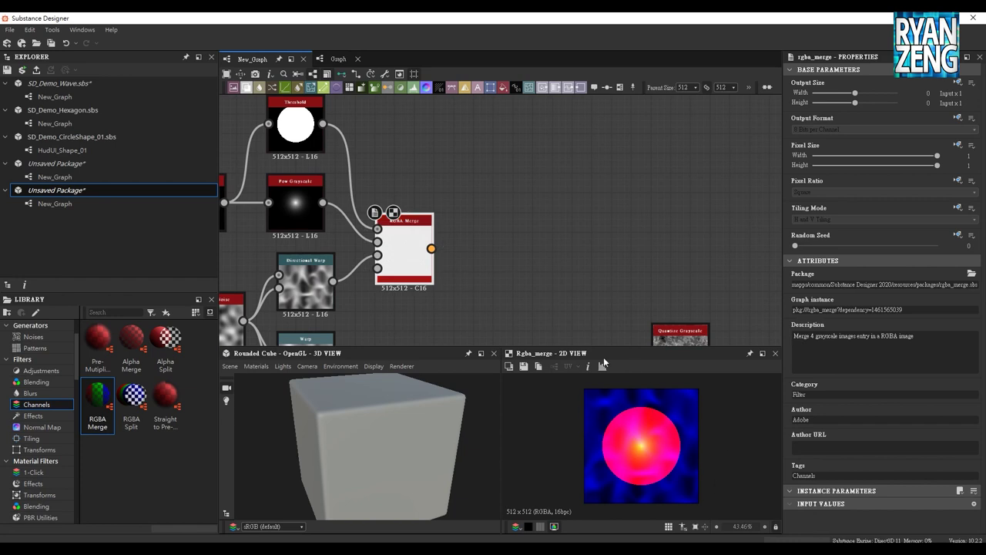
{"action": "middle_click_drag", "start_coordinate": [383, 279], "coordinate": [353, 244]}
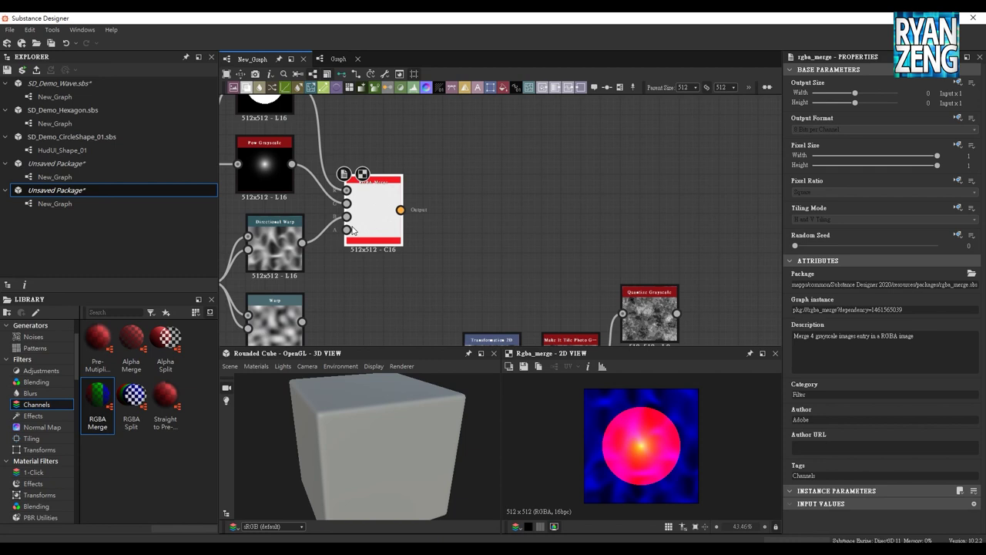
{"action": "mouse_move", "coordinate": [369, 223]}
{"action": "left_mouse_down"}
{"action": "mouse_move", "coordinate": [398, 223]}
{"action": "mouse_move", "coordinate": [388, 223]}
{"action": "left_mouse_up"}
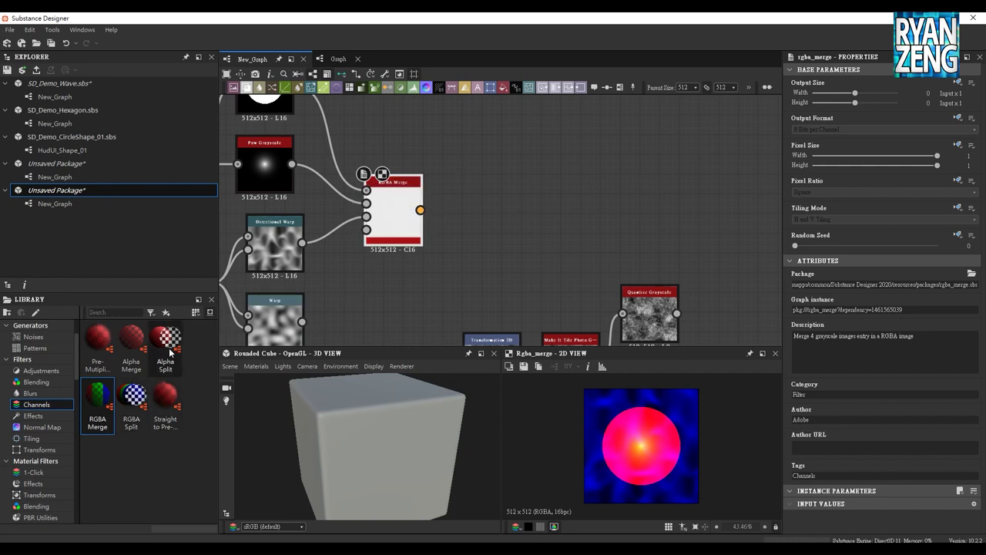
{"action": "left_click_drag", "start_coordinate": [164, 339], "coordinate": [494, 218]}
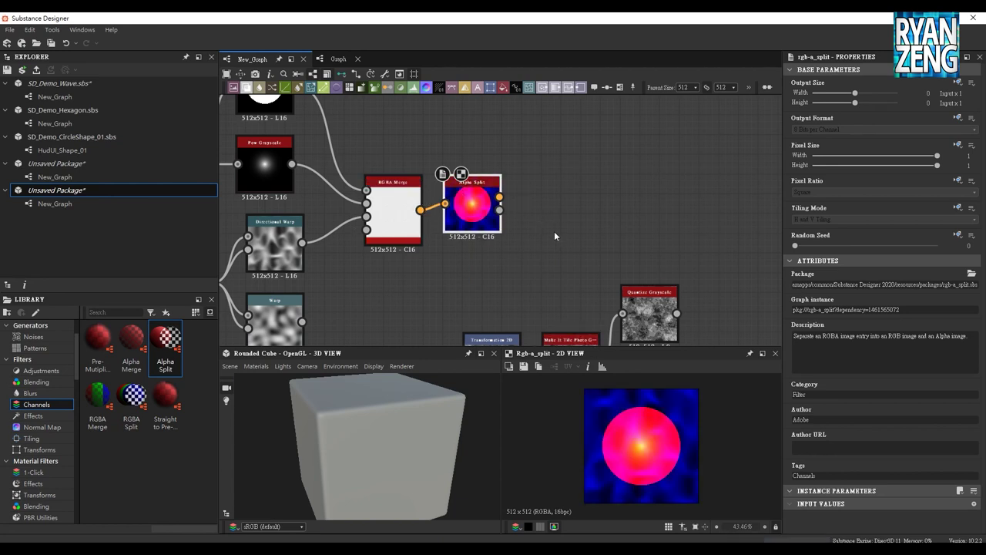
{"action": "middle_click_drag", "start_coordinate": [542, 236], "coordinate": [511, 227]}
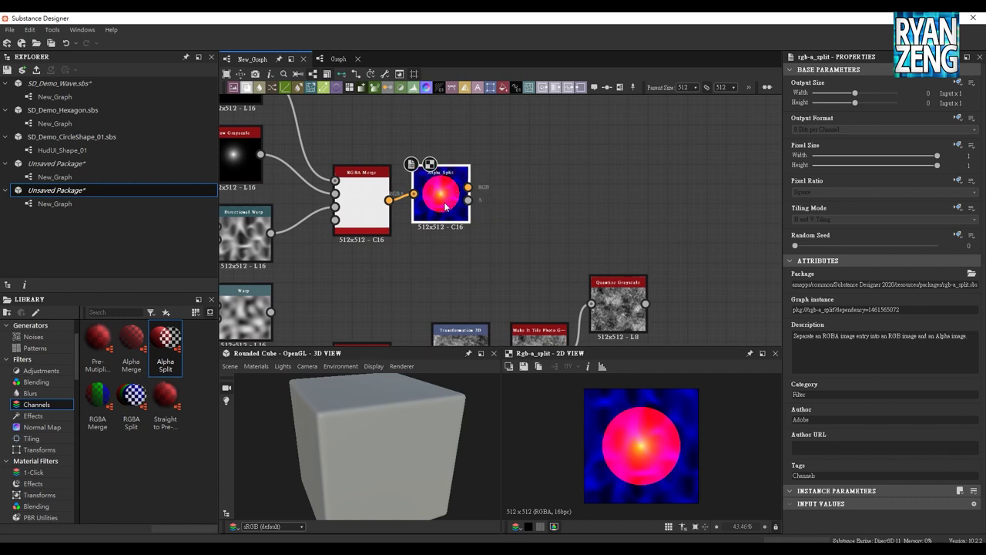
{"action": "left_click", "coordinate": [515, 527]}
{"action": "left_click", "coordinate": [526, 477]}
{"action": "left_click", "coordinate": [516, 527]}
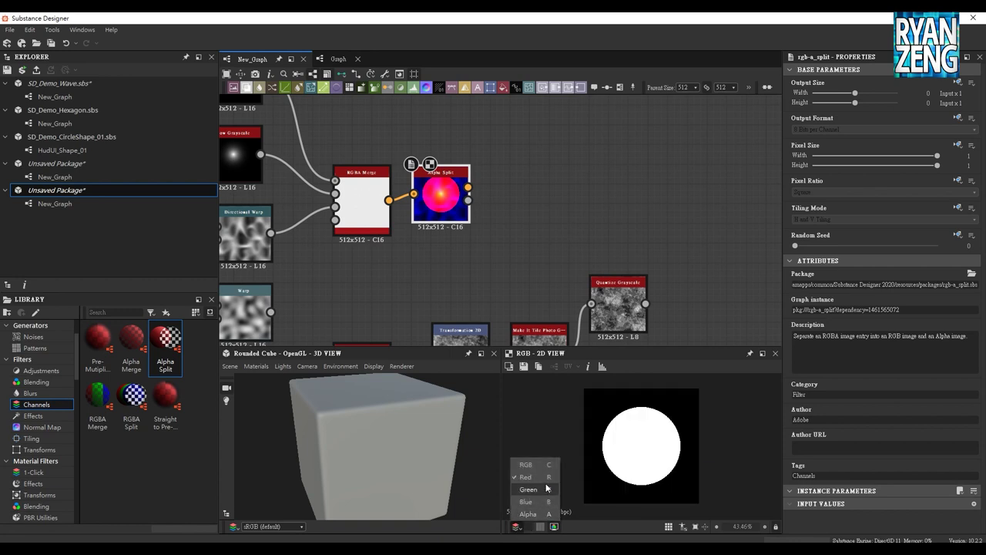
{"action": "left_click", "coordinate": [529, 513]}
{"action": "left_click", "coordinate": [516, 527]}
{"action": "left_click", "coordinate": [529, 498]}
{"action": "left_click", "coordinate": [521, 528]}
{"action": "left_click", "coordinate": [528, 516]}
{"action": "left_click", "coordinate": [517, 527]}
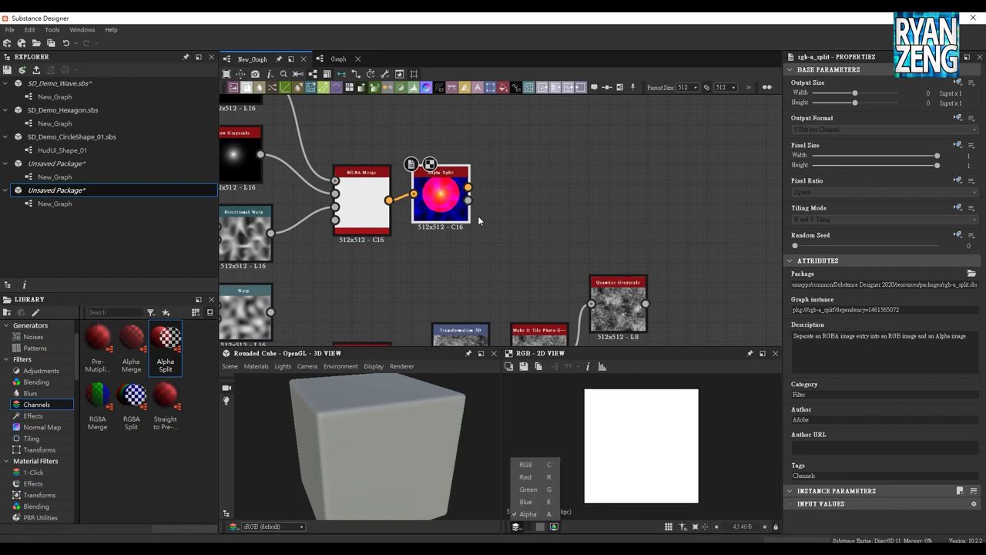
{"action": "left_click", "coordinate": [530, 464]}
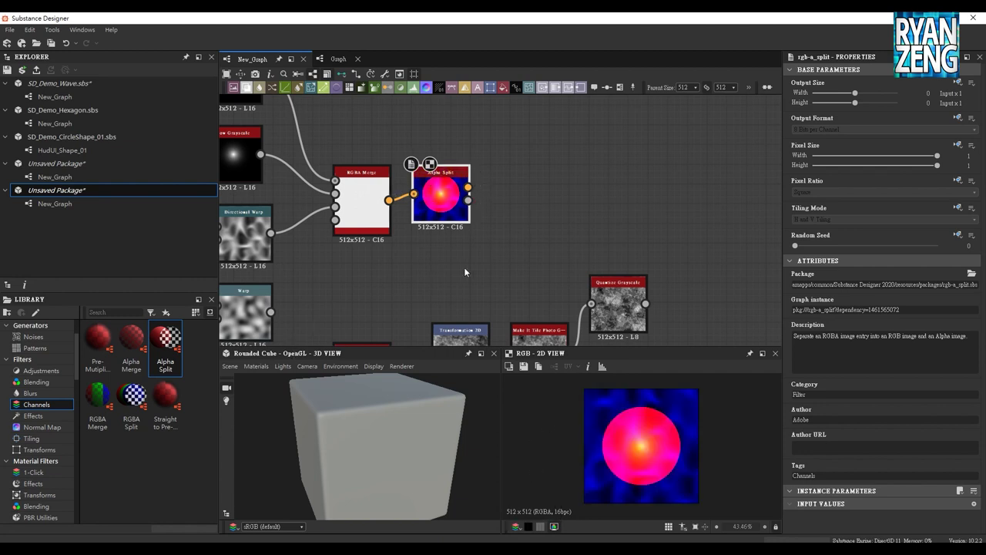
{"action": "mouse_move", "coordinate": [516, 264]}
{"action": "middle_mouse_down"}
{"action": "mouse_move", "coordinate": [519, 231]}
{"action": "mouse_move", "coordinate": [529, 236]}
{"action": "middle_mouse_up"}
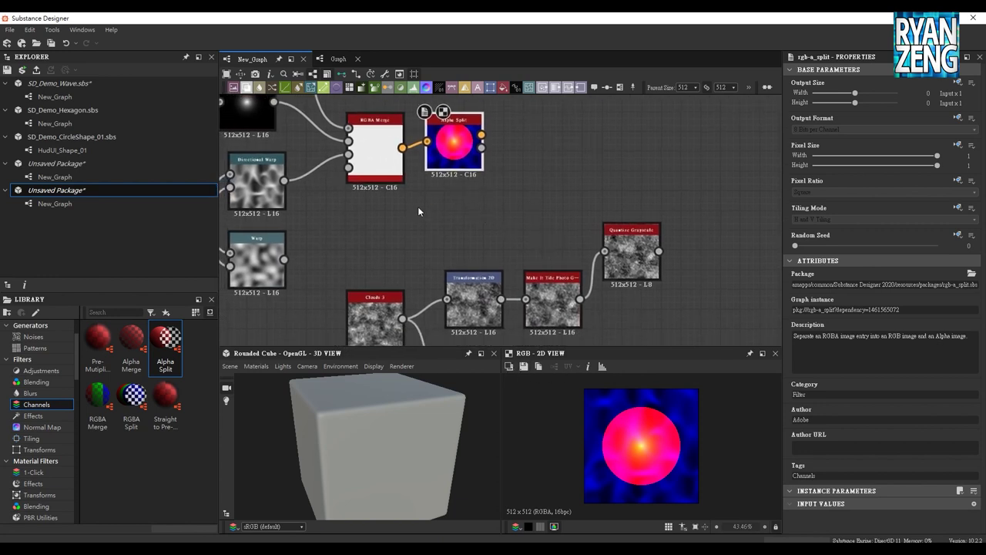
Zoom out and pan until every generator and filter chain, through RGBA Merge and Alpha Split, is visible.
{"action": "scroll", "coordinate": [455, 231], "scroll_direction": "down", "scroll_amount": 2}
{"action": "scroll", "coordinate": [451, 239], "scroll_direction": "down", "scroll_amount": 2}
{"action": "middle_click_drag", "start_coordinate": [450, 241], "coordinate": [508, 201]}
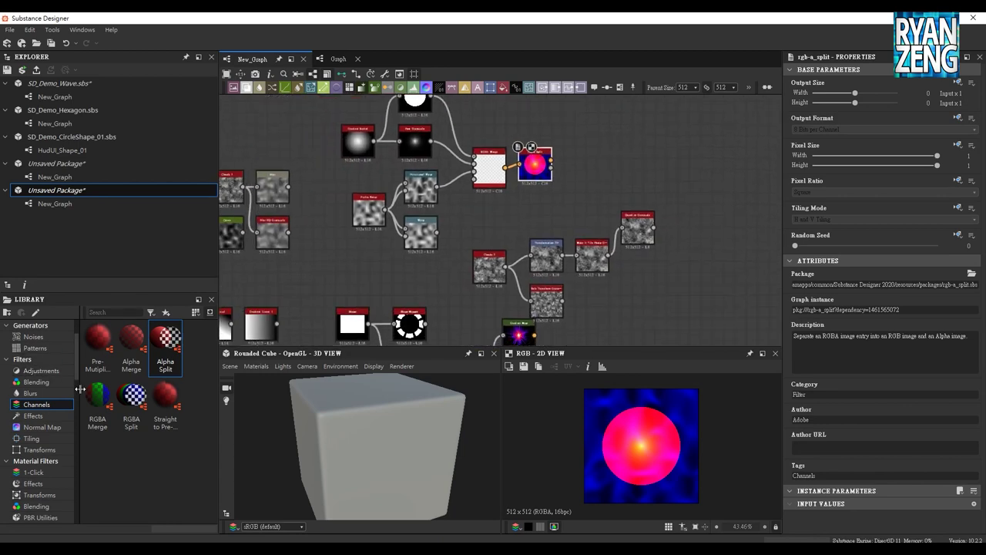
{"action": "mouse_move", "coordinate": [374, 271]}
{"action": "middle_mouse_down"}
{"action": "mouse_move", "coordinate": [539, 232]}
{"action": "mouse_move", "coordinate": [556, 218]}
{"action": "mouse_move", "coordinate": [534, 184]}
{"action": "mouse_move", "coordinate": [514, 215]}
{"action": "mouse_move", "coordinate": [514, 199]}
{"action": "middle_mouse_up"}
{"action": "scroll", "coordinate": [551, 218], "scroll_direction": "down", "scroll_amount": 2}
{"action": "scroll", "coordinate": [534, 187], "scroll_direction": "down", "scroll_amount": 1}
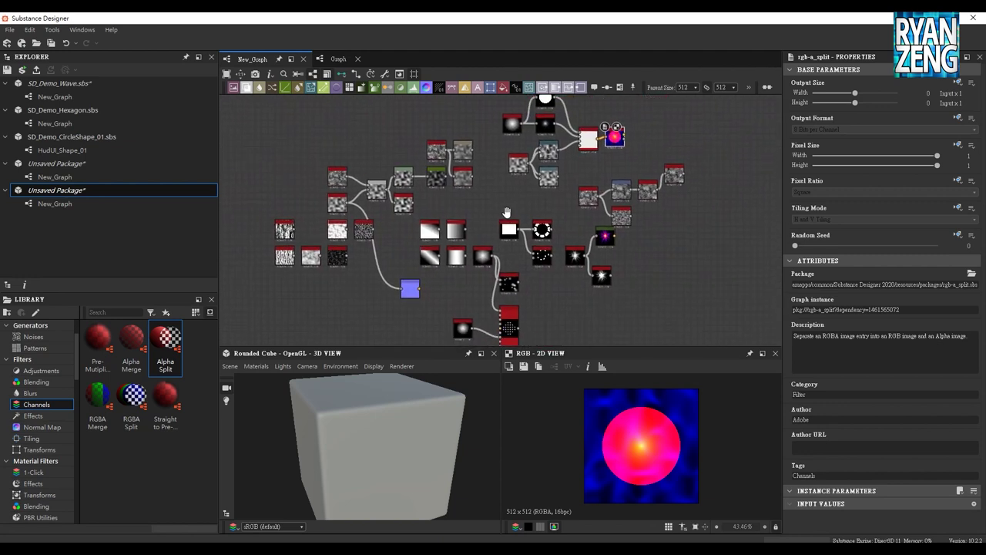